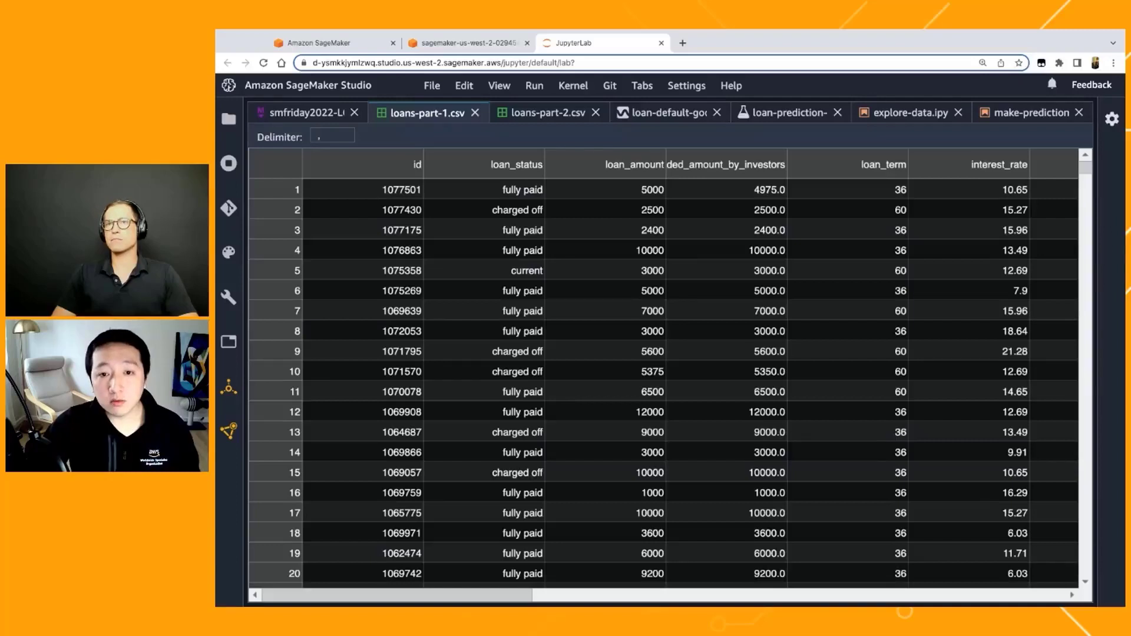
Step: Examine the columns of loans-part-1.csv, from id through issued_on, and look over the columns of loans-part-2.csv
scroll(554, 246, "right", 2)
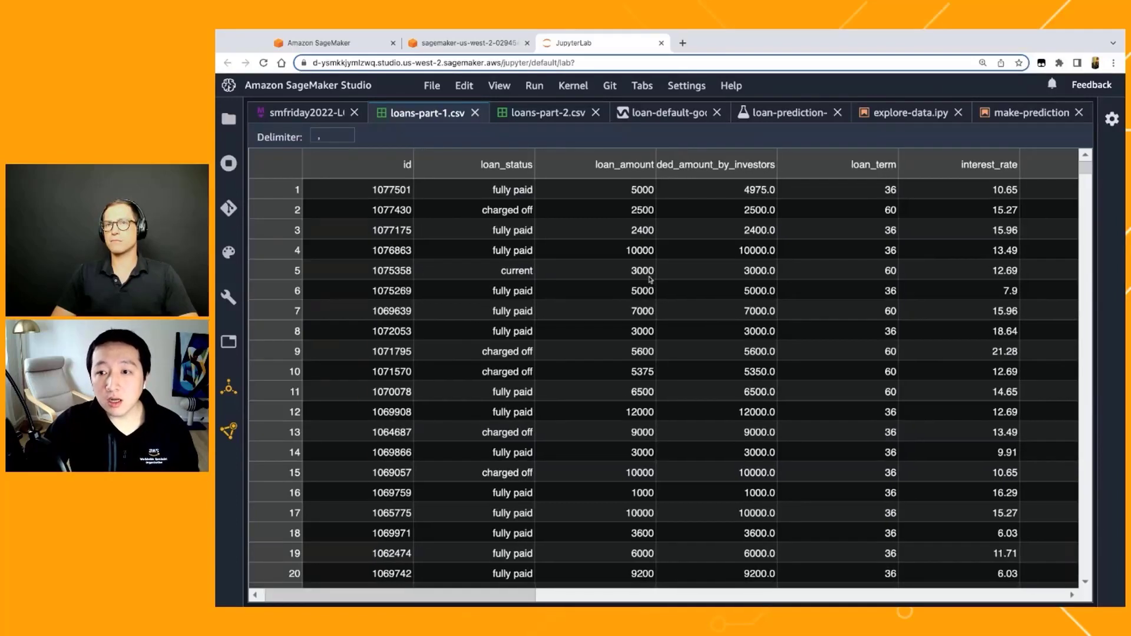
scroll(663, 234, "right", 5)
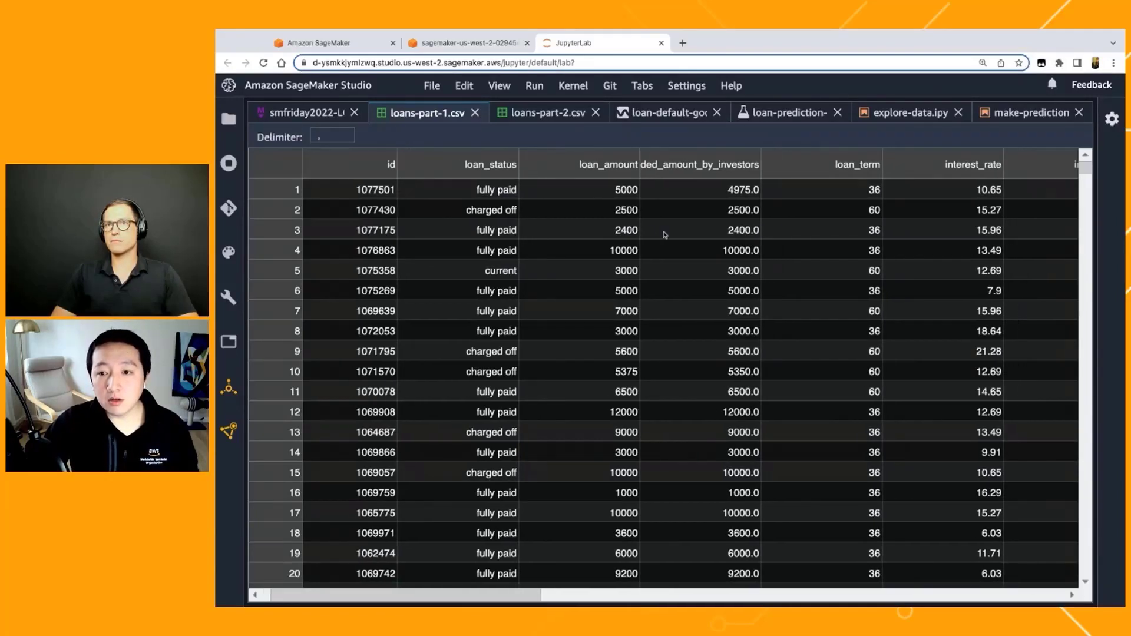
scroll(664, 235, "right", 4)
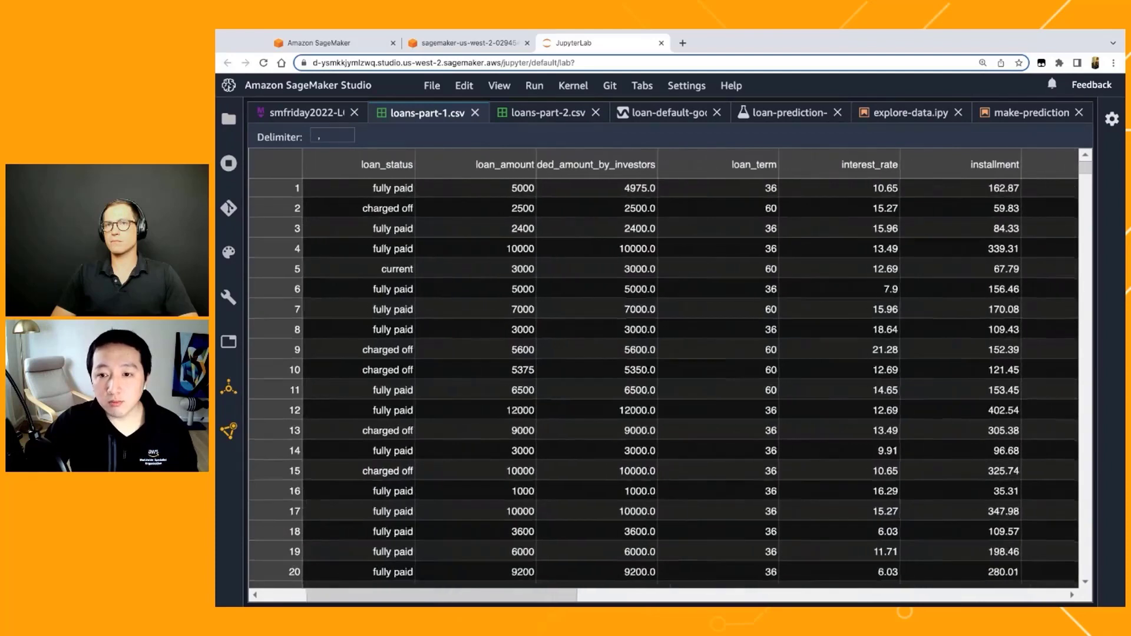
scroll(665, 234, "right", 6)
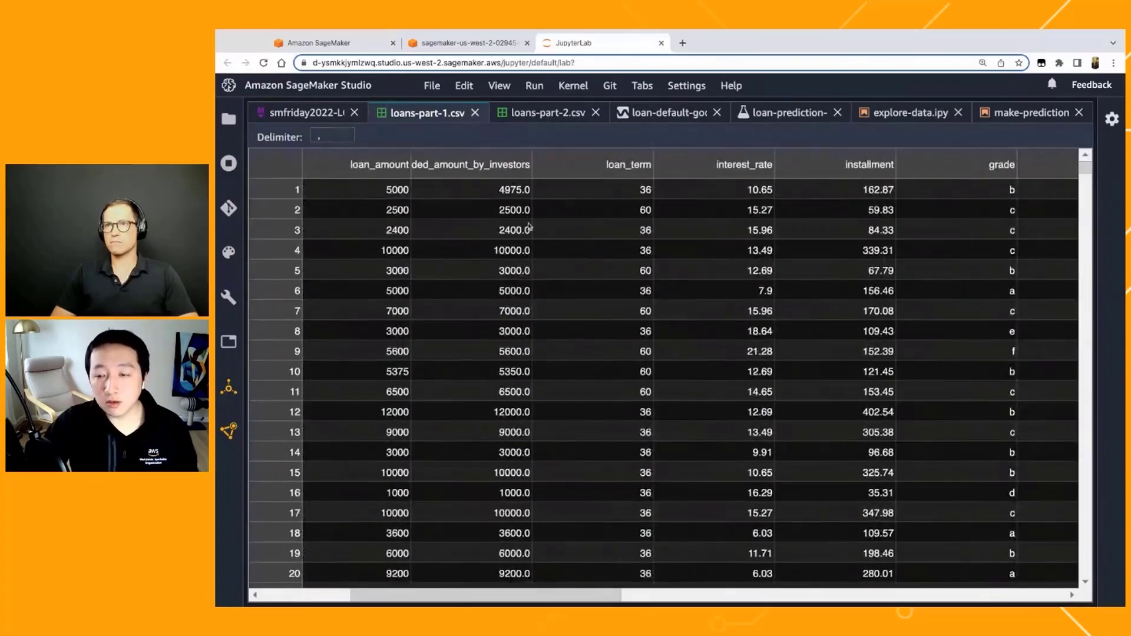
scroll(528, 227, "right", 8)
scroll(530, 227, "right", 6)
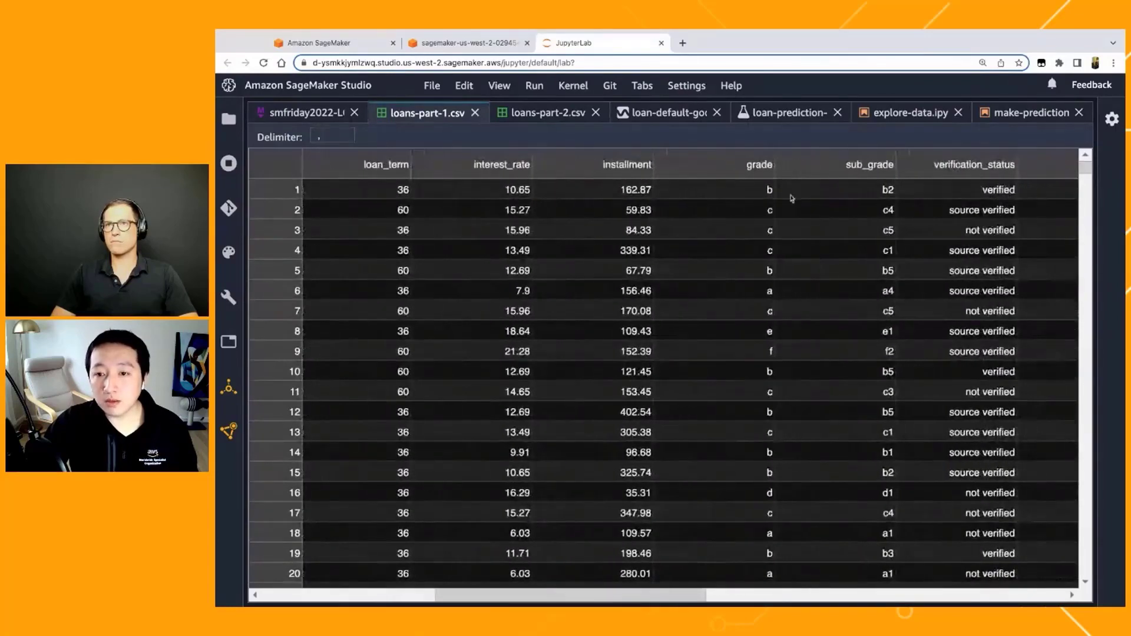
scroll(791, 198, "right", 2)
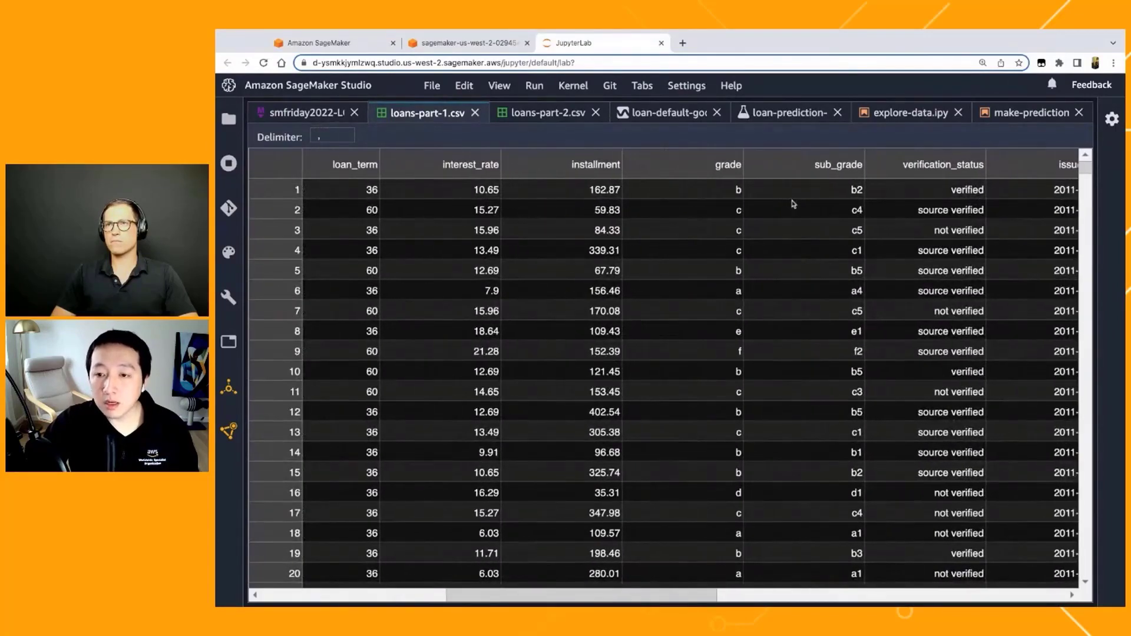
scroll(791, 198, "right", 5)
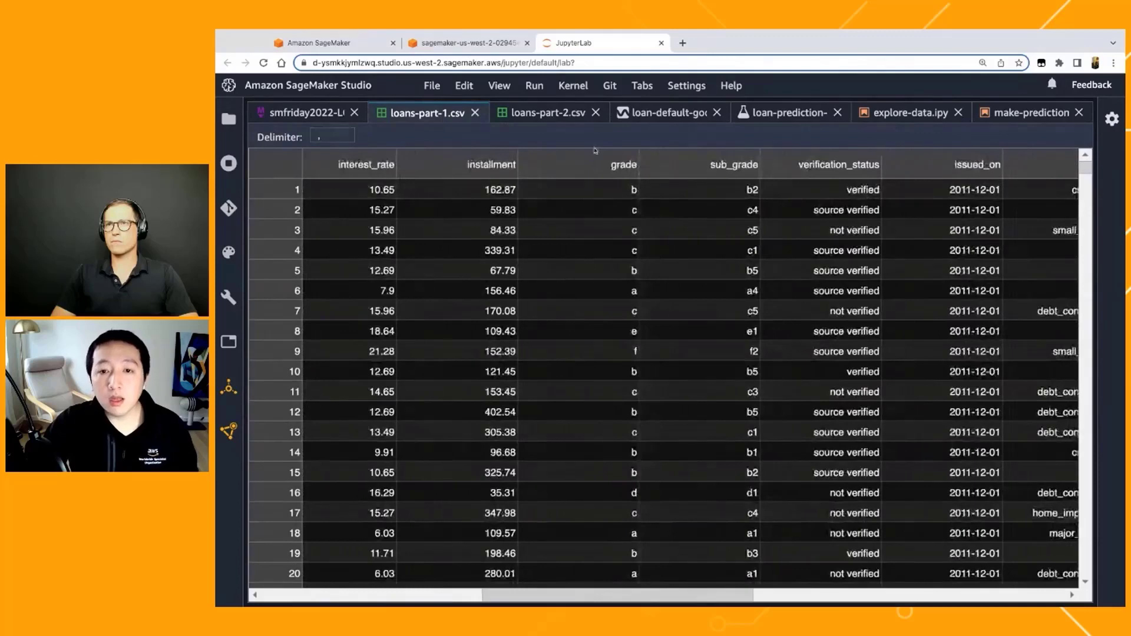
left_click(556, 118)
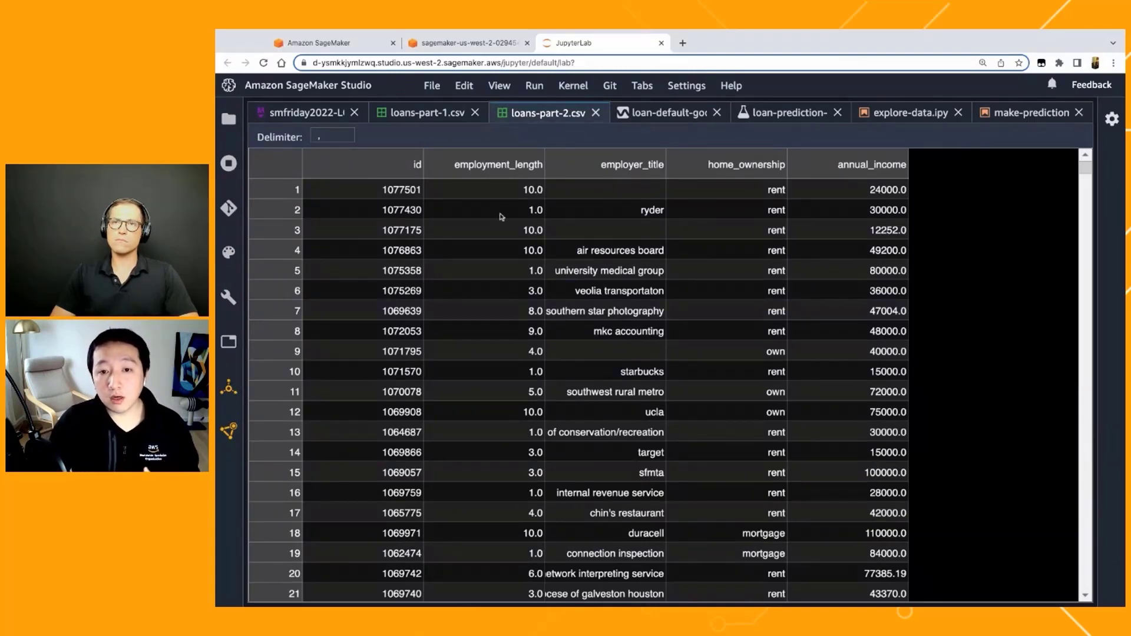
left_click(439, 121)
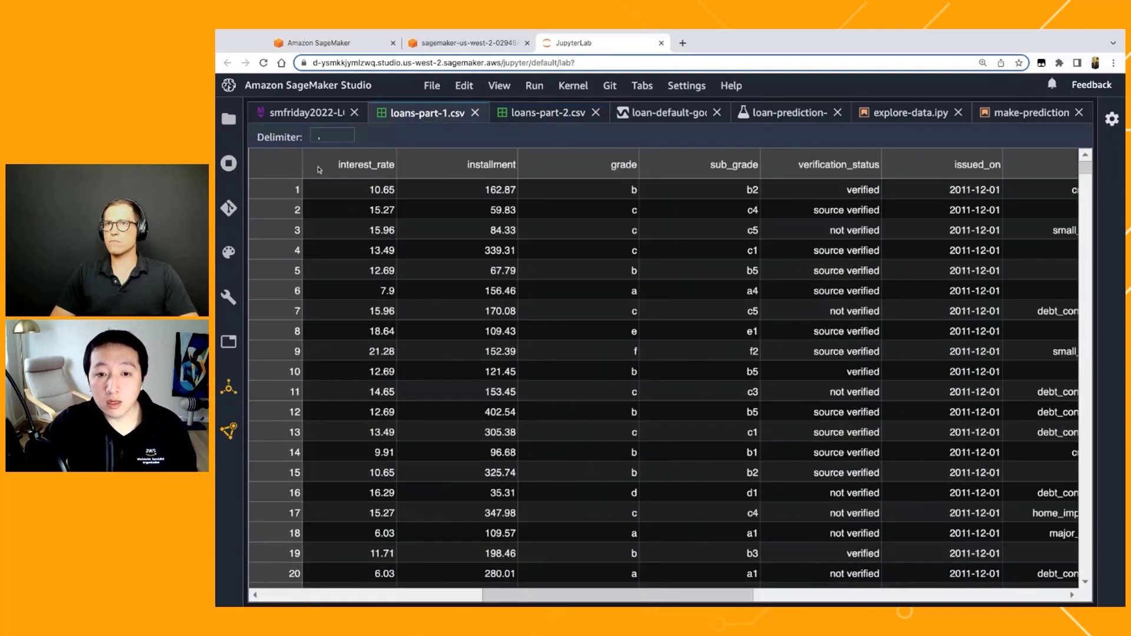
scroll(304, 247, "left", 1)
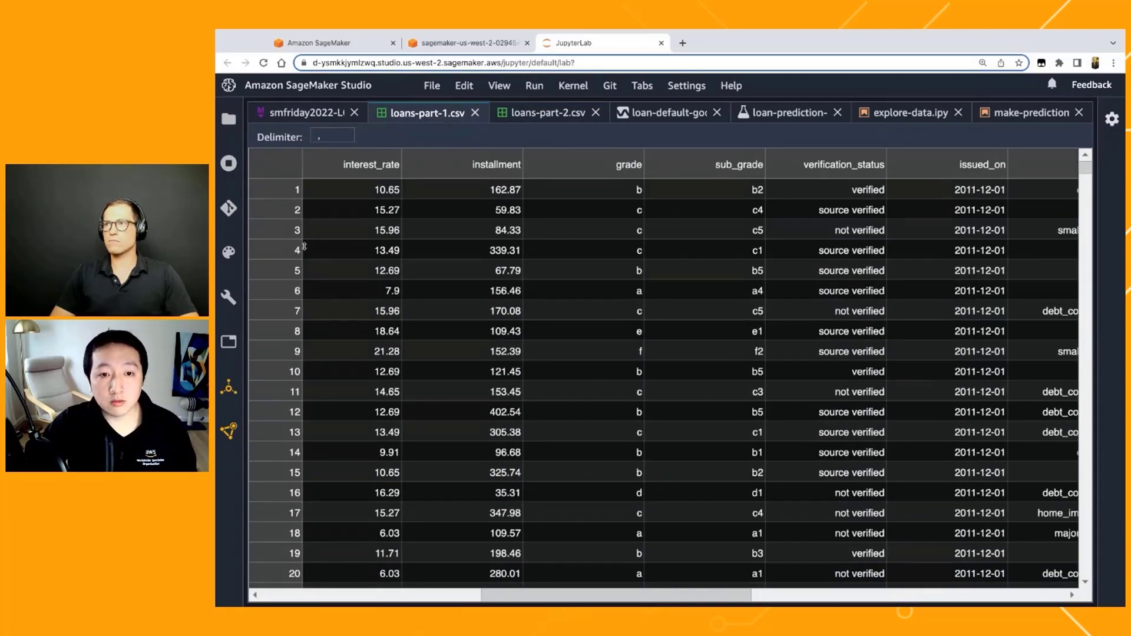
Step: Create a new Data Wrangler flow and place it directly after loans-part-2.csv among the open documents
left_click(431, 90)
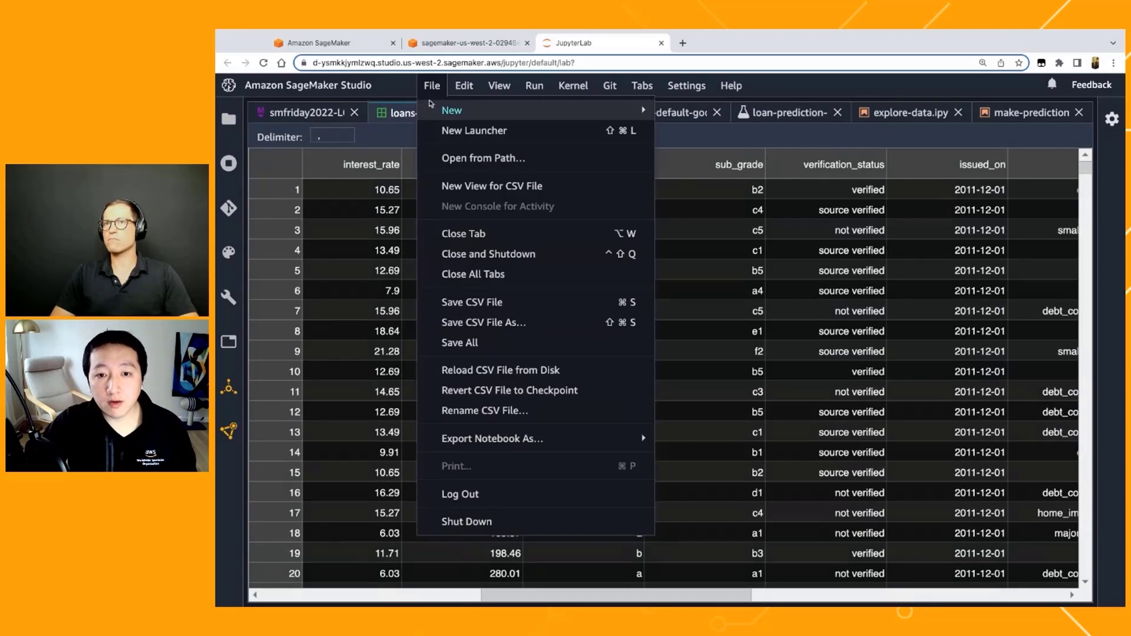
mouse_move(432, 106)
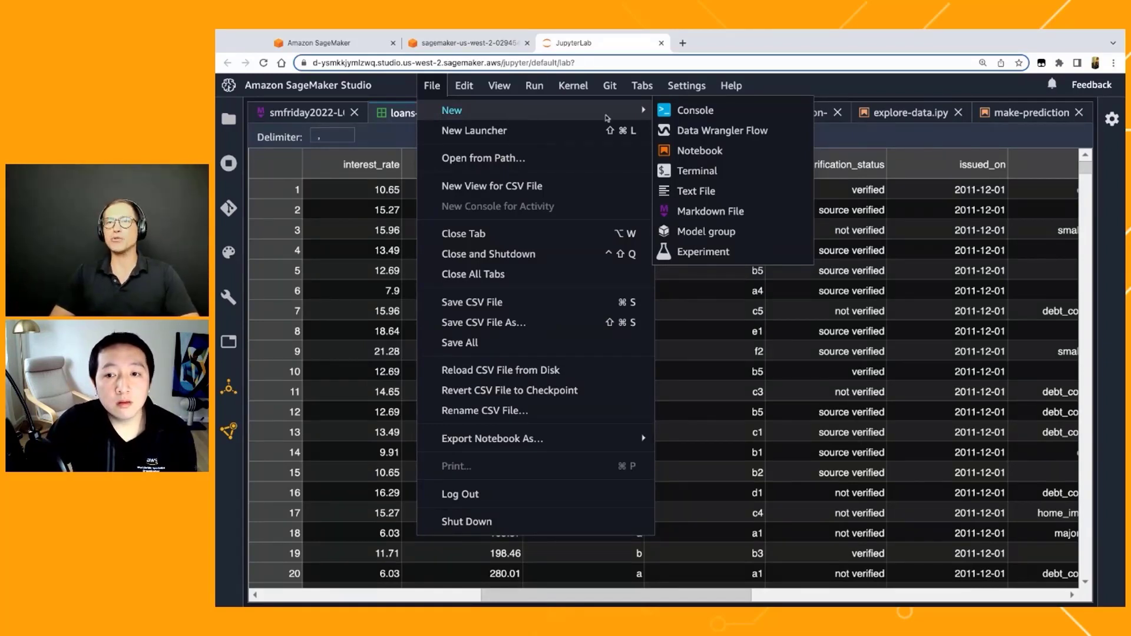
left_click(674, 133)
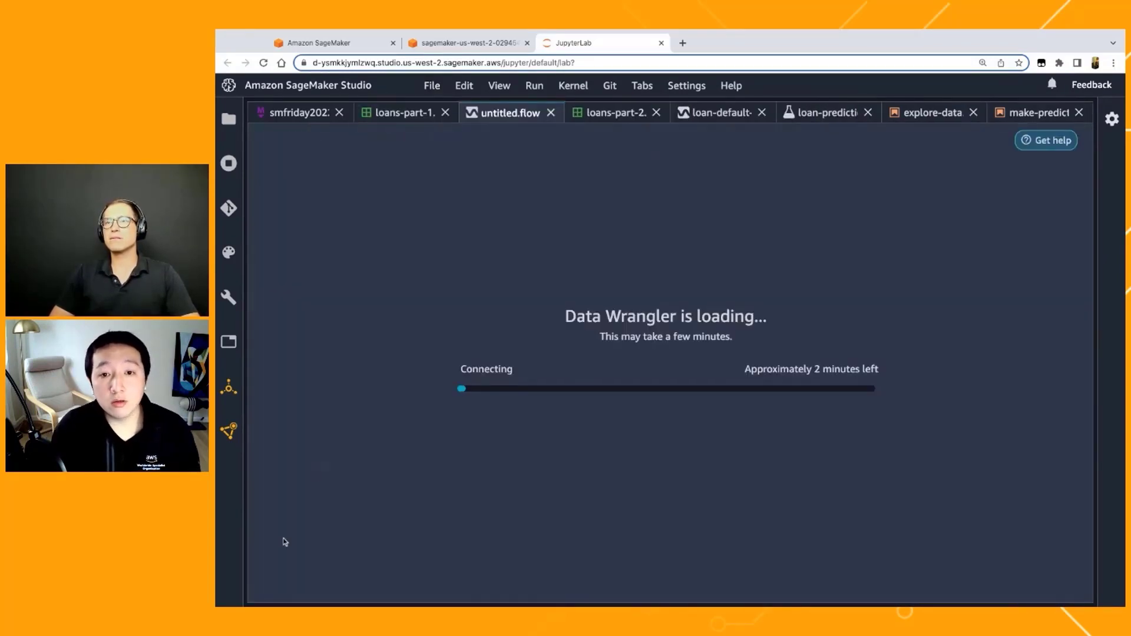
left_click_drag(477, 114, 537, 116)
Step: Compare loans-part-1.csv with loans-part-2.csv, checking the id column in both tables
left_click(412, 114)
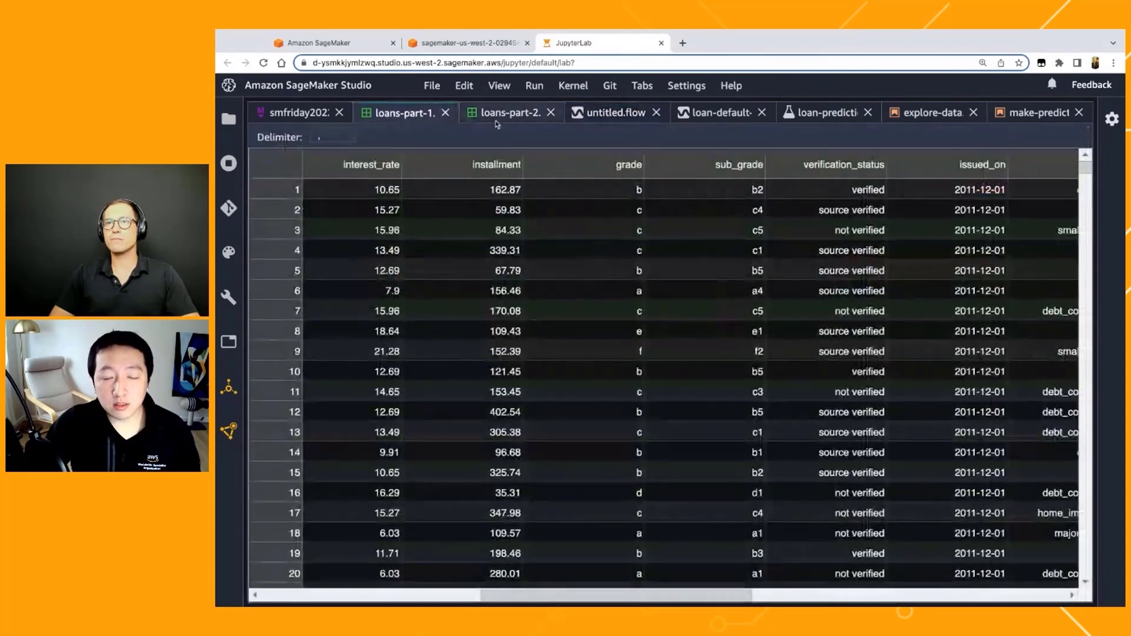
left_click(496, 118)
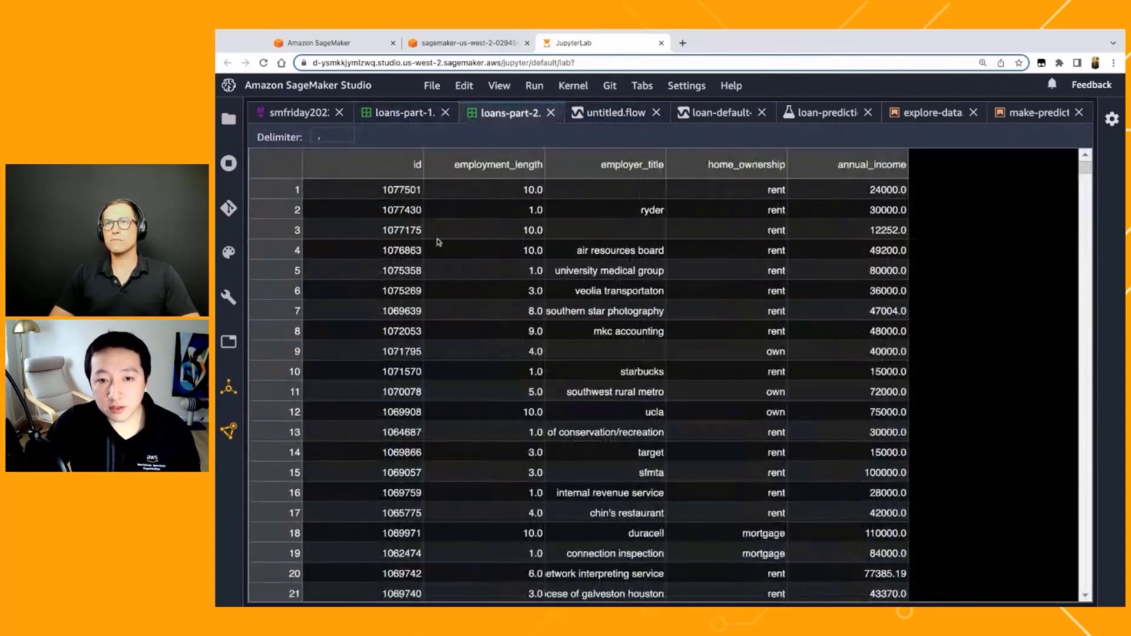
left_click(408, 113)
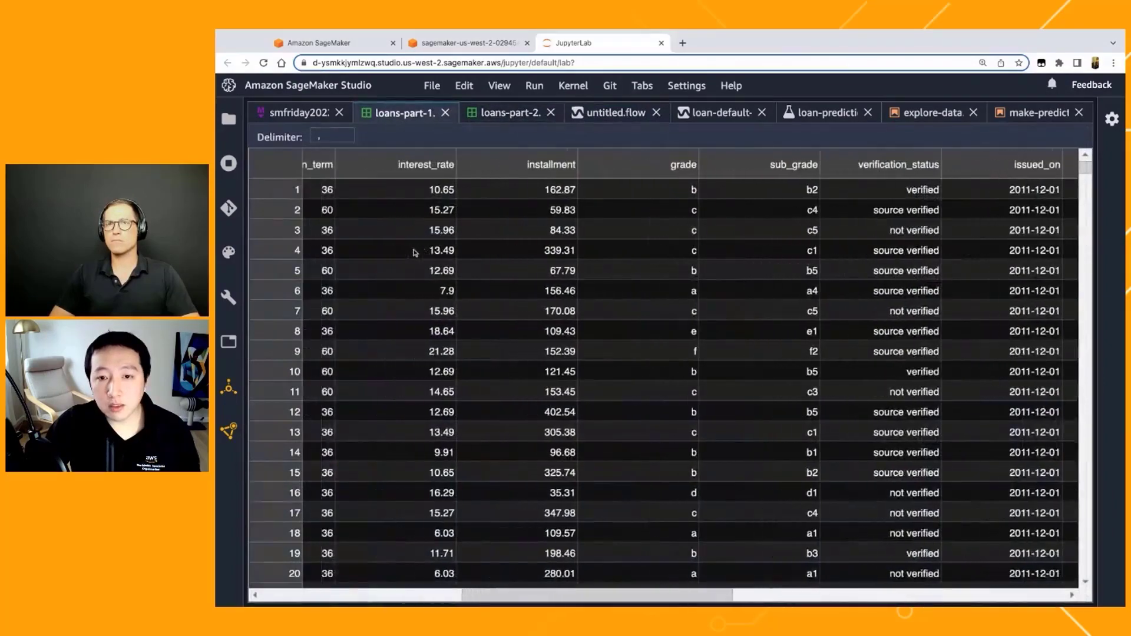
scroll(415, 252, "left", 5)
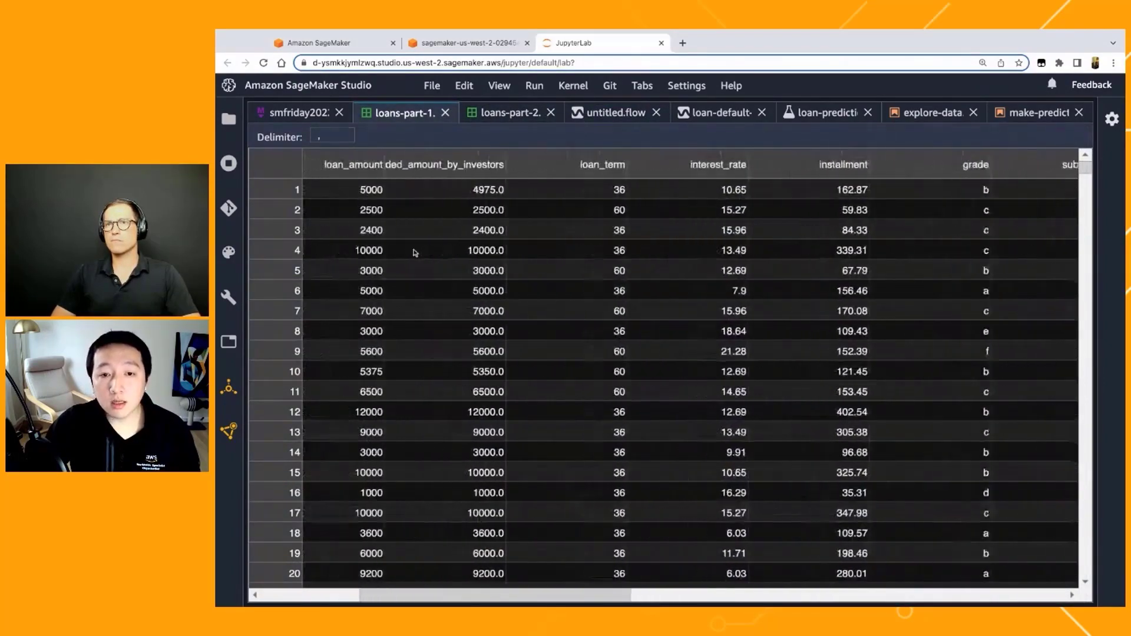
scroll(415, 252, "left", 5)
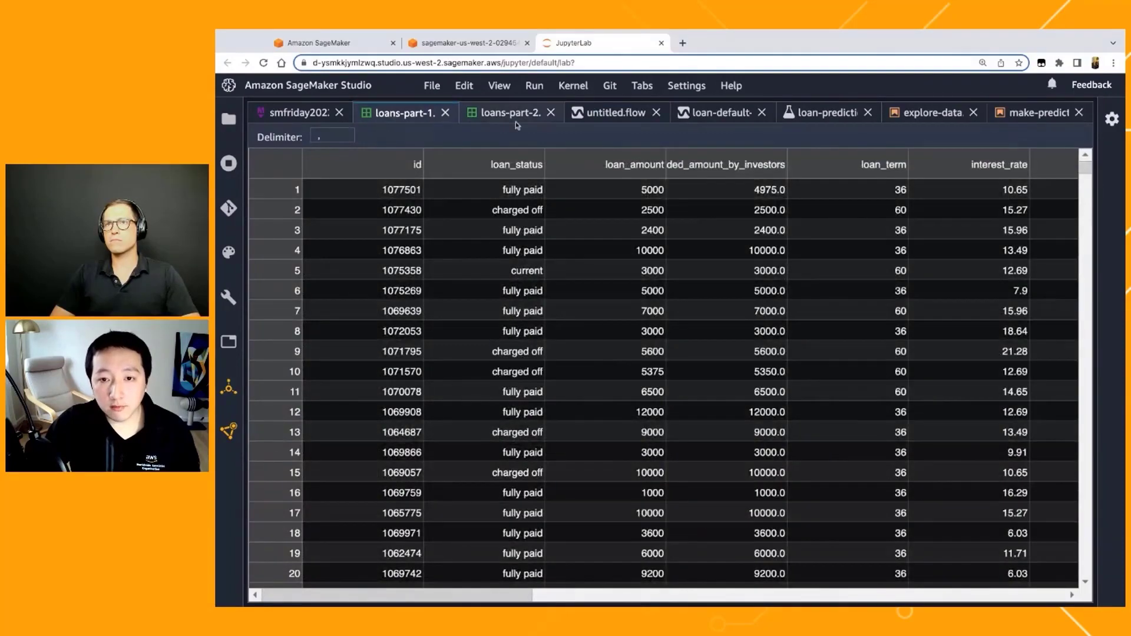
Step: Return to untitled.flow and review which additional data sources can be added for import
left_click(613, 112)
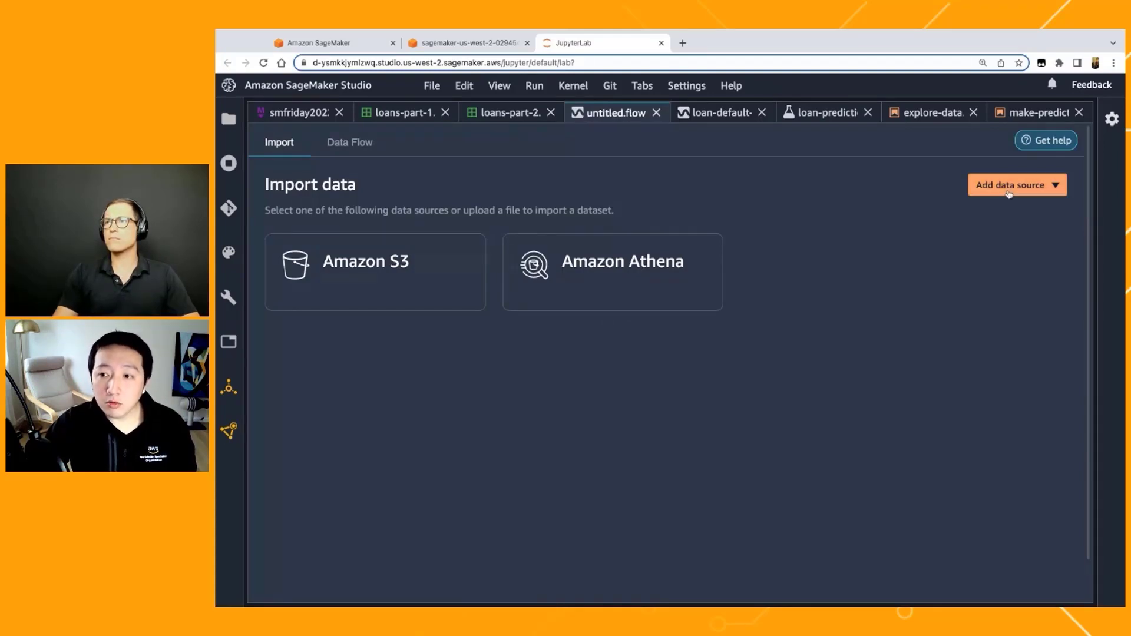
left_click(1050, 192)
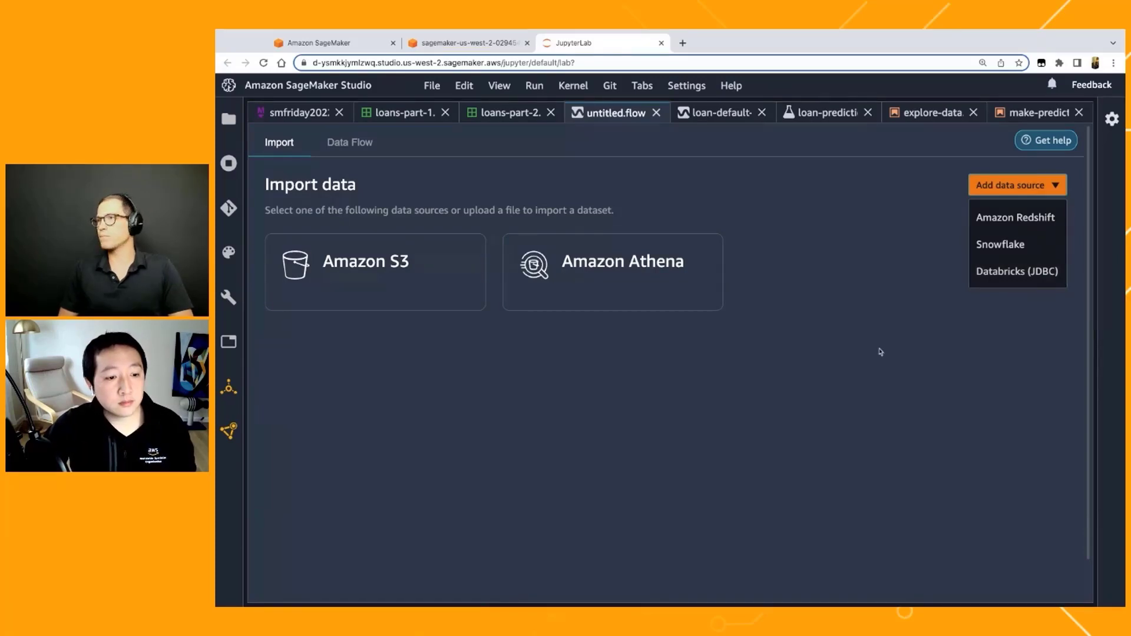
left_click(845, 379)
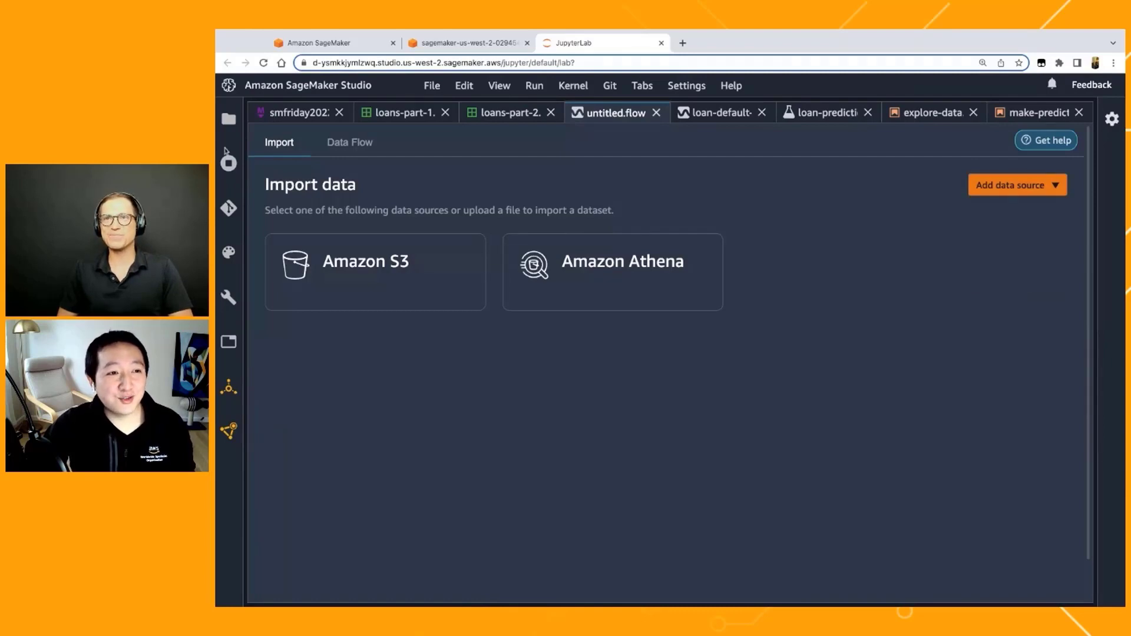
left_click(431, 85)
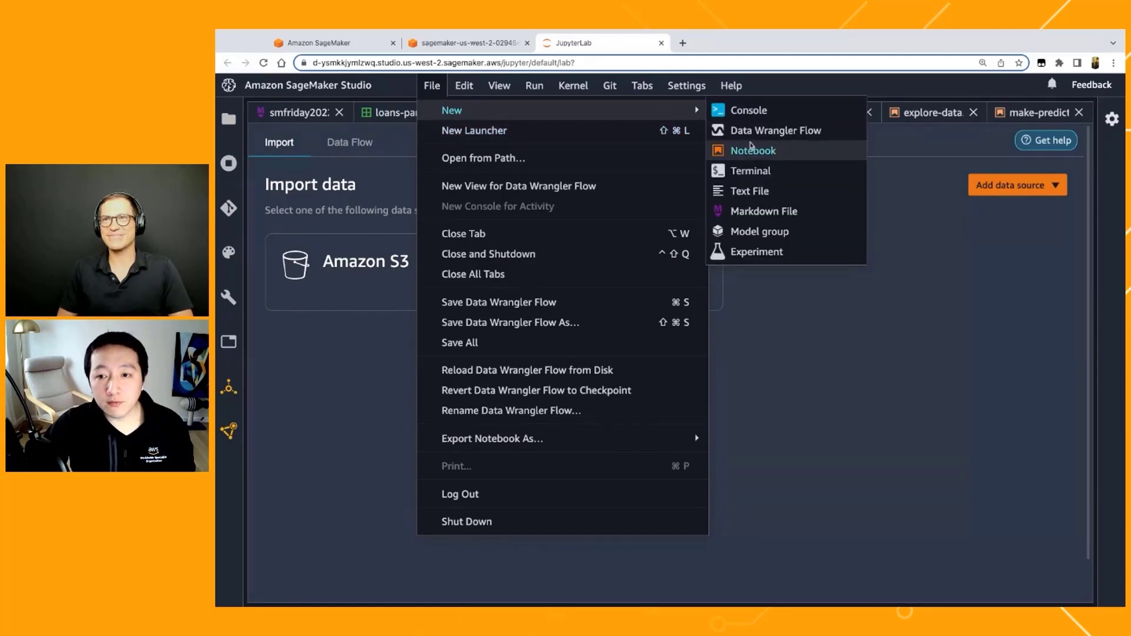
left_click(861, 380)
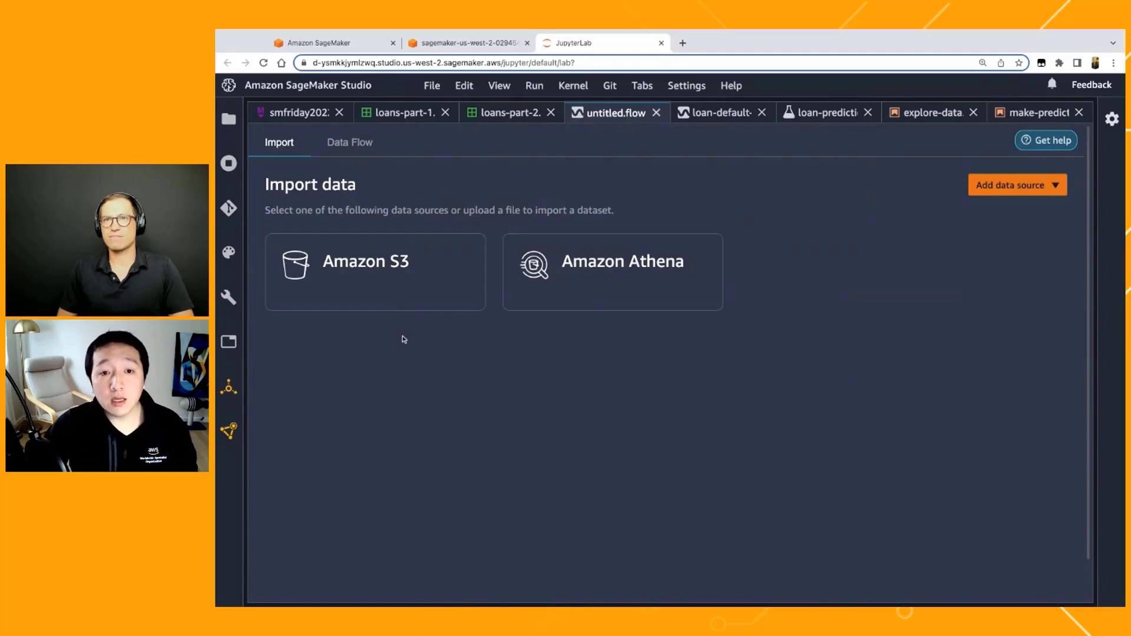
Step: Revisit the two loan CSV tables and return to the import page of untitled.flow
left_click(455, 117)
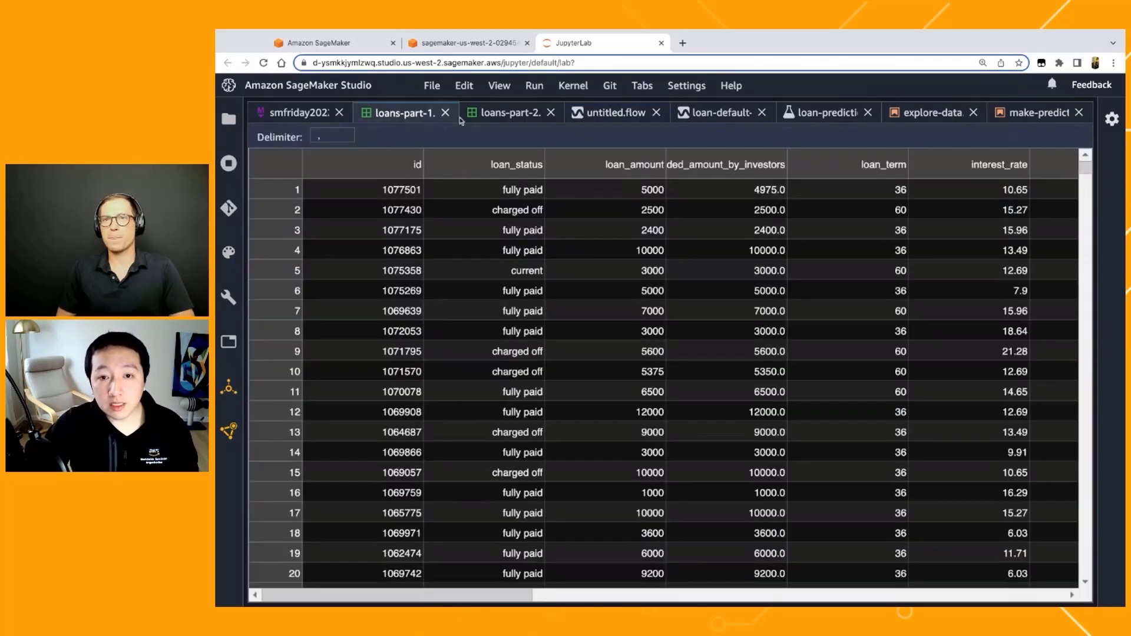
left_click(511, 115)
left_click(628, 117)
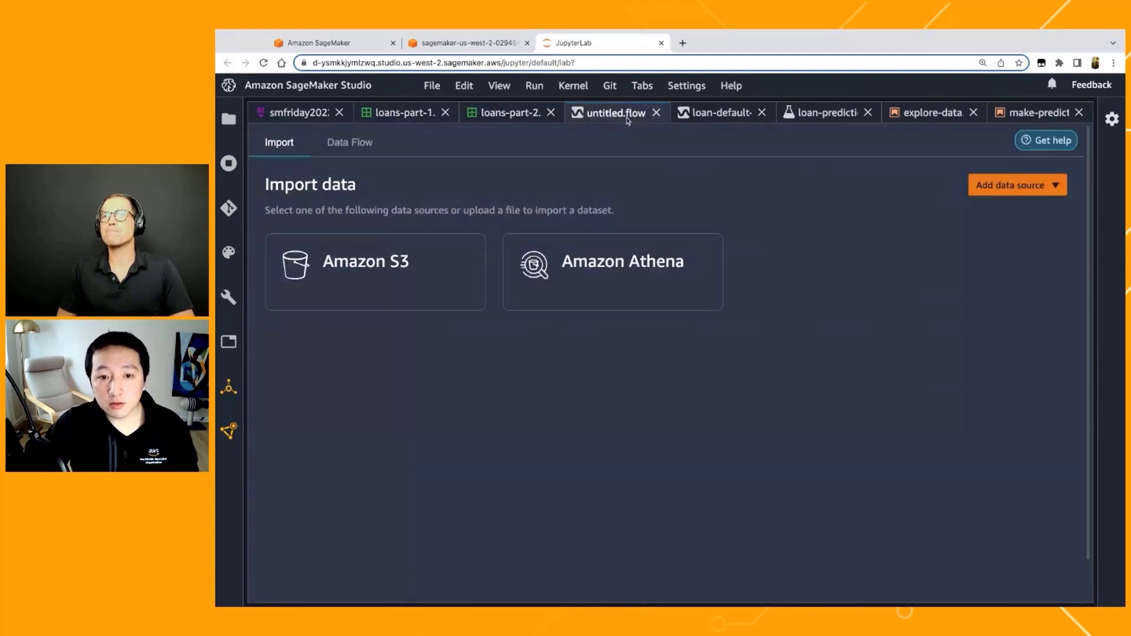
Step: Choose Amazon S3 as the import source and browse to the sagemaker/sagemaker-fridays/loan-default/ folder using its S3 URI
left_click(346, 295)
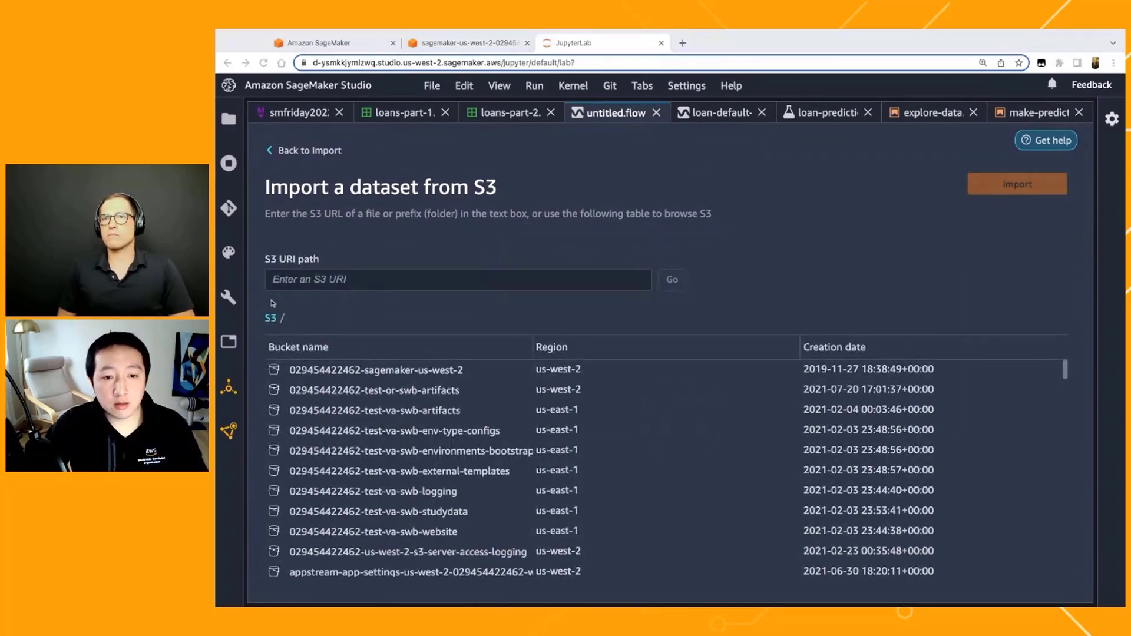
left_click(312, 280)
key("super+v")
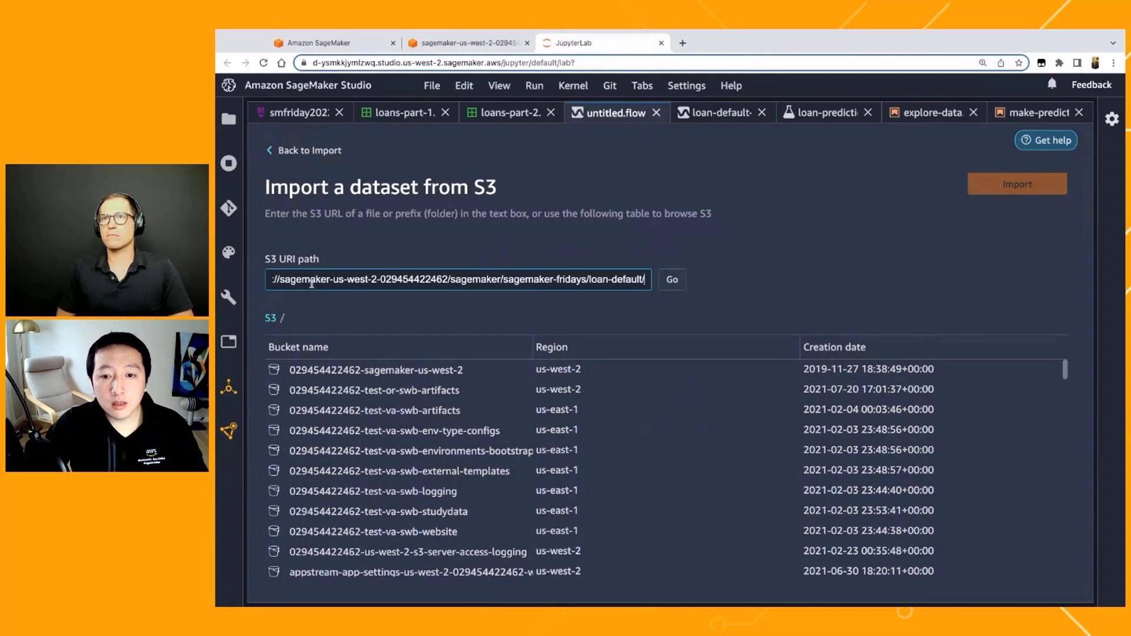
left_click(685, 281)
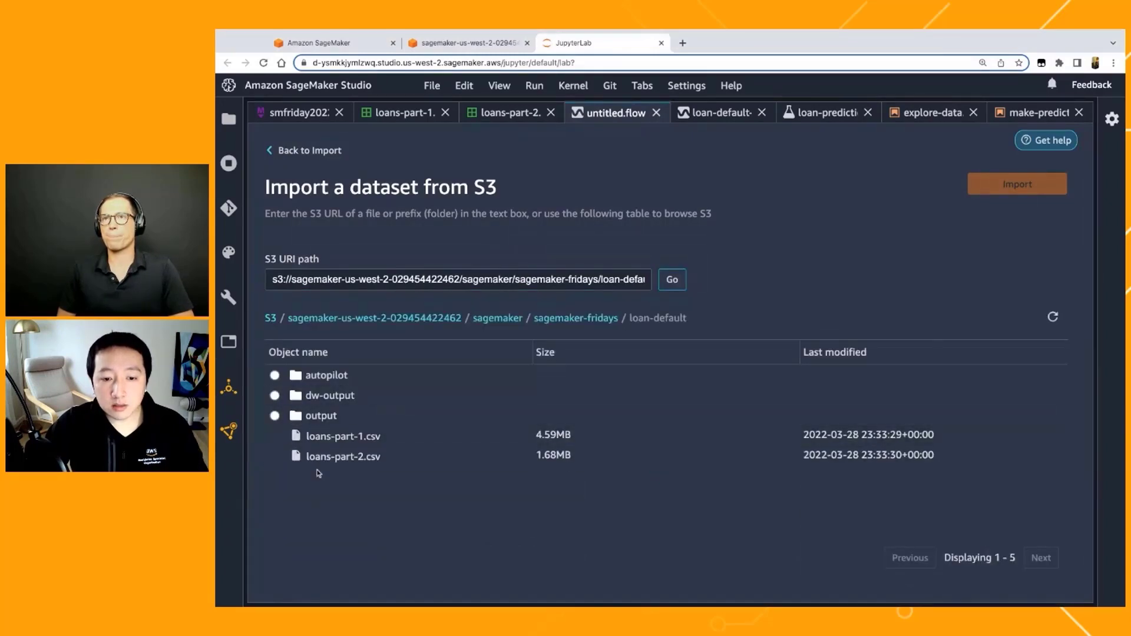
Step: Preview loans-part-1.csv from the loan-default folder and import it into the flow
left_click(347, 437)
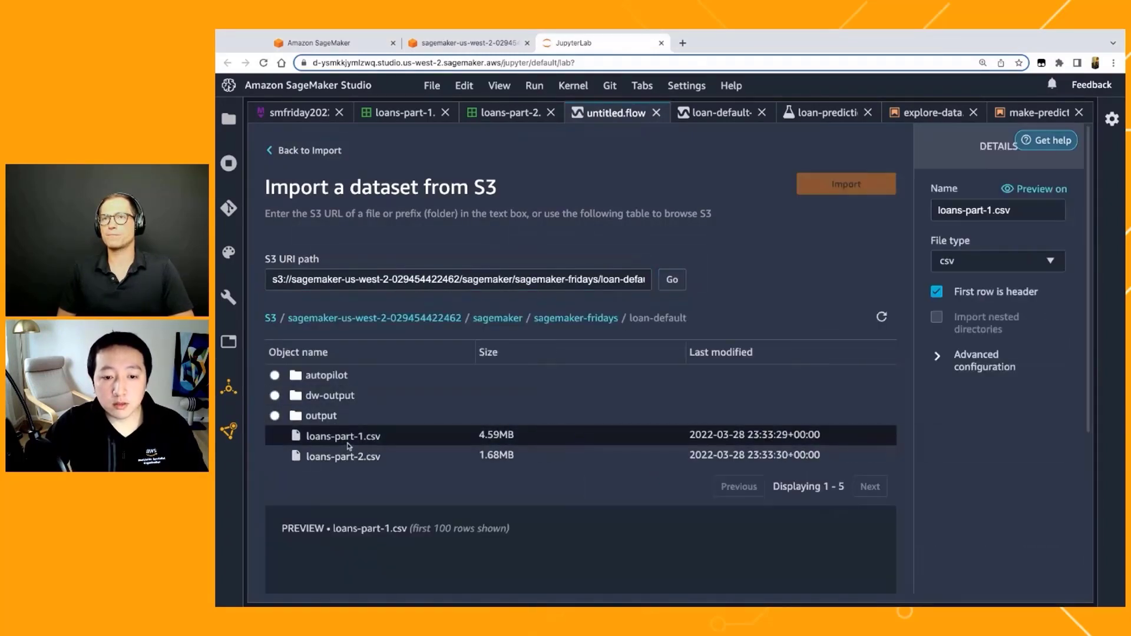
scroll(404, 521, "down", 1)
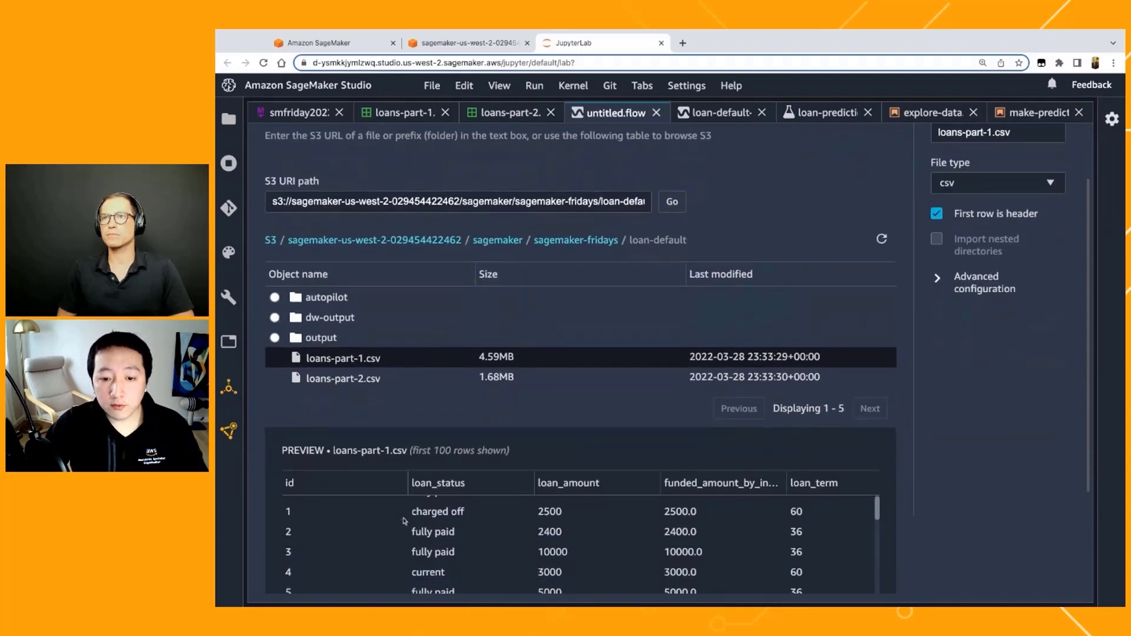
scroll(487, 516, "down", 1)
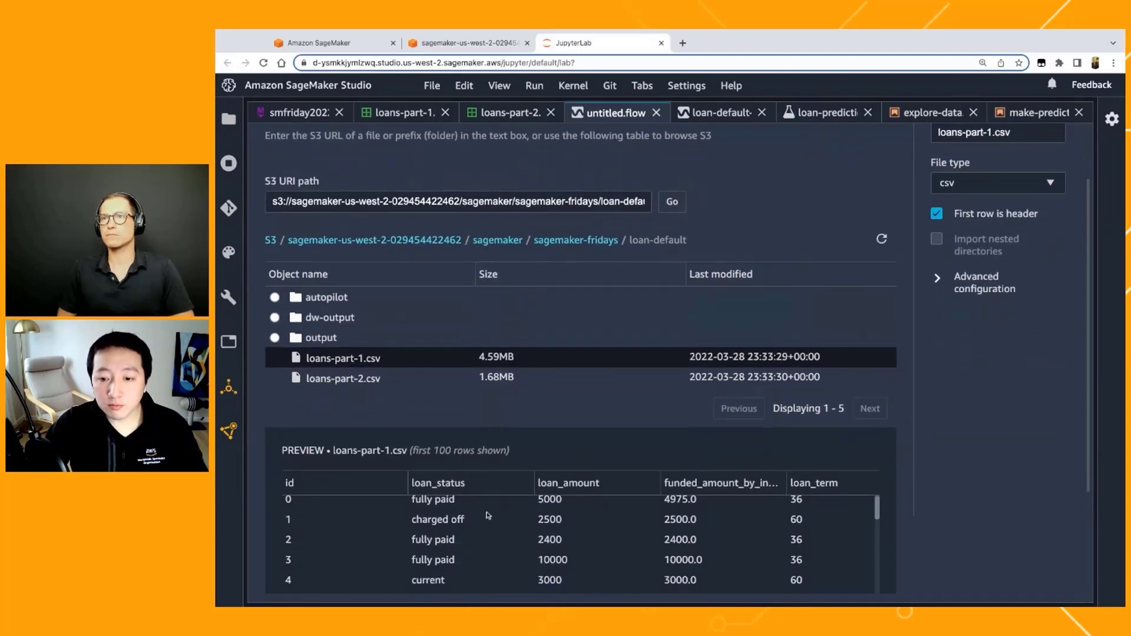
scroll(488, 516, "right", 5)
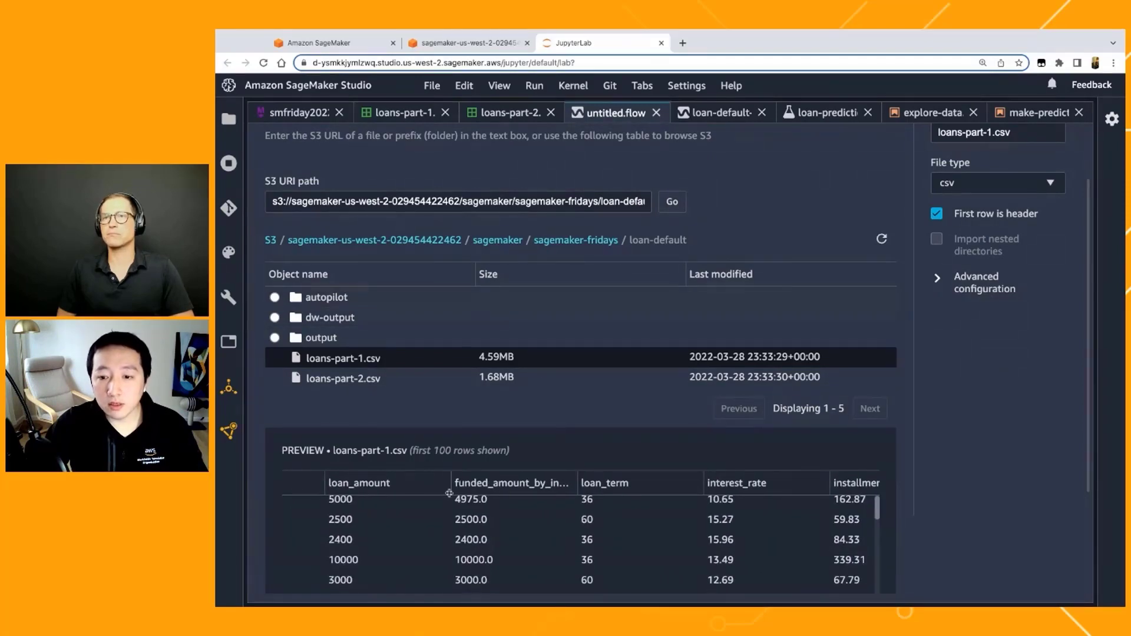
scroll(591, 412, "up", 3)
left_click(812, 185)
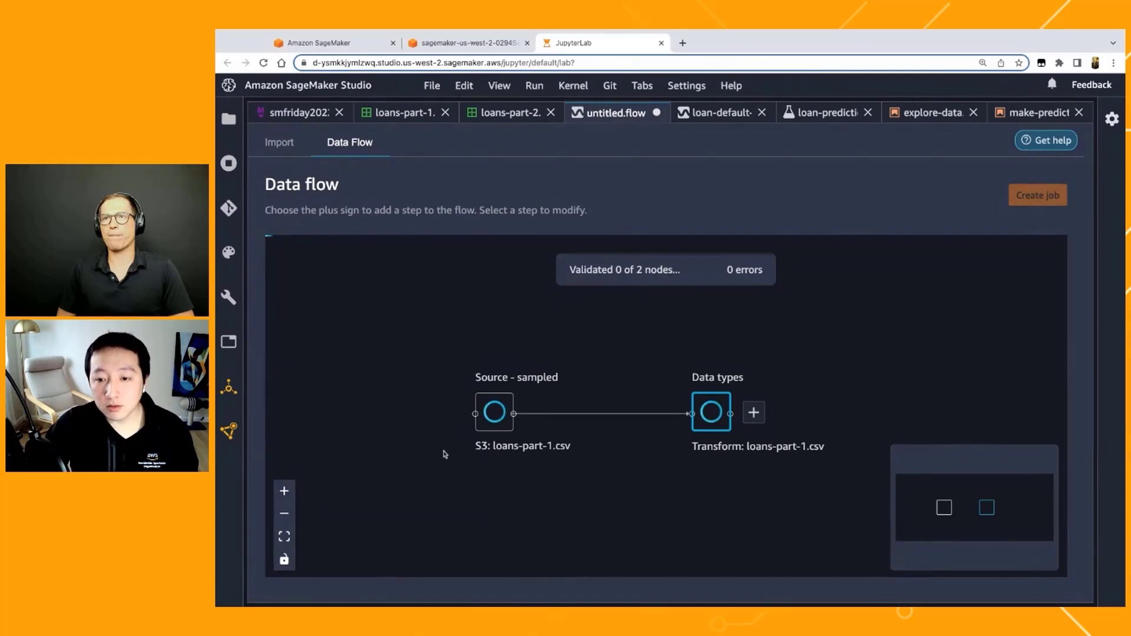
Step: Start a second Amazon S3 import in the flow and list the loan-default folder's files again from its S3 URI
left_click(300, 144)
left_click(356, 240)
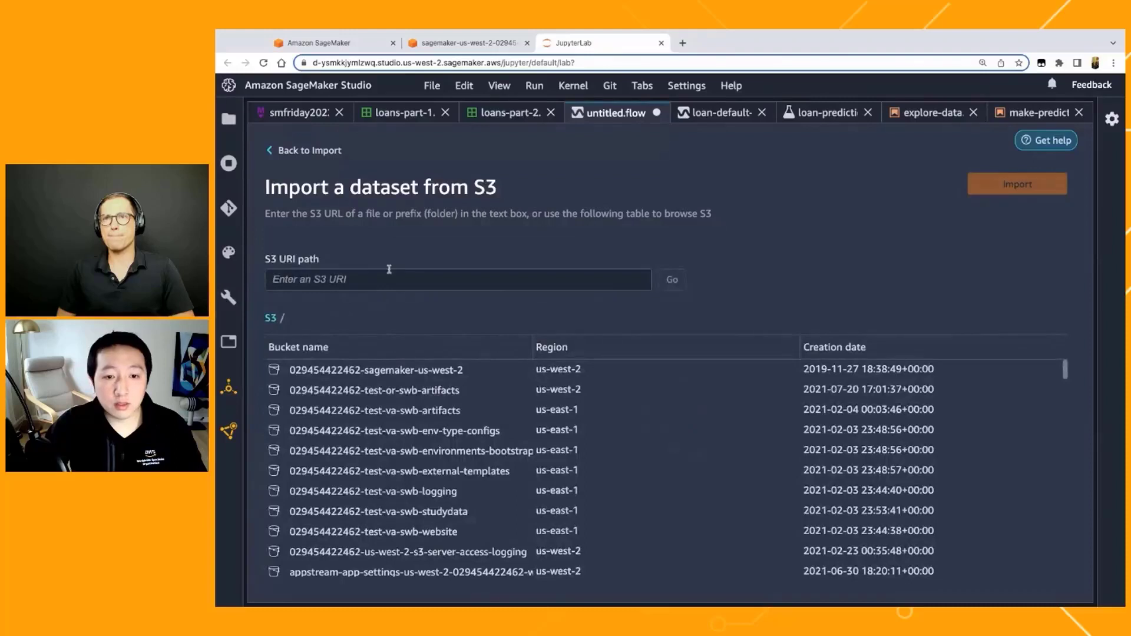
left_click(383, 283)
key("ctrl+v")
left_click(672, 279)
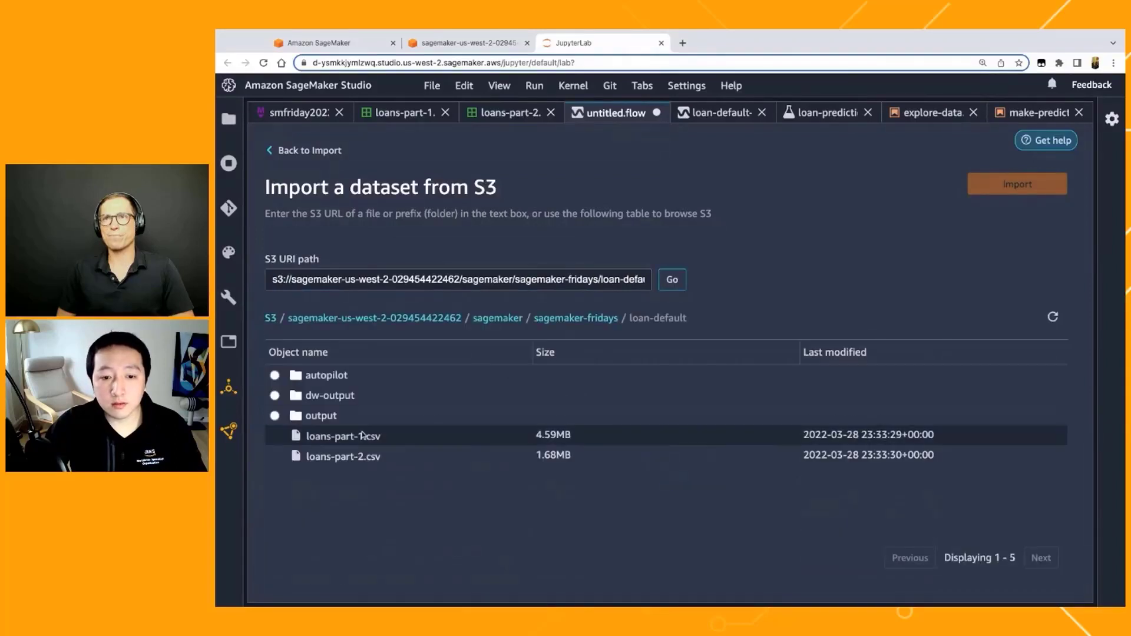
Step: Preview loans-part-2.csv from the loan-default folder and import it into the flow
left_click(360, 457)
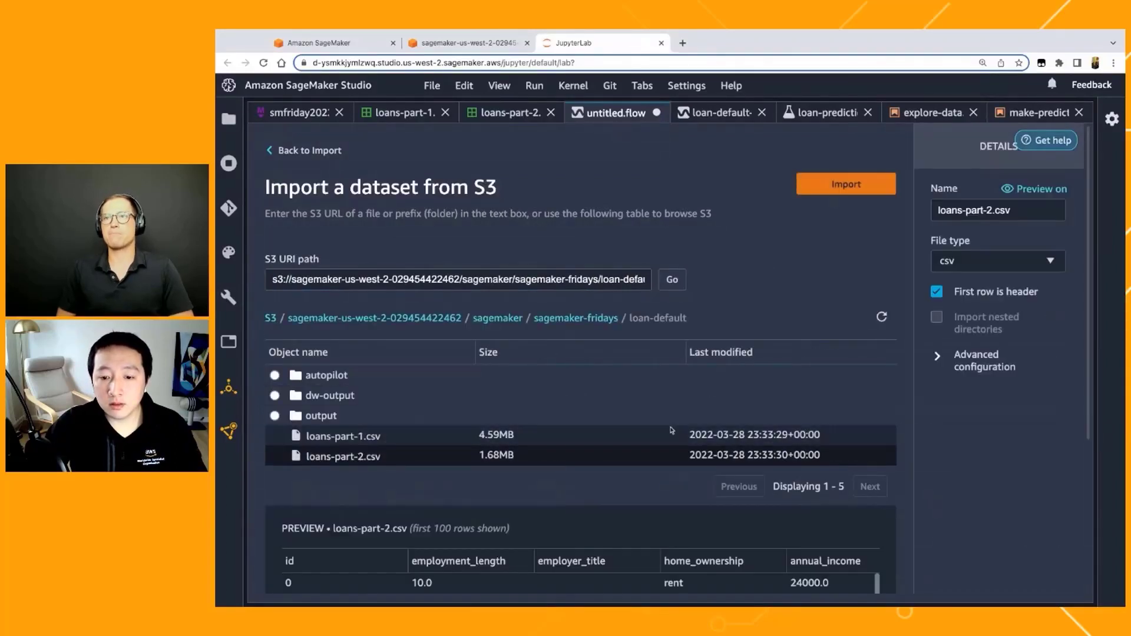
scroll(672, 433, "down", 2)
scroll(634, 503, "down", 3)
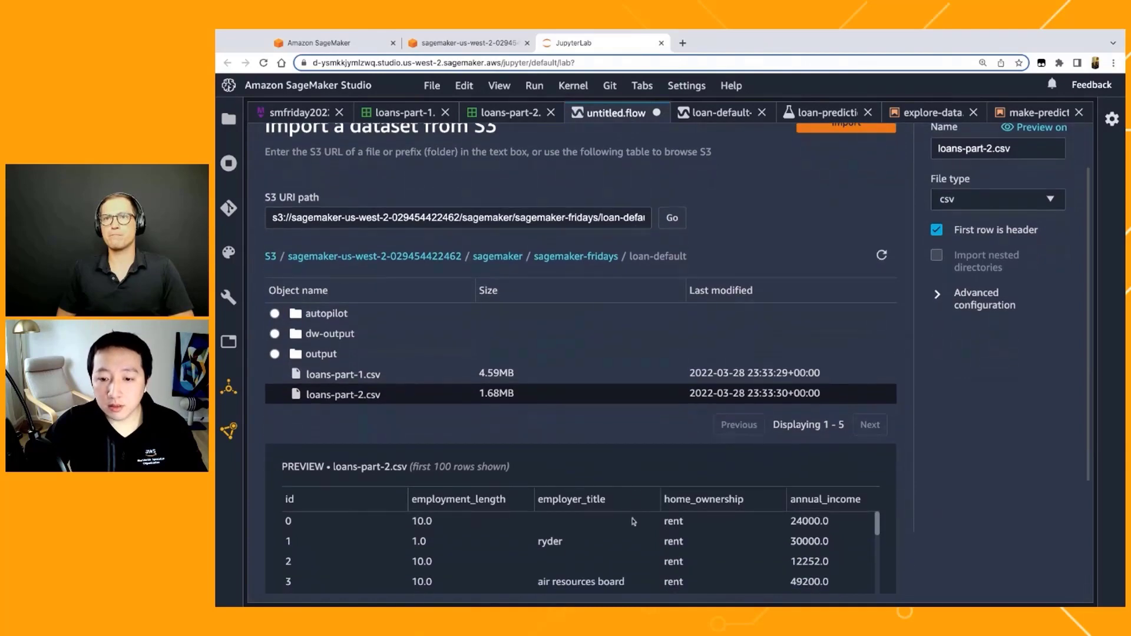
scroll(634, 521, "up", 3)
left_click(846, 183)
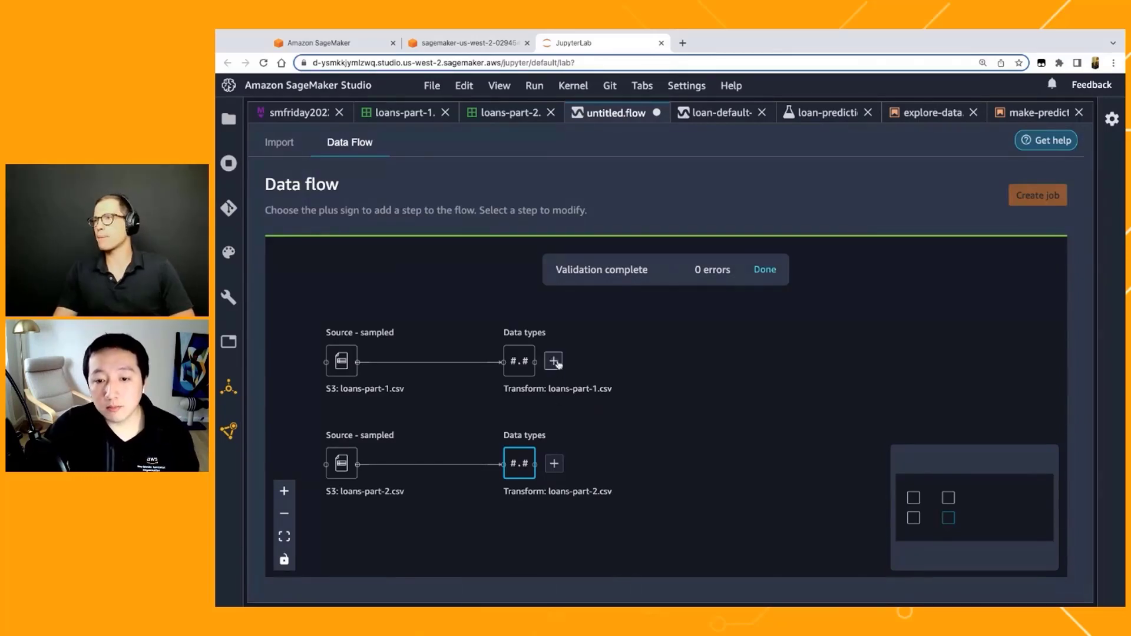
Step: Start a join with loans-part-1.csv as the Left dataset and loans-part-2.csv as the Right, and proceed to its configuration
left_click(554, 360)
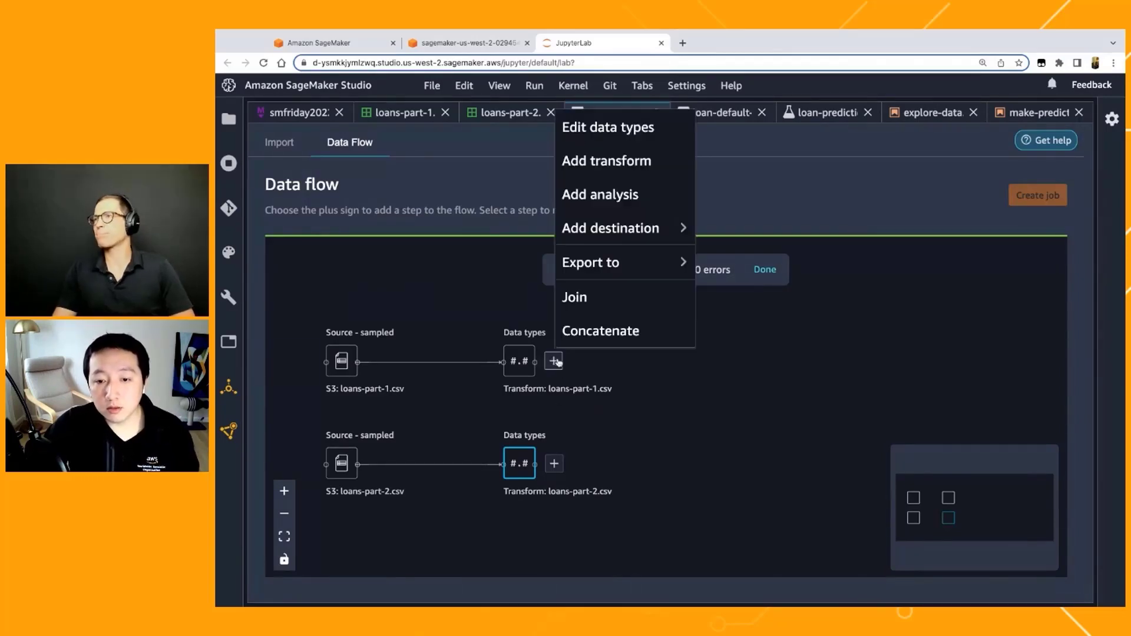
left_click(582, 303)
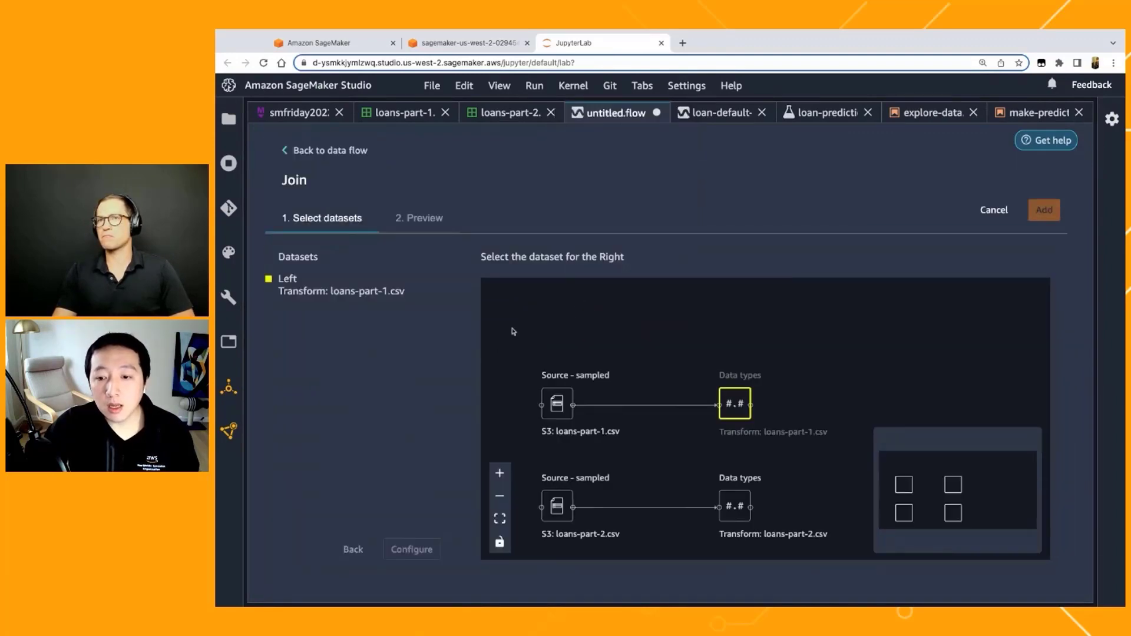
left_click(733, 505)
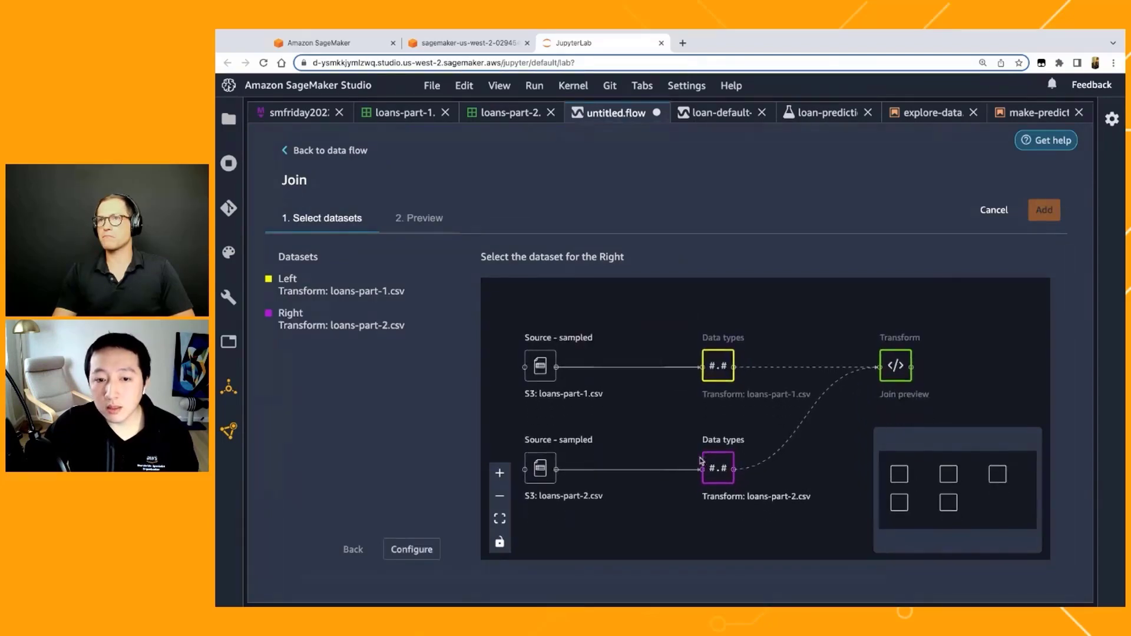
left_click(419, 549)
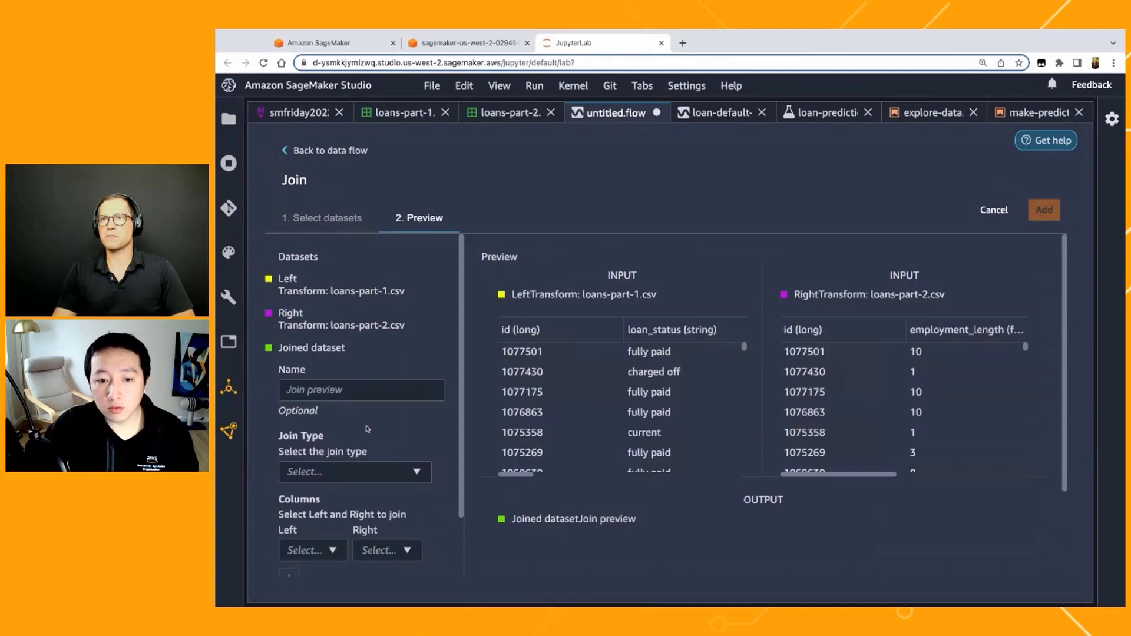
Step: Configure a Full outer join on the id column of both datasets and generate its preview
left_click(353, 471)
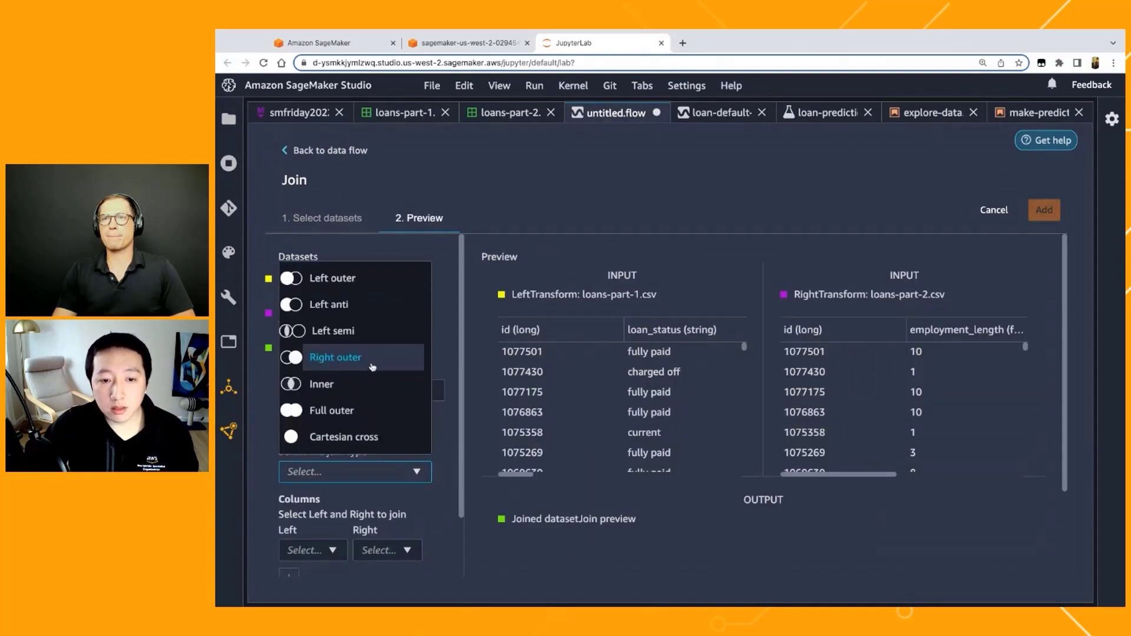
left_click(361, 422)
scroll(411, 518, "down", 1)
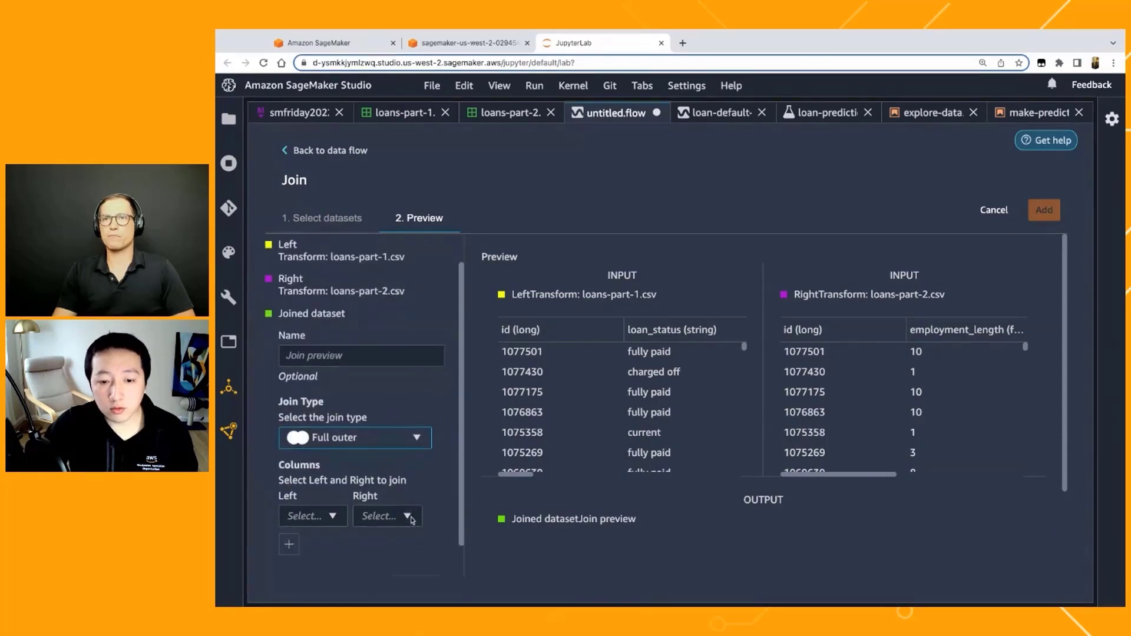
left_click(311, 495)
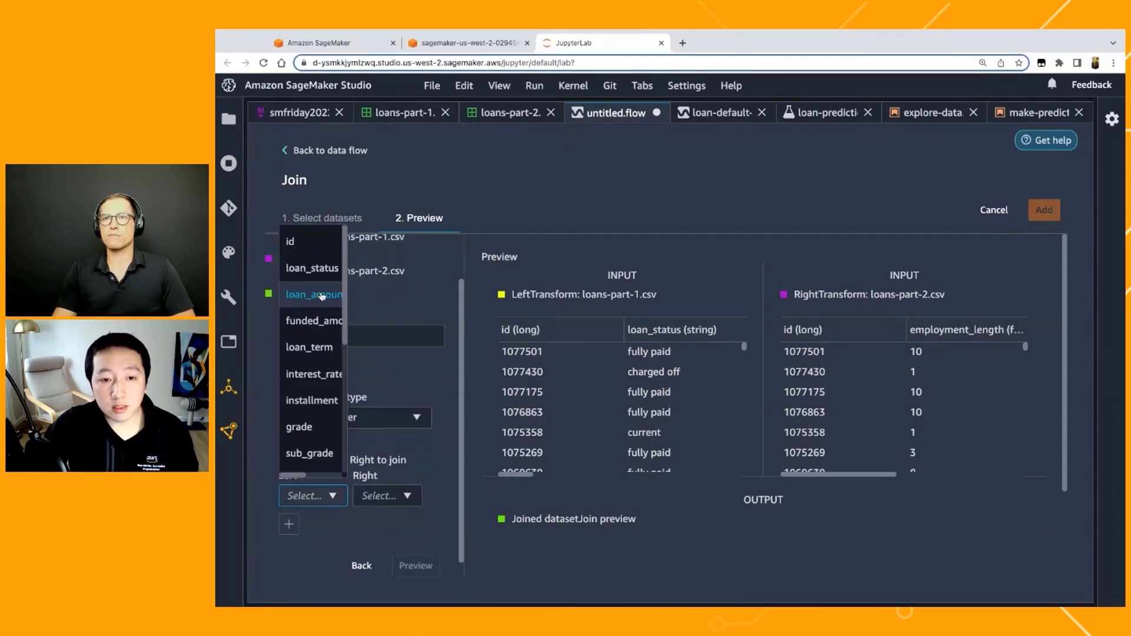
left_click(292, 242)
left_click(383, 496)
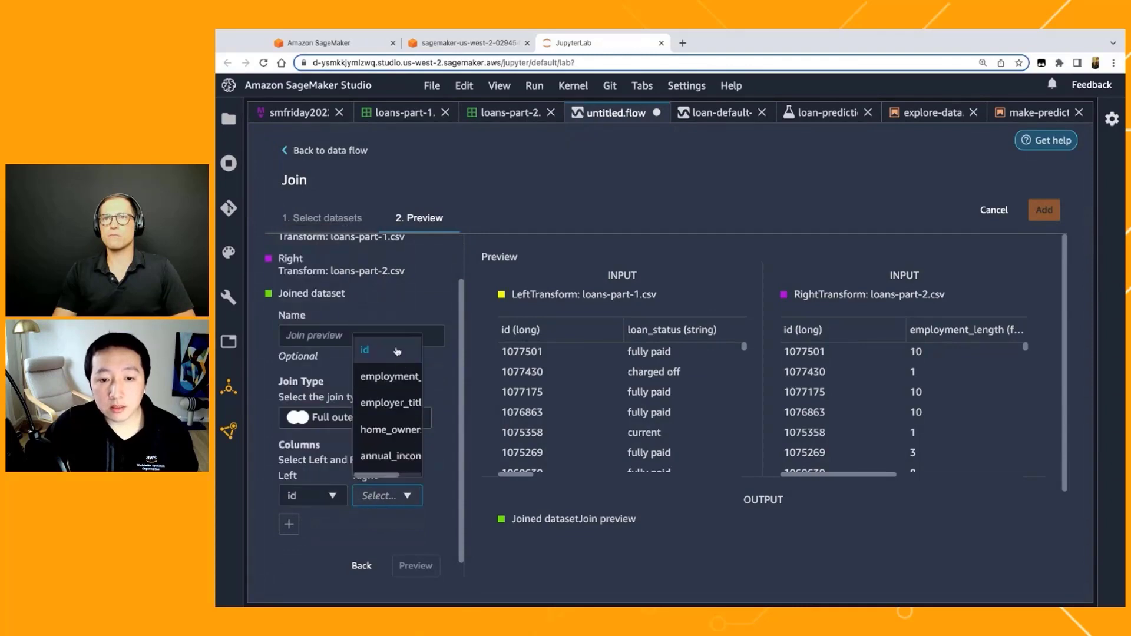
left_click(396, 352)
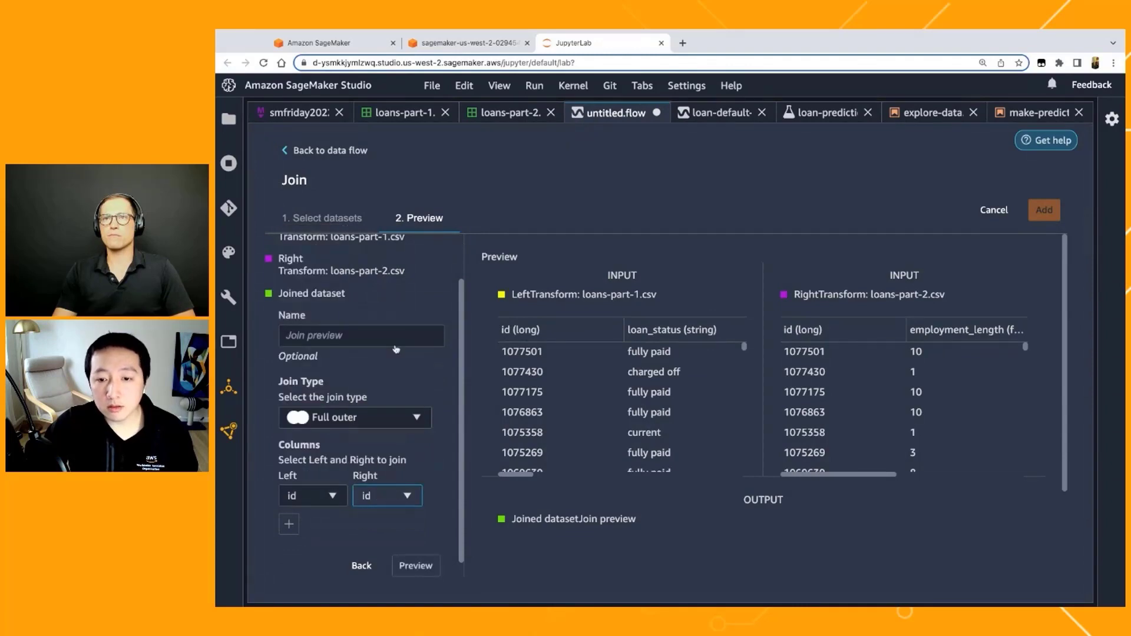
left_click(416, 569)
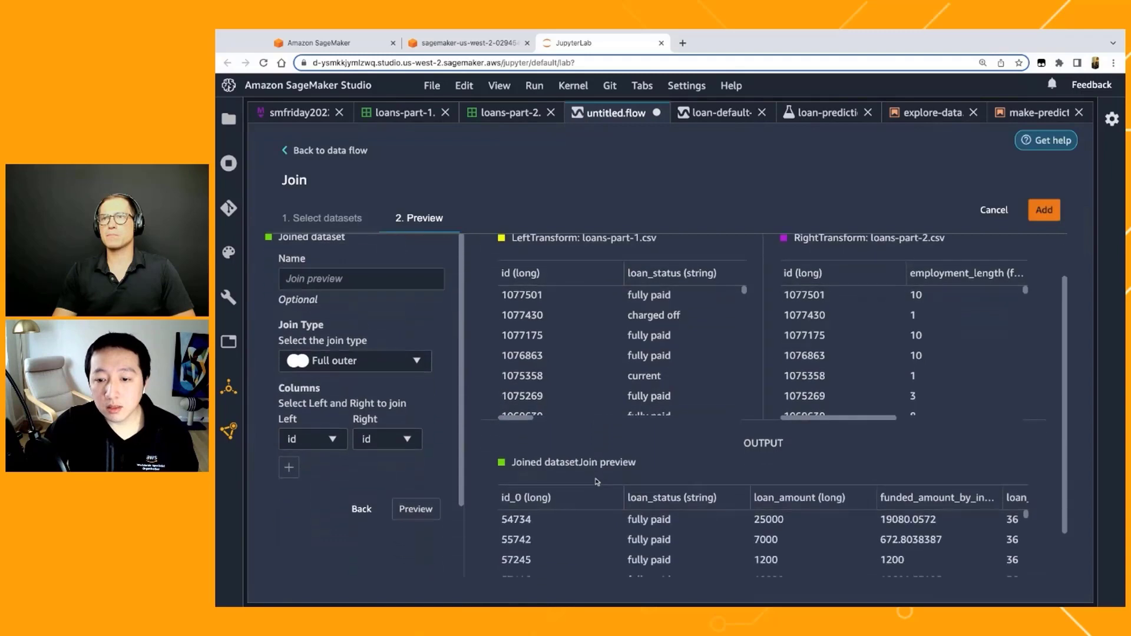
Step: Check the columns of the joined output preview and add the join to the data flow
scroll(597, 482, "down", 2)
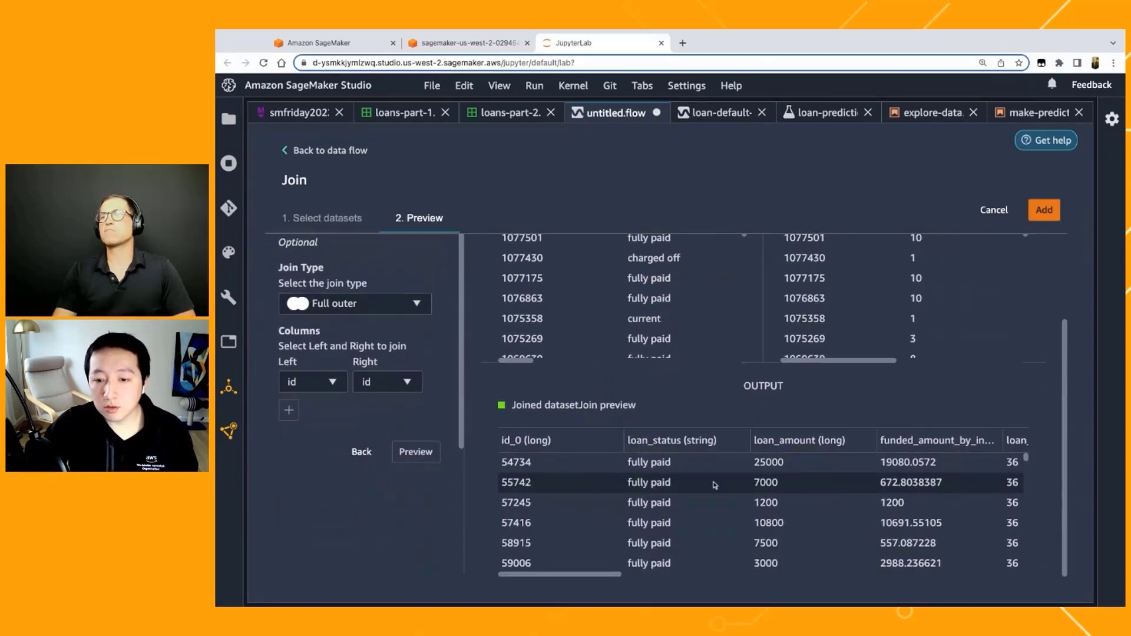
scroll(659, 472, "right", 2)
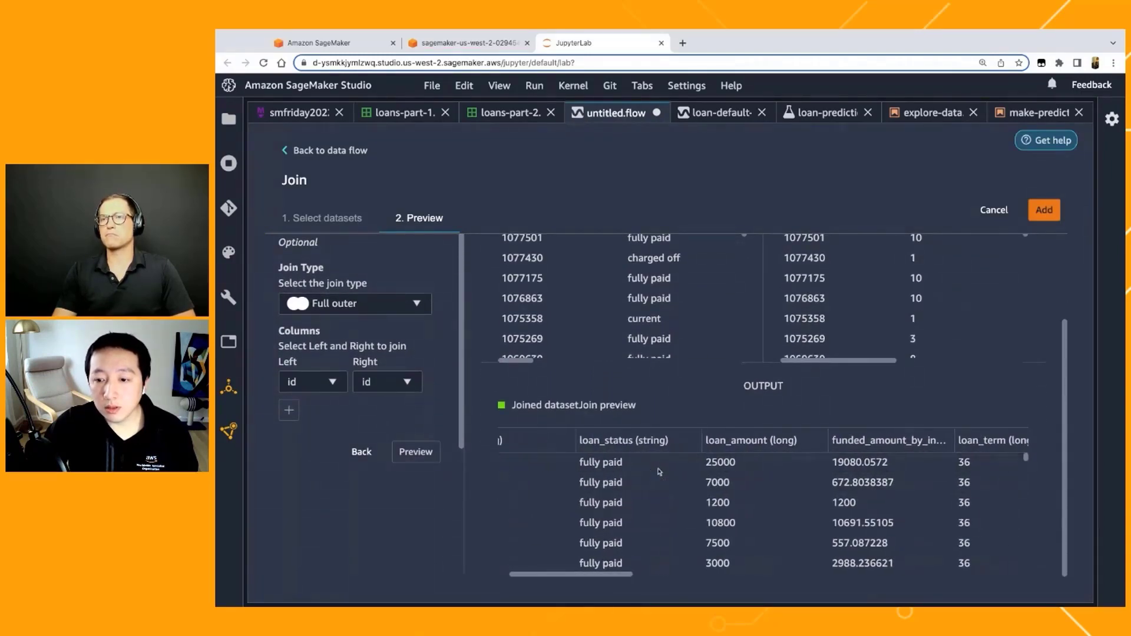
scroll(659, 472, "right", 10)
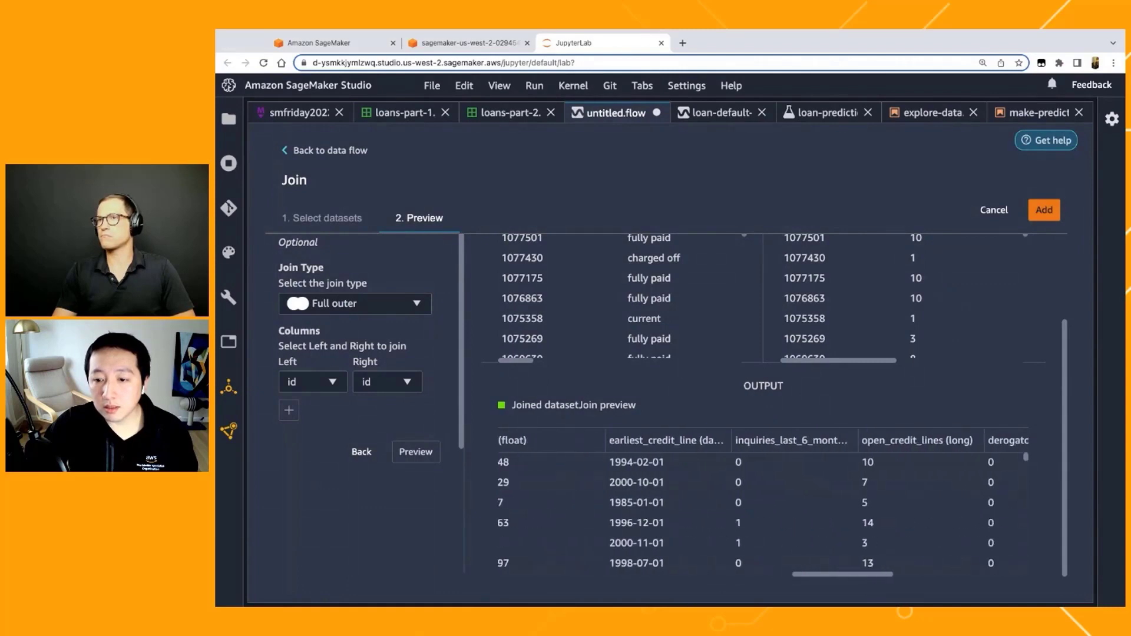
scroll(763, 504, "right", 10)
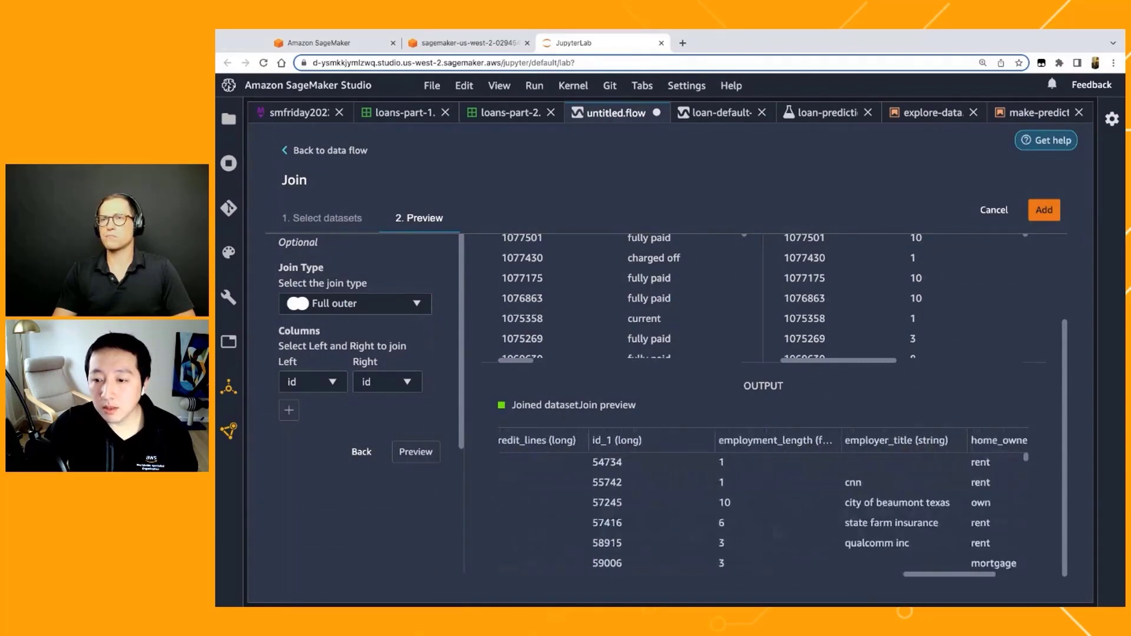
scroll(676, 452, "right", 6)
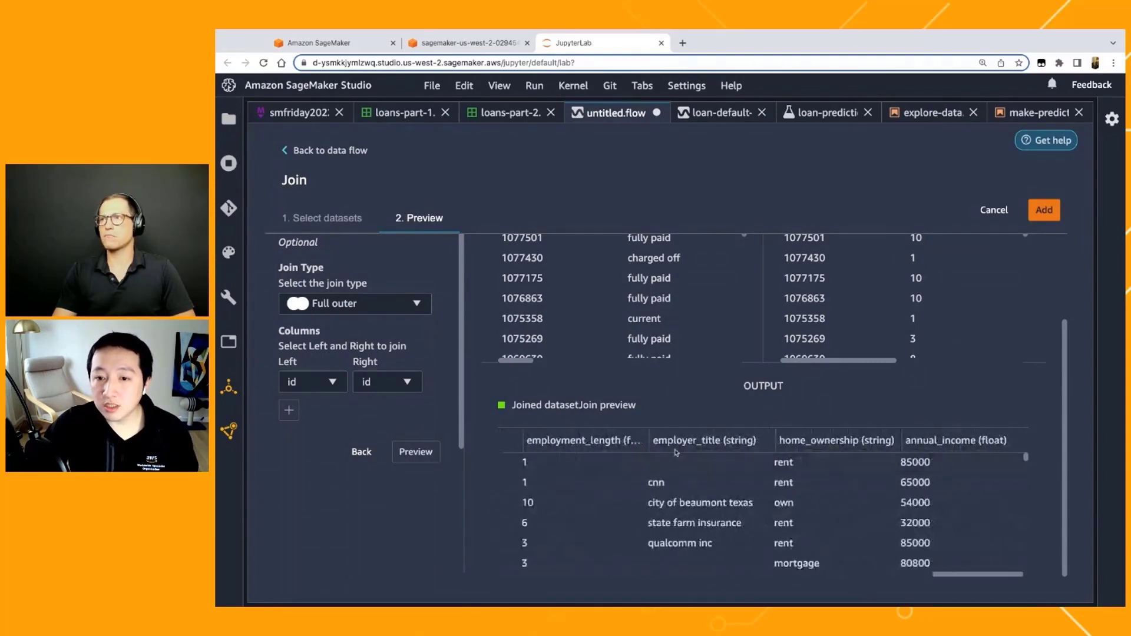
scroll(677, 414, "up", 2)
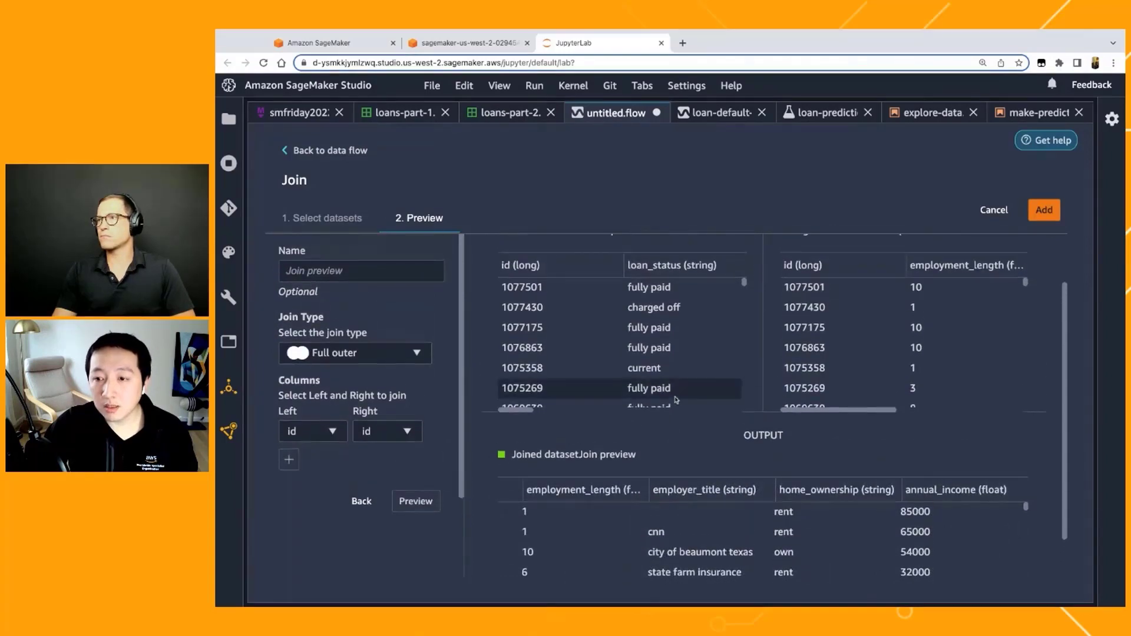
left_click(1046, 212)
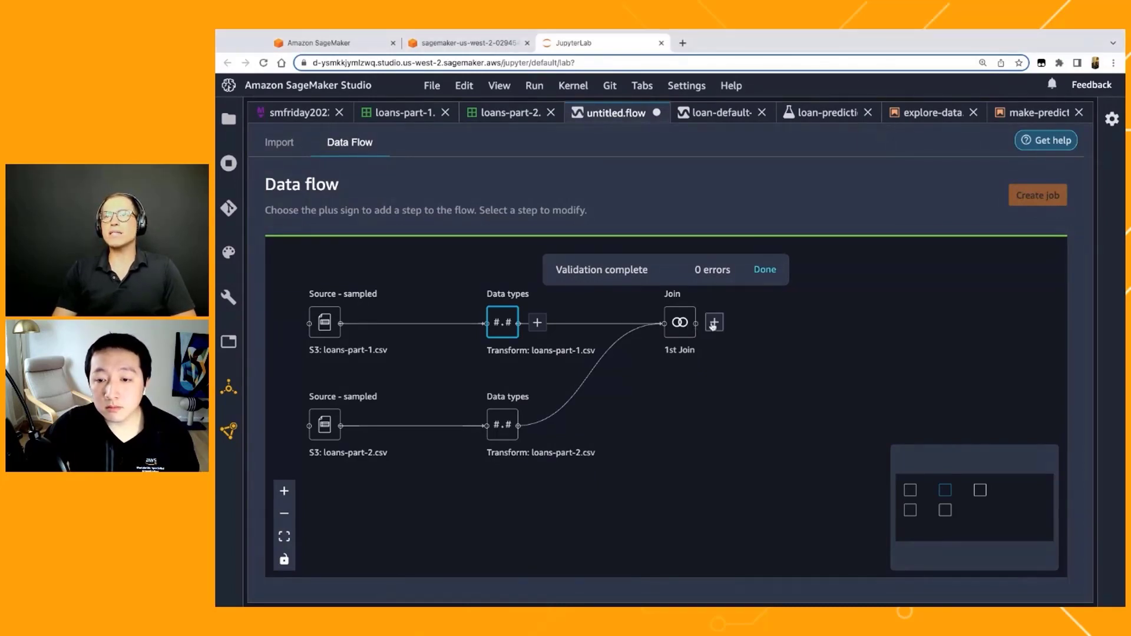
Step: Start a new analysis on the 1st Join node of the data flow
left_click(713, 323)
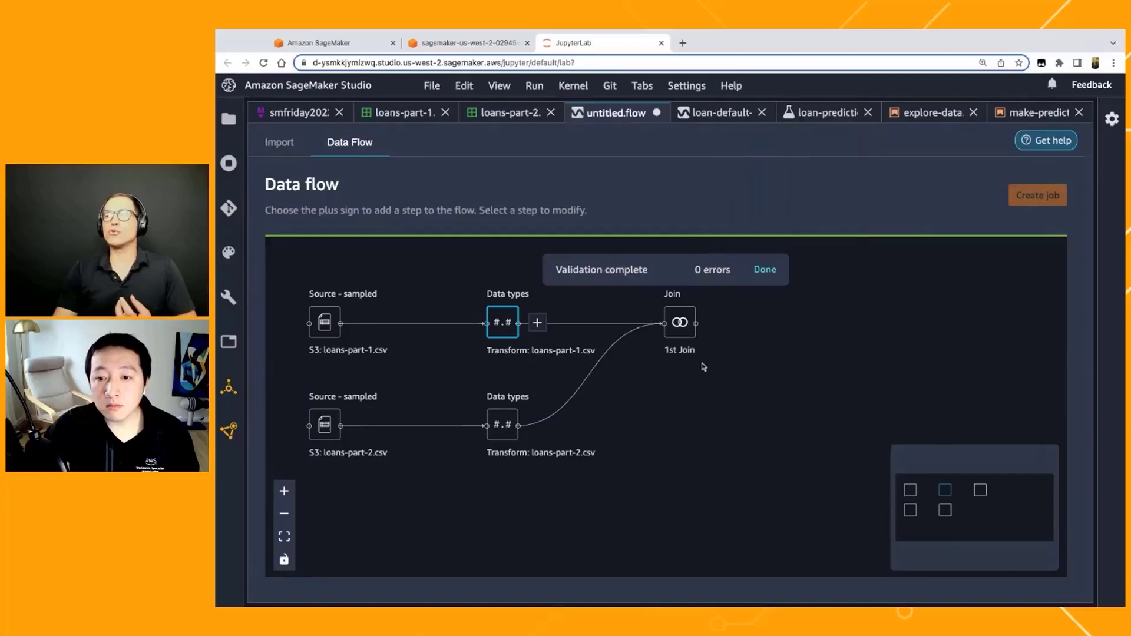
left_click(713, 323)
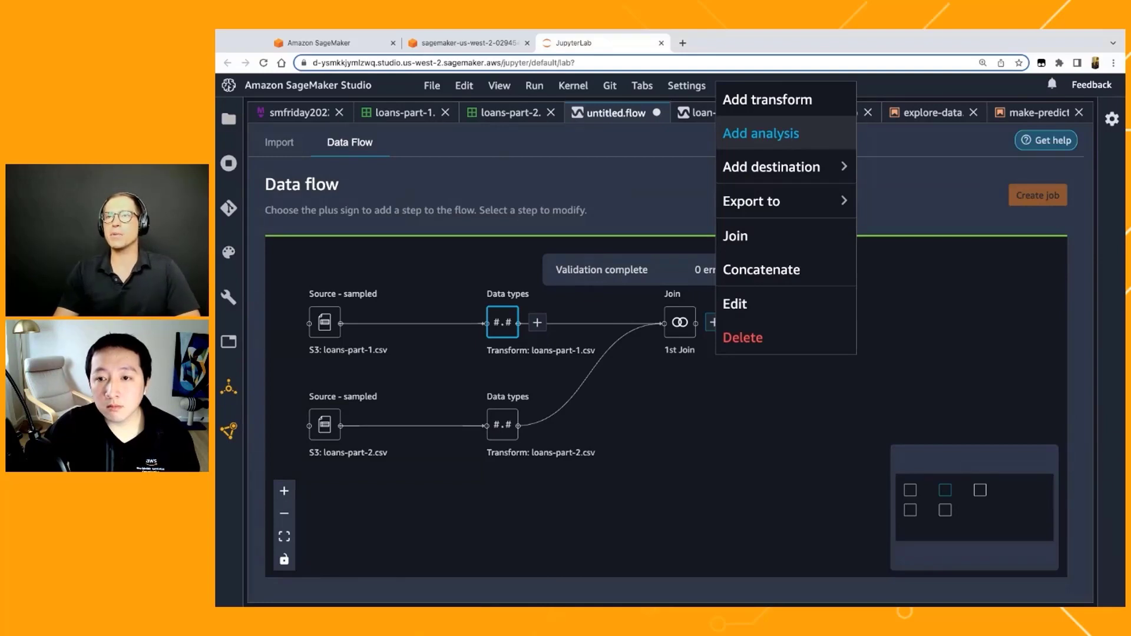
left_click(760, 133)
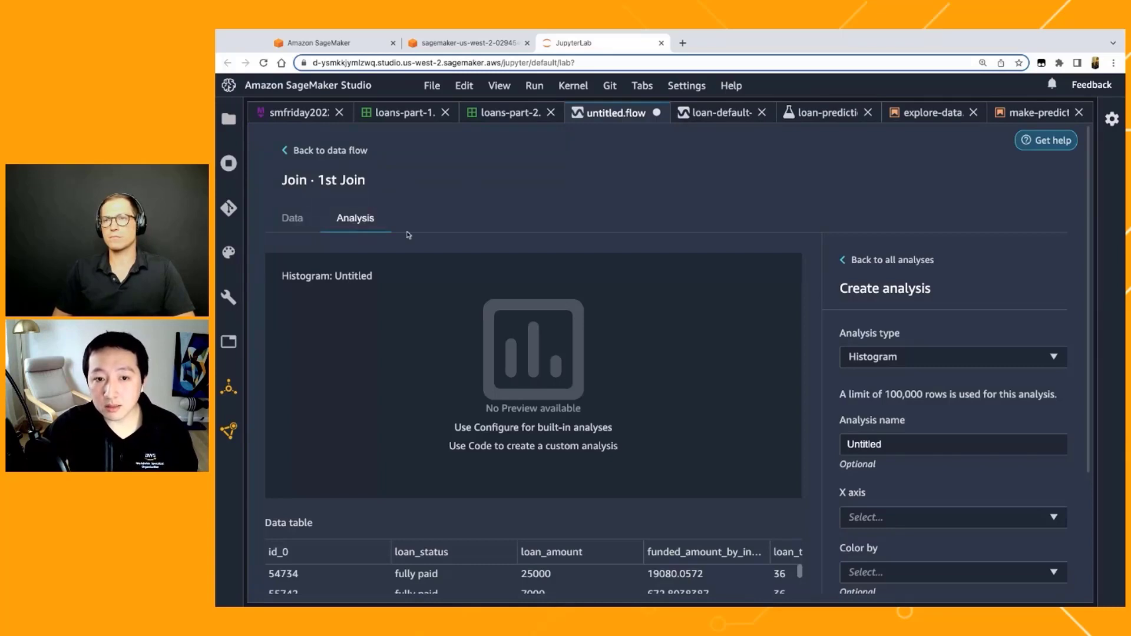
Step: Review the available analysis types and choose Histogram for the new analysis
left_click(1040, 357)
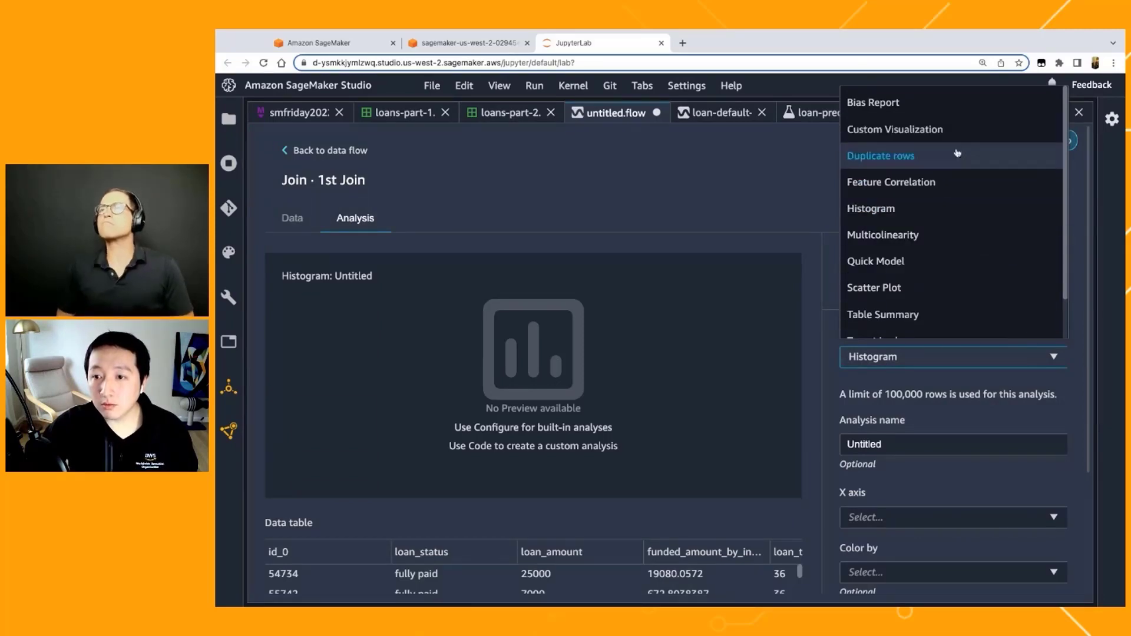
scroll(951, 209, "down", 1)
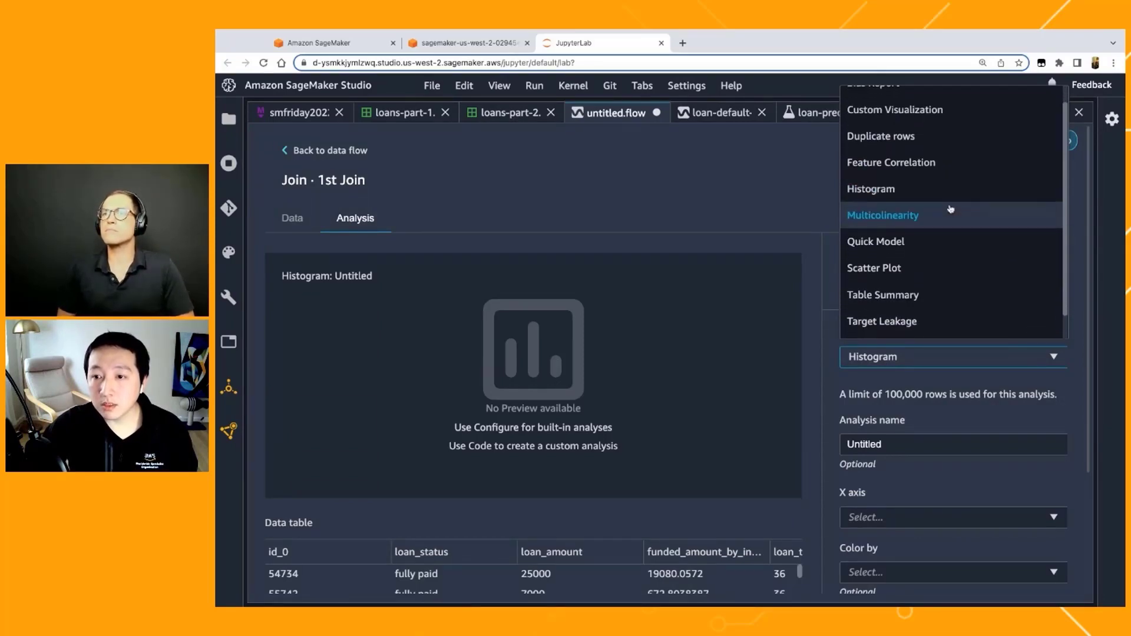
scroll(950, 210, "down", 1)
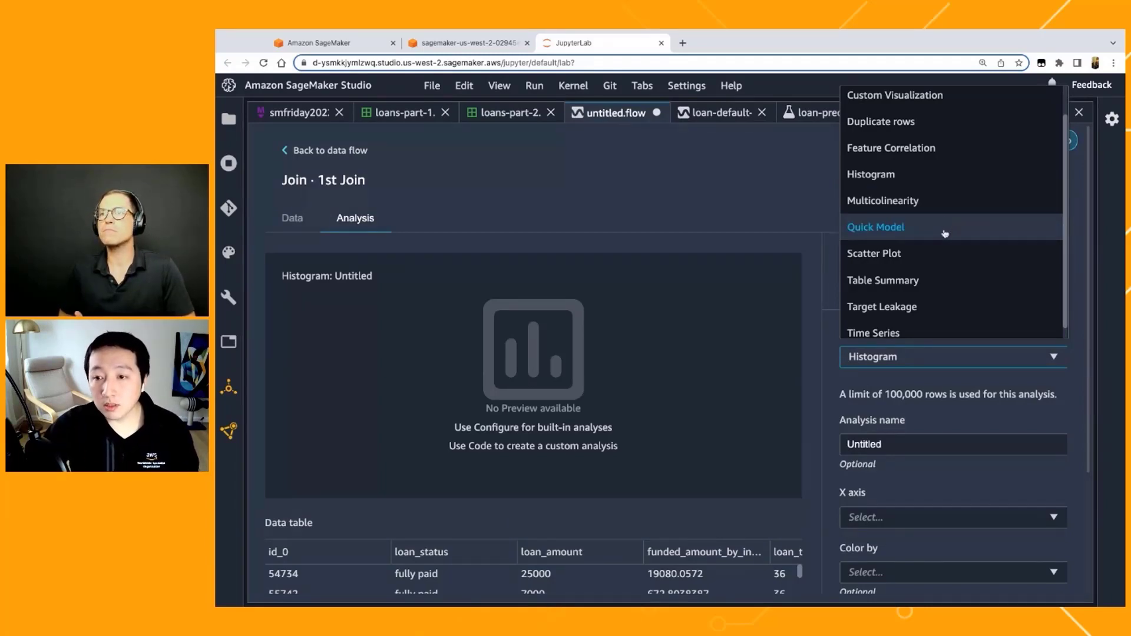
scroll(943, 259, "down", 1)
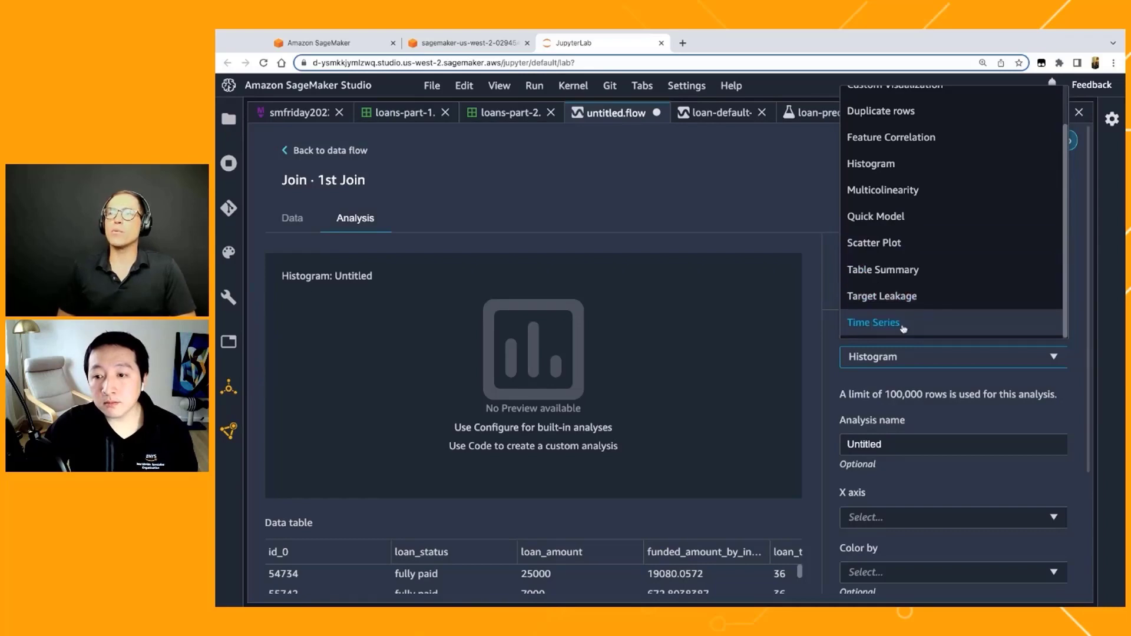
scroll(904, 306, "up", 1)
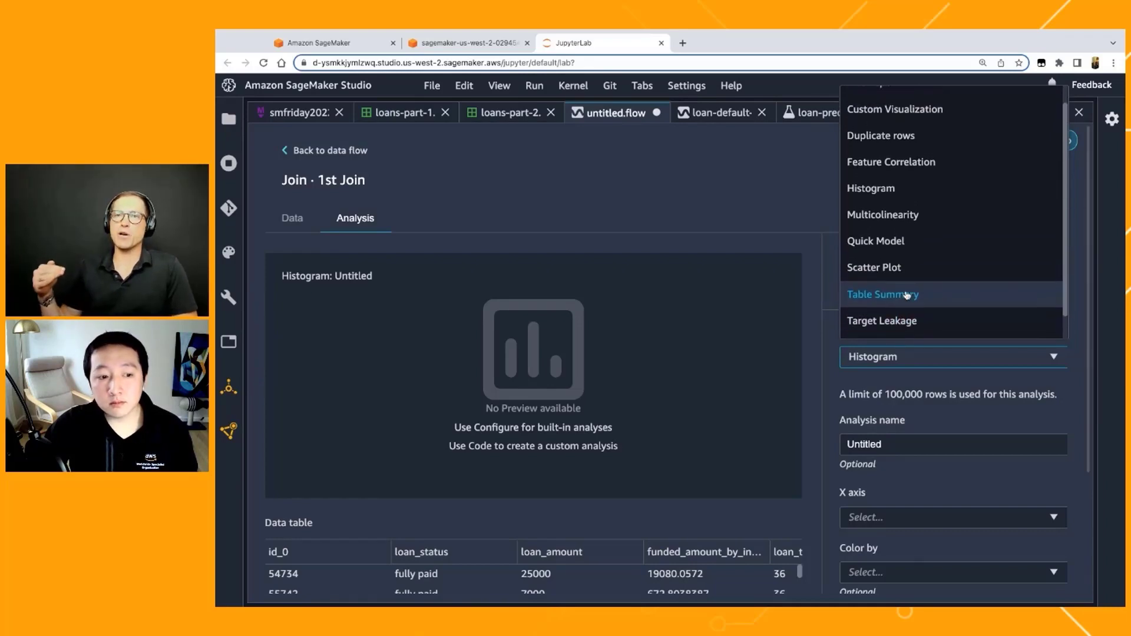
scroll(906, 294, "up", 1)
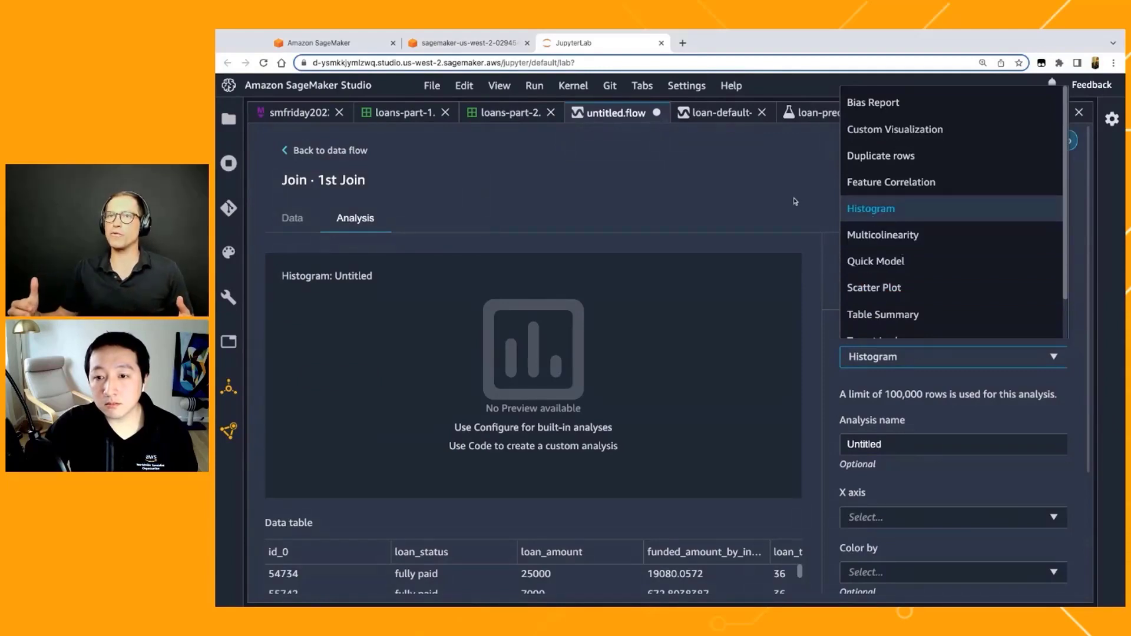
left_click(880, 209)
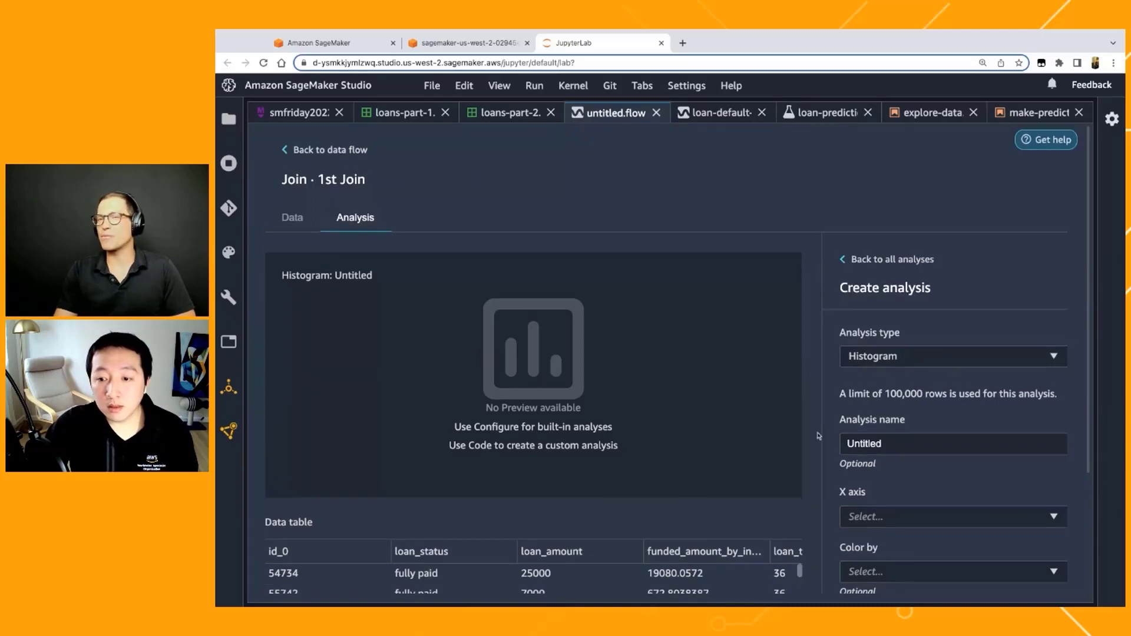
Step: Name the analysis "histogram" and set its X axis to loan_amount
scroll(818, 436, "down", 1)
scroll(818, 436, "down", 2)
left_click(937, 353)
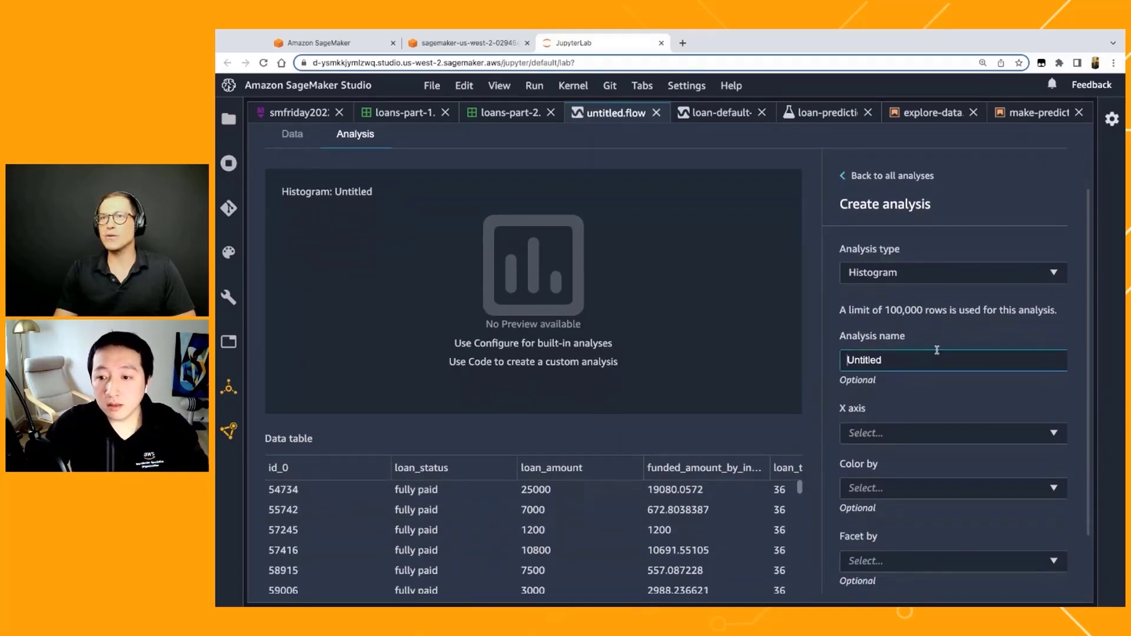
double_click(936, 353)
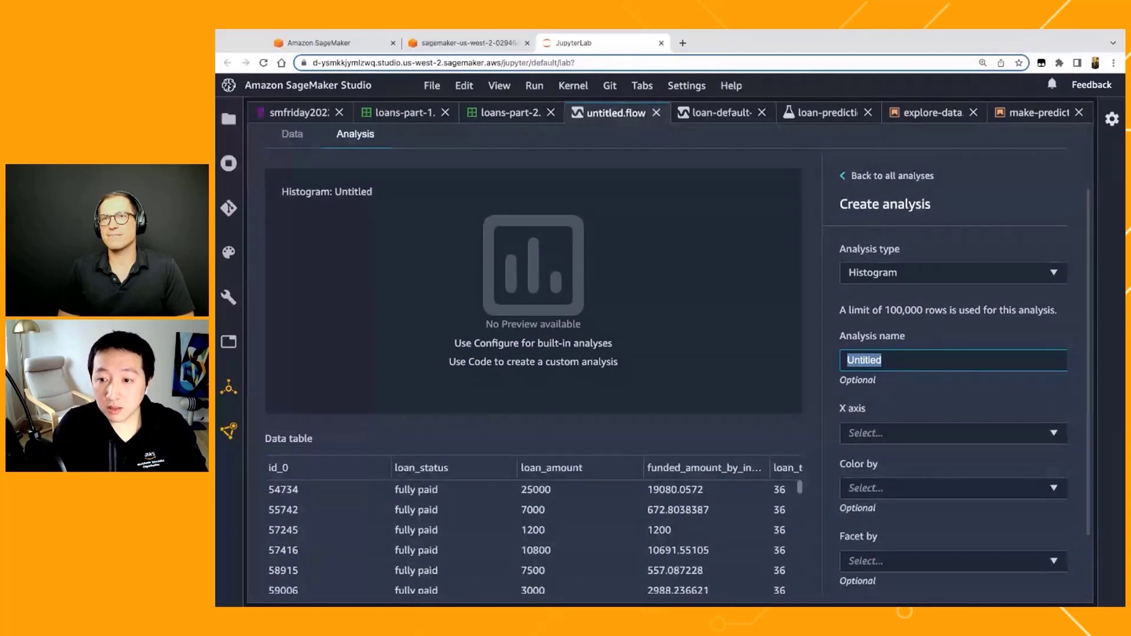
type("histog")
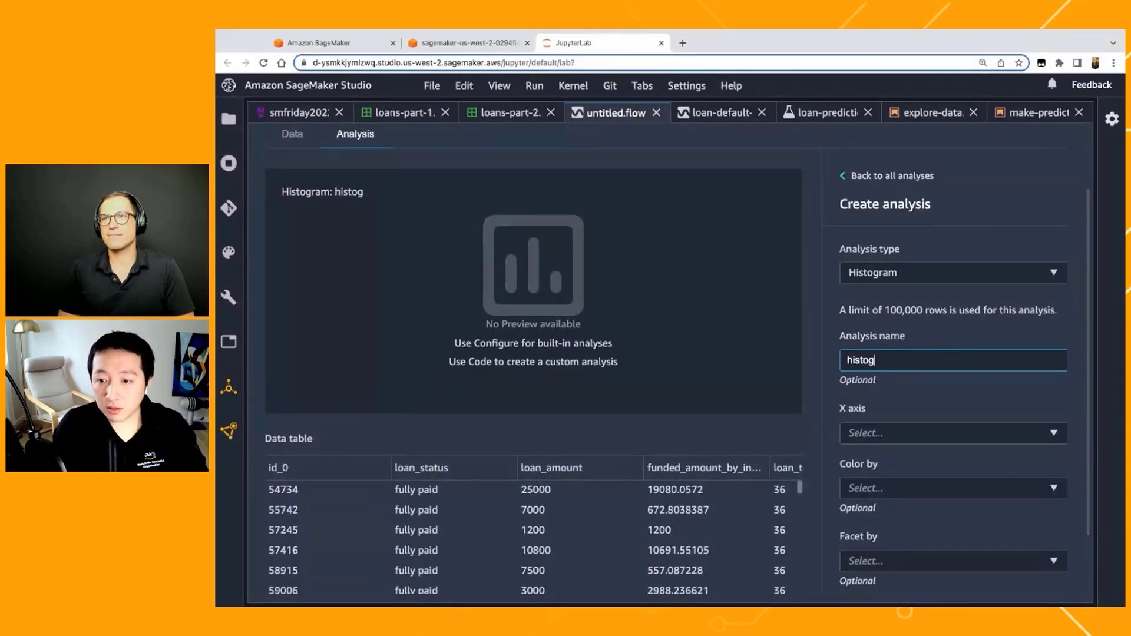
type("ram")
left_click(932, 432)
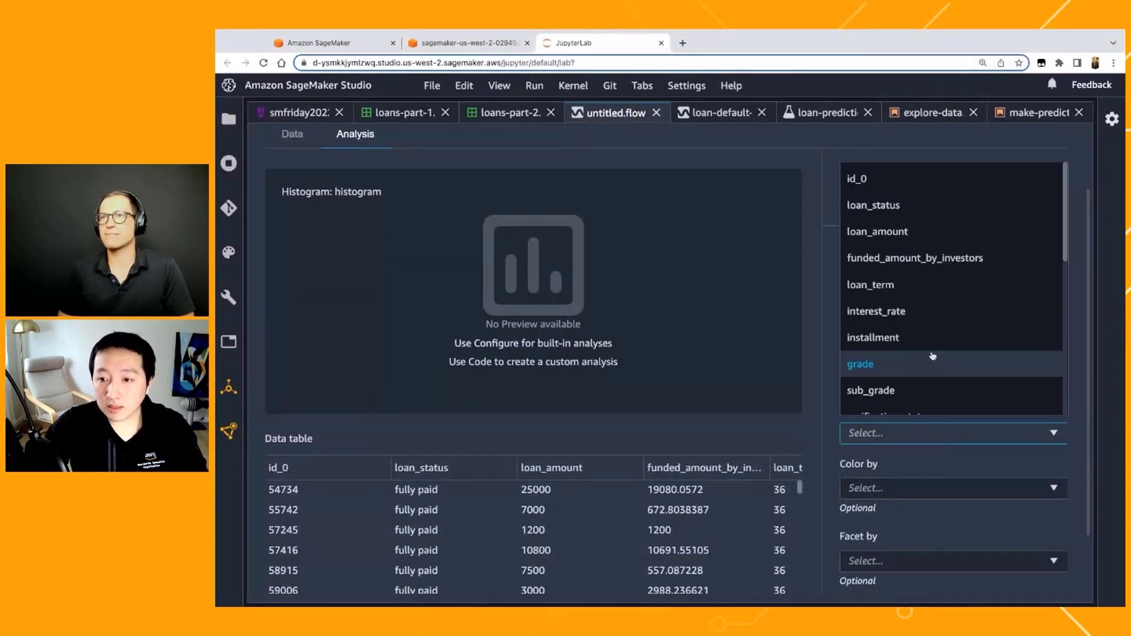
left_click(936, 231)
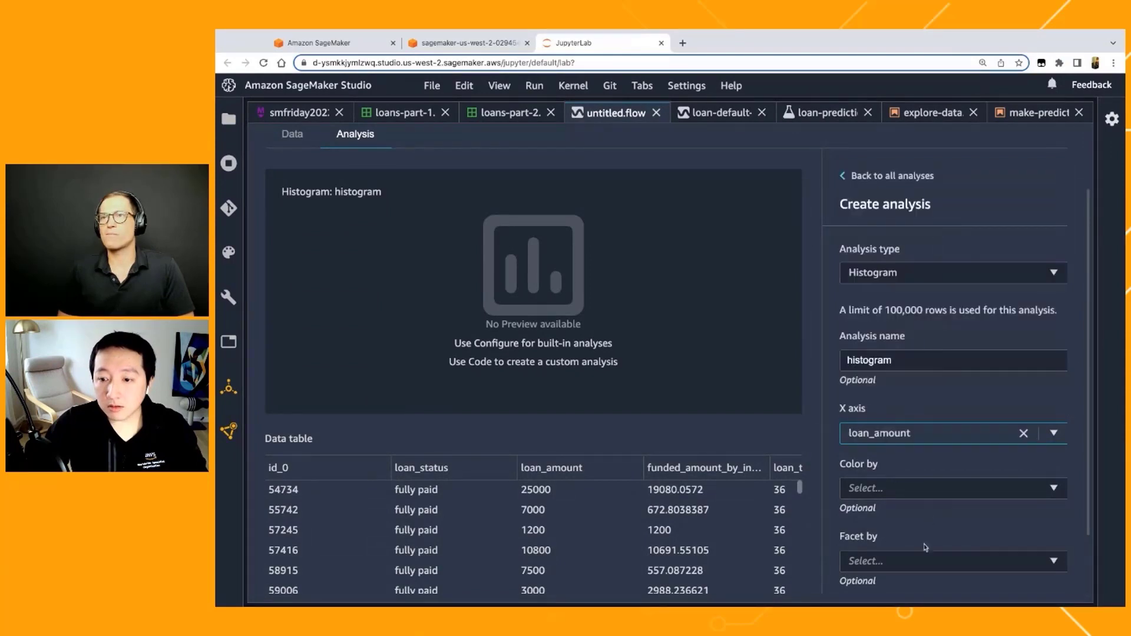
Step: Facet the histogram by loan_status and generate its preview
left_click(936, 490)
left_click(920, 560)
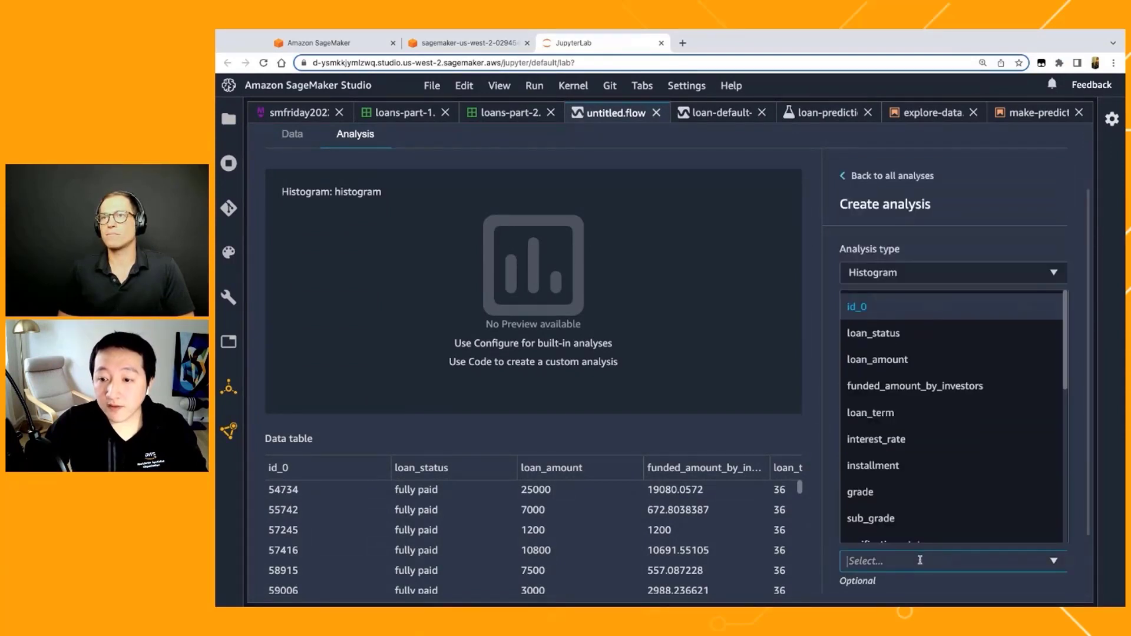
left_click(936, 329)
scroll(831, 506, "down", 3)
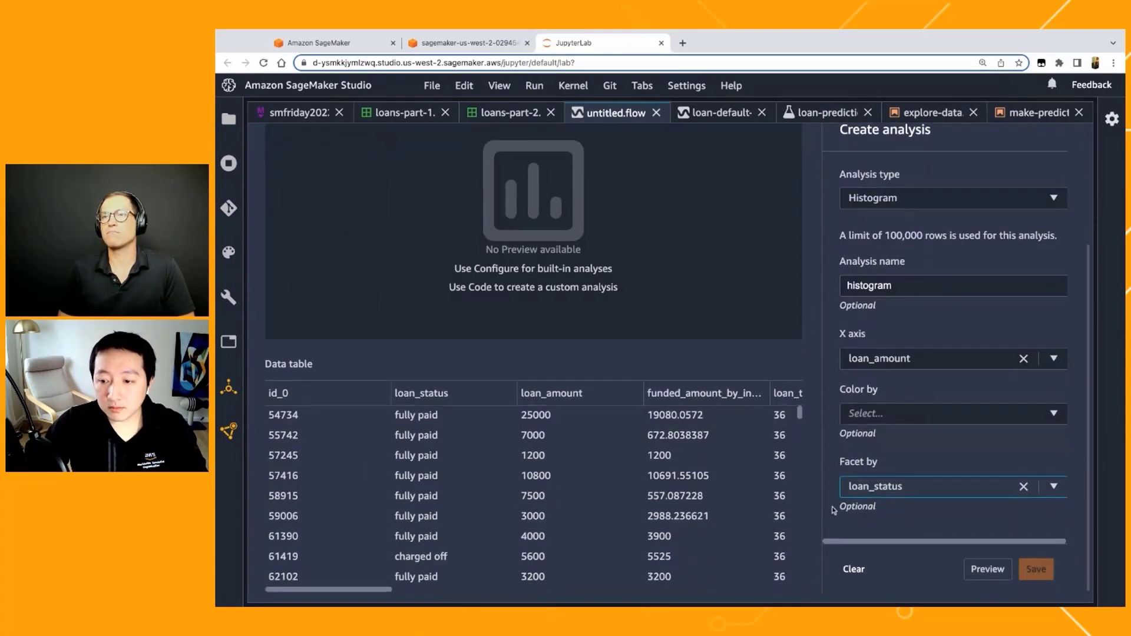
left_click(987, 569)
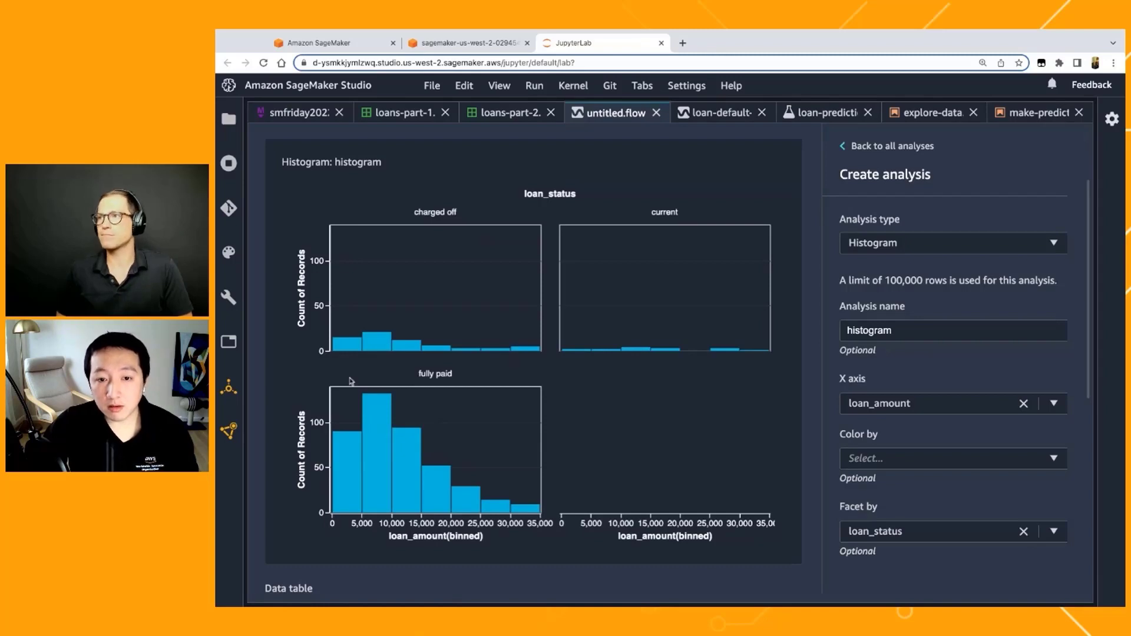
Step: Look over the faceted loan_amount histogram and its data table, and save the analysis
scroll(279, 399, "down", 1)
scroll(279, 398, "down", 1)
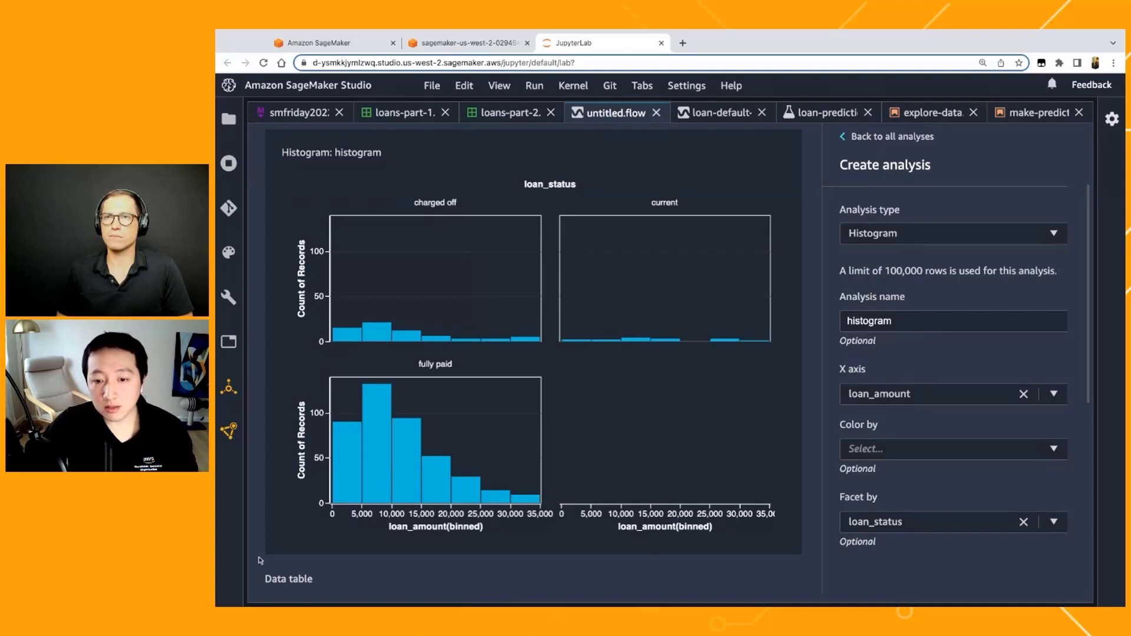
scroll(850, 575, "down", 3)
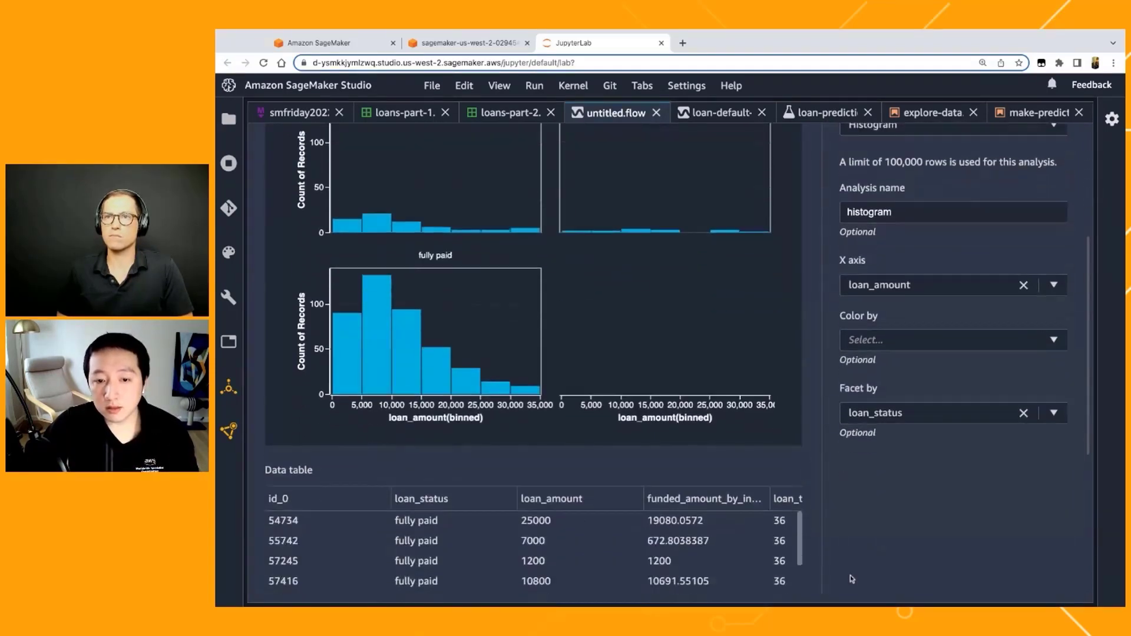
scroll(850, 574, "down", 4)
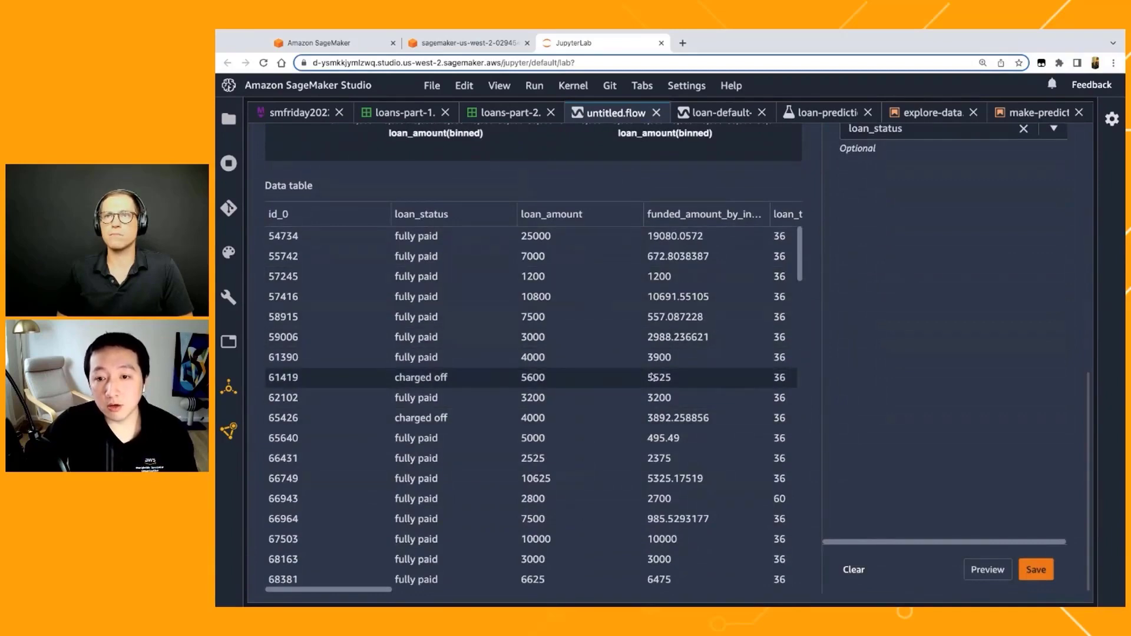
left_click(1036, 570)
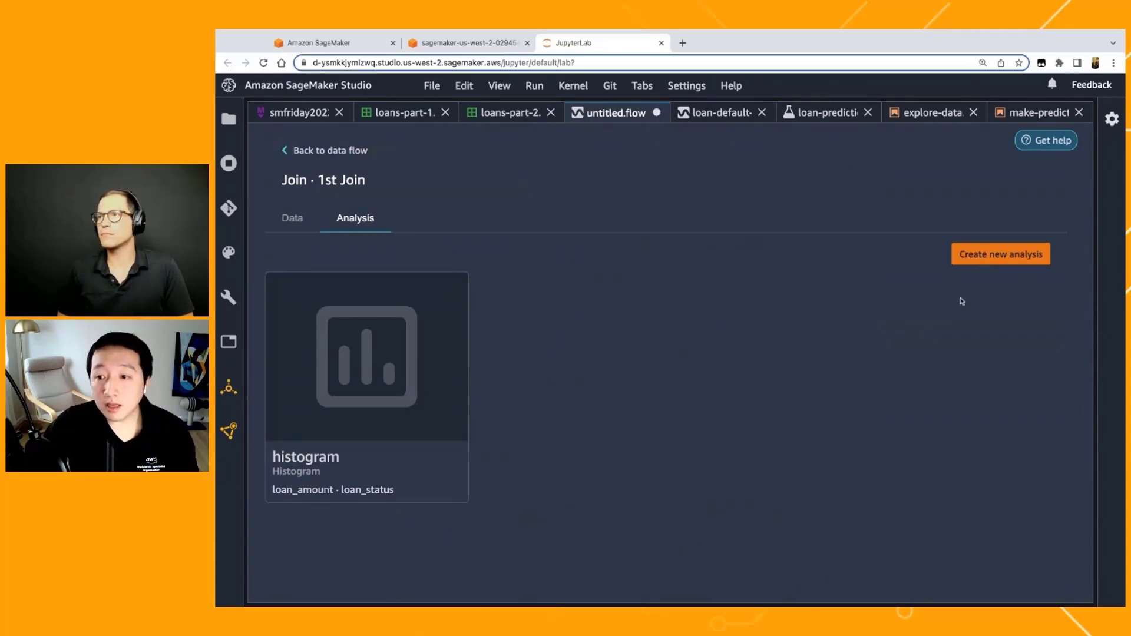
Step: Create a new analysis of type Multicolinearity on the 1st Join and name it "VIF"
left_click(1001, 254)
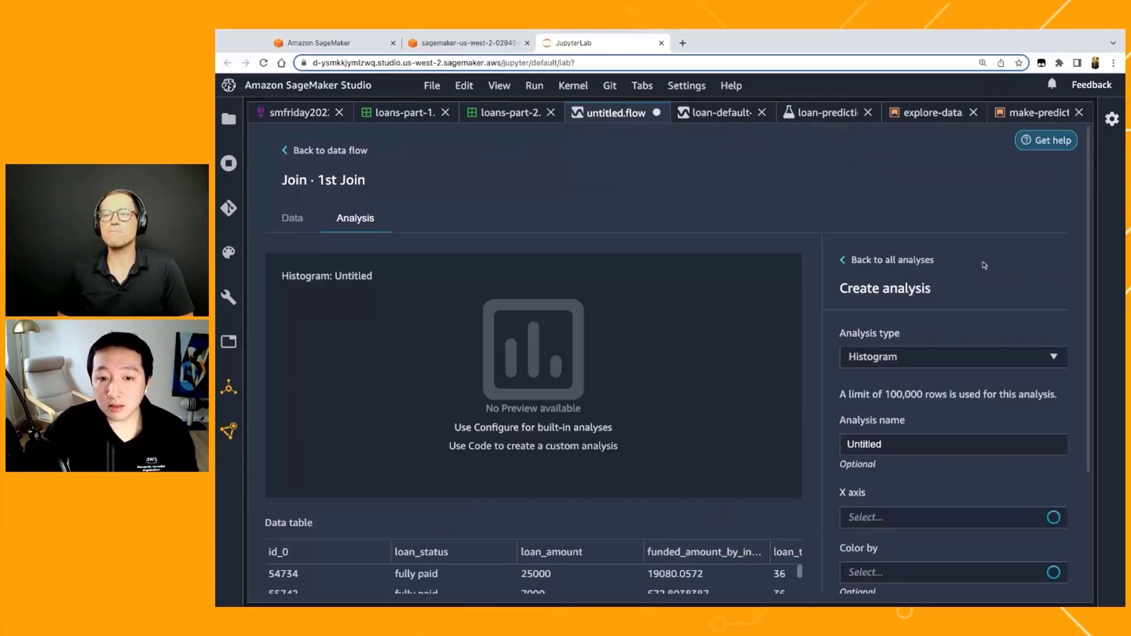
left_click(929, 362)
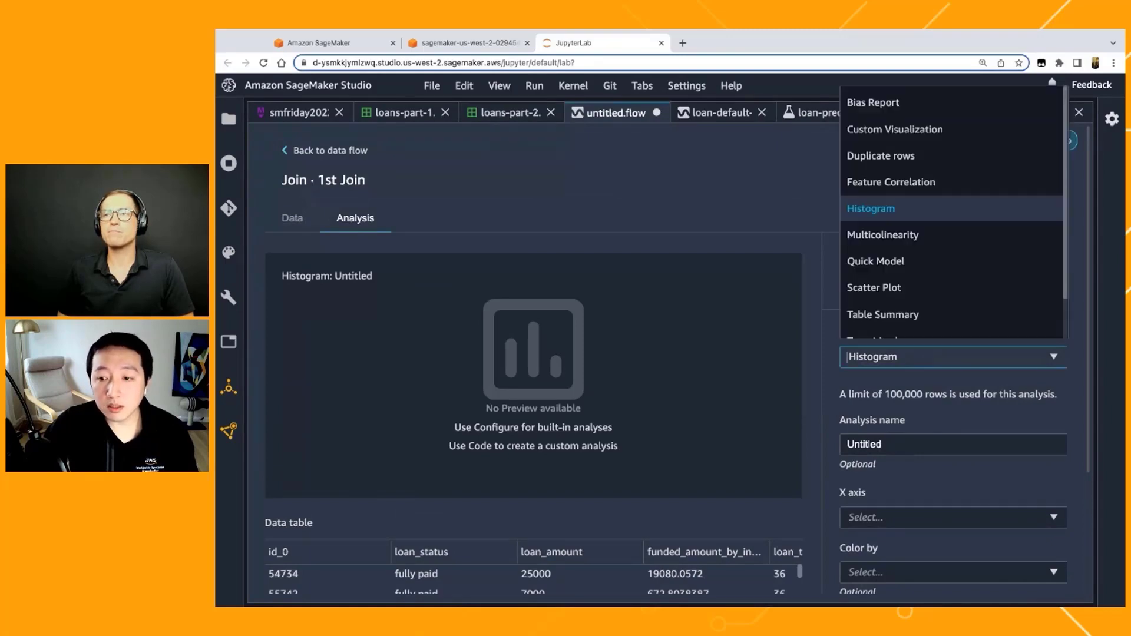
left_click(941, 242)
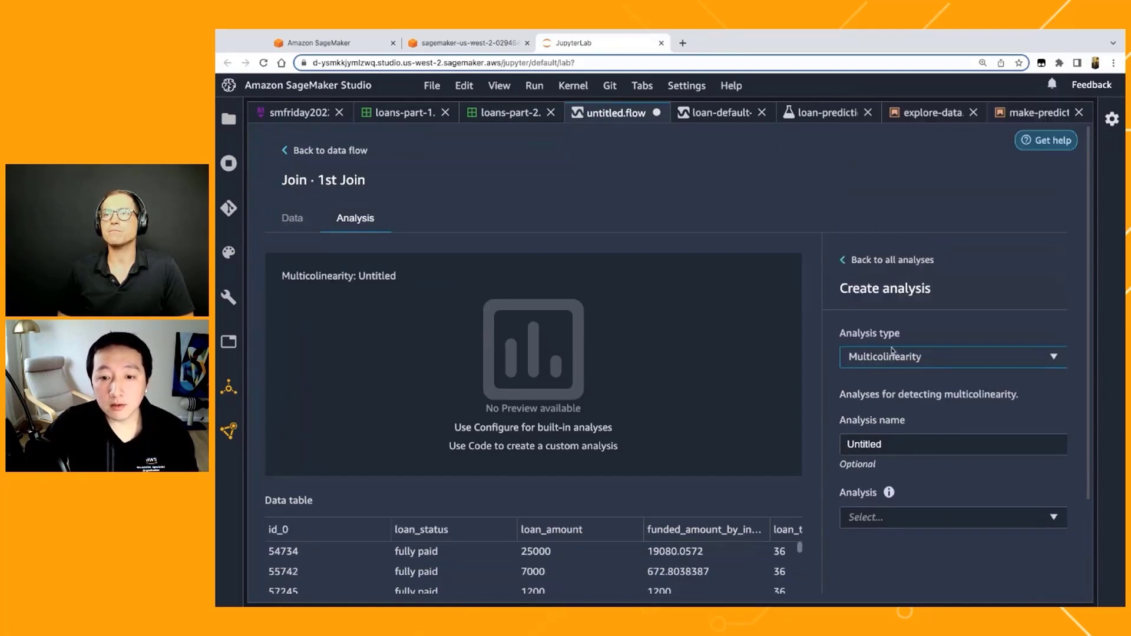
scroll(821, 463, "down", 1)
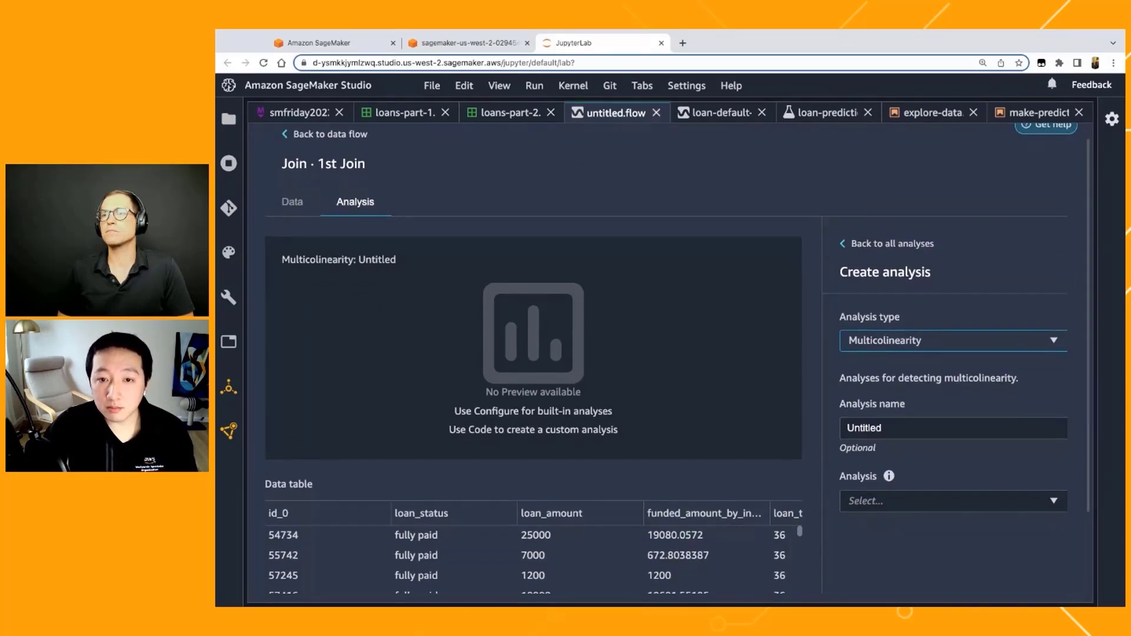
left_click(901, 432)
double_click(900, 432)
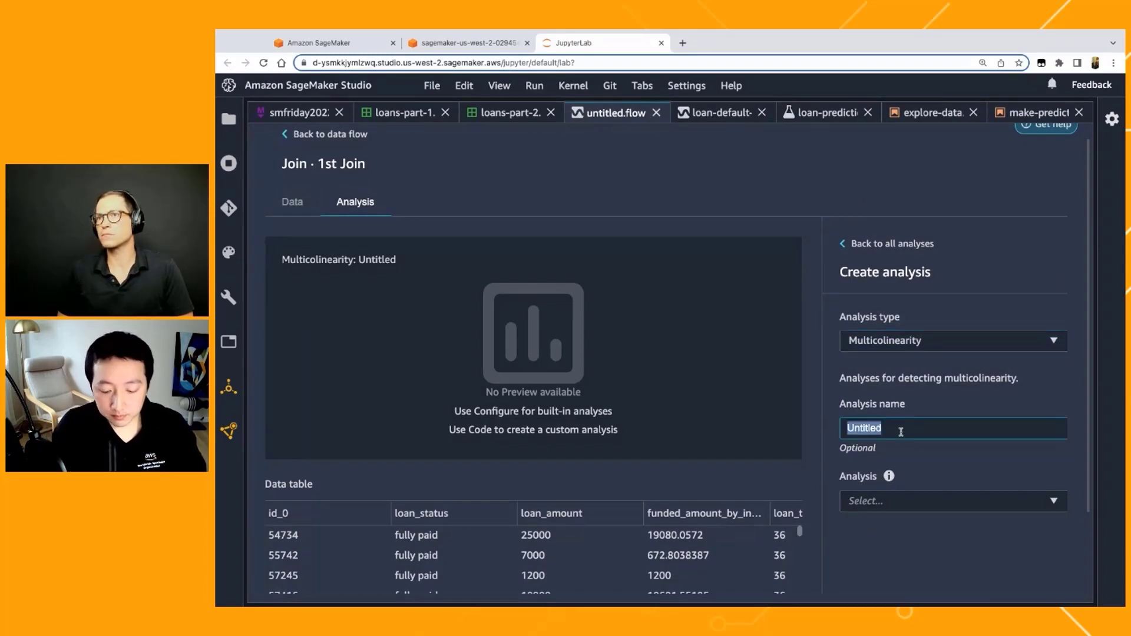
type("VIF")
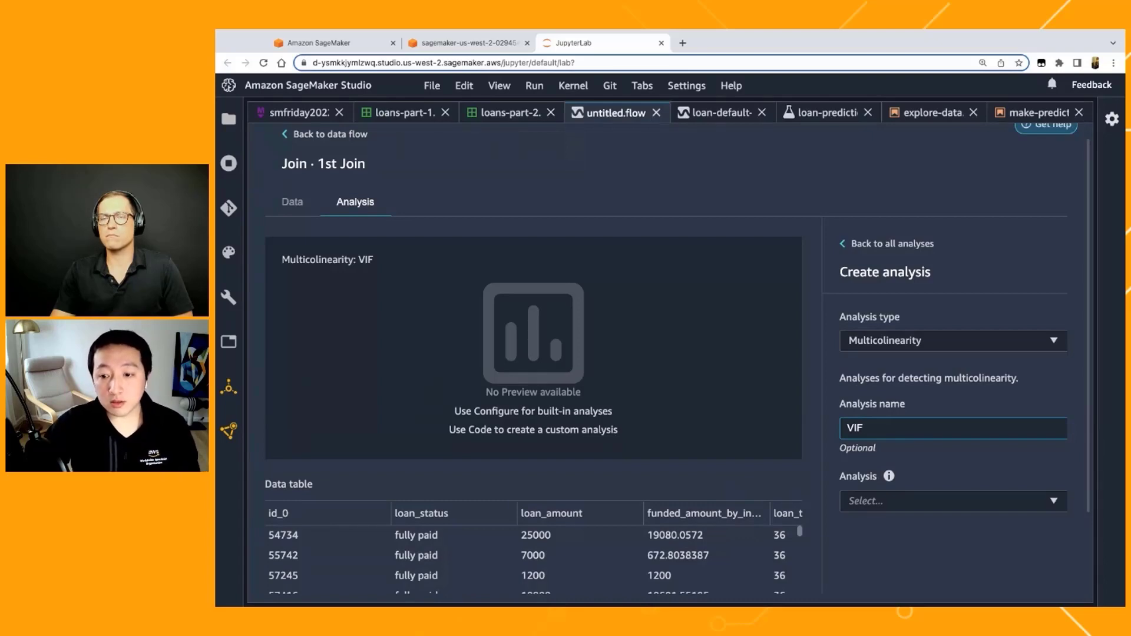
Step: Set the multicollinearity method to Variance inflation factors and generate the preview
left_click(949, 500)
left_click(944, 534)
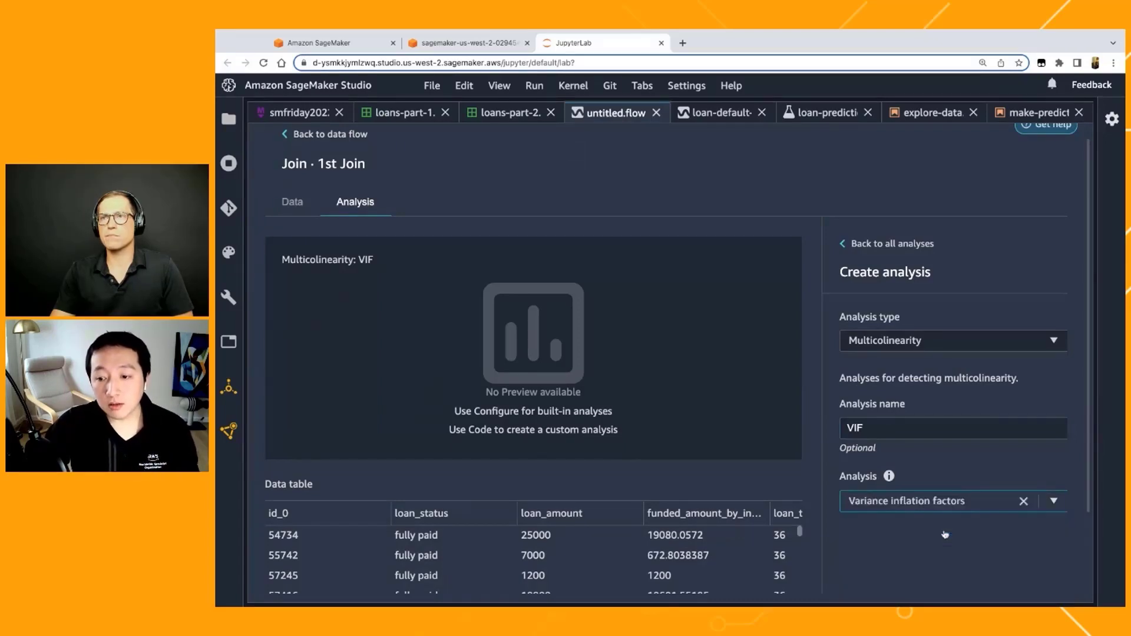
scroll(901, 558, "down", 3)
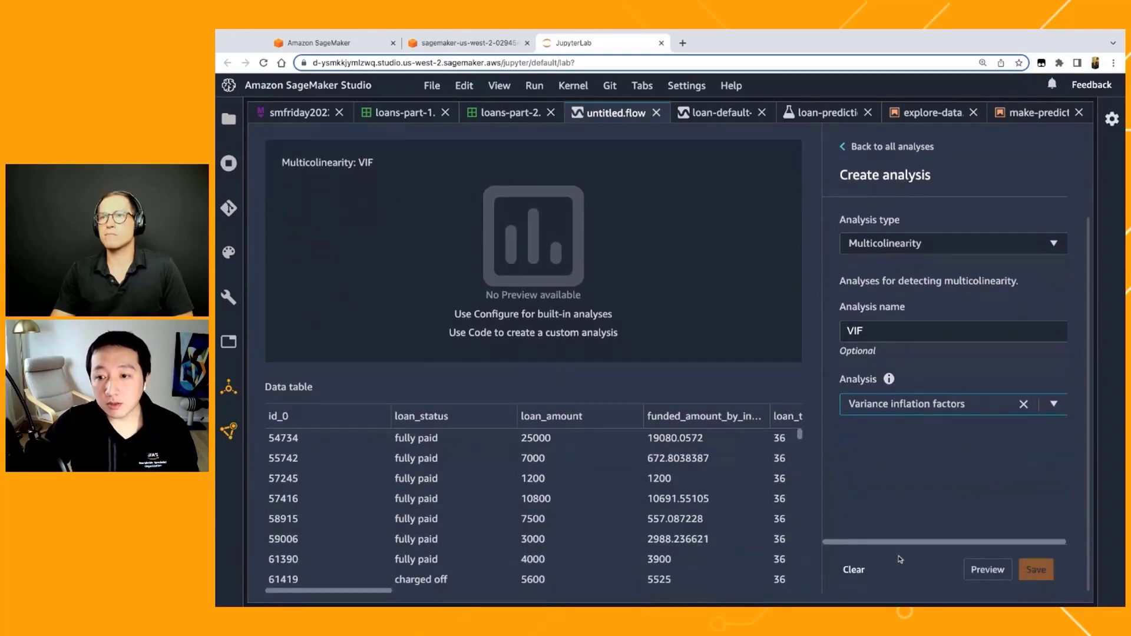
left_click(984, 576)
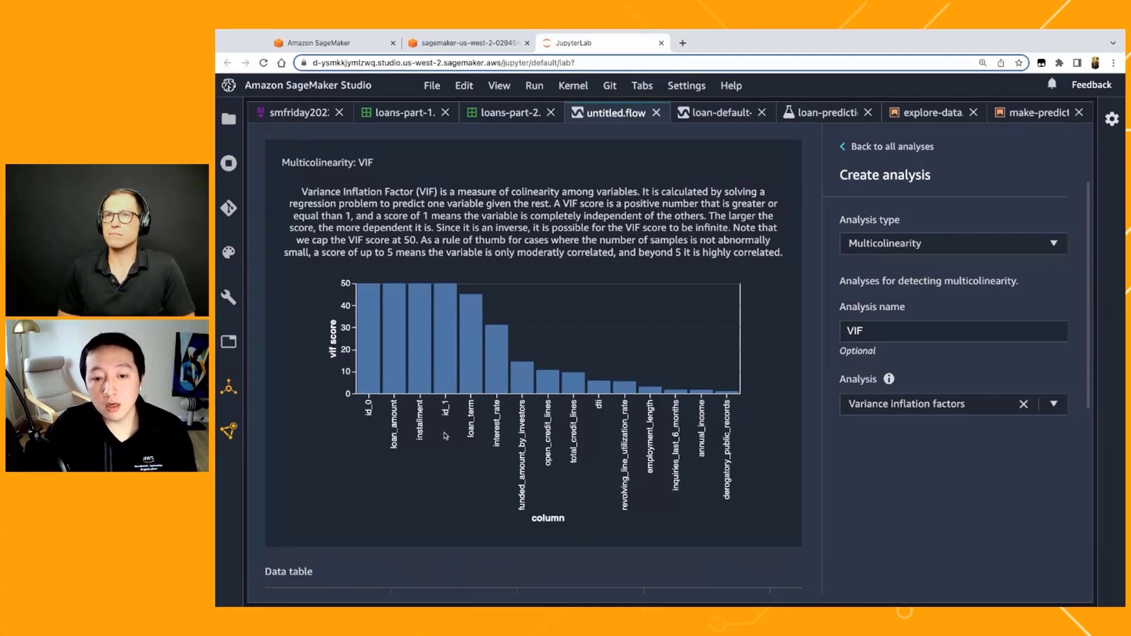
Step: Examine the VIF scores of the loan columns in the chart and save the VIF analysis
scroll(263, 509, "down", 1)
scroll(264, 509, "up", 1)
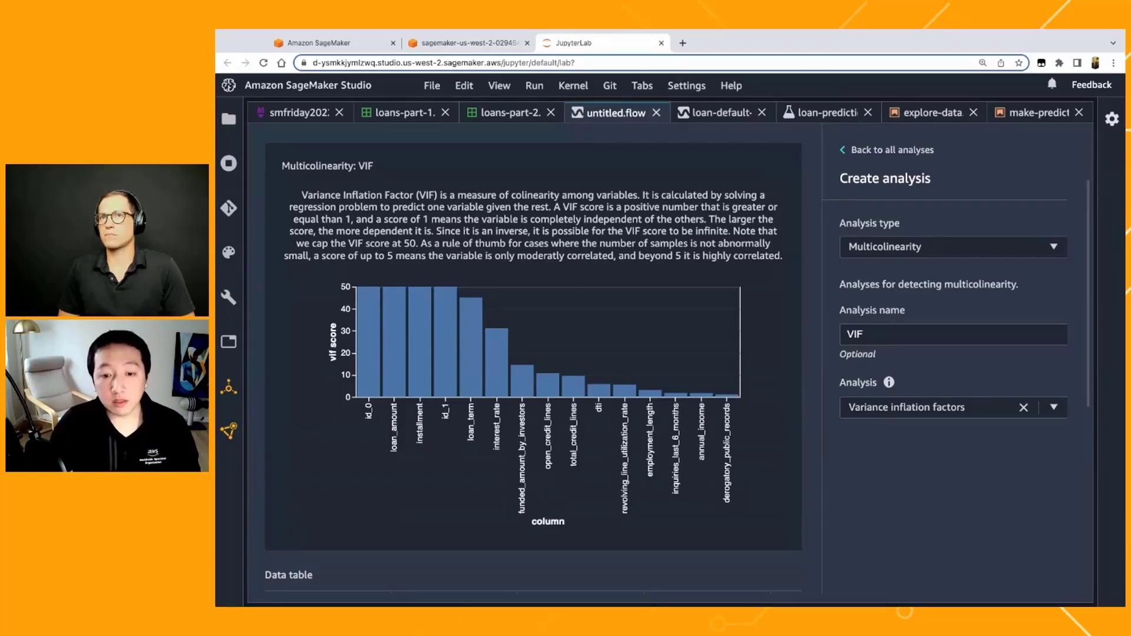
scroll(967, 430, "down", 1)
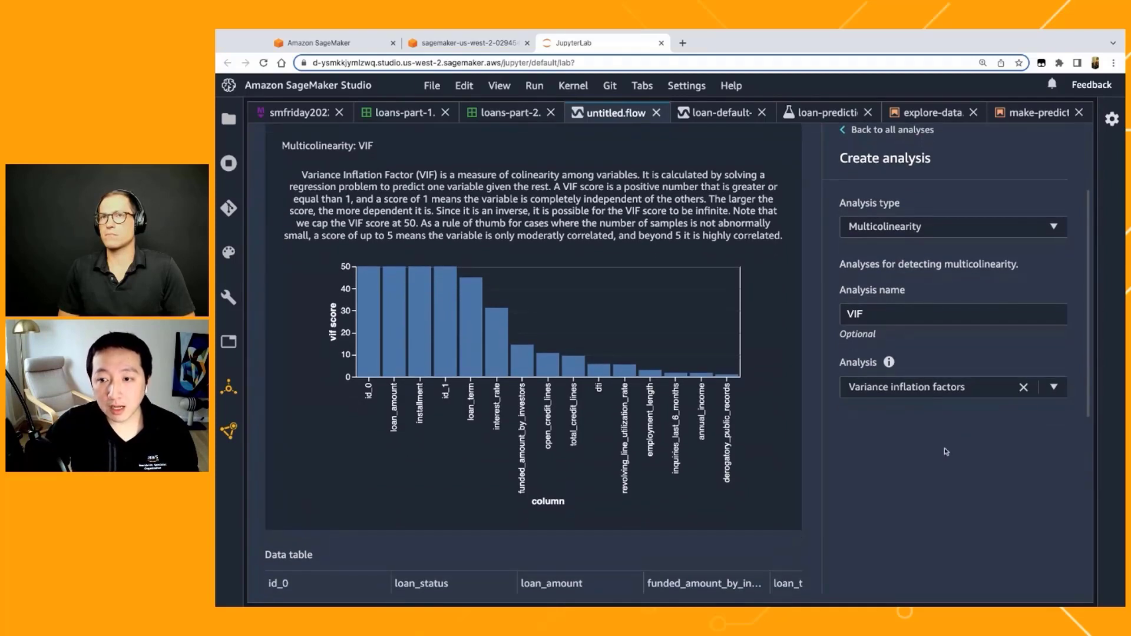
scroll(946, 452, "down", 2)
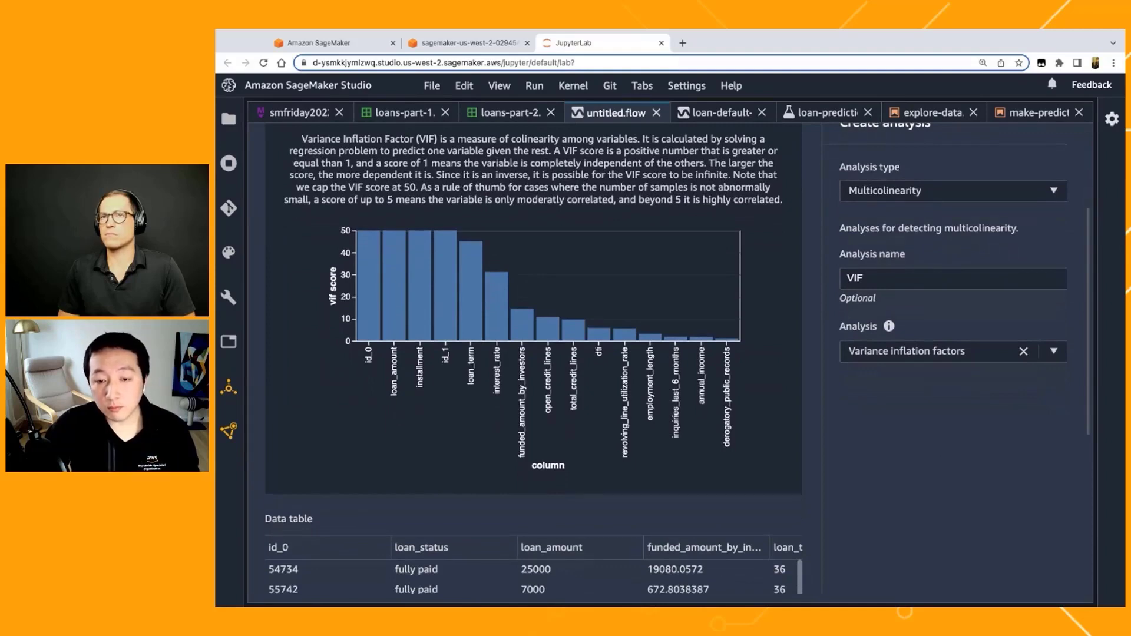
scroll(384, 400, "down", 10)
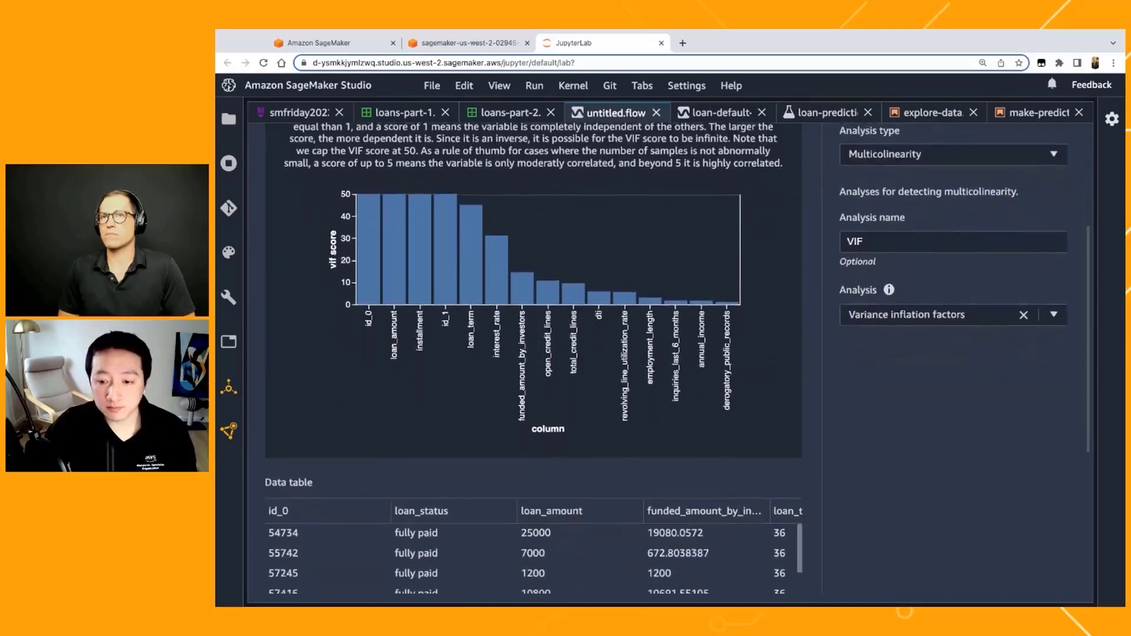
scroll(533, 412, "down", 7)
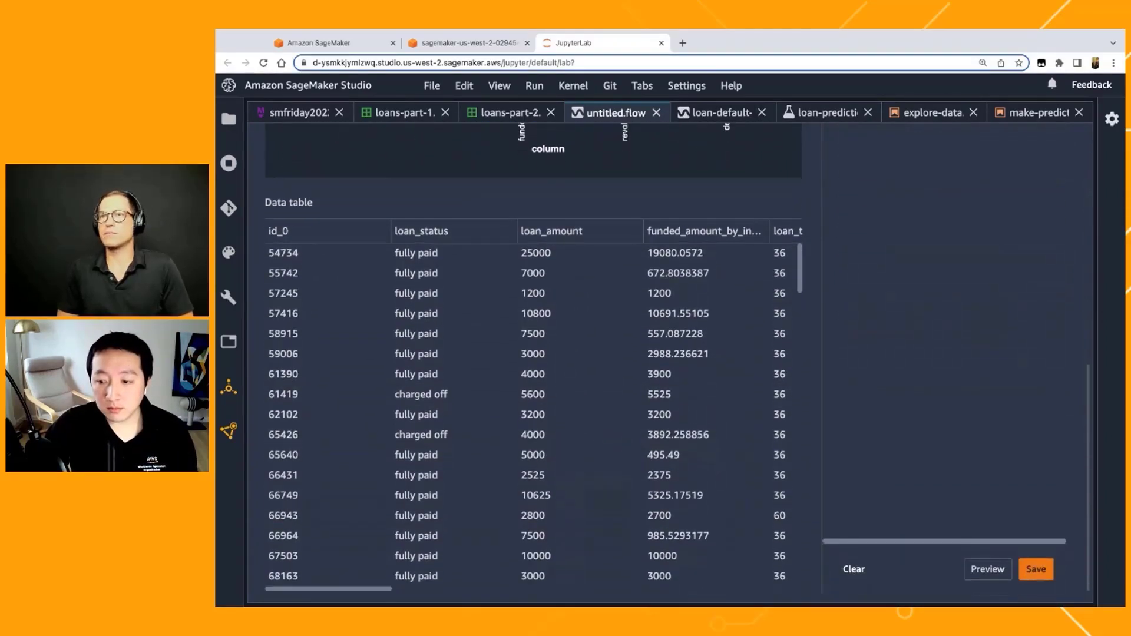
left_click(1036, 570)
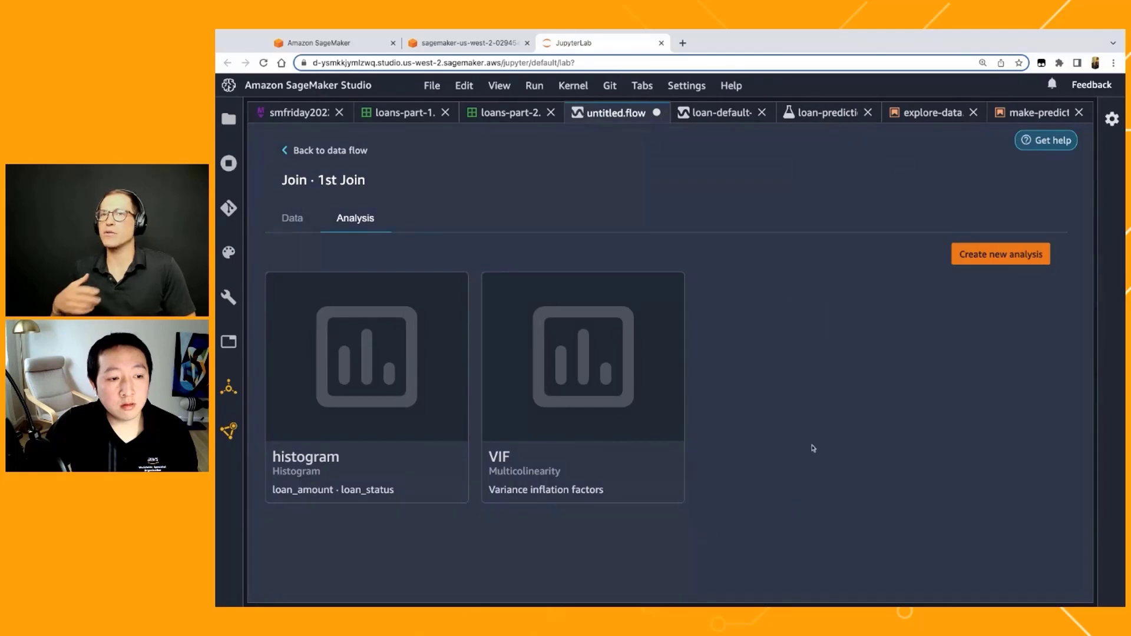
Step: Start another analysis on the 1st Join and set its type to Quick Model
left_click(1000, 256)
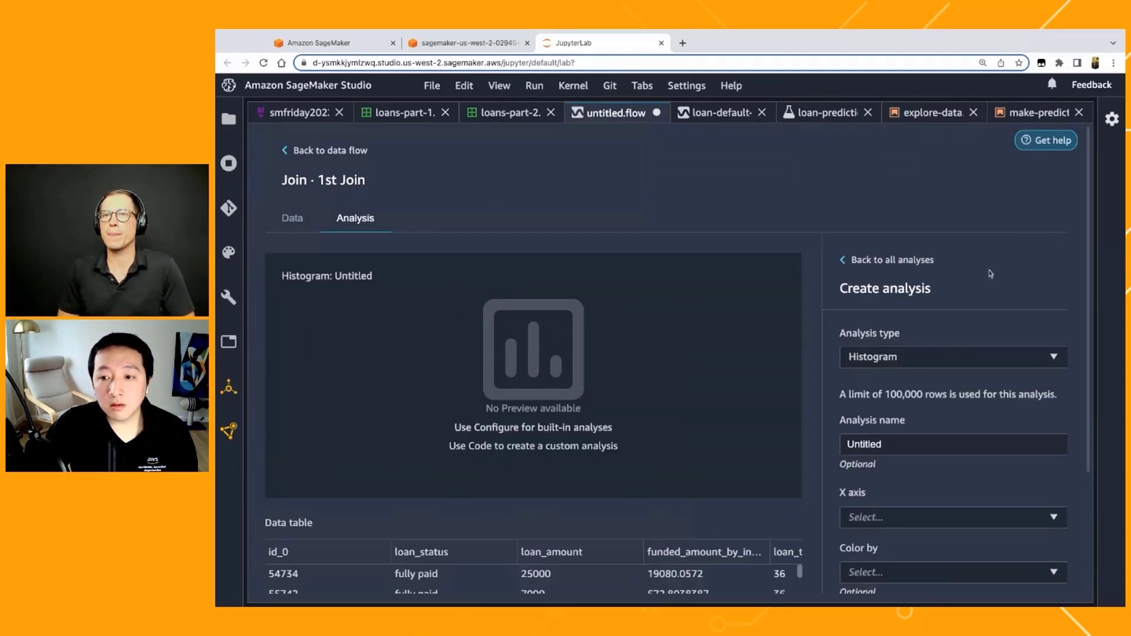
scroll(873, 396, "down", 1)
left_click(906, 340)
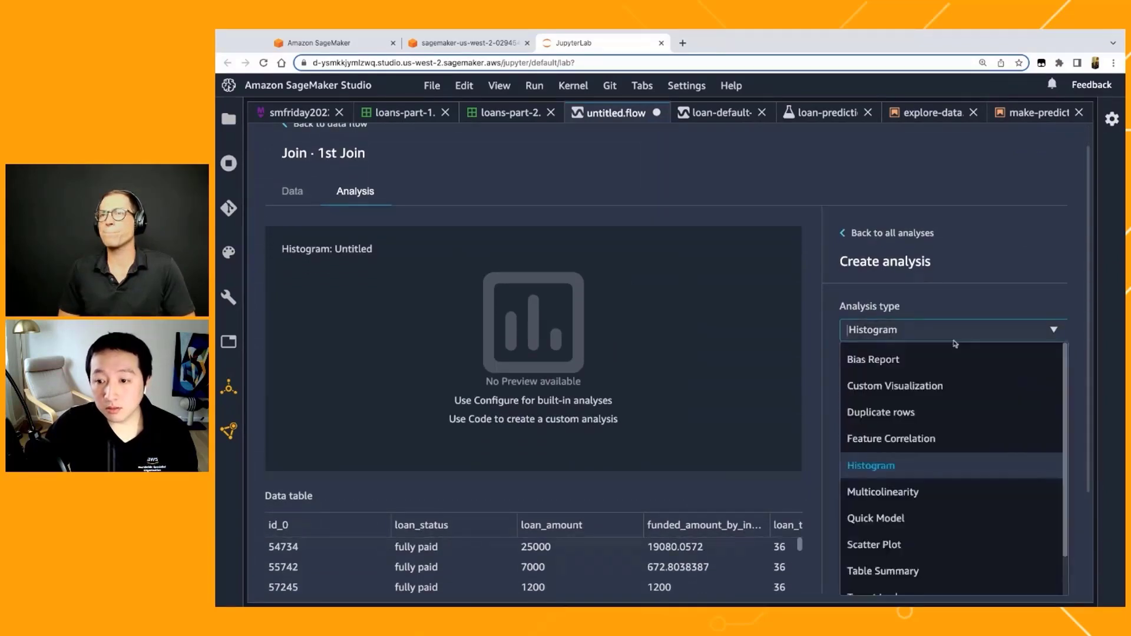
scroll(928, 424, "down", 2)
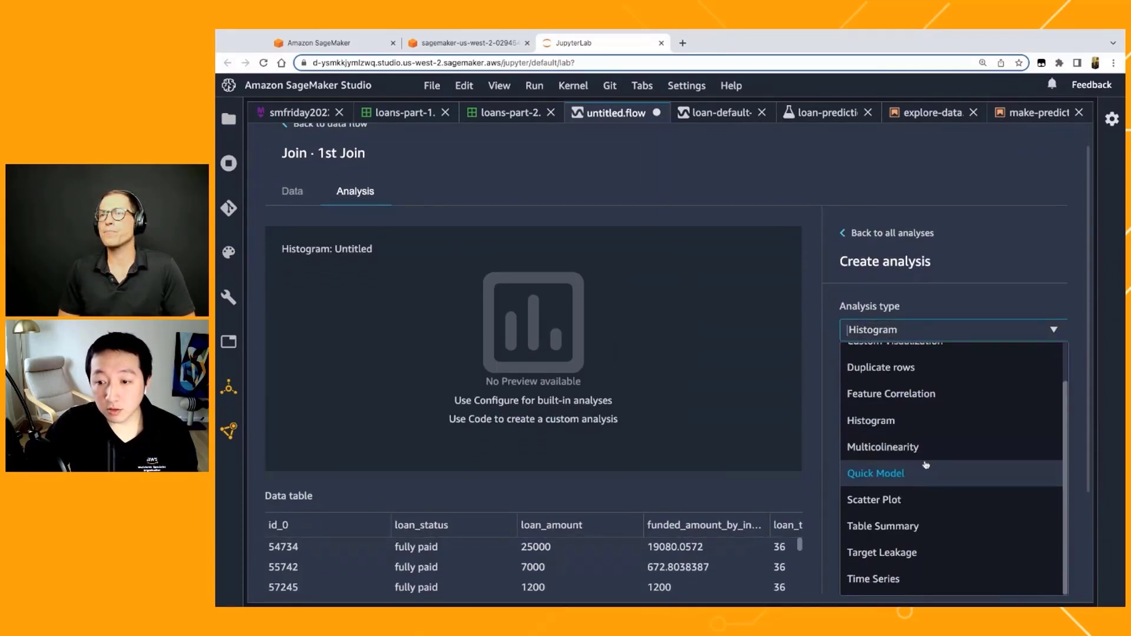
left_click(923, 471)
scroll(916, 446, "down", 1)
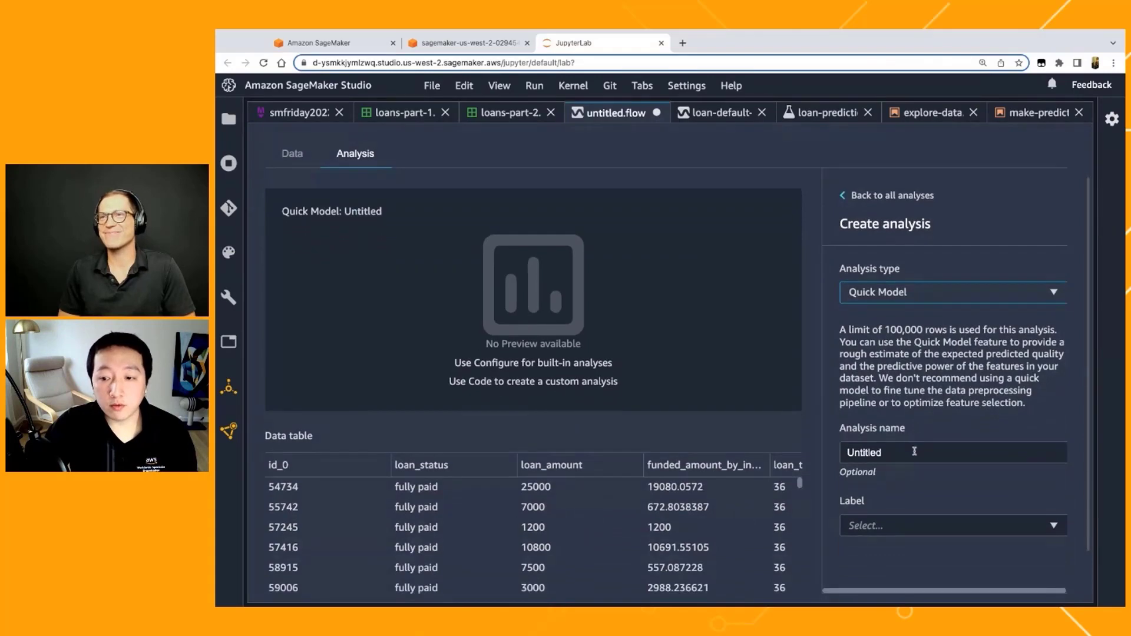
Step: Name the Quick Model analysis "quick-model" and choose loan_status as its label
double_click(914, 451)
type("quick")
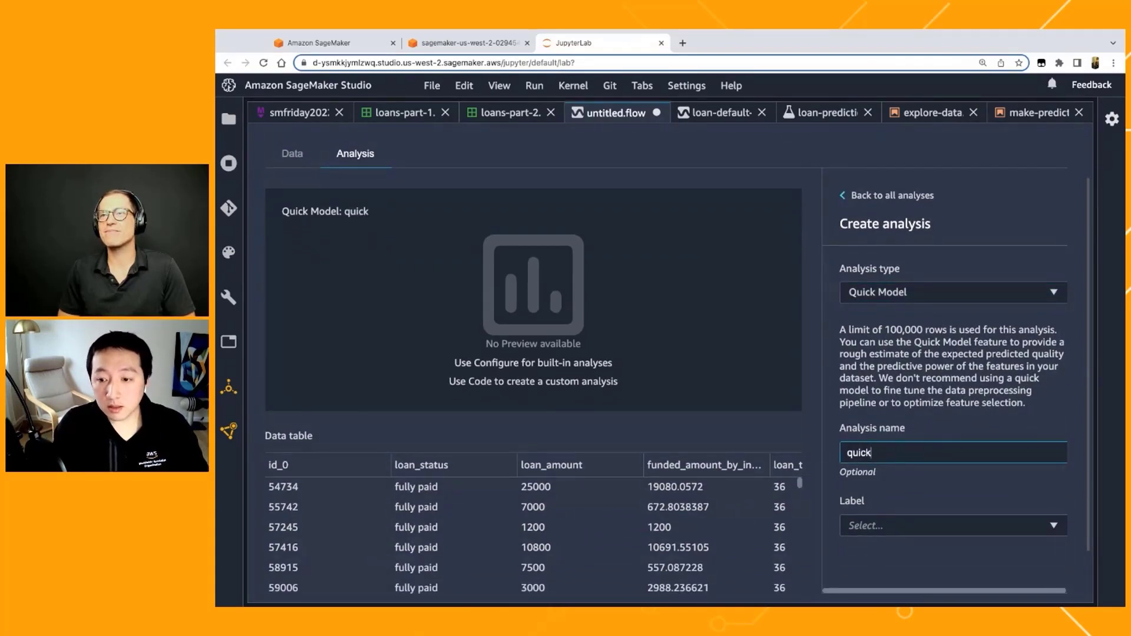
type("-model")
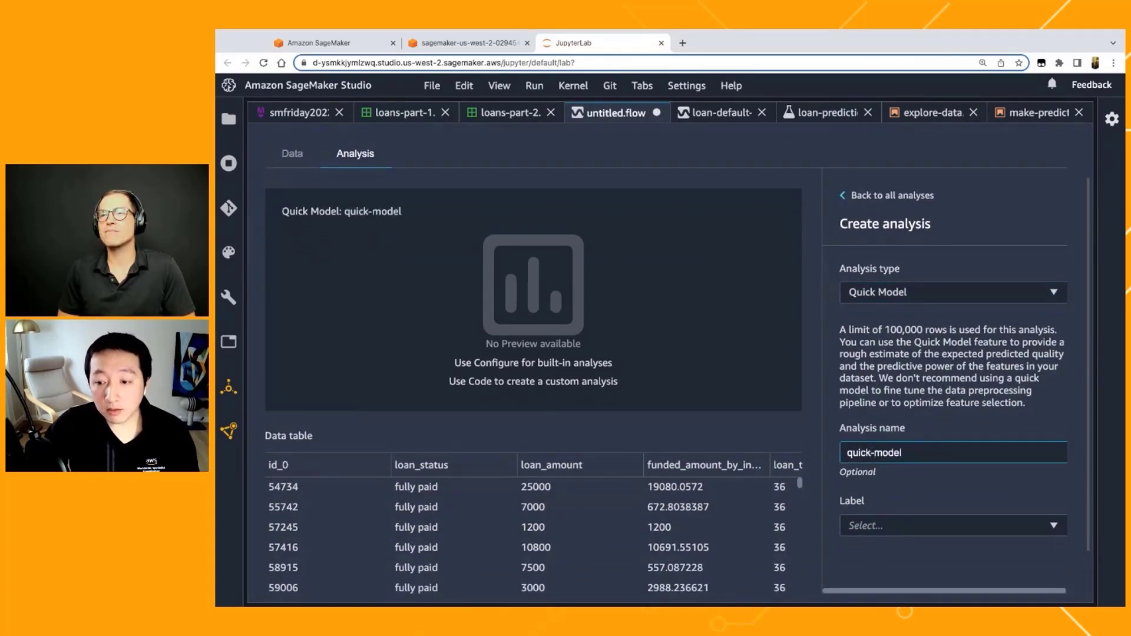
left_click(933, 526)
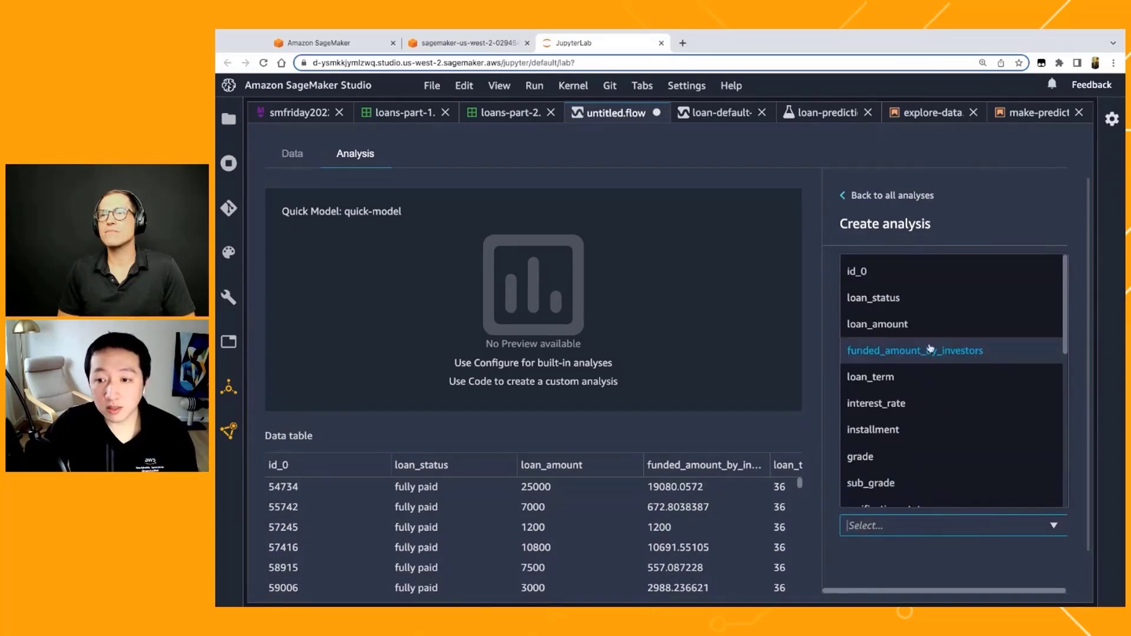
left_click(928, 301)
scroll(842, 557, "down", 1)
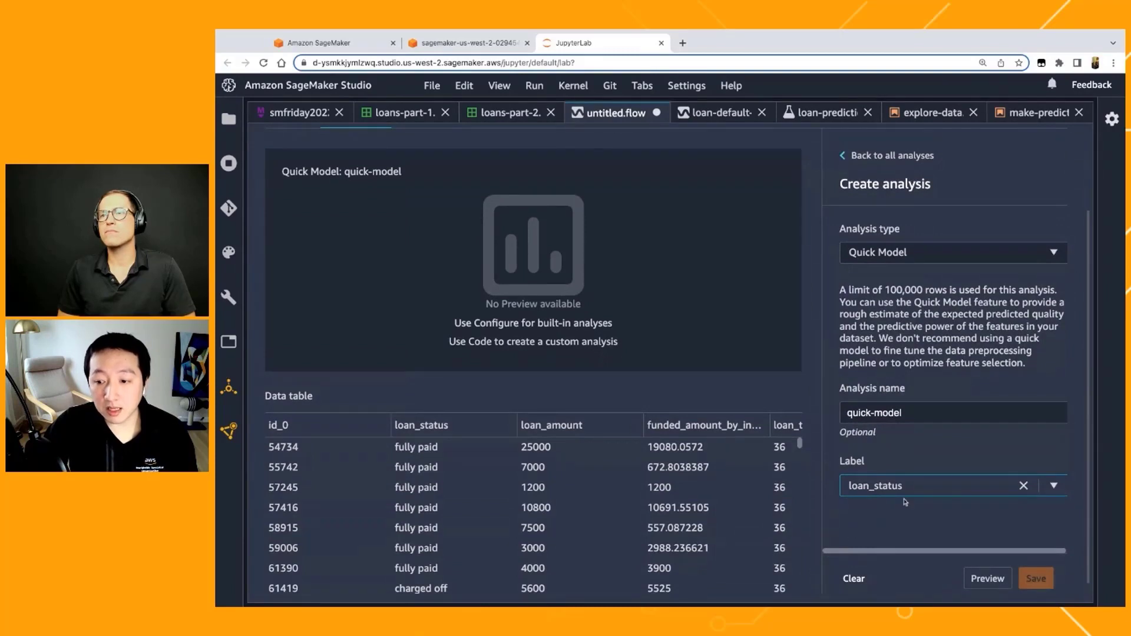
Step: Generate the Quick Model preview to evaluate prediction quality and feature importance for loan_status
left_click(987, 579)
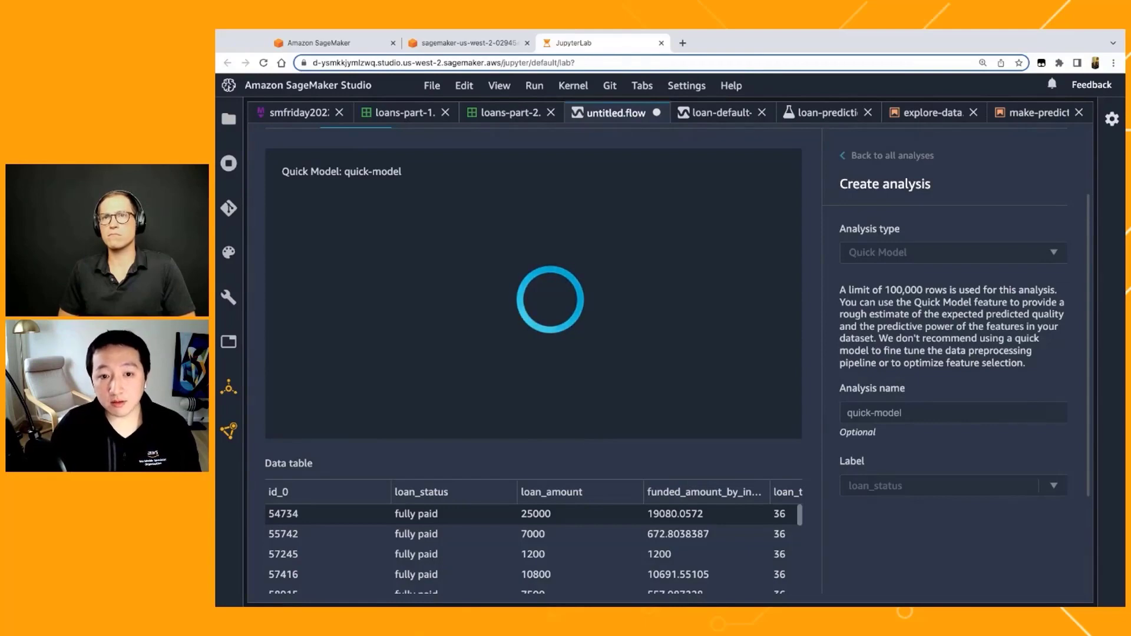
scroll(884, 548, "down", 1)
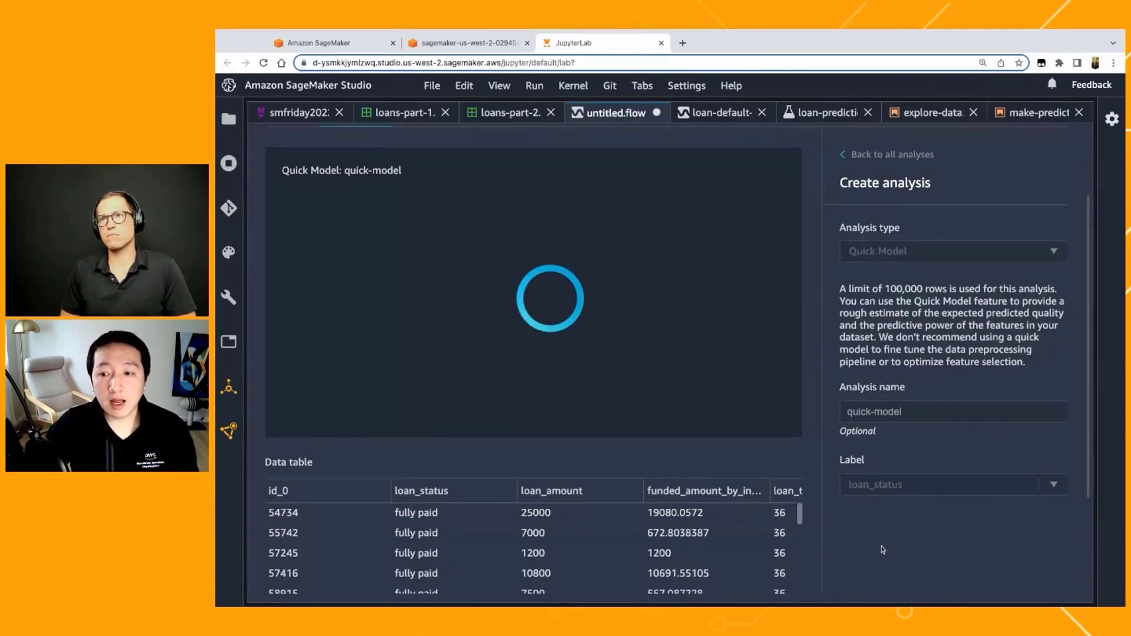
scroll(881, 549, "up", 3)
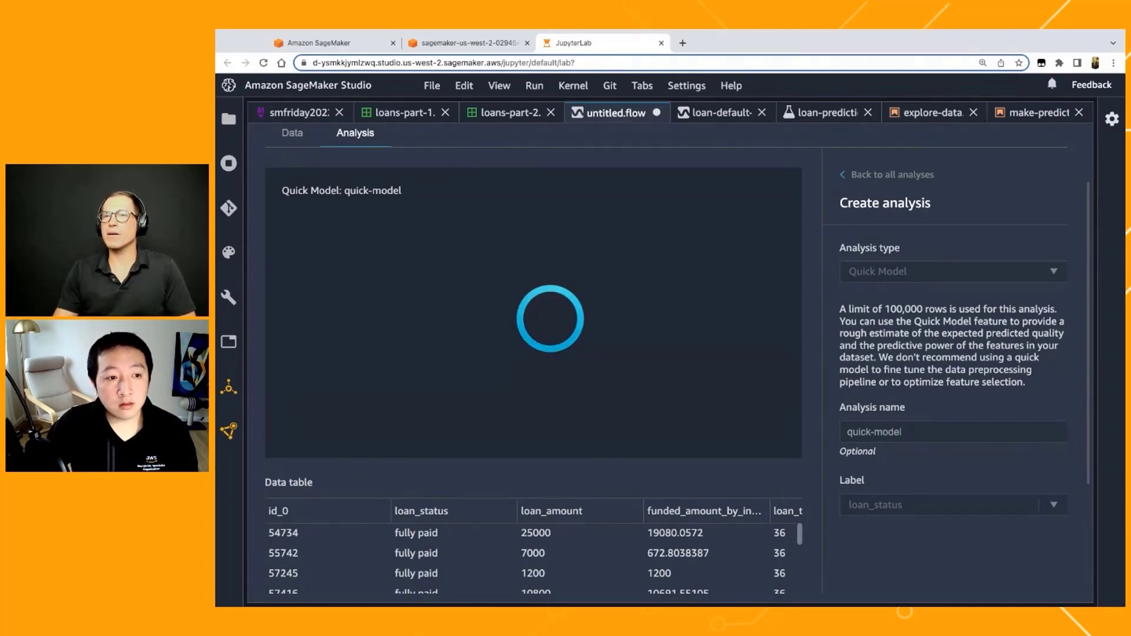
scroll(666, 357, "down", 2)
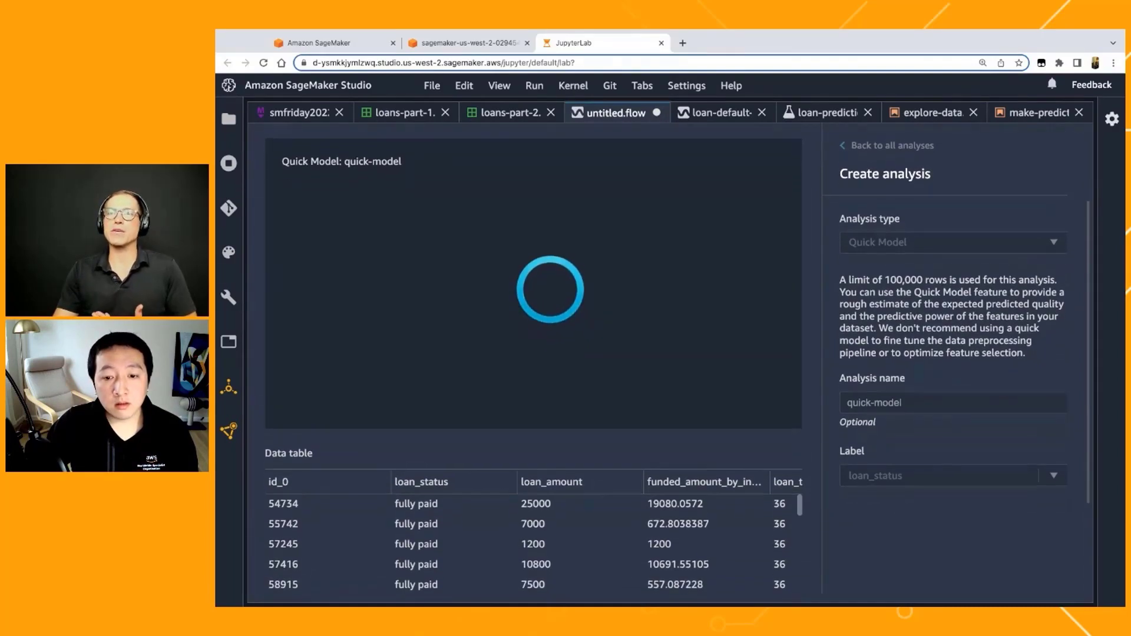
scroll(666, 357, "up", 2)
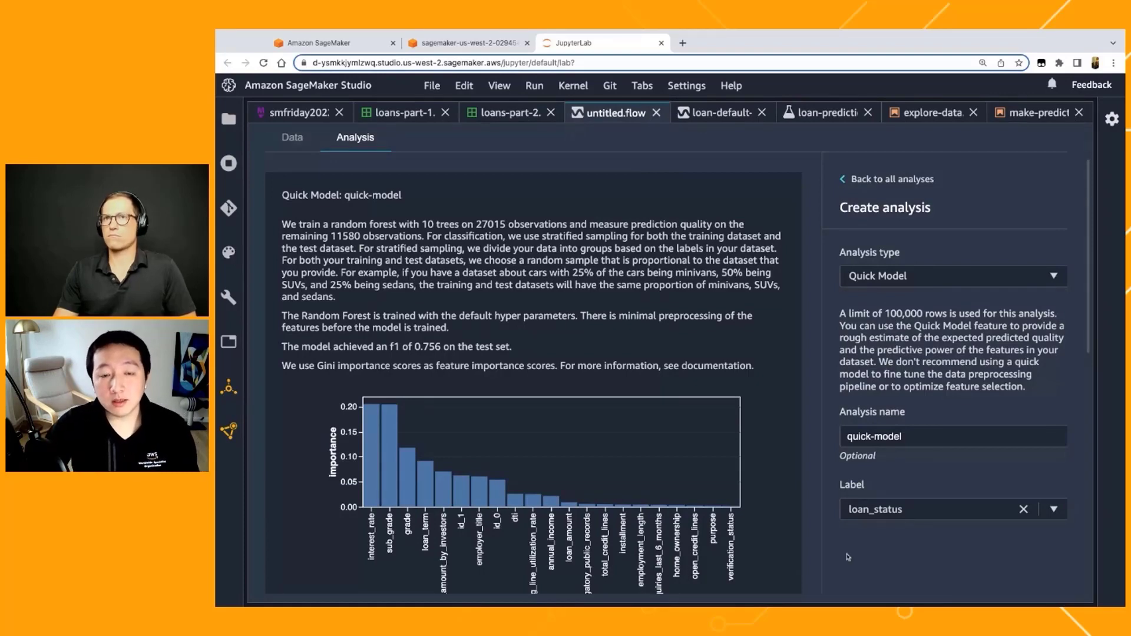
Step: Examine the Quick Model summary, its F1 score and the feature importance chart for the loan columns
scroll(847, 556, "down", 1)
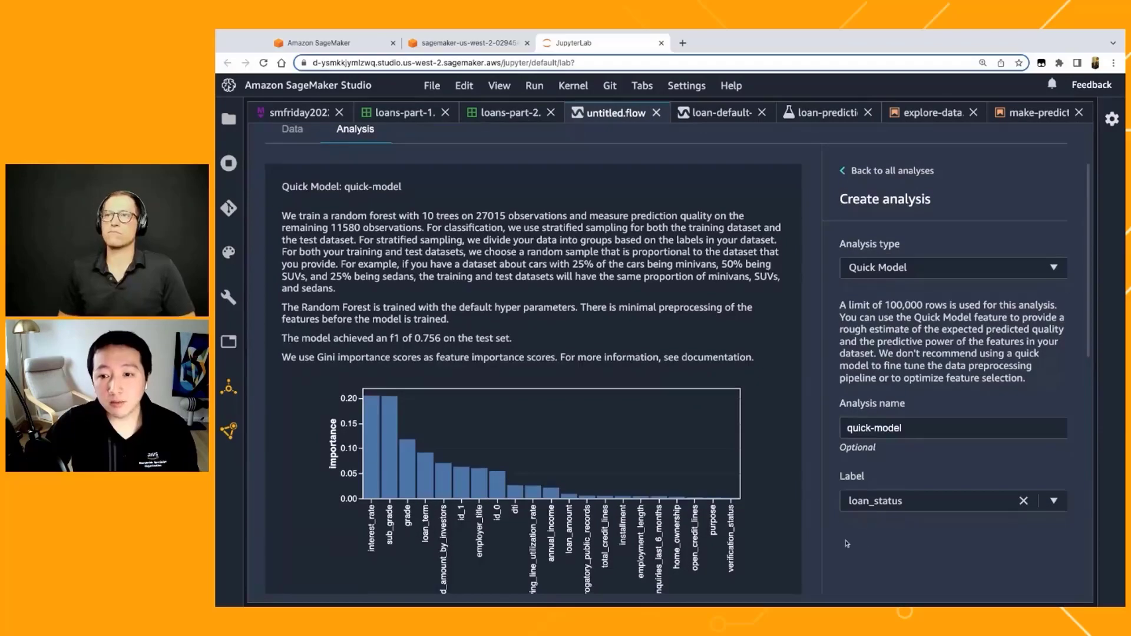
scroll(847, 543, "down", 1)
scroll(842, 548, "down", 2)
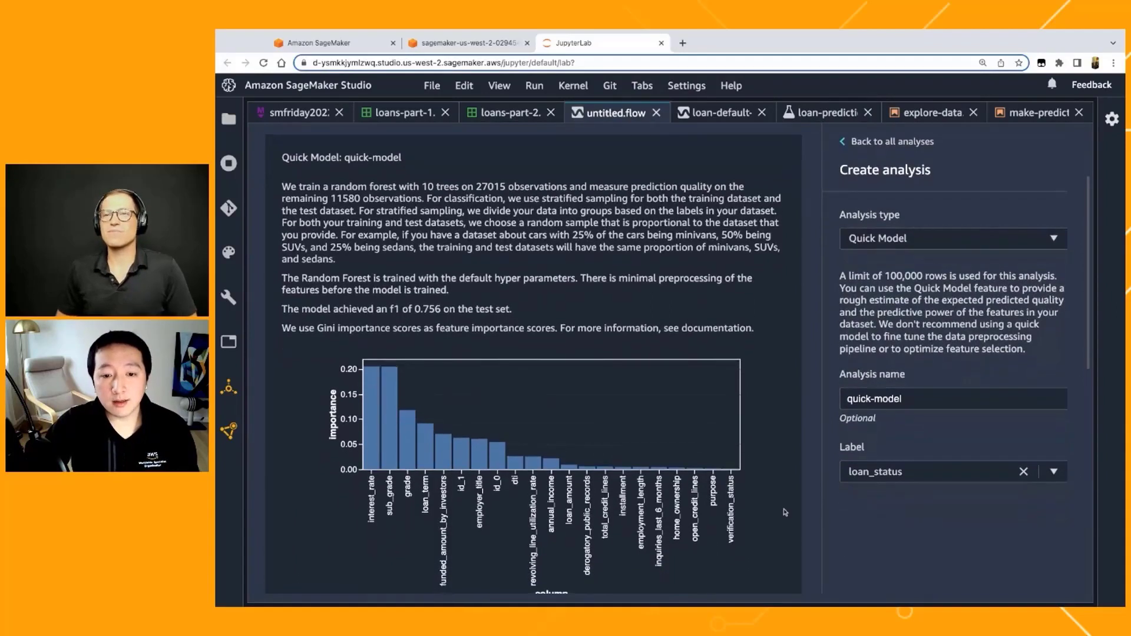
scroll(785, 513, "down", 2)
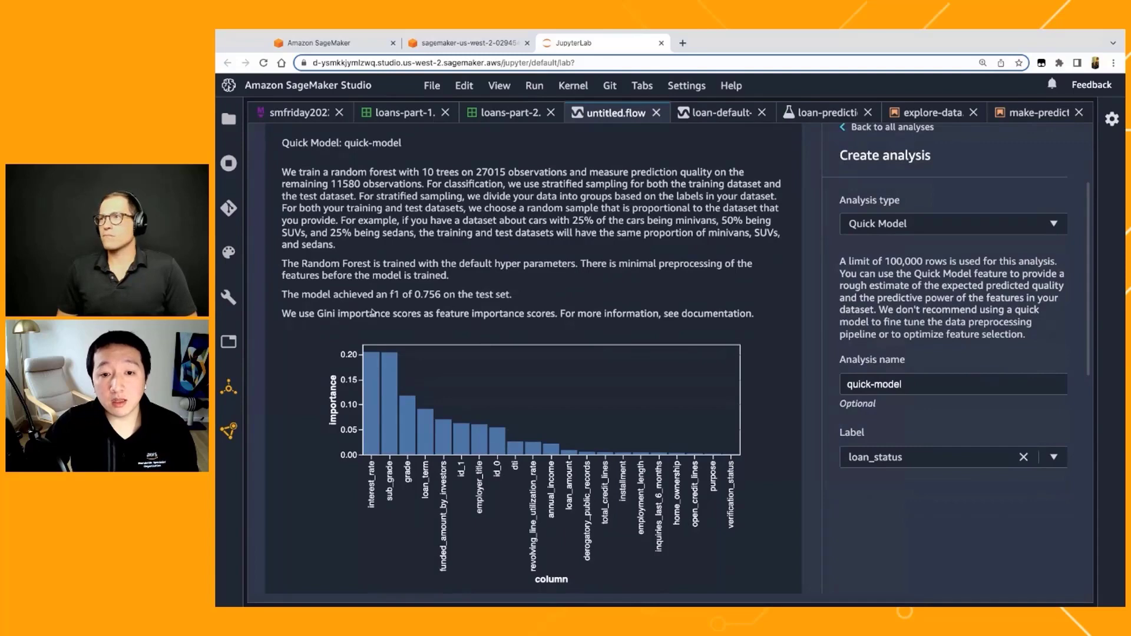
scroll(329, 377, "up", 1)
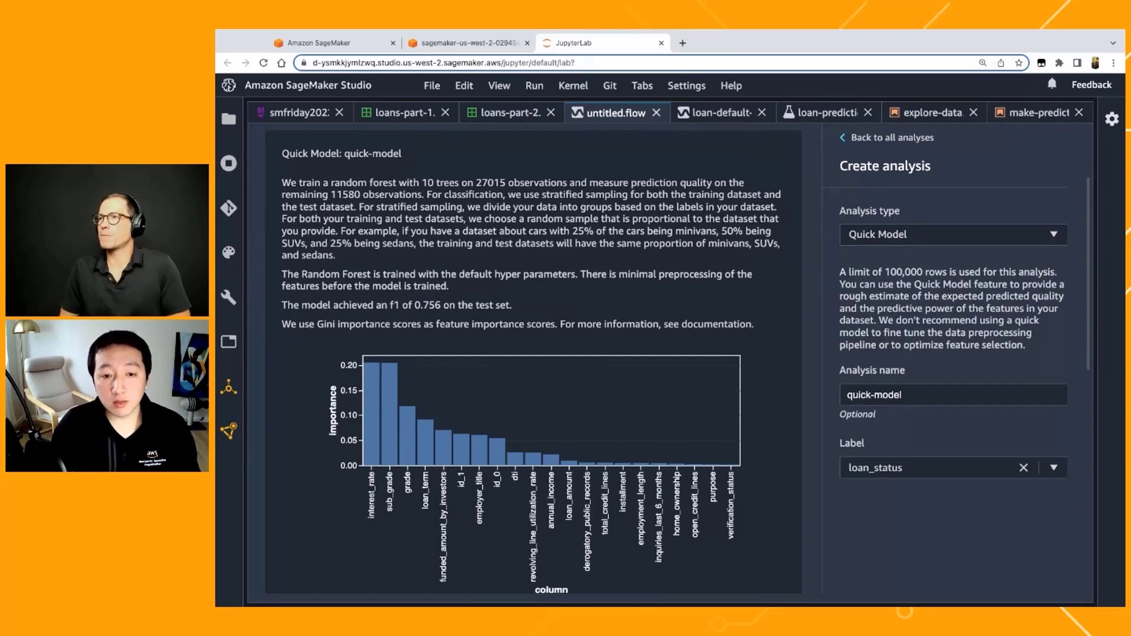
scroll(347, 448, "down", 1)
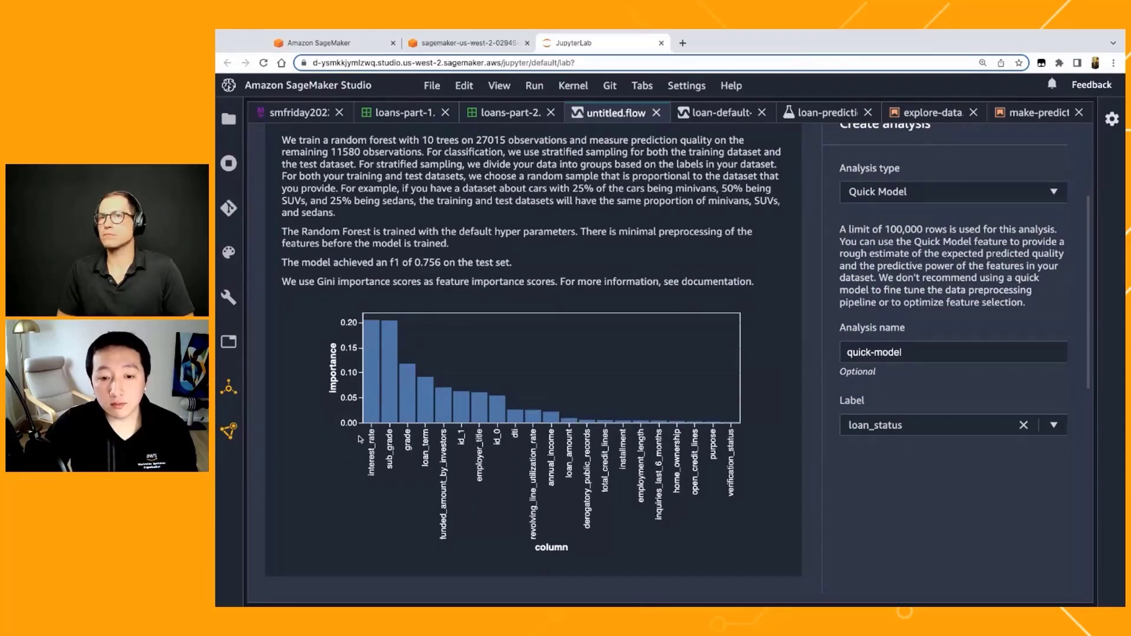
scroll(360, 439, "down", 1)
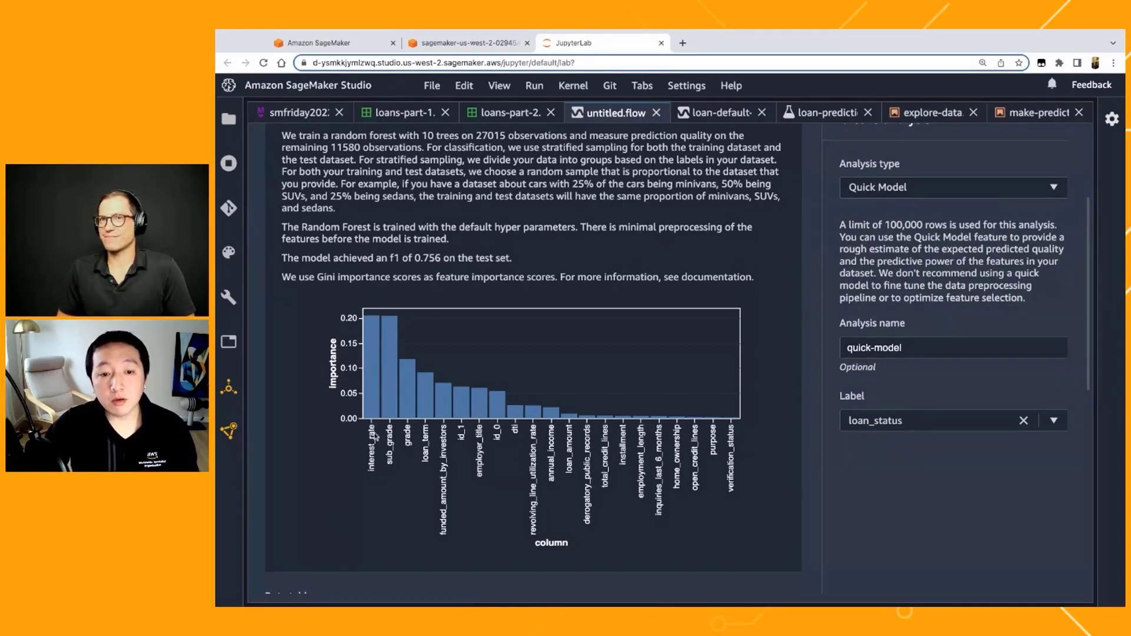
scroll(376, 436, "down", 1)
scroll(373, 323, "down", 2)
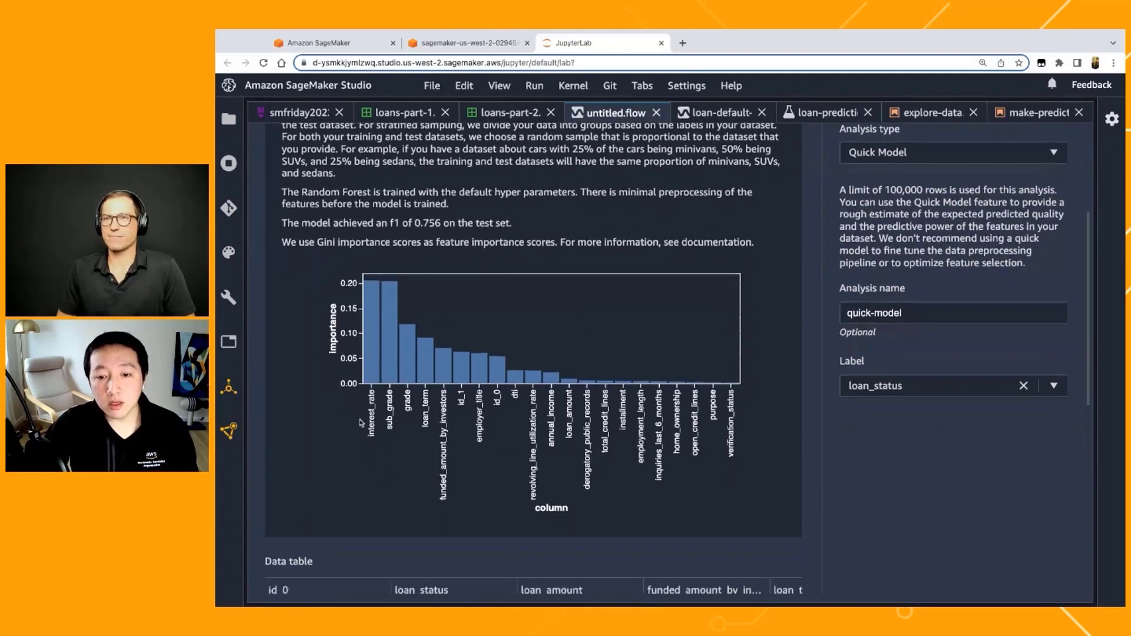
scroll(365, 430, "down", 1)
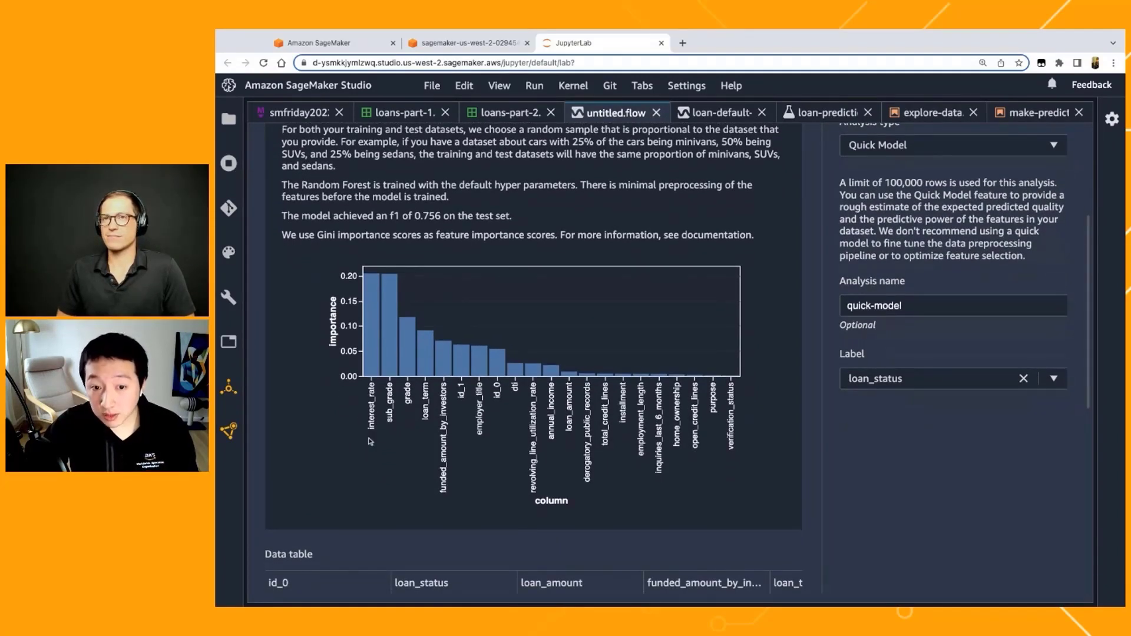
scroll(368, 365, "down", 1)
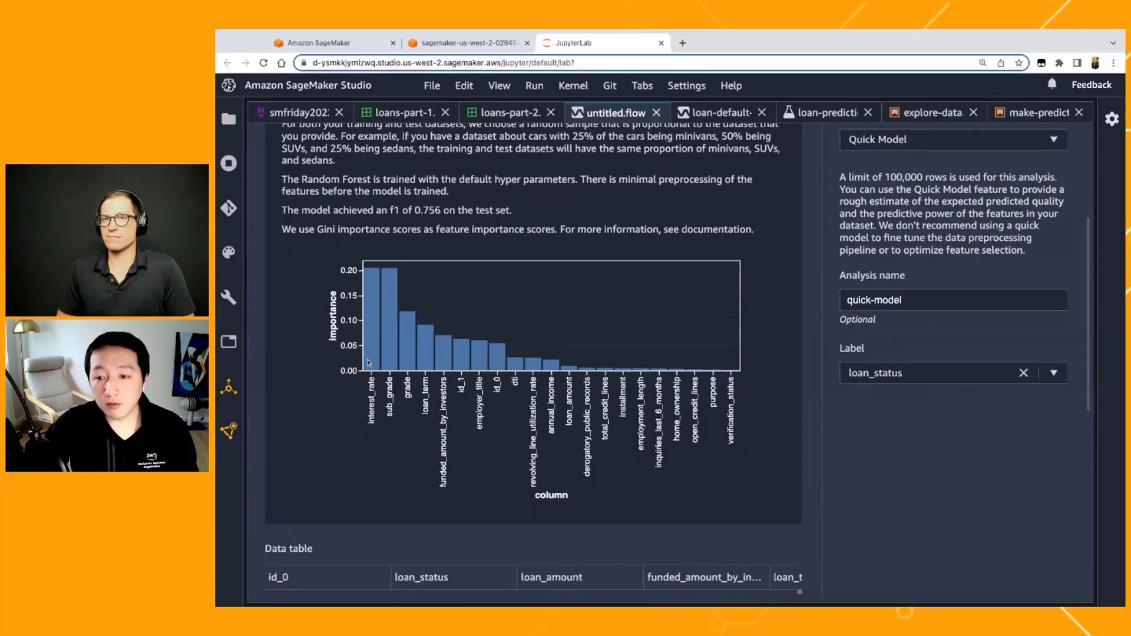
Step: Save the quick-model analysis and return to the data flow
scroll(368, 362, "down", 10)
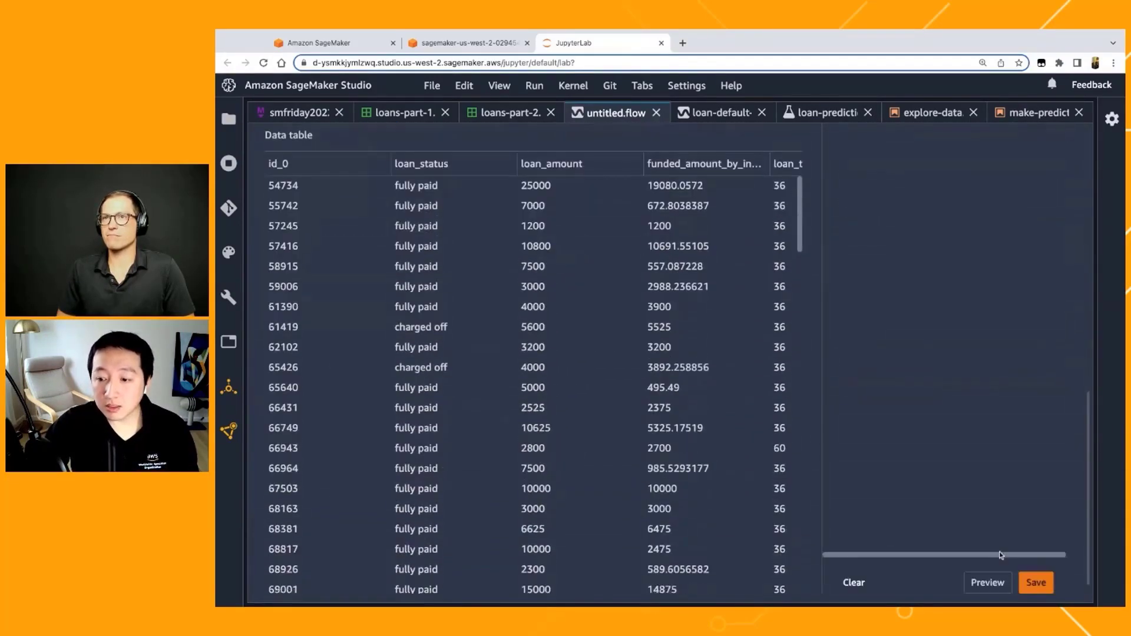
left_click(1036, 582)
left_click(355, 155)
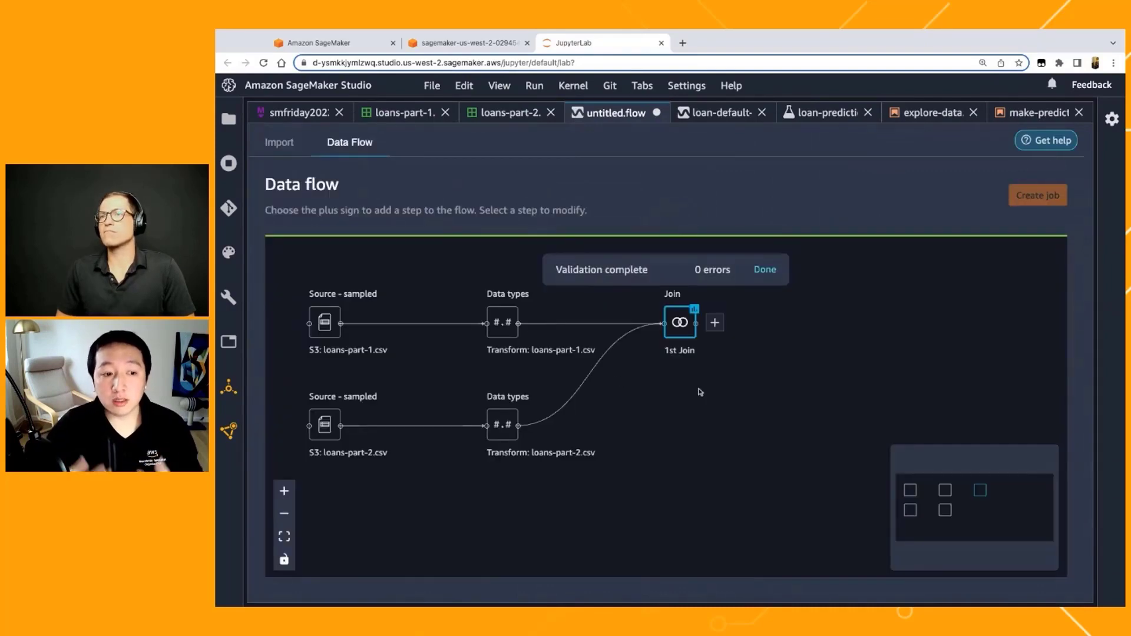
Step: Open the transforms of the 1st Join and start adding a new transform step
left_click(716, 329)
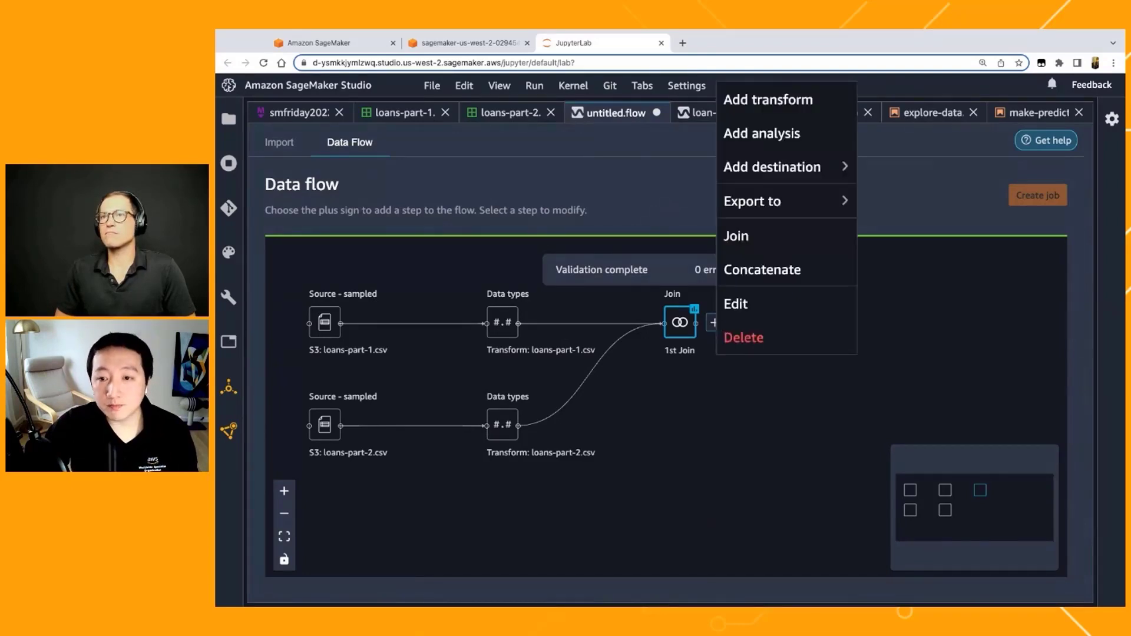
left_click(712, 332)
left_click(712, 331)
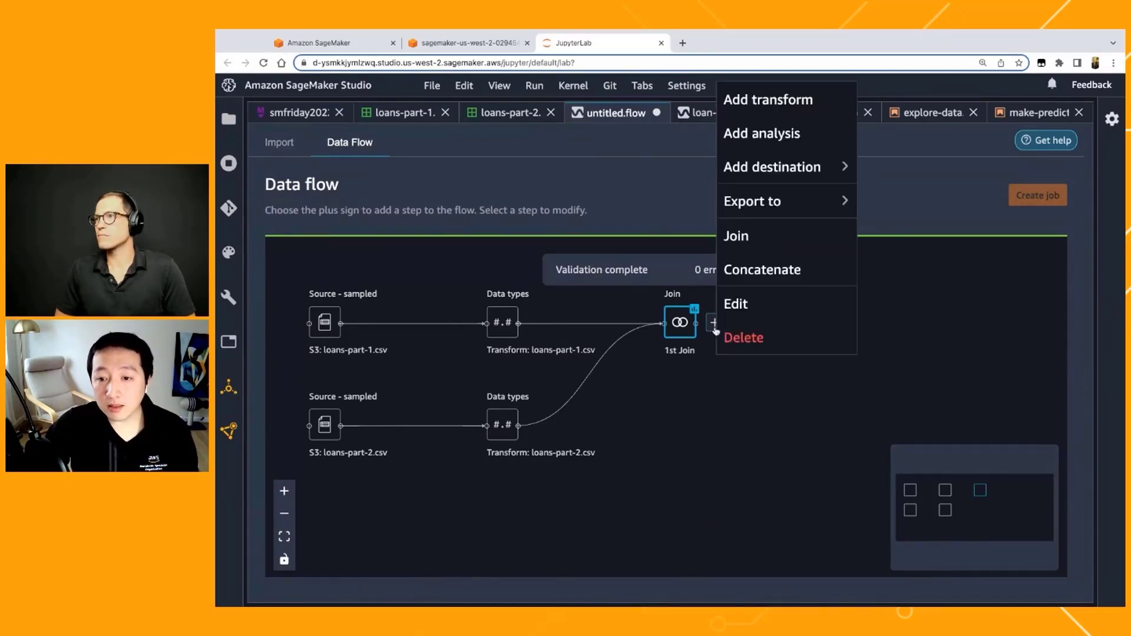
left_click(771, 104)
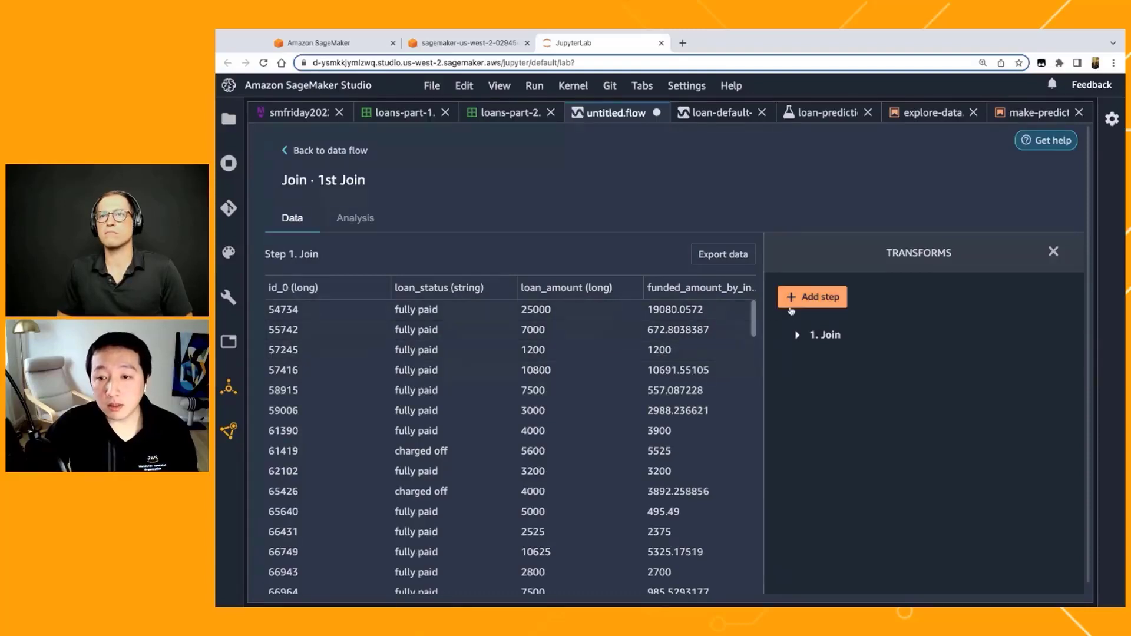
left_click(807, 297)
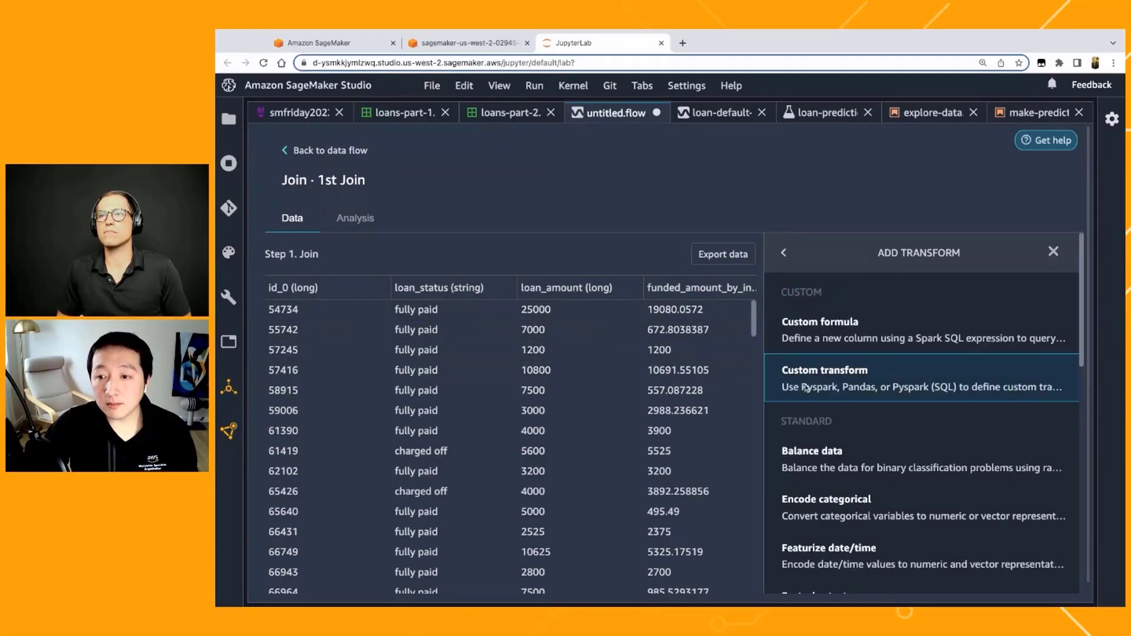
Step: Examine the available built-in transforms, from Balance data through Validate string
scroll(807, 394, "down", 5)
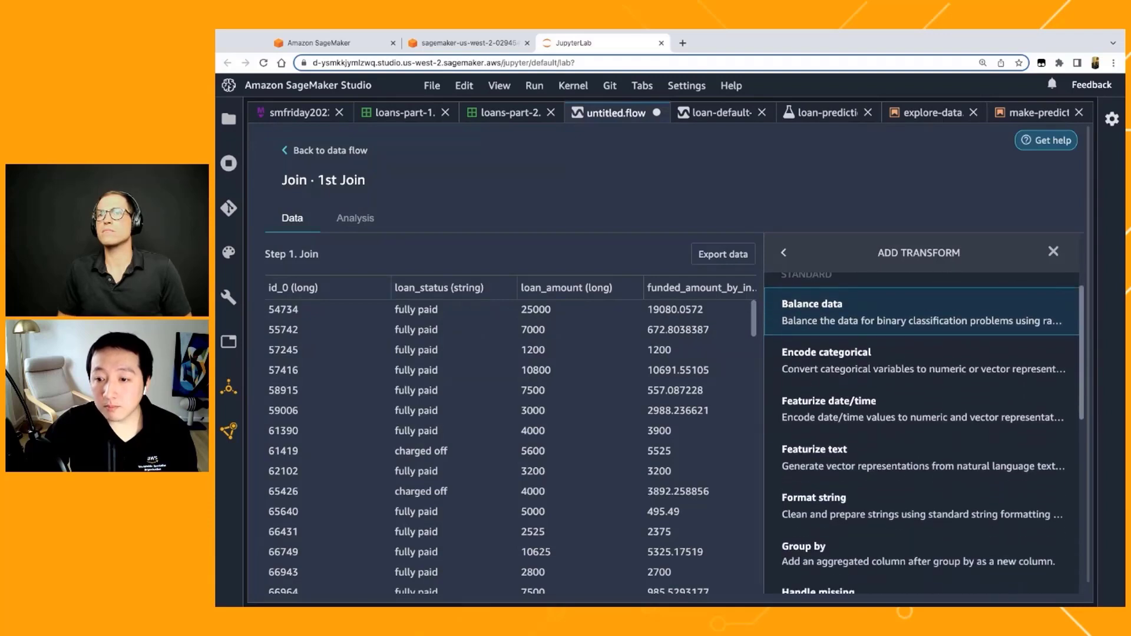
scroll(922, 397, "down", 4)
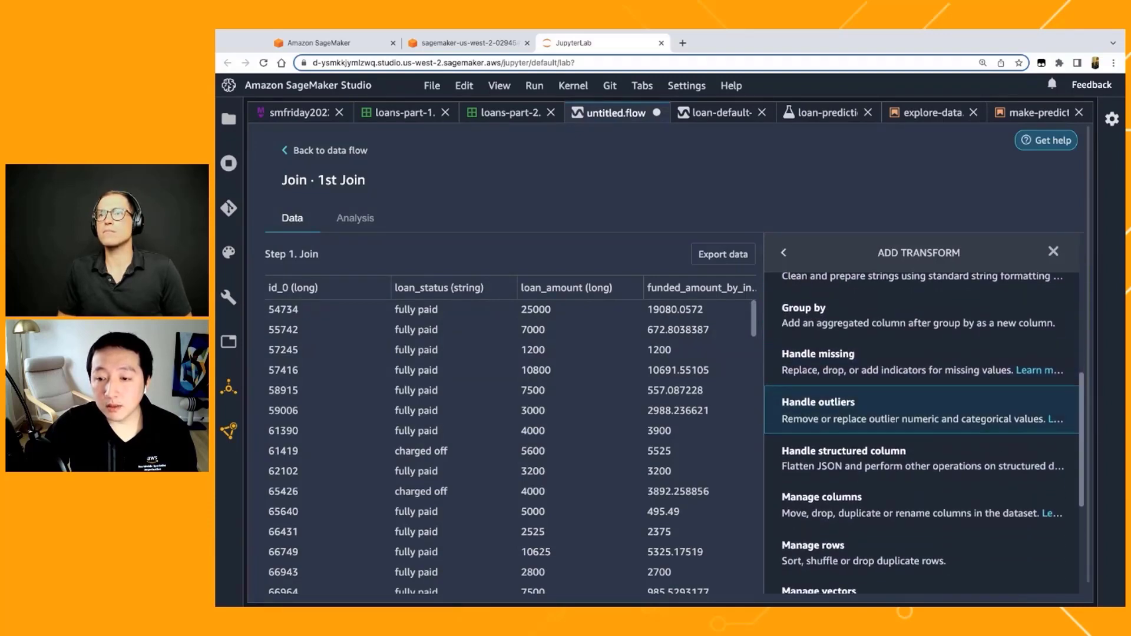
scroll(922, 397, "down", 4)
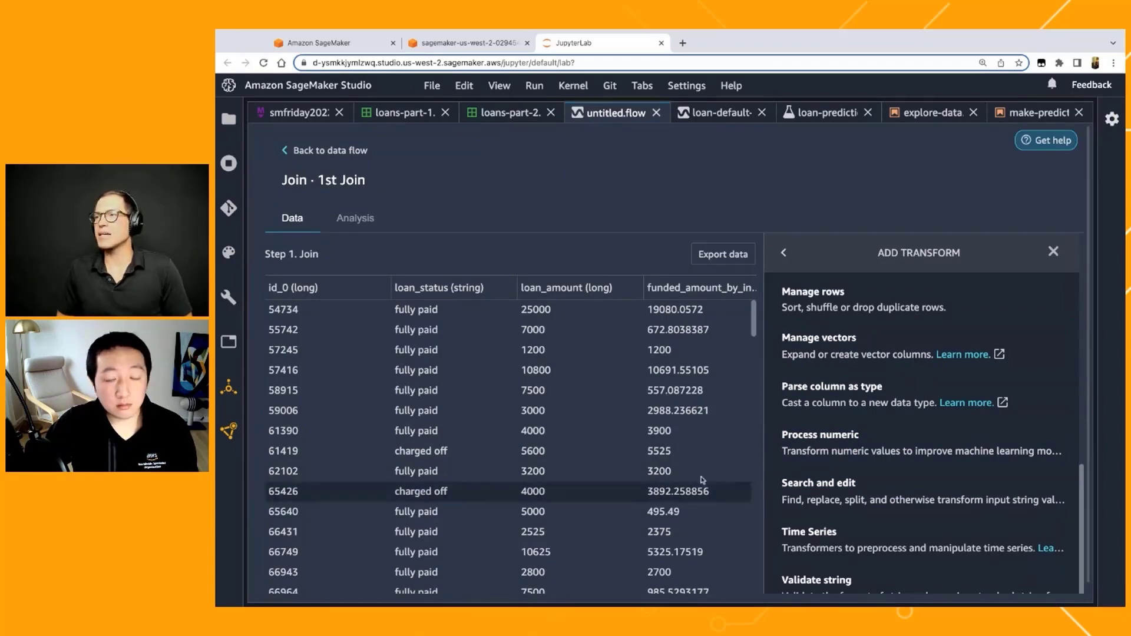
scroll(896, 469, "down", 2)
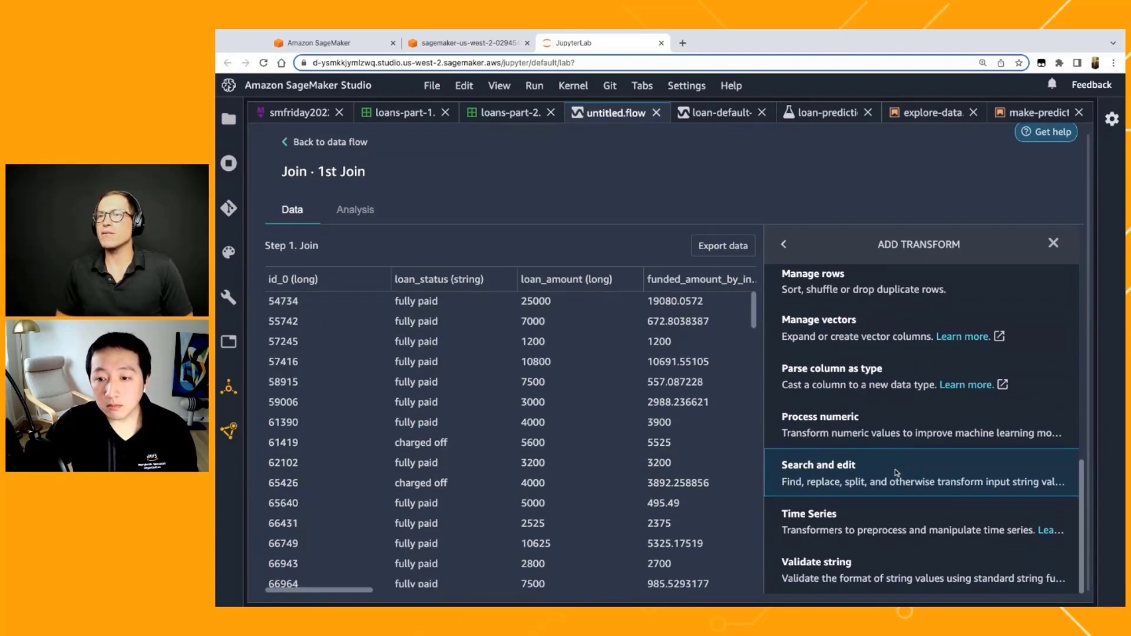
scroll(895, 469, "up", 3)
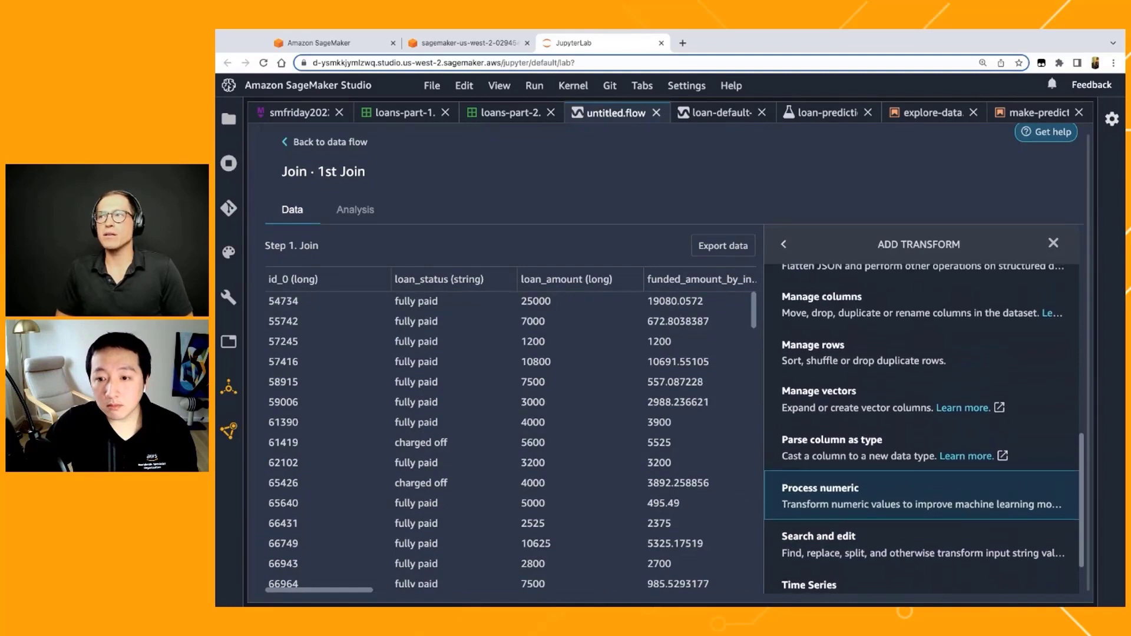
scroll(895, 469, "up", 1)
scroll(919, 456, "up", 1)
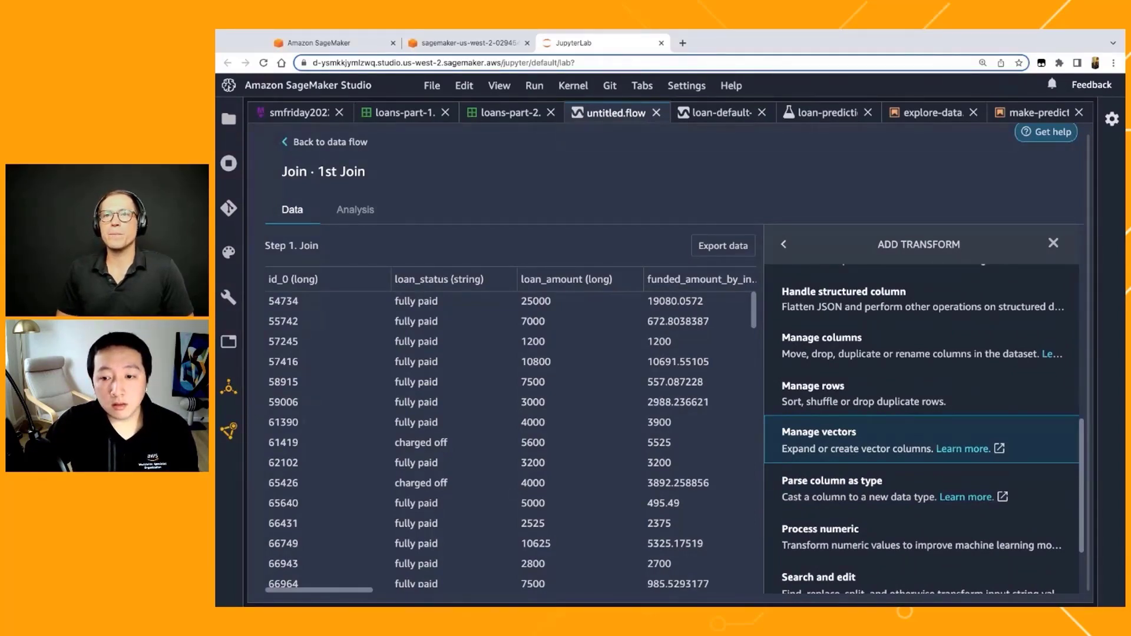
scroll(887, 413, "up", 1)
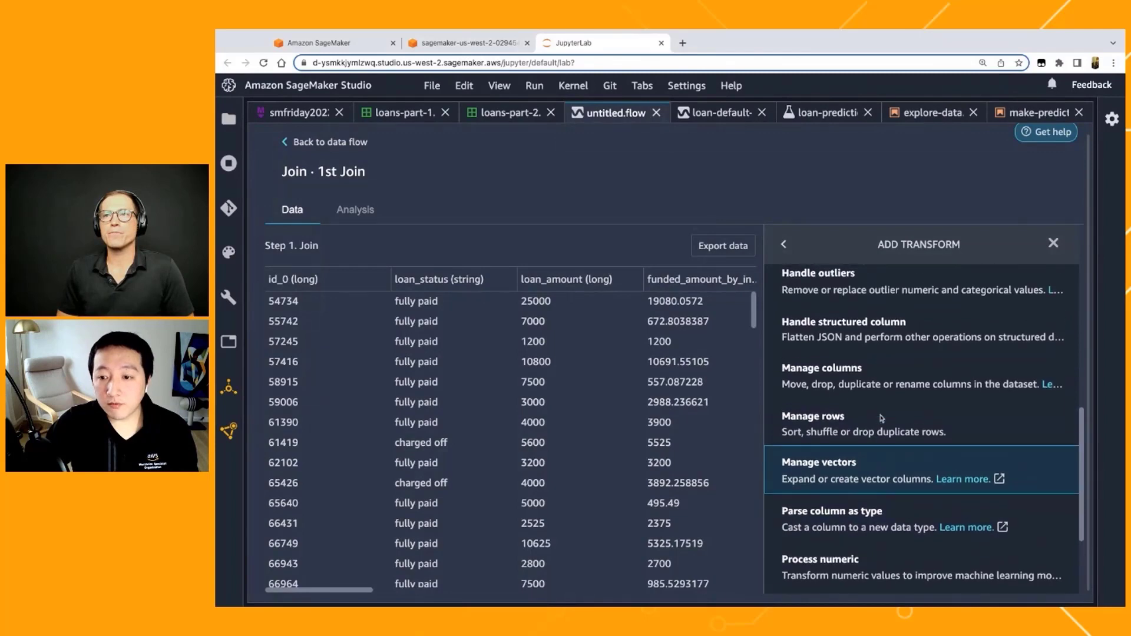
Step: Choose the Manage columns transform with Drop column and select id_0 and id_1 as columns to drop
left_click(879, 383)
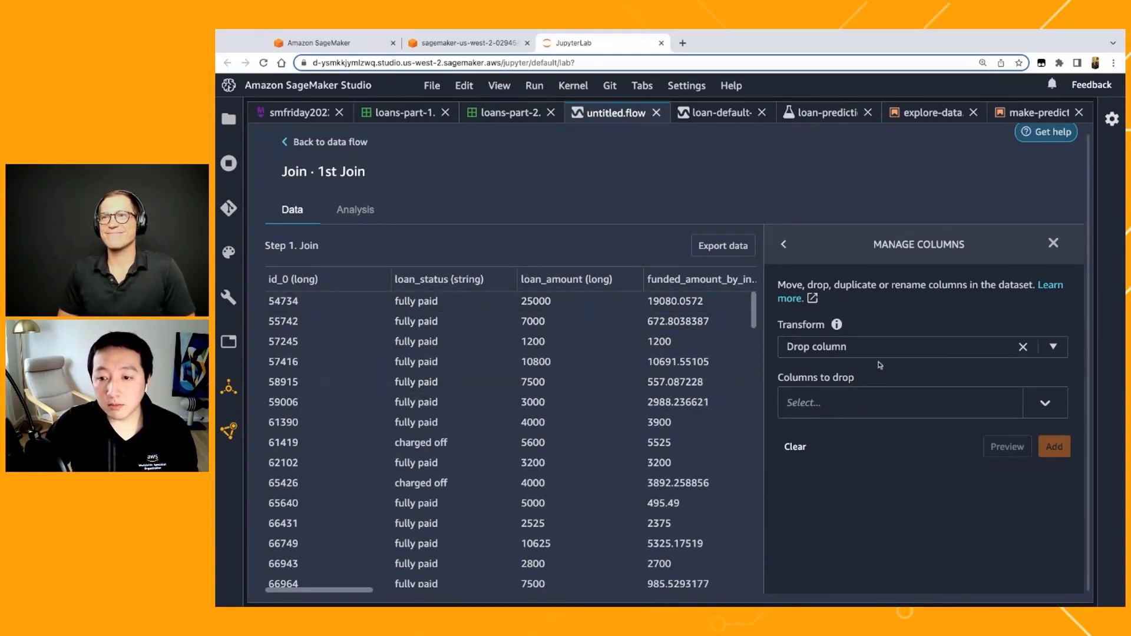
left_click(826, 404)
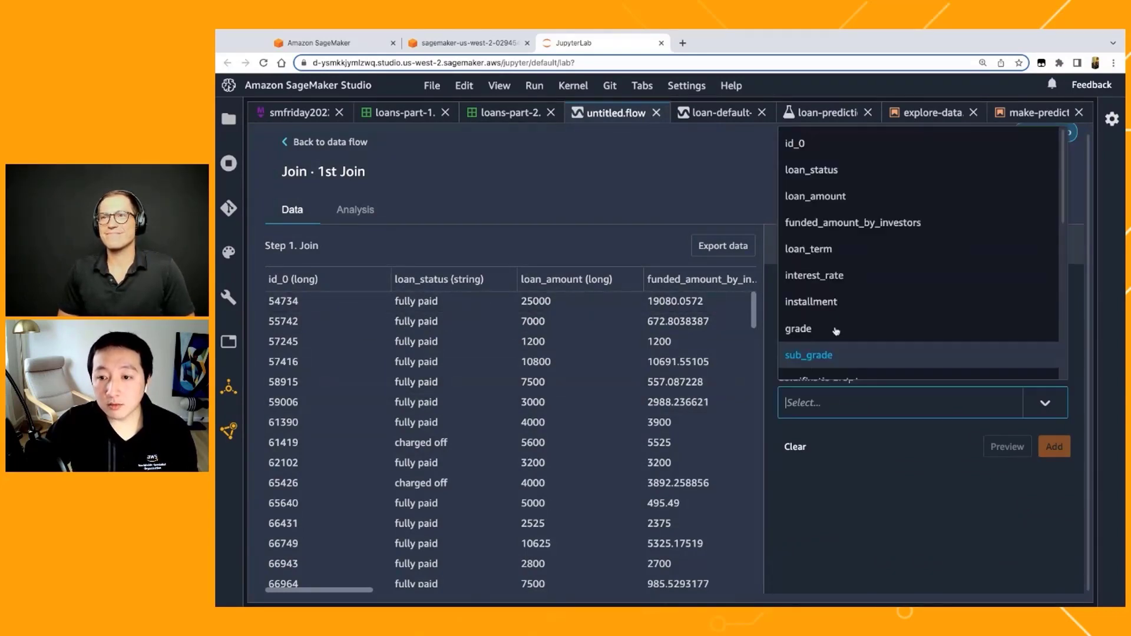
left_click(844, 150)
left_click(830, 403)
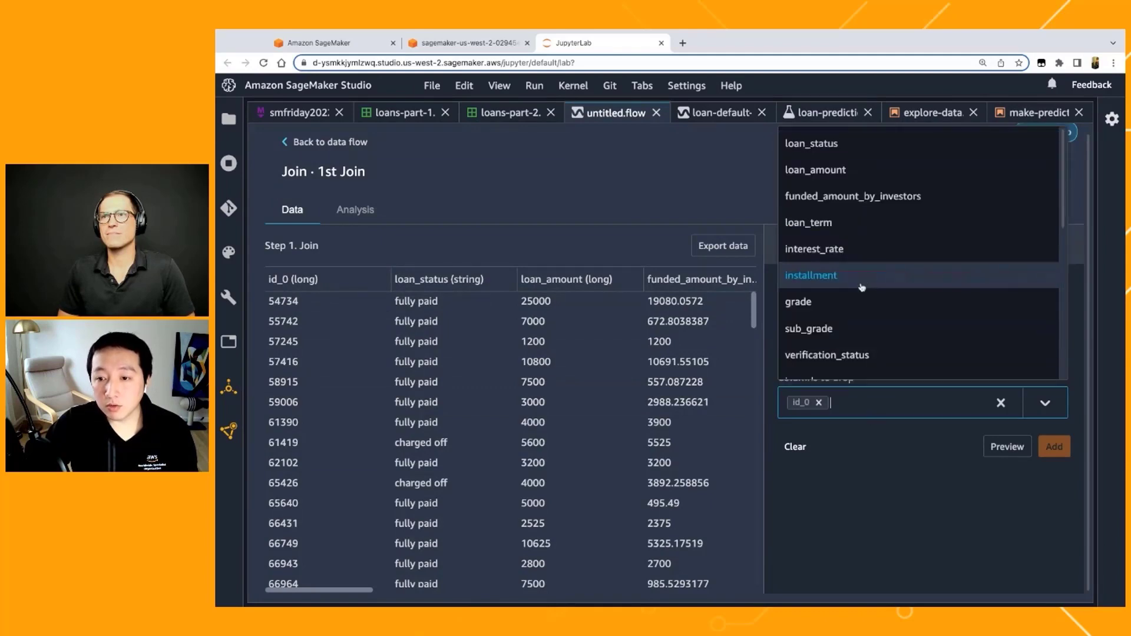
scroll(862, 287, "down", 2)
scroll(862, 288, "down", 5)
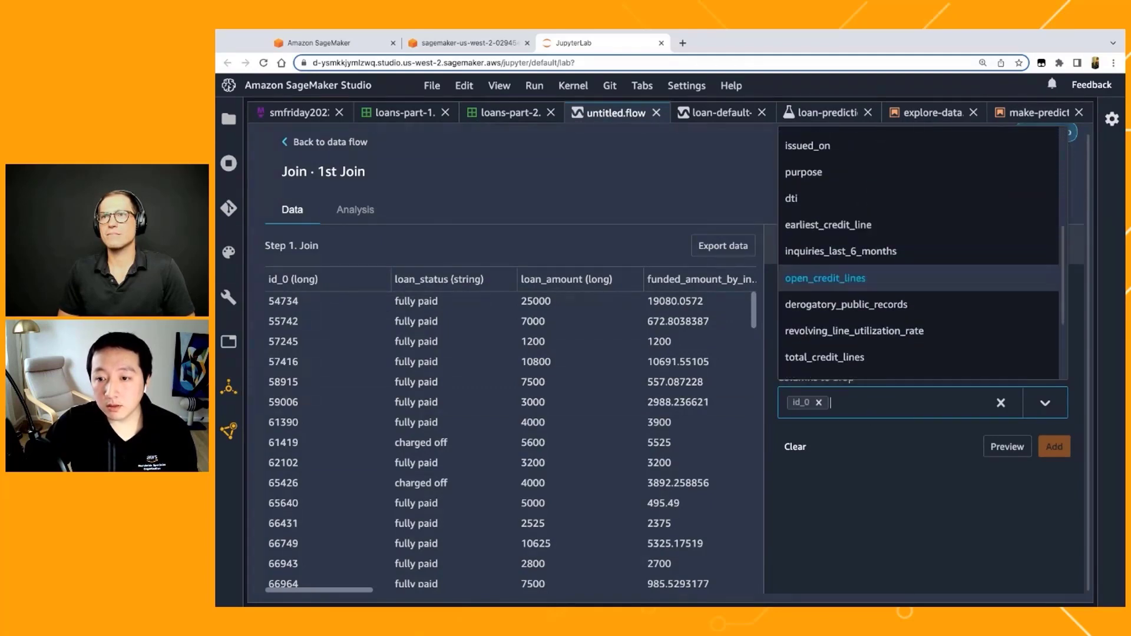
left_click(836, 296)
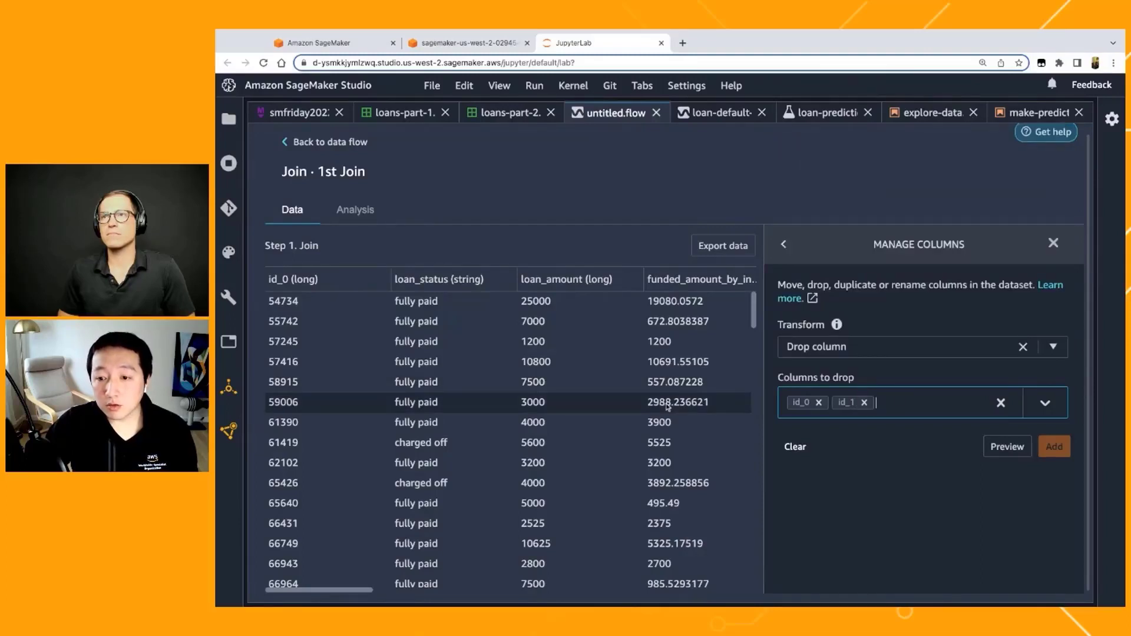
Step: Include sub_grade in the columns to drop, preview the result and add the Drop column step to the flow
scroll(636, 391, "right", 10)
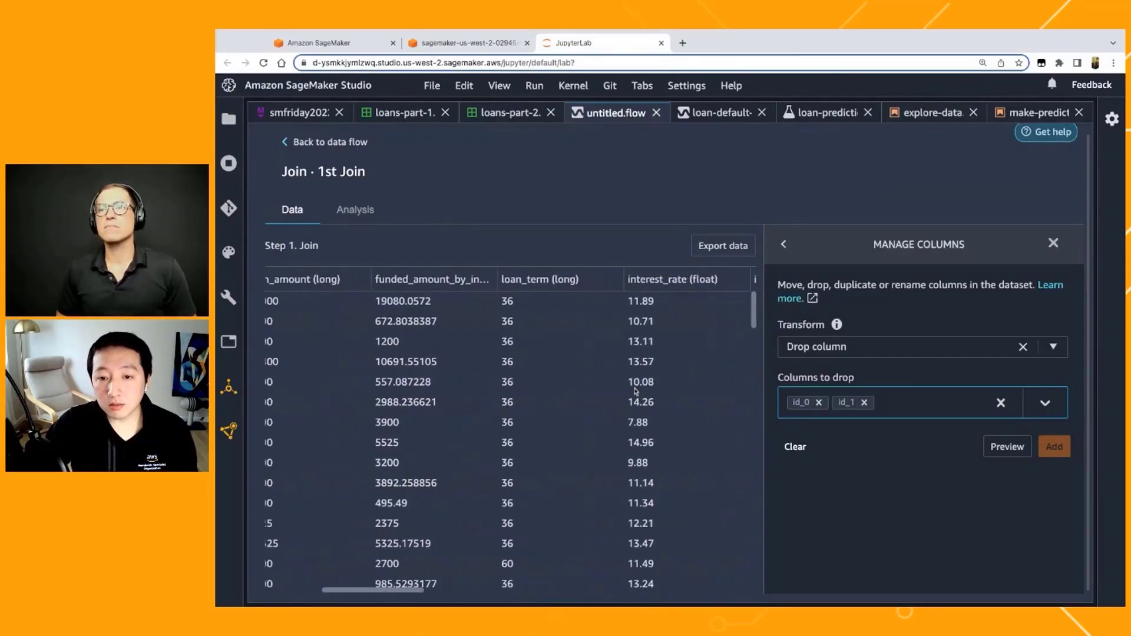
scroll(635, 391, "right", 8)
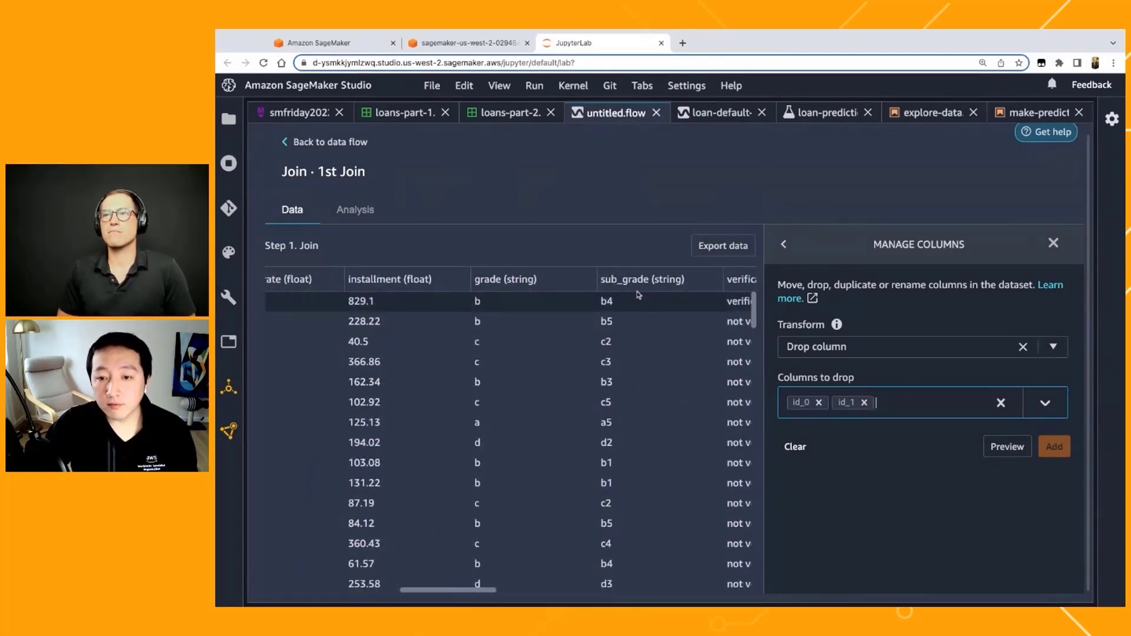
left_click(915, 408)
scroll(877, 318, "down", 1)
left_click(876, 303)
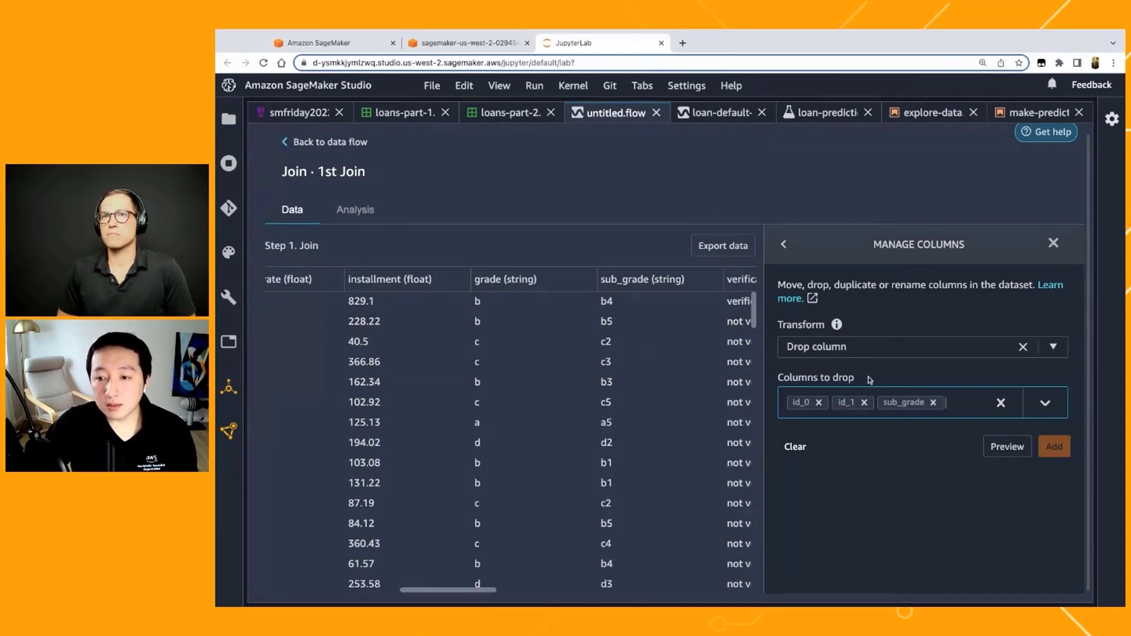
left_click(1006, 446)
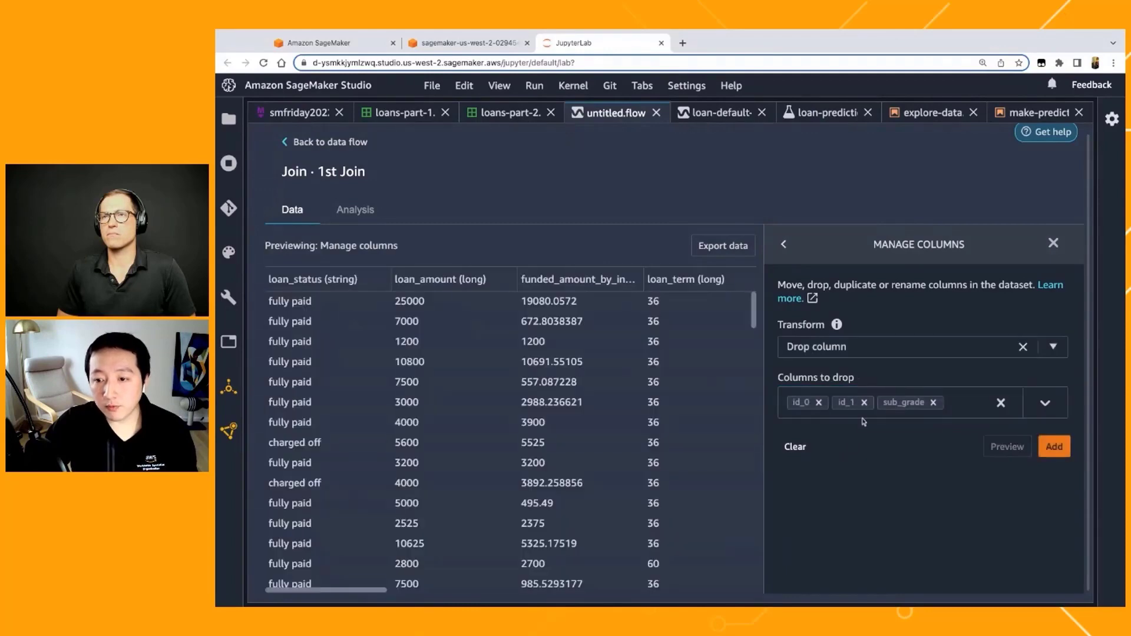
left_click(1055, 449)
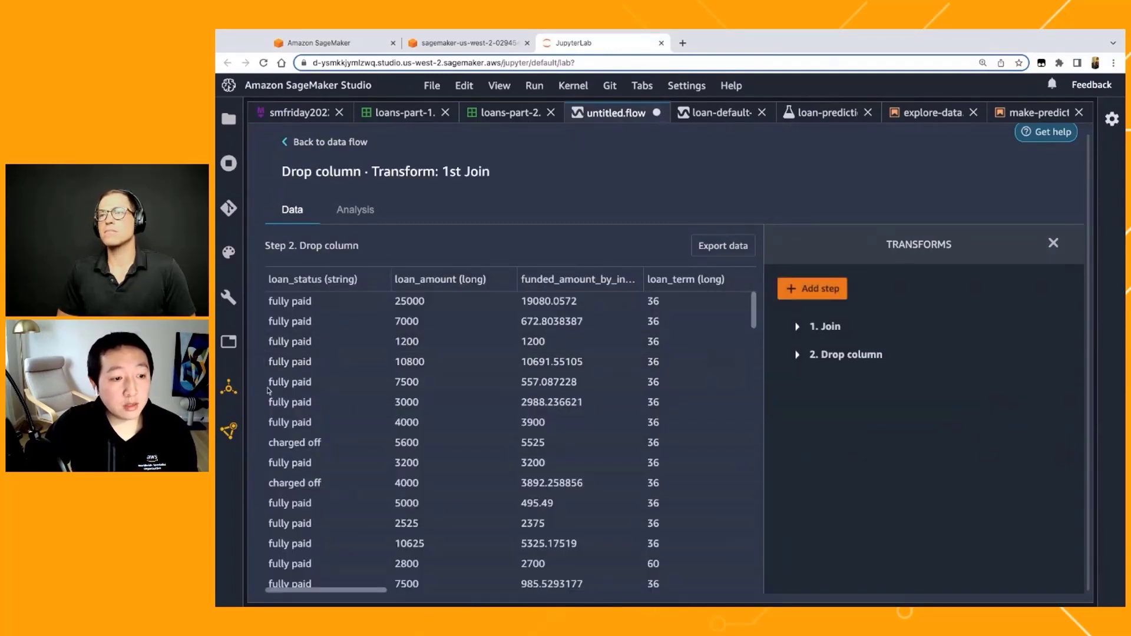
Step: Start a new Handle outliers transform step after the Drop column step
left_click(809, 291)
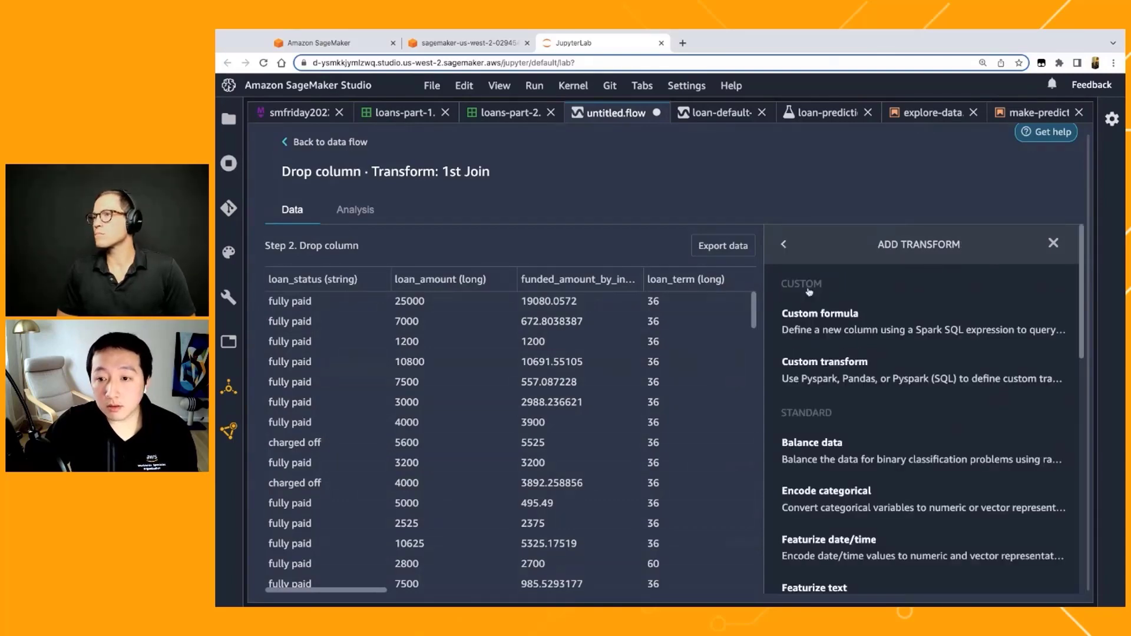
scroll(831, 472, "down", 3)
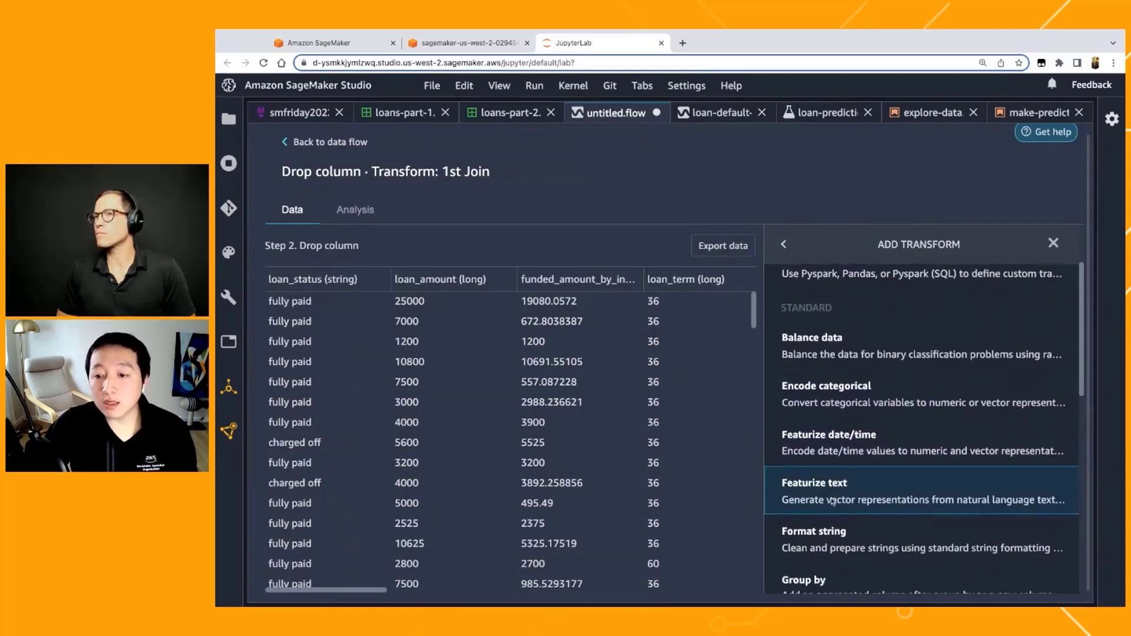
scroll(832, 501, "down", 1)
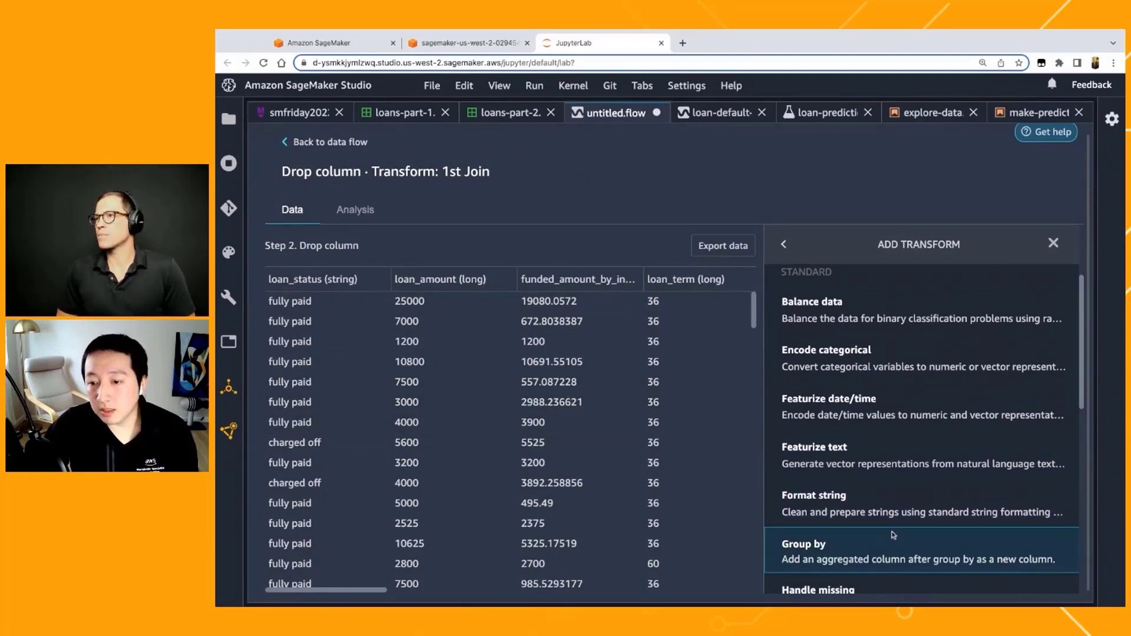
scroll(893, 534, "down", 2)
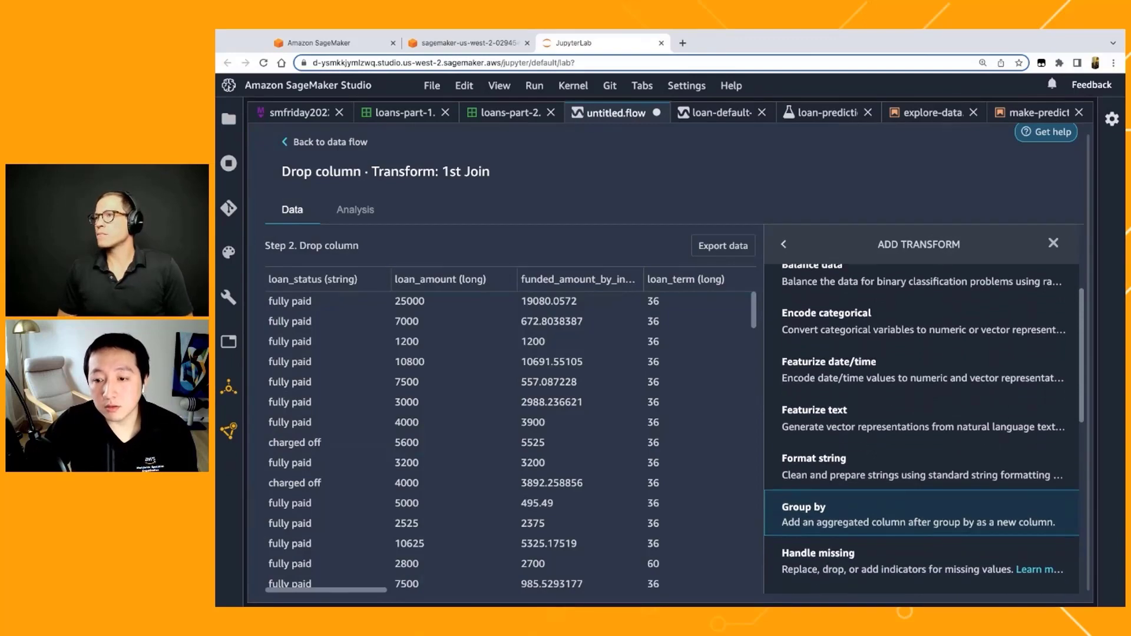
scroll(893, 530, "down", 1)
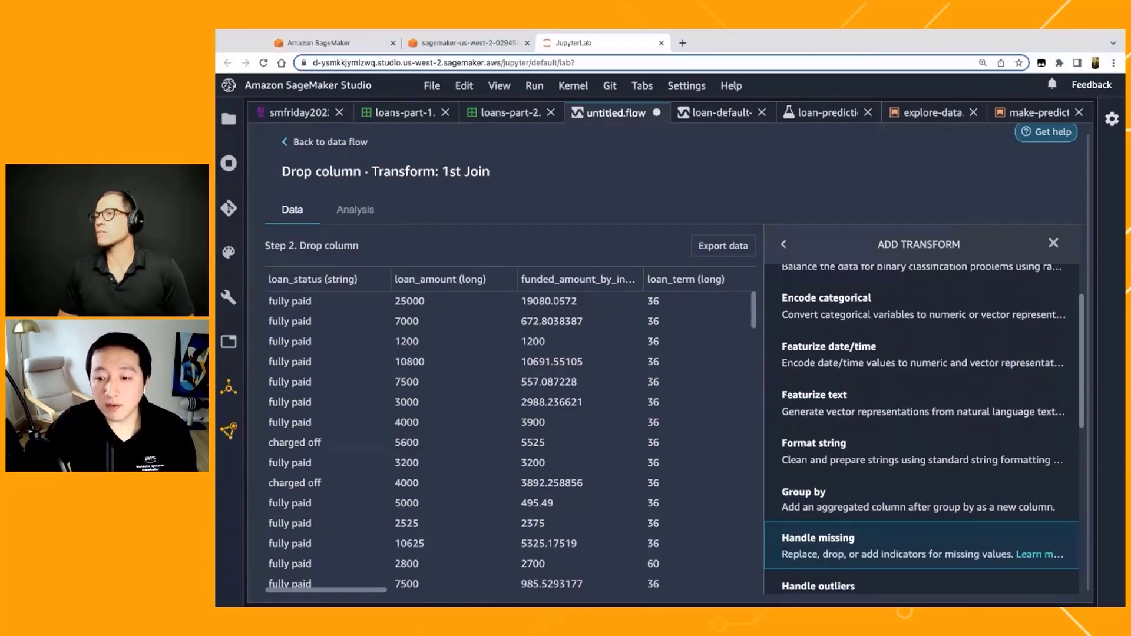
scroll(870, 505, "down", 4)
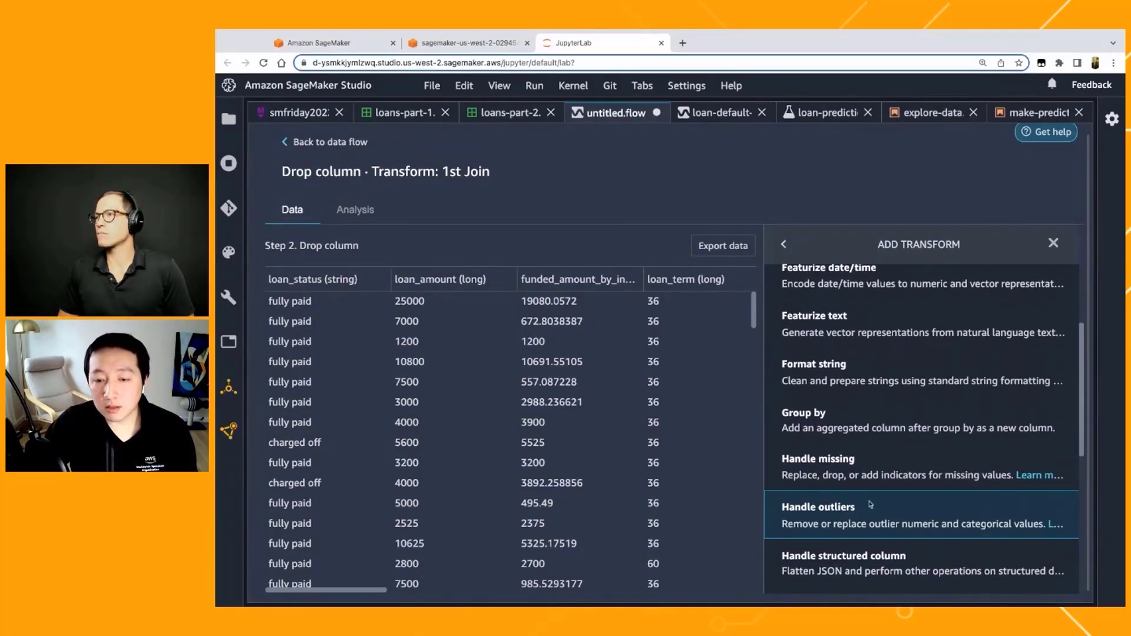
left_click(870, 505)
scroll(860, 412, "up", 3)
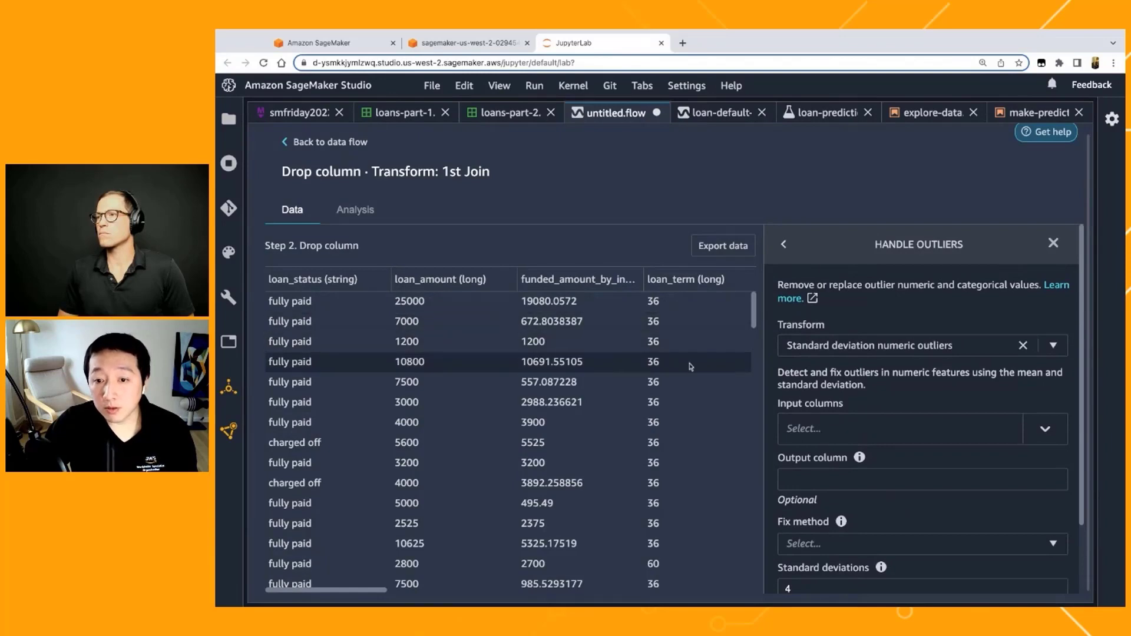
Step: Select loan_amount and interest_rate as input columns for the standard deviation numeric outliers transform
left_click(926, 441)
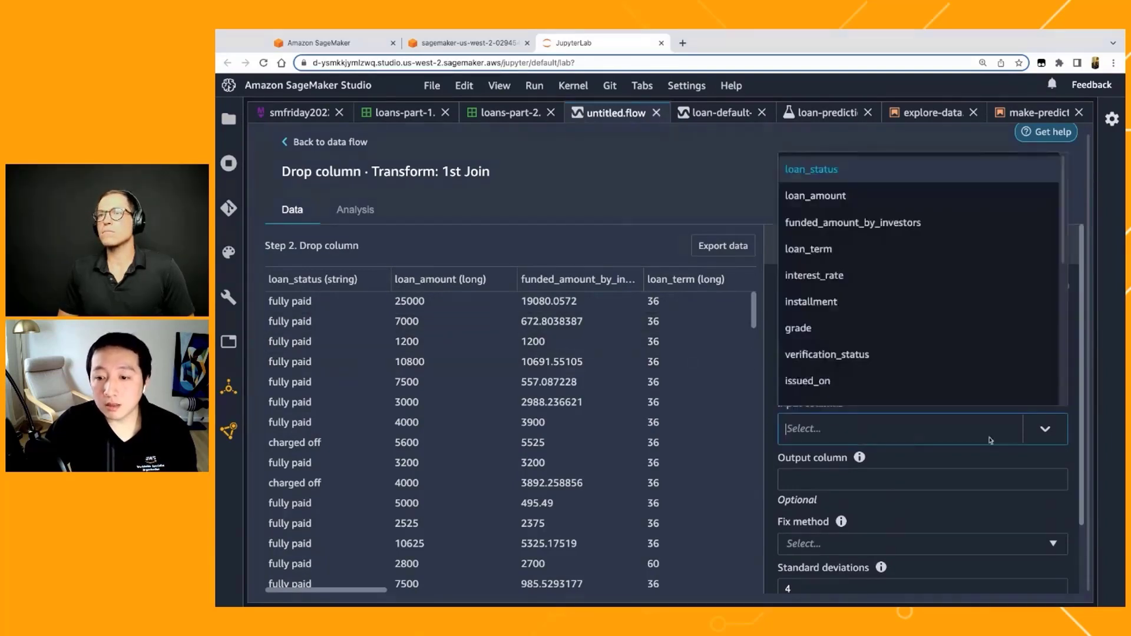
left_click(922, 198)
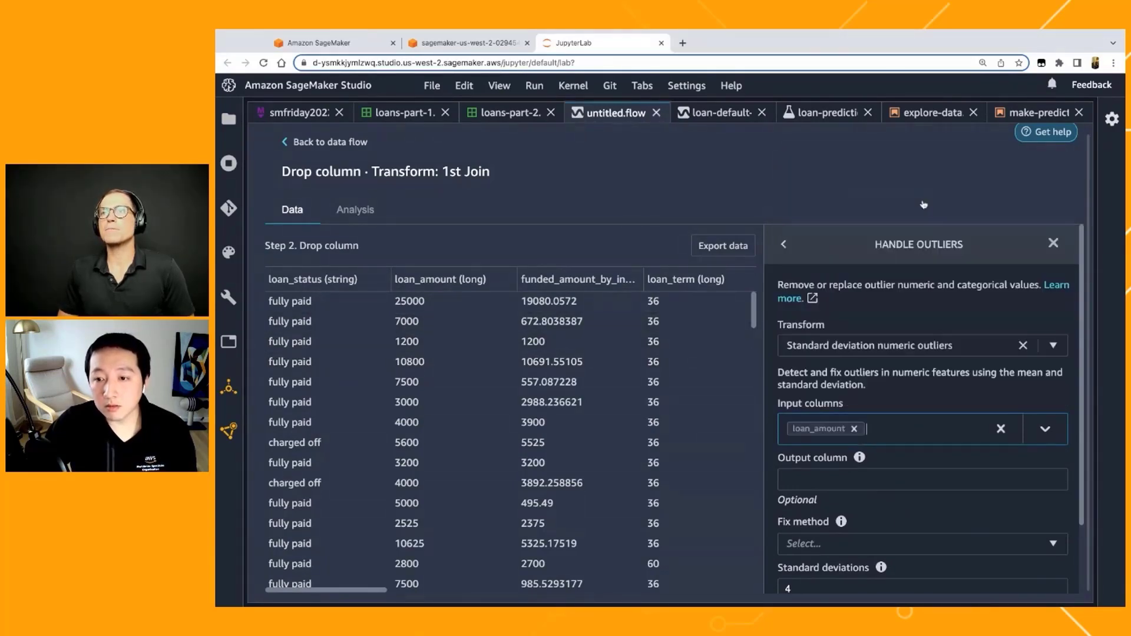
left_click(928, 448)
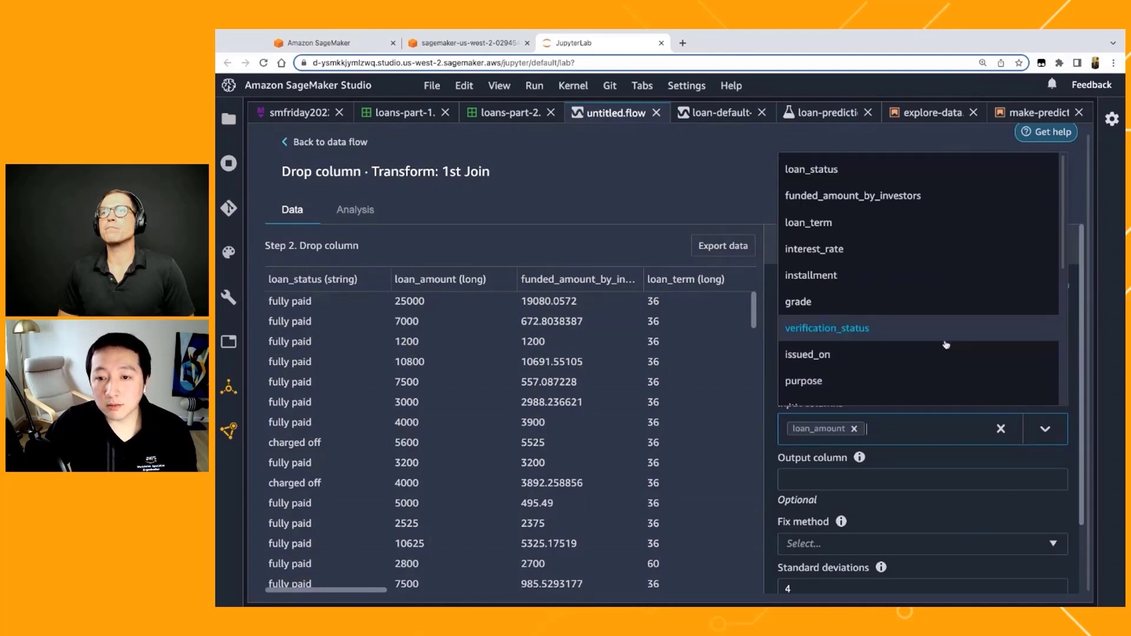
scroll(635, 374, "right", 1)
scroll(635, 374, "right", 4)
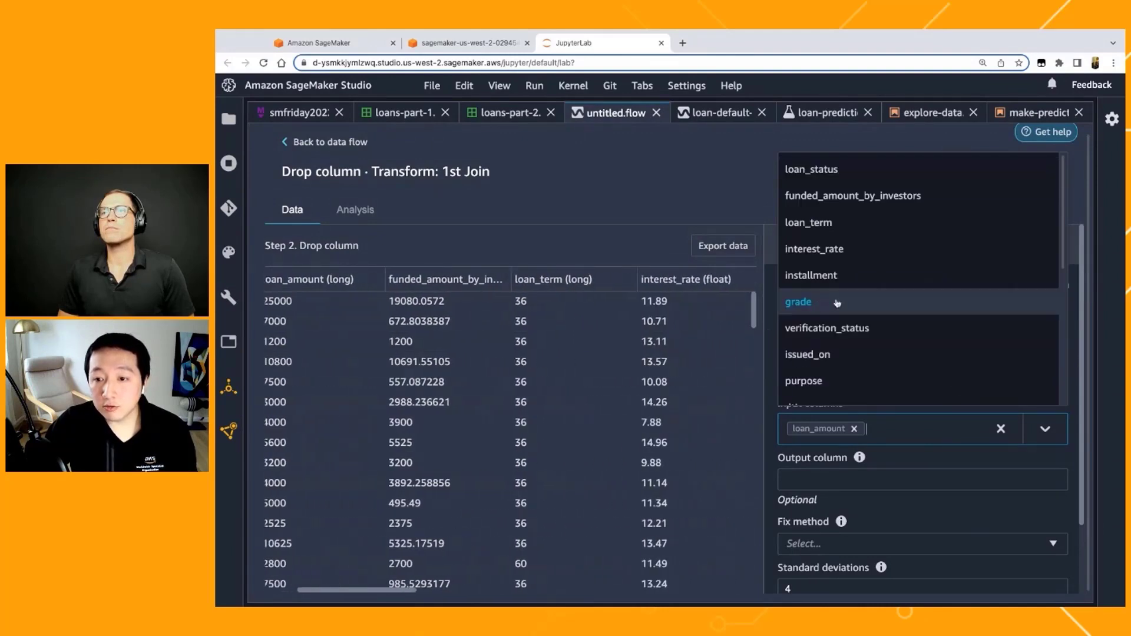
left_click(854, 254)
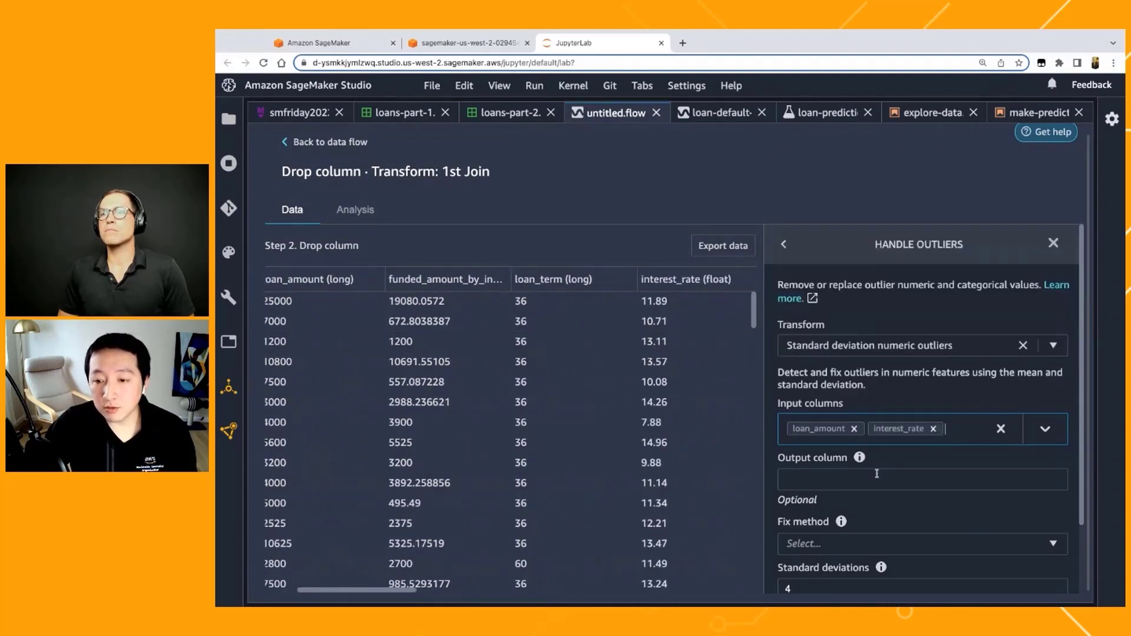
Step: Set the outlier fix method to Clip and the standard deviations to 3
scroll(878, 466, "down", 1)
scroll(836, 500, "down", 1)
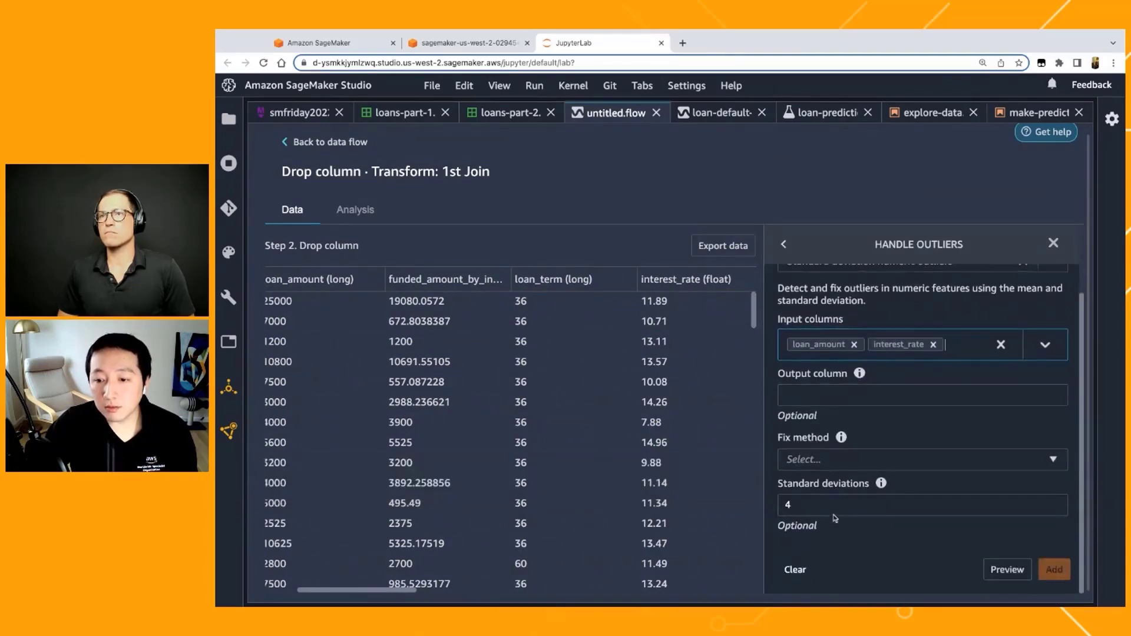
left_click(892, 461)
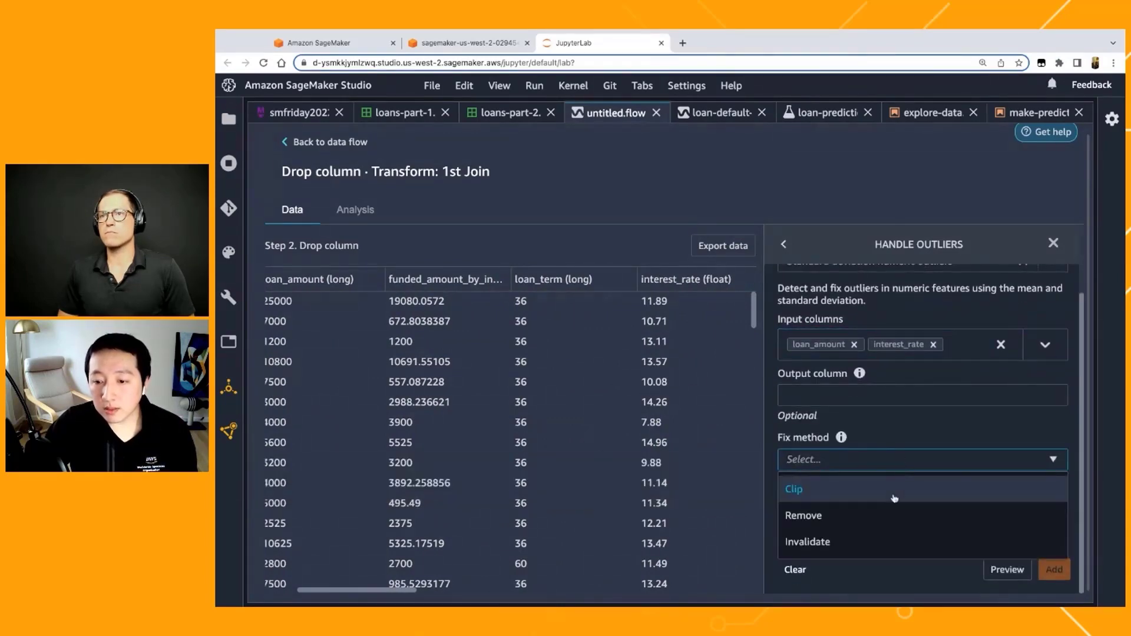
left_click(857, 490)
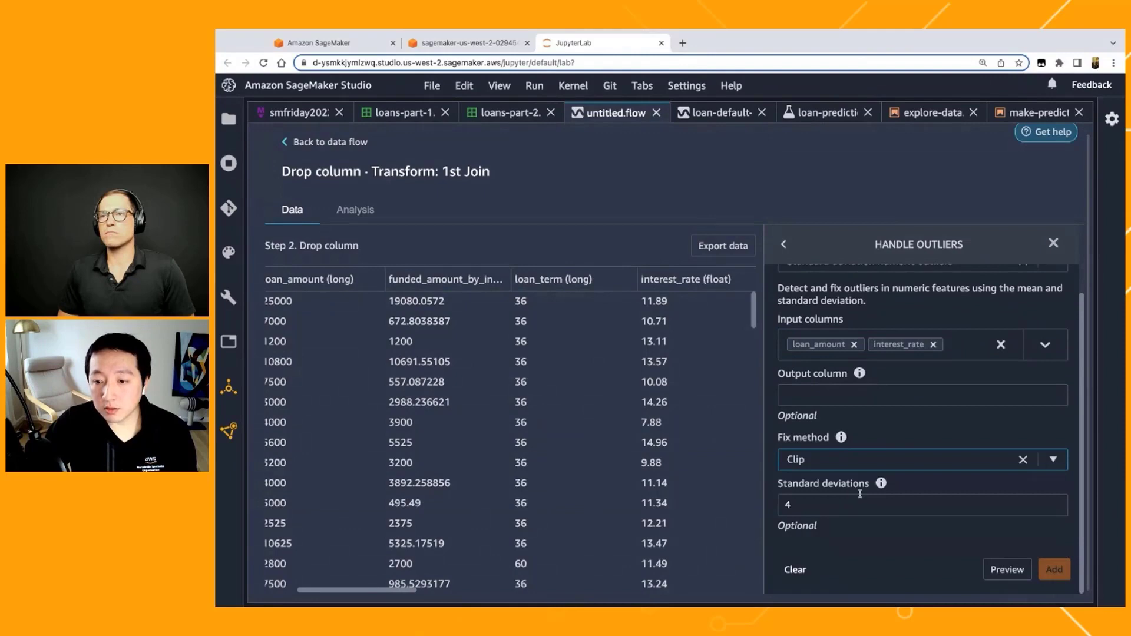
left_click(808, 504)
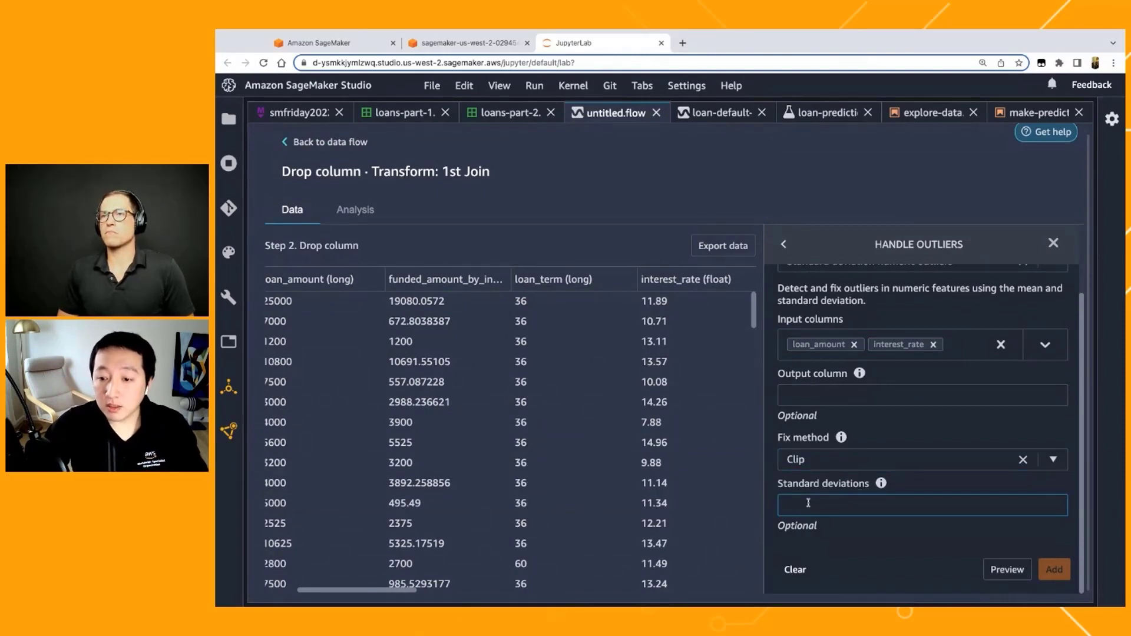
type("3")
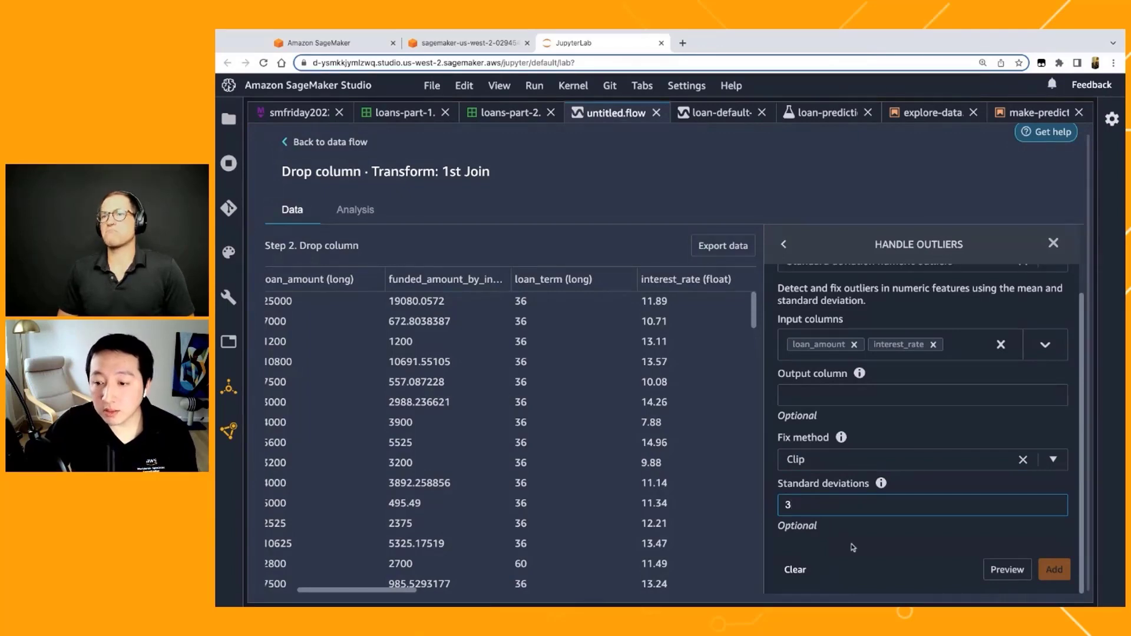
Step: Preview the outlier handling on the joined data and add it to the flow as a step
left_click(1001, 570)
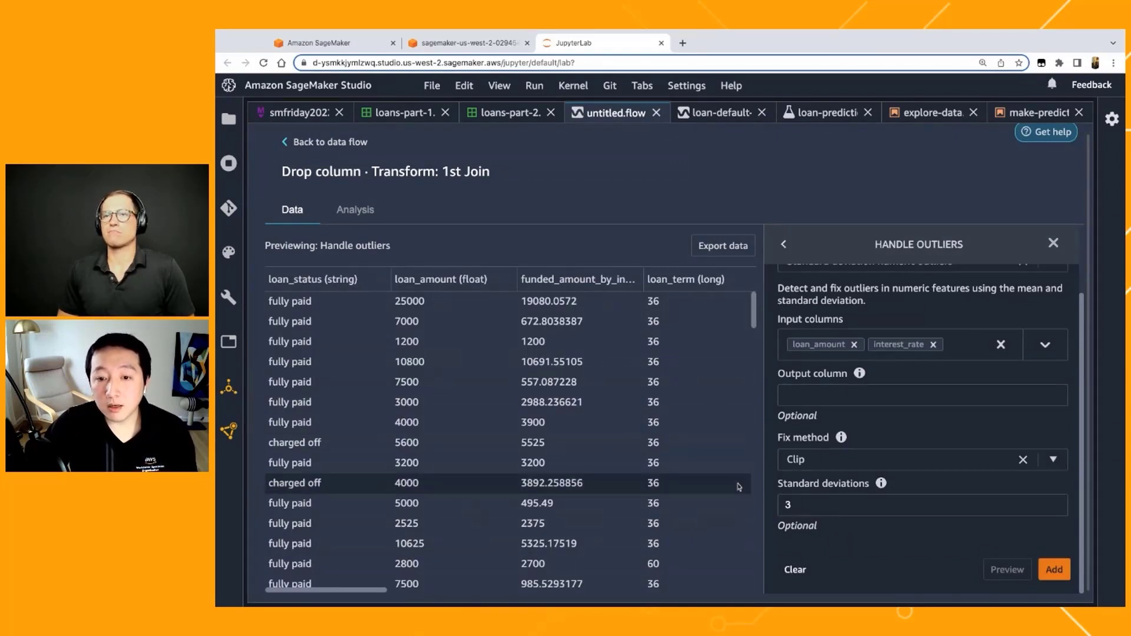
scroll(589, 439, "right", 1)
scroll(590, 438, "right", 1)
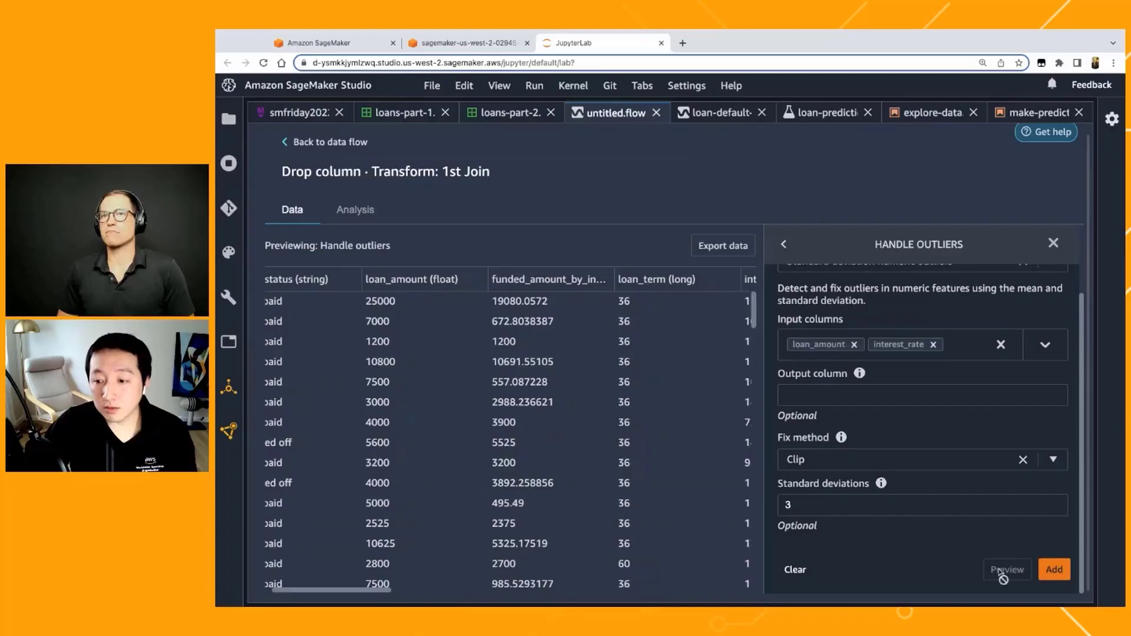
left_click(1053, 569)
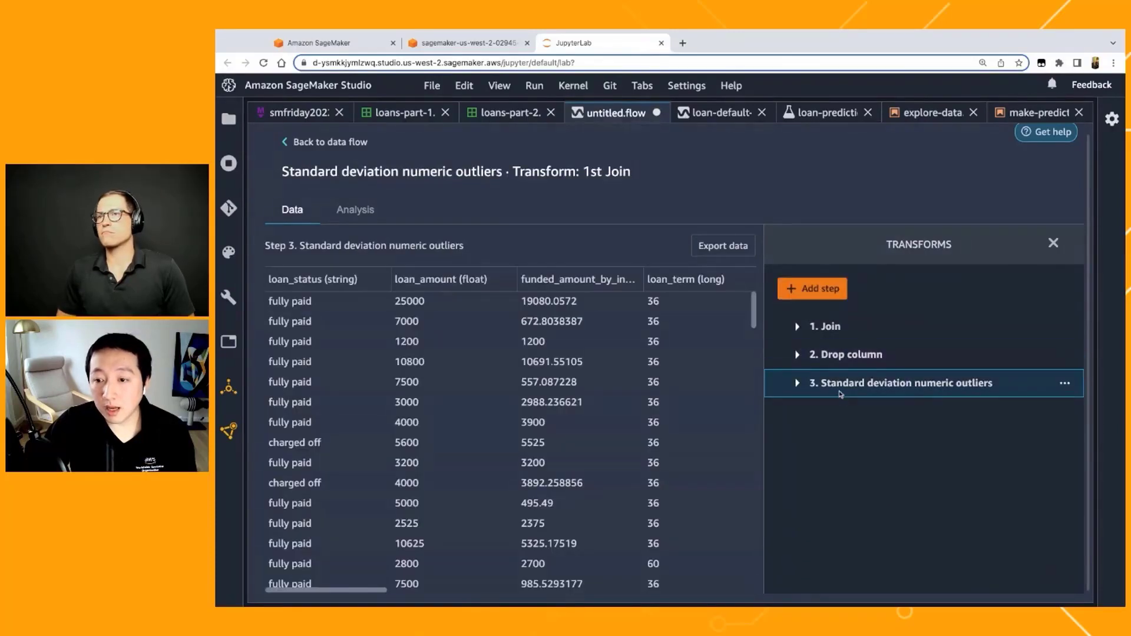
Step: Start a Process numeric transform step that scales values with the Standard scaler
left_click(827, 288)
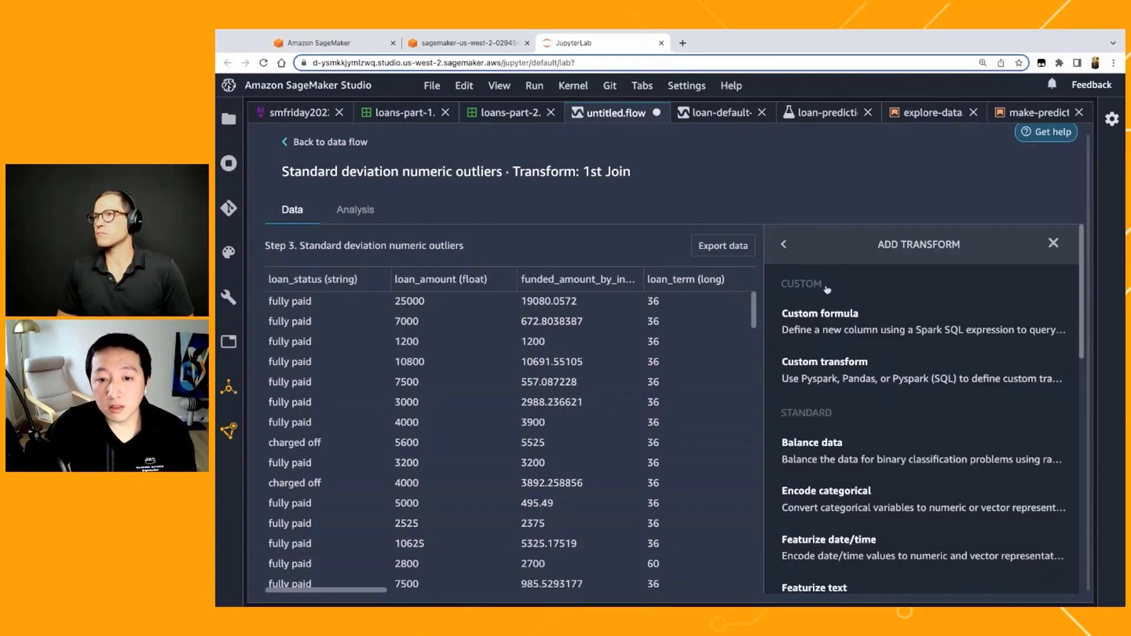
scroll(816, 392, "down", 1)
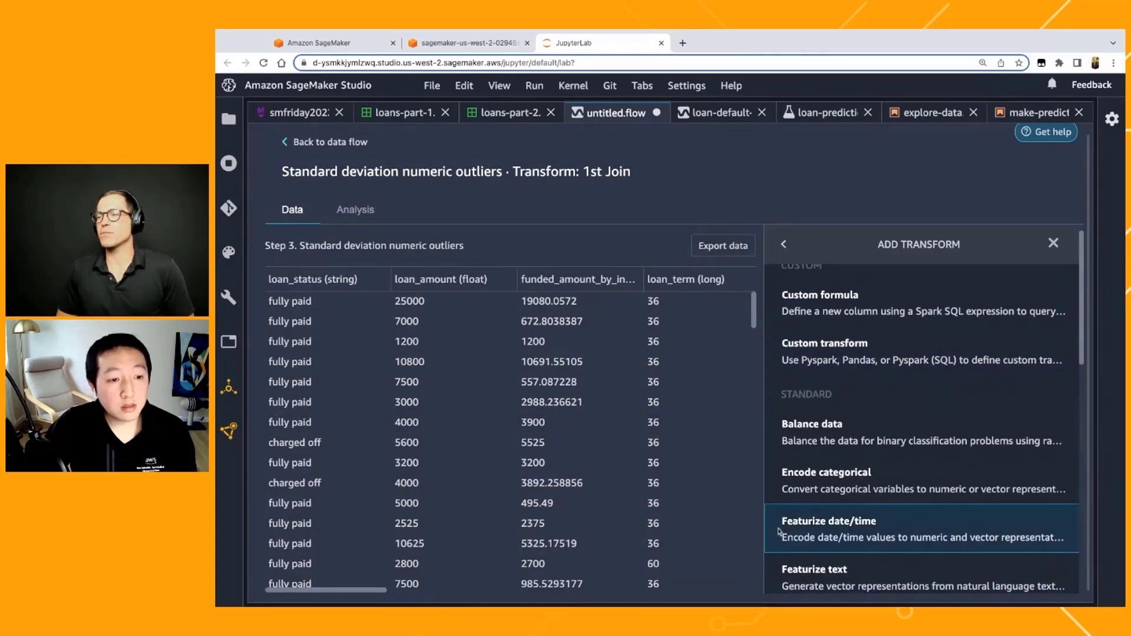
scroll(836, 533, "down", 3)
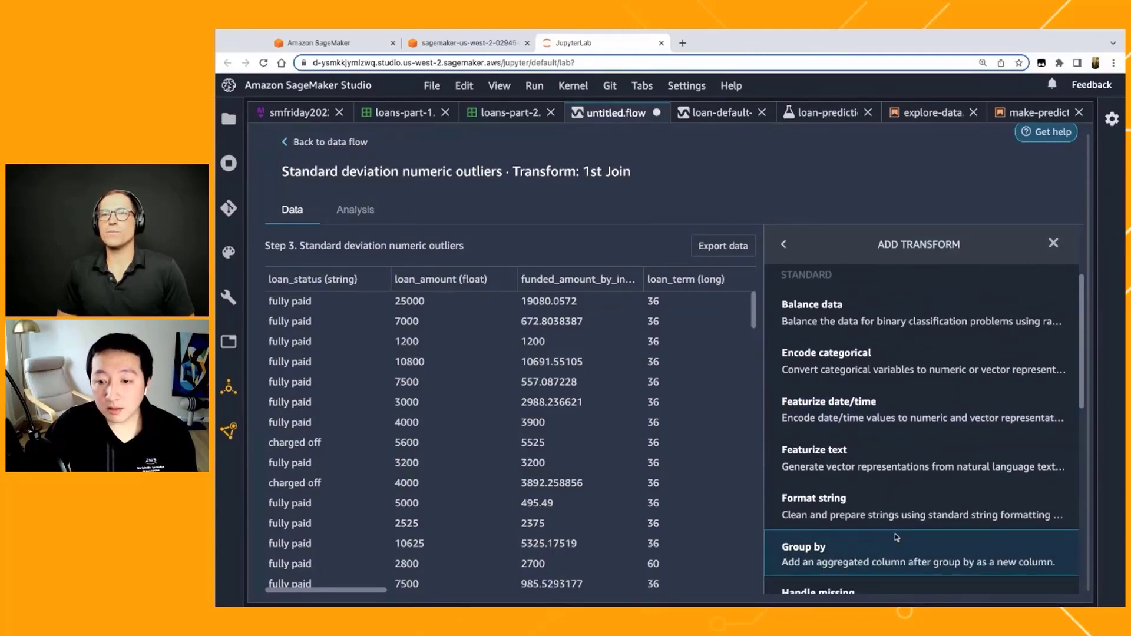
scroll(895, 536, "down", 3)
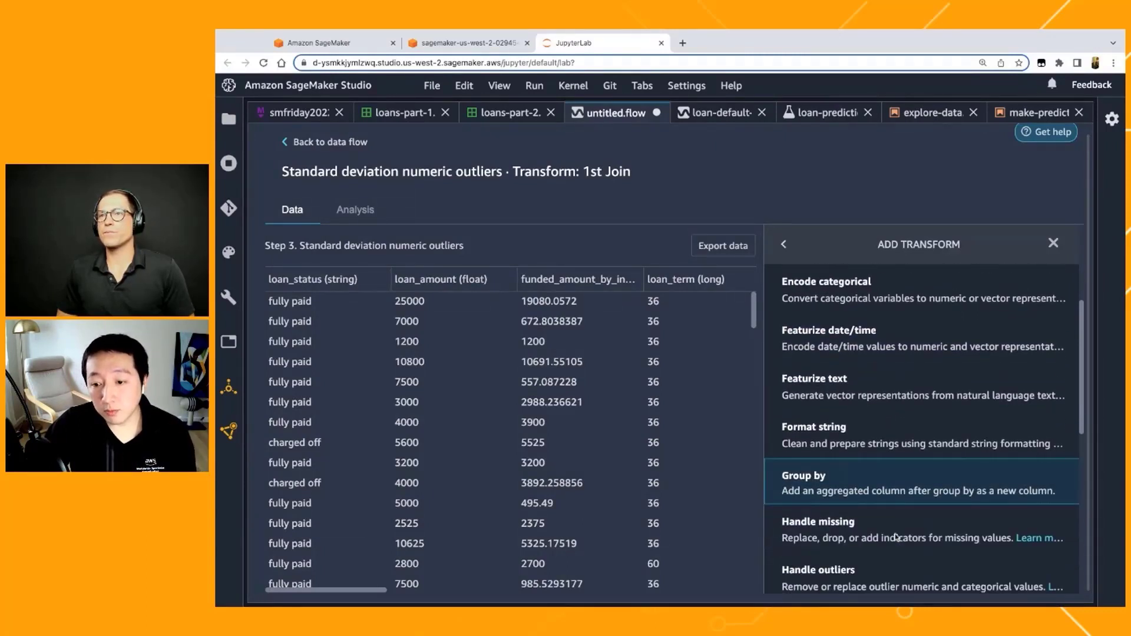
scroll(896, 537, "down", 5)
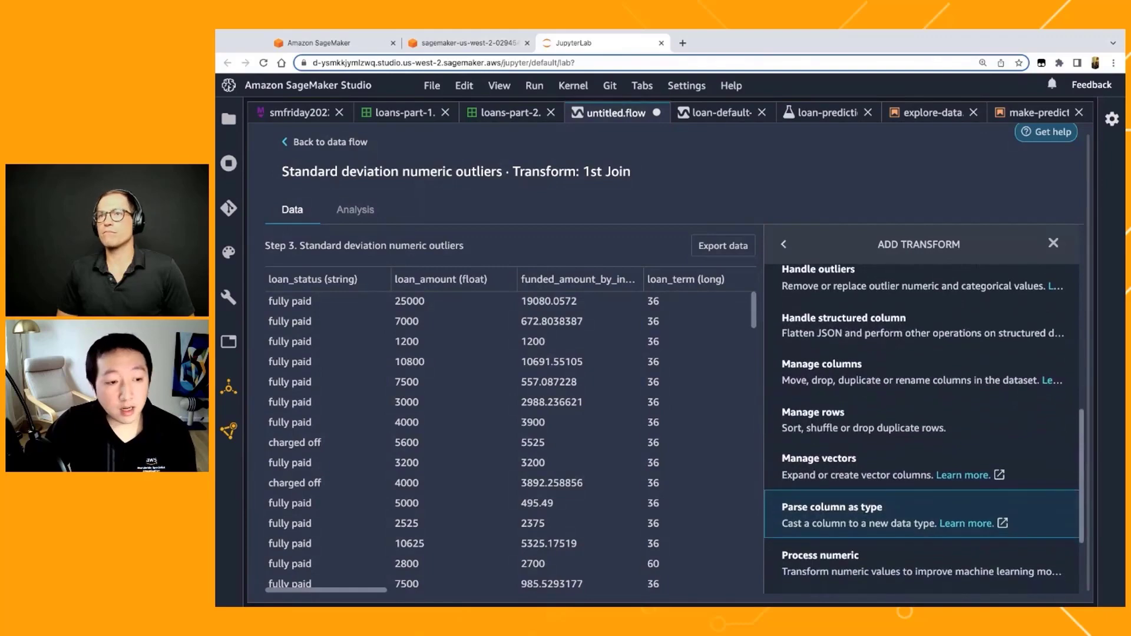
scroll(895, 494, "down", 2)
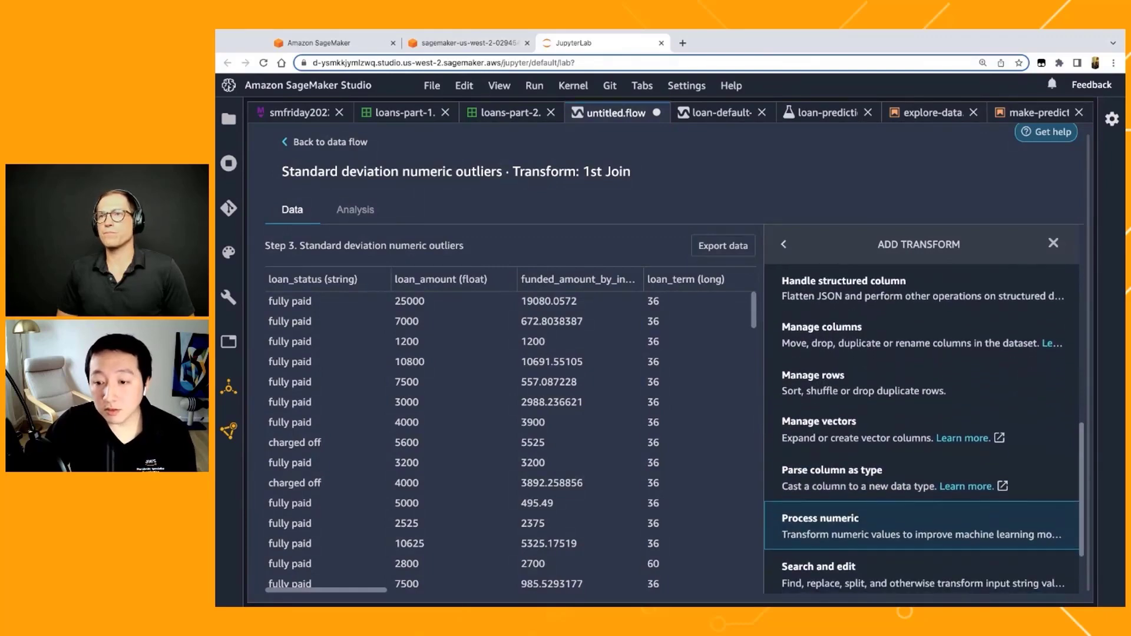
scroll(854, 501, "down", 1)
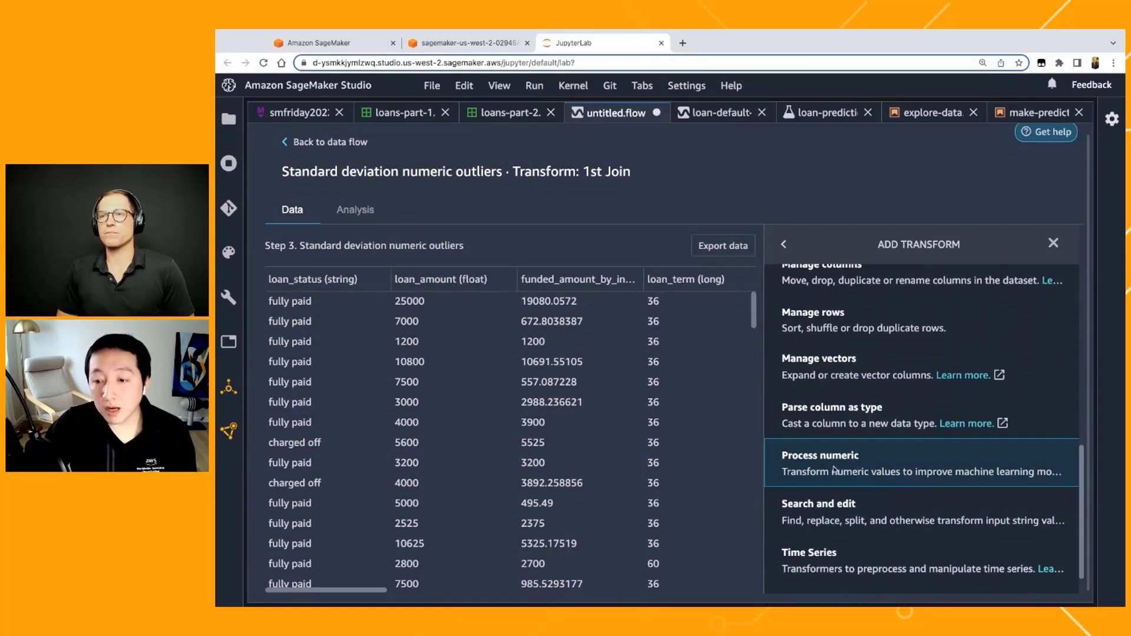
left_click(814, 466)
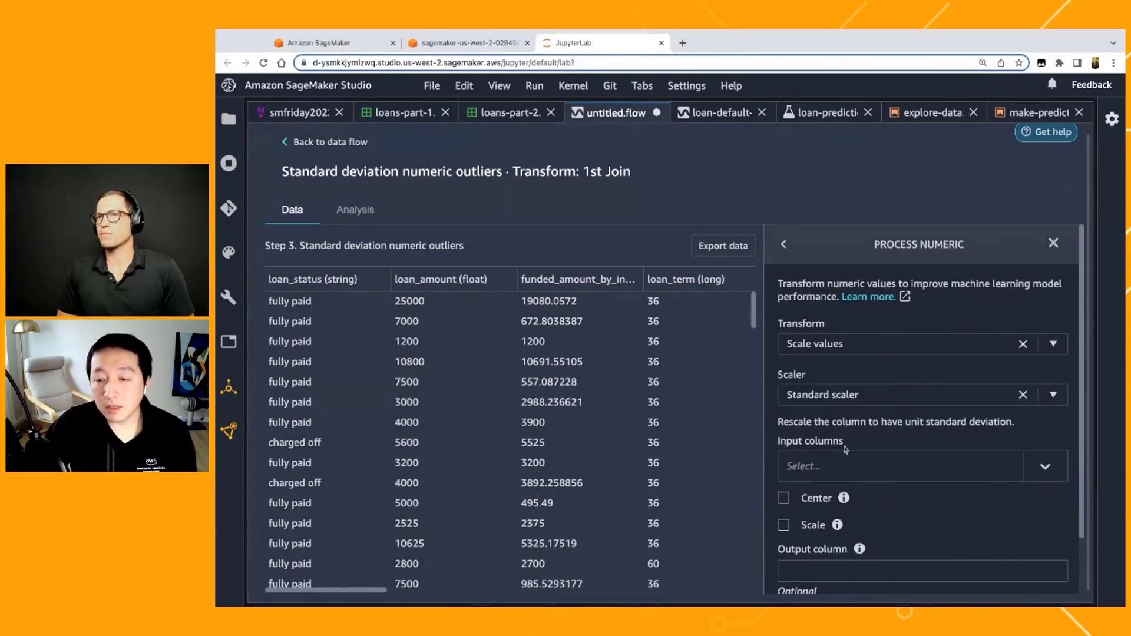
left_click(866, 395)
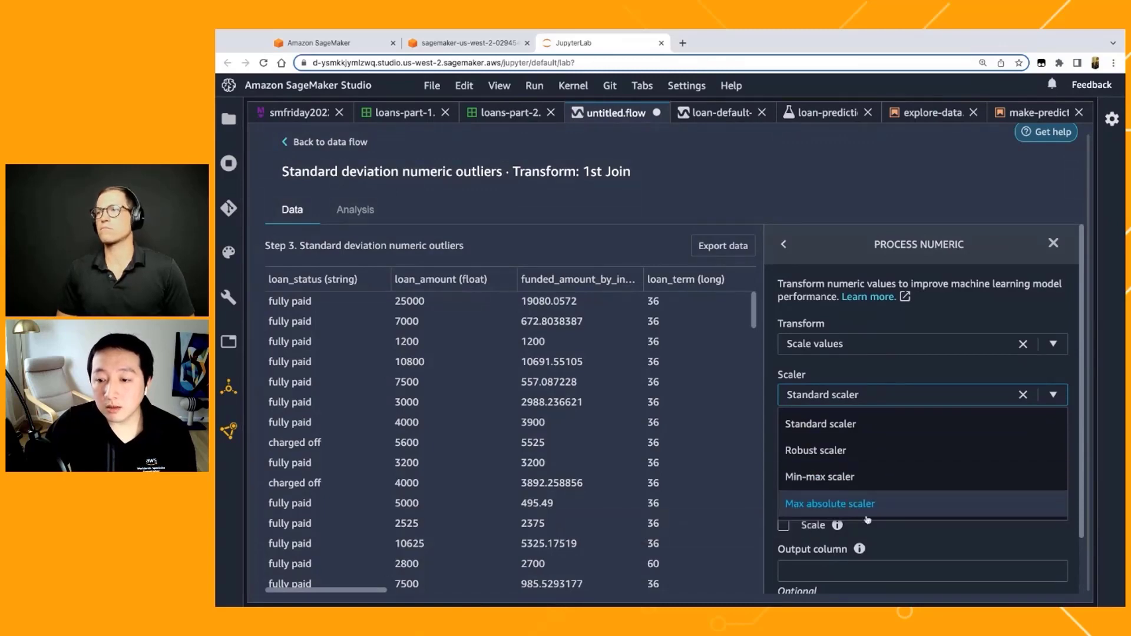
left_click(847, 425)
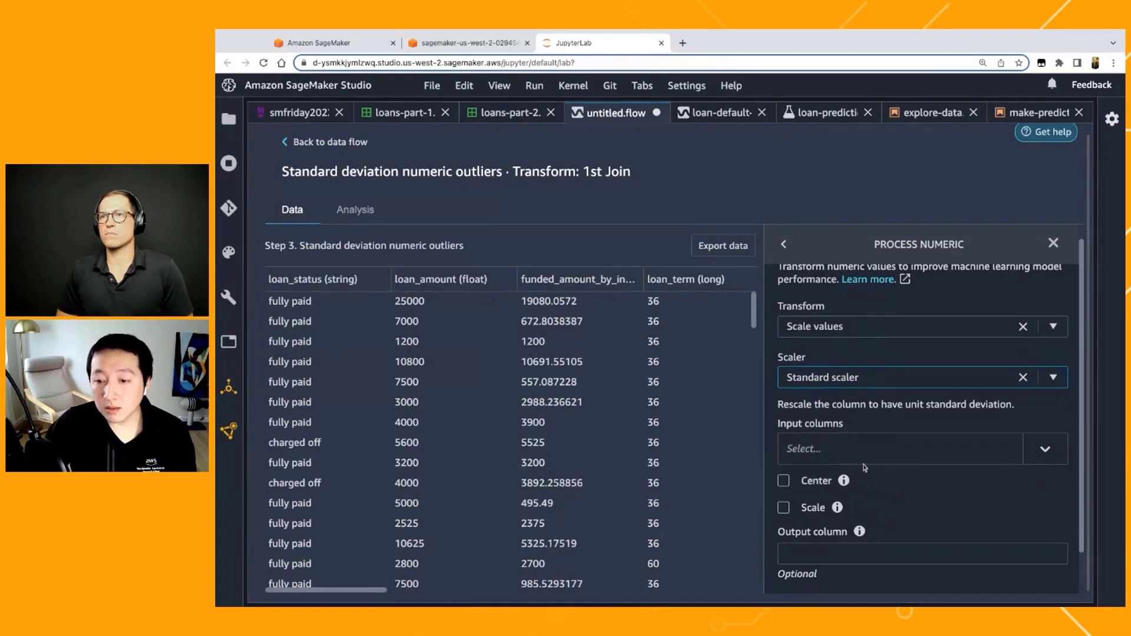
Step: Select loan_amount and funded_amount_by_investors as input columns for the Standard scaler transform
scroll(942, 458, "down", 1)
left_click(952, 444)
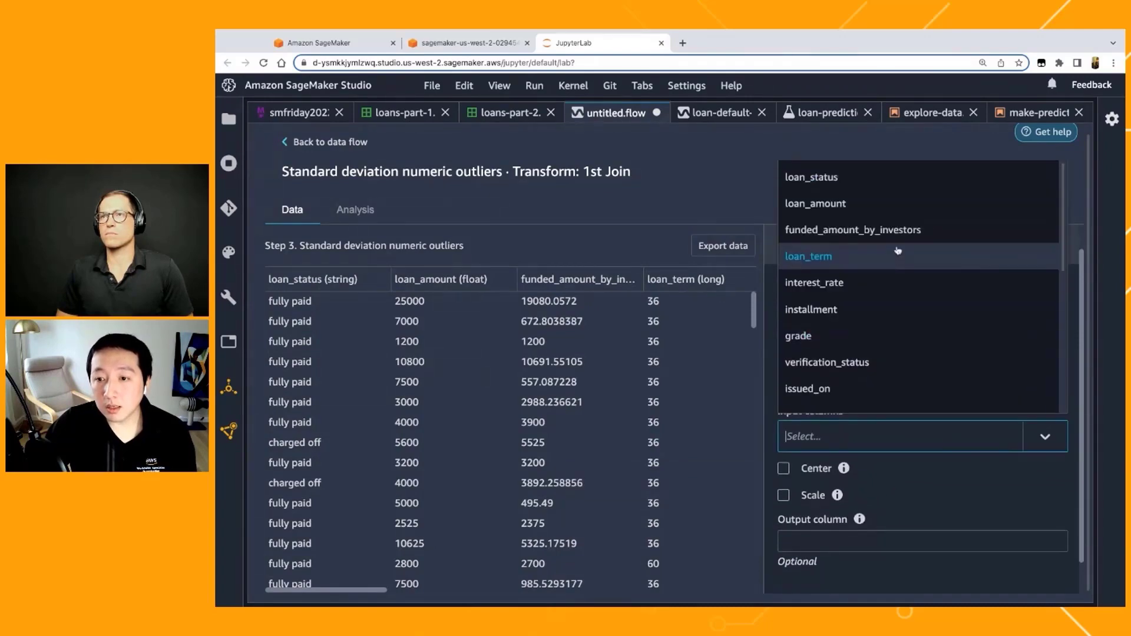
left_click(898, 206)
left_click(904, 436)
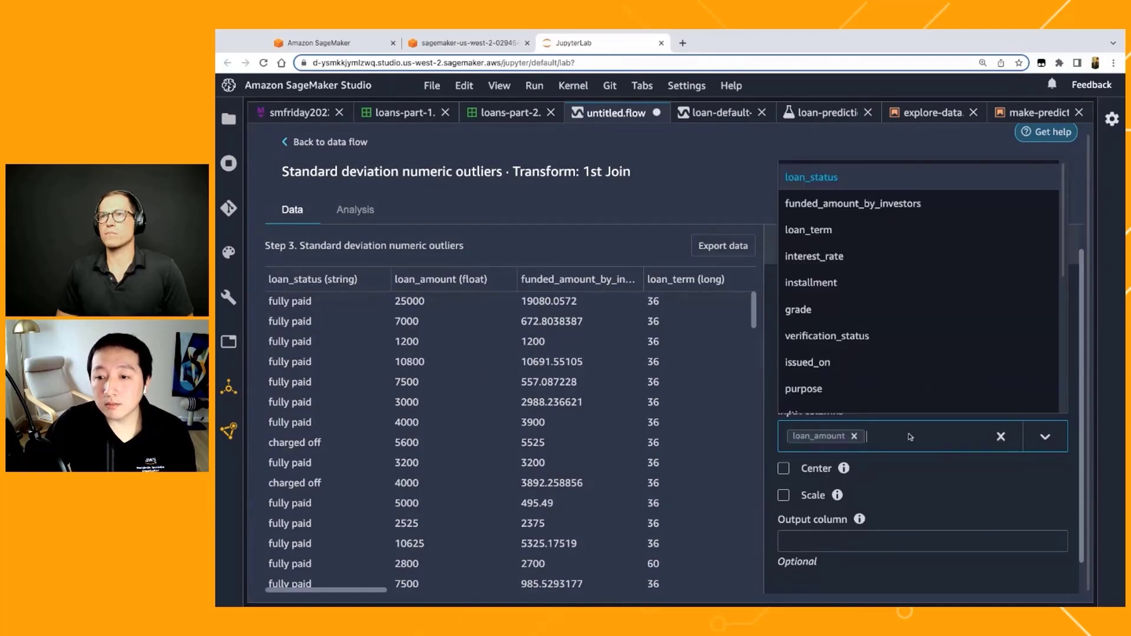
left_click(869, 203)
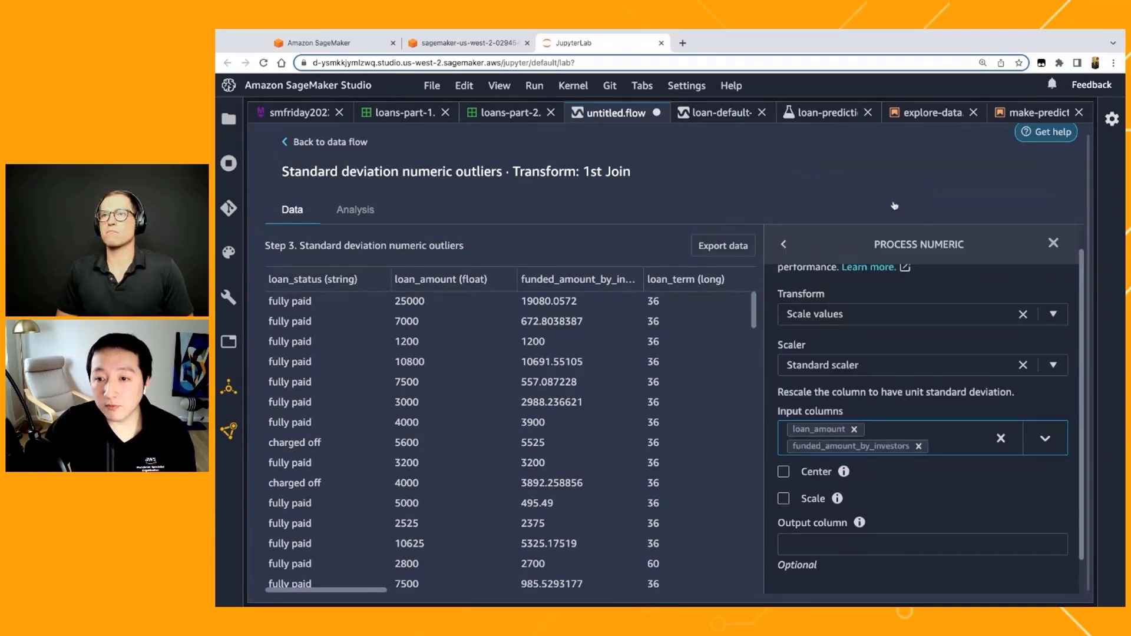
left_click(957, 448)
scroll(883, 348, "down", 4)
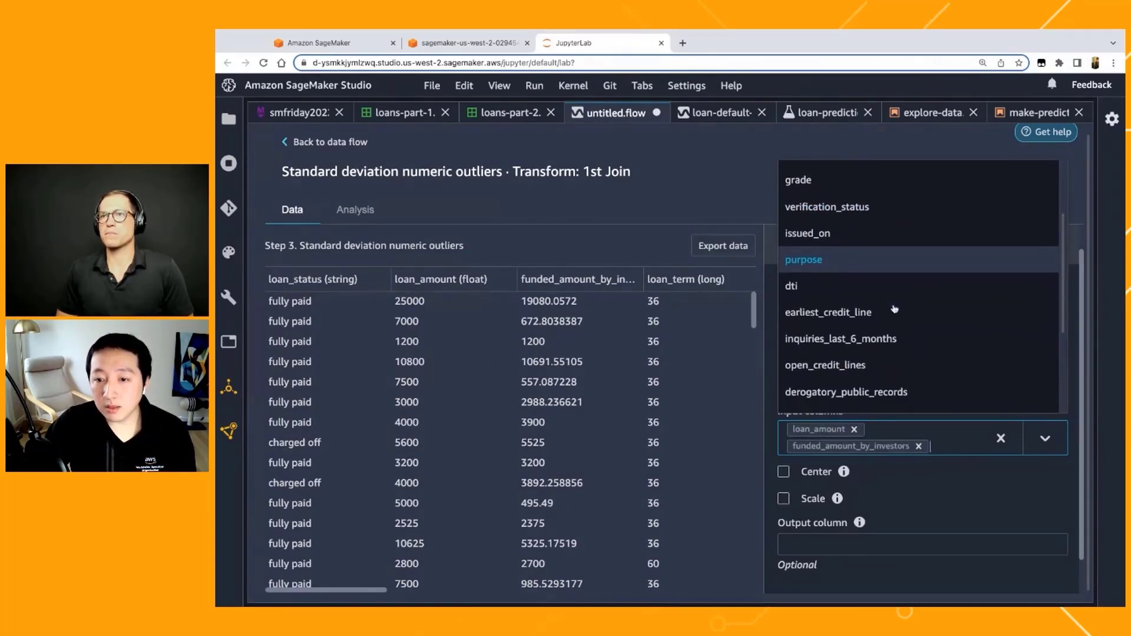
scroll(883, 347, "down", 2)
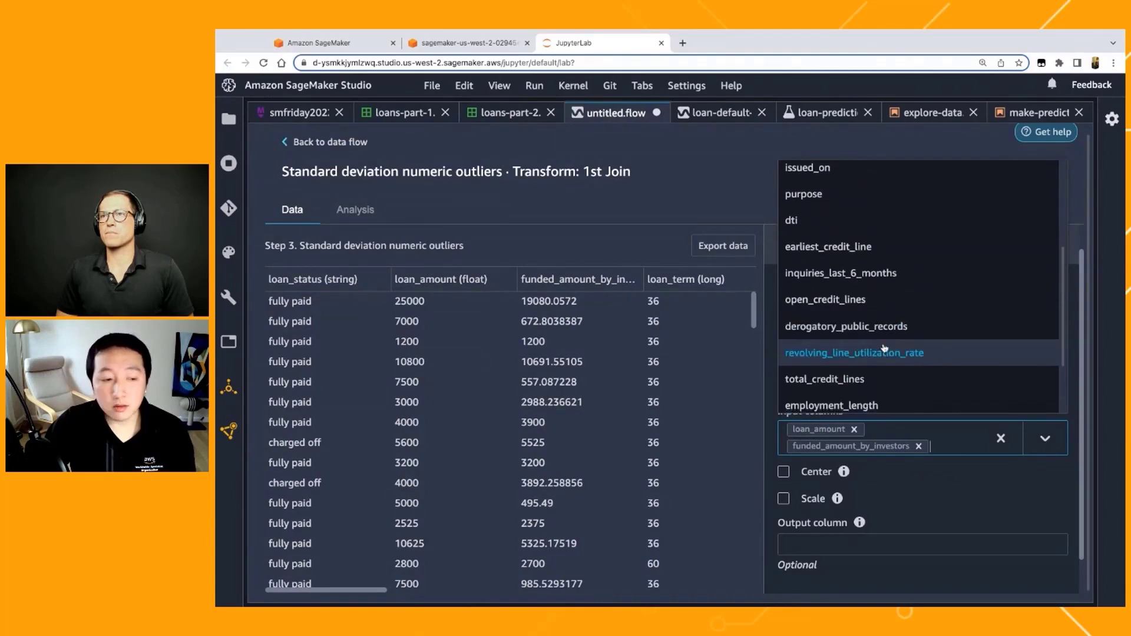
scroll(883, 347, "down", 3)
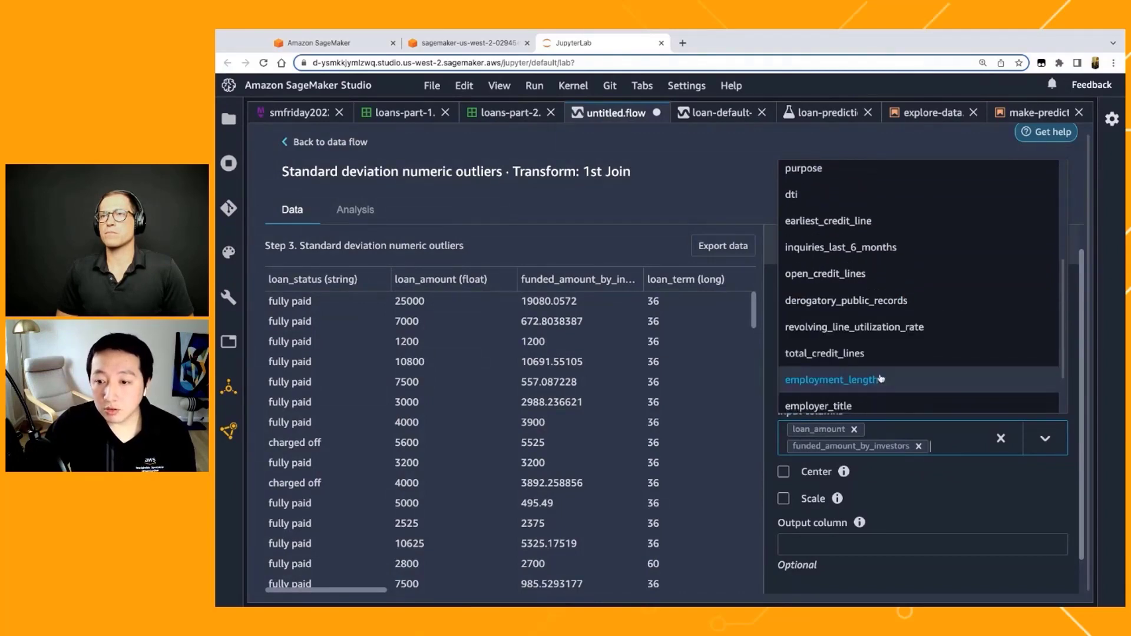
left_click(951, 467)
Step: Enable both the Center and Scale options for the Standard scaler
mouse_move(799, 476)
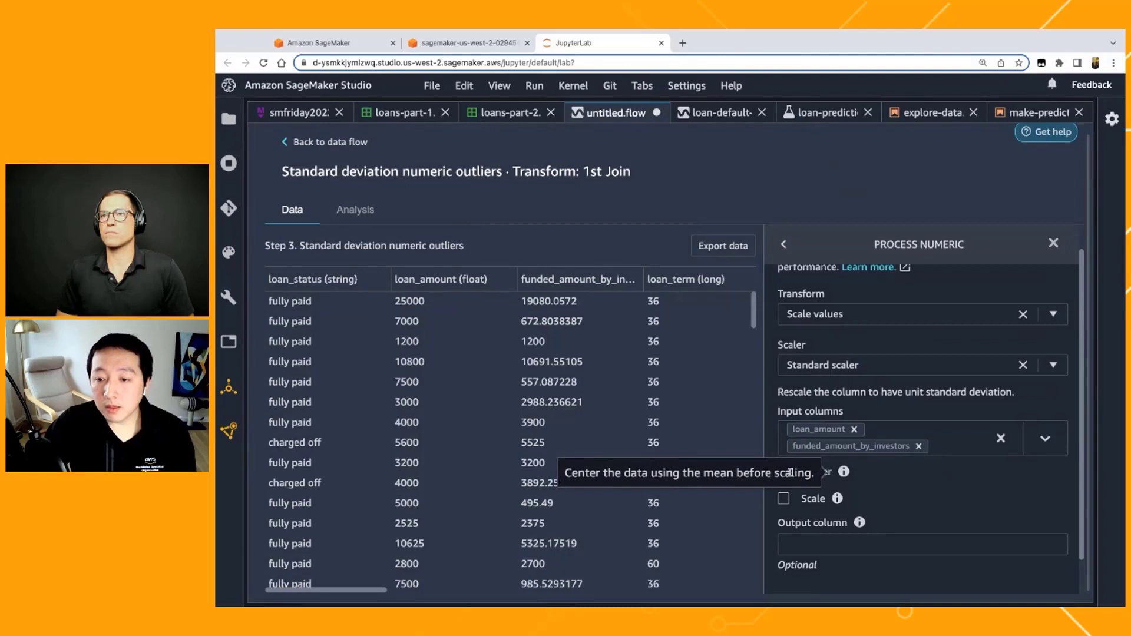
left_click(783, 472)
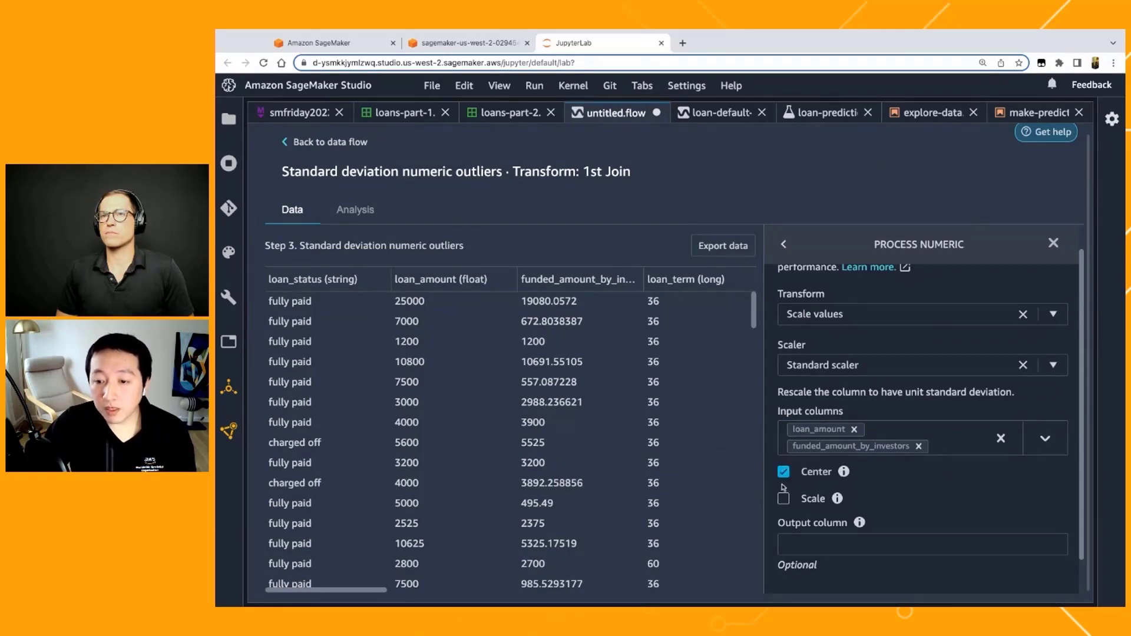
left_click(784, 499)
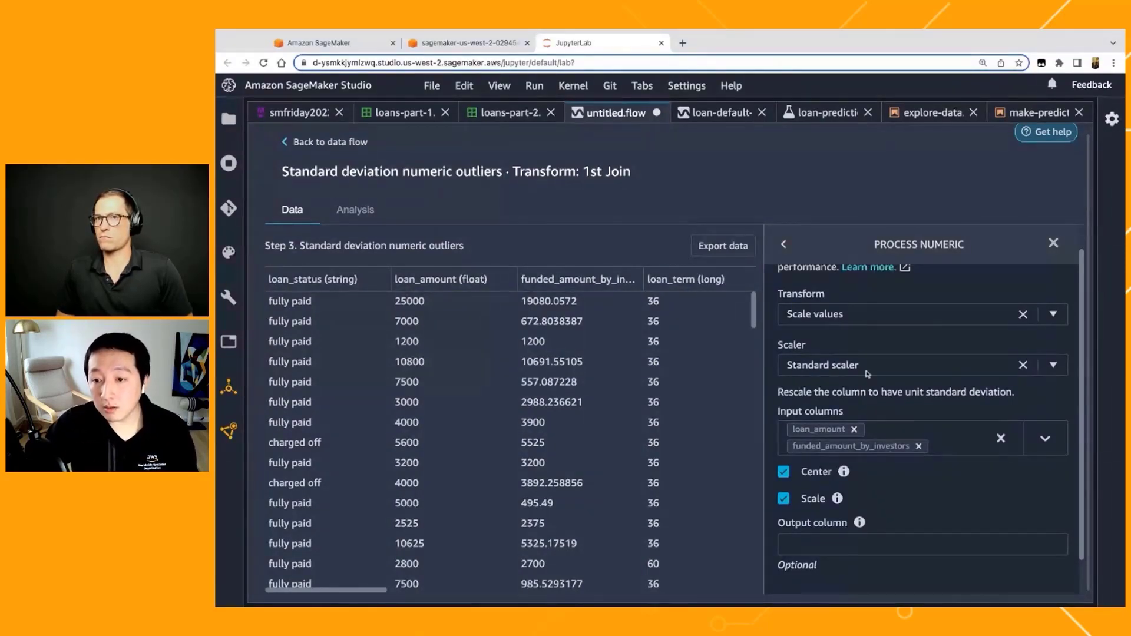
Step: Preview the scaled values on the joined data and add the scaling transform to the flow as a step
scroll(869, 375, "up", 1)
scroll(841, 401, "down", 2)
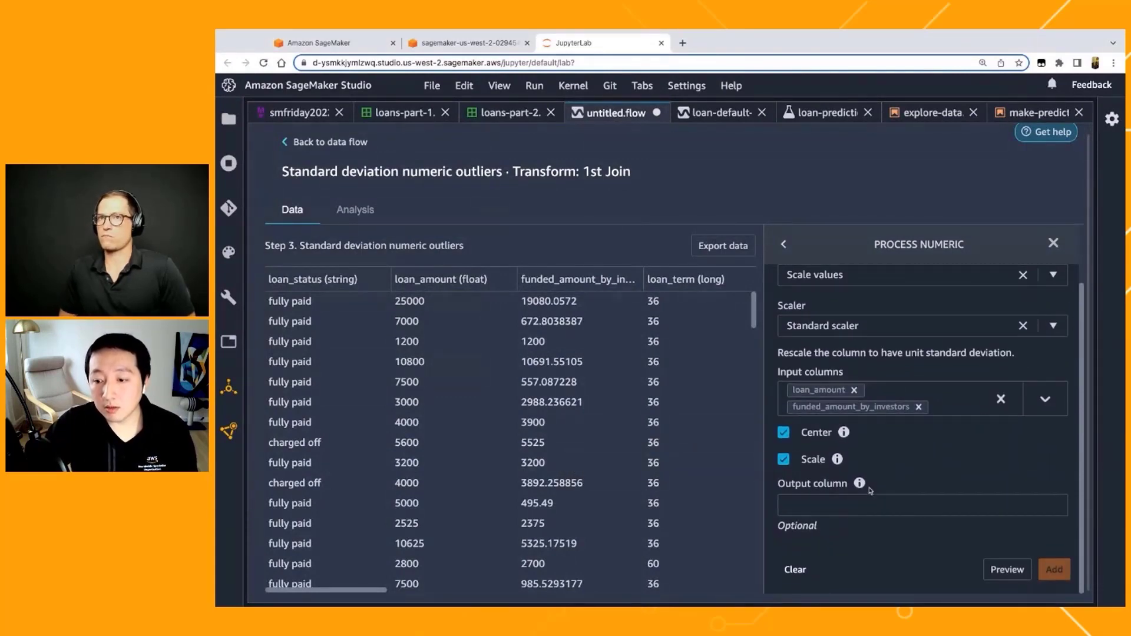
left_click(1007, 570)
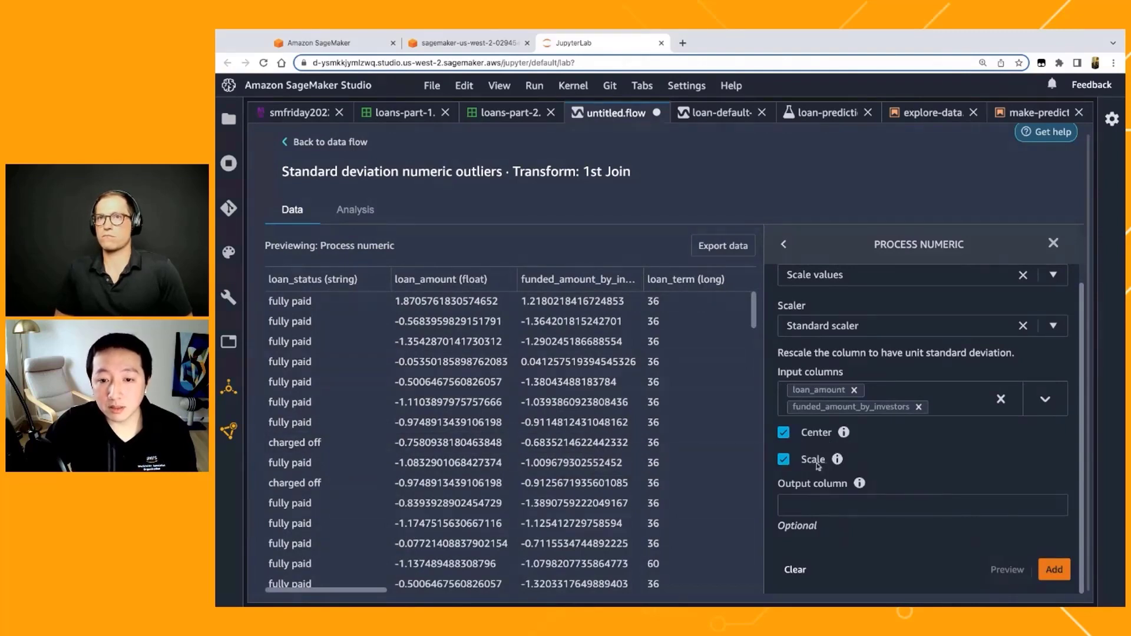
left_click(1054, 569)
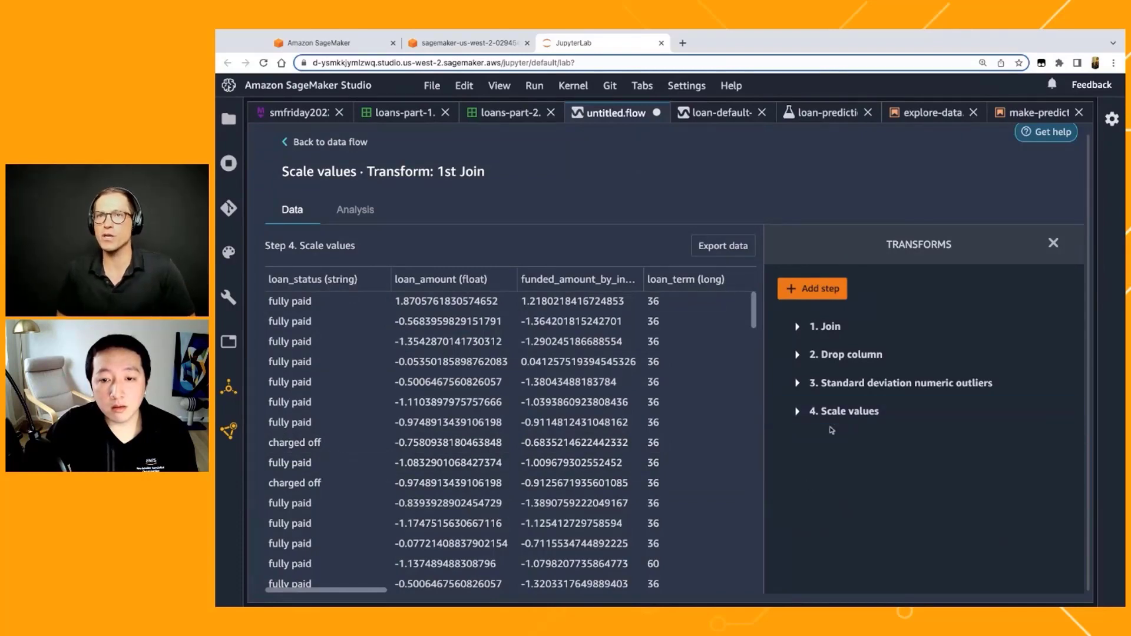
Step: Start a new Featurize text transform step on the joined data and set its transform to Vectorize
left_click(835, 293)
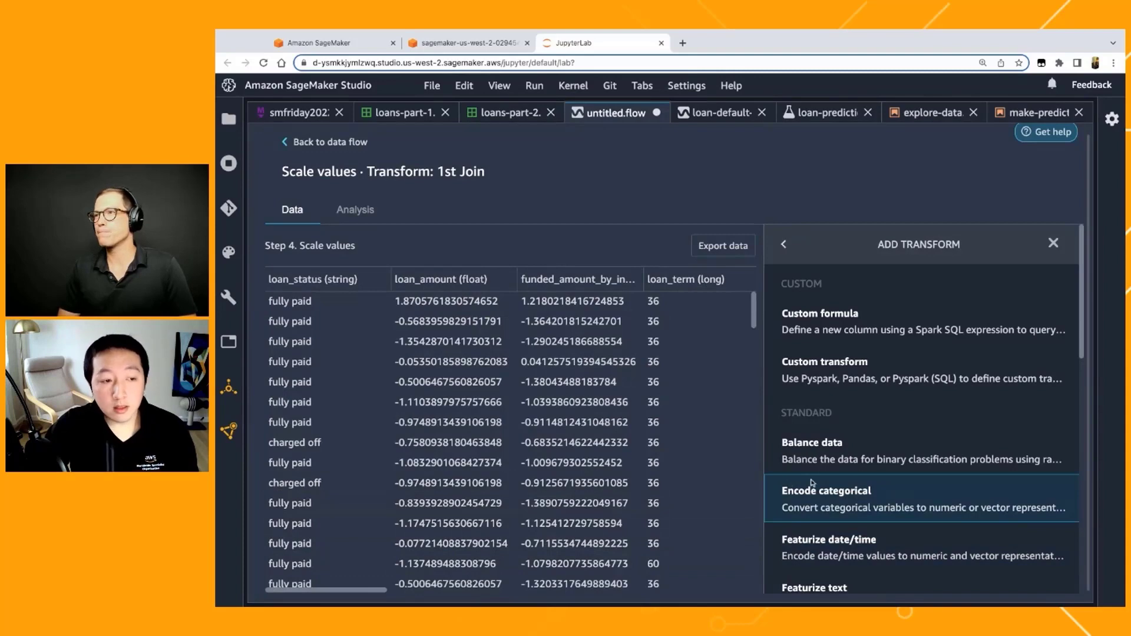
scroll(651, 437, "right", 5)
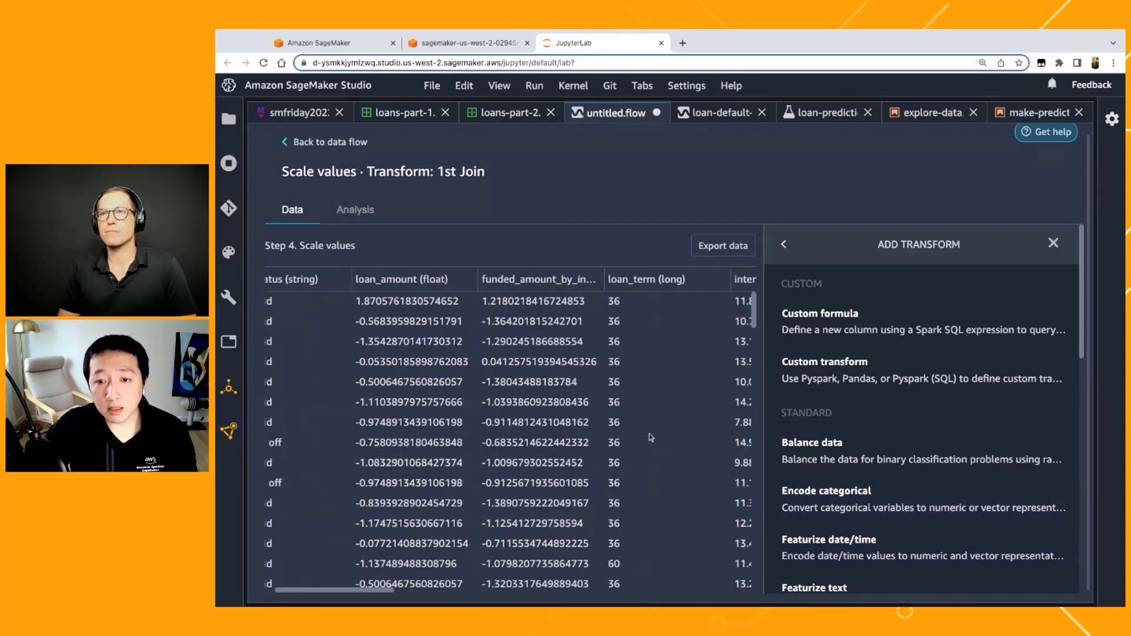
scroll(651, 437, "right", 6)
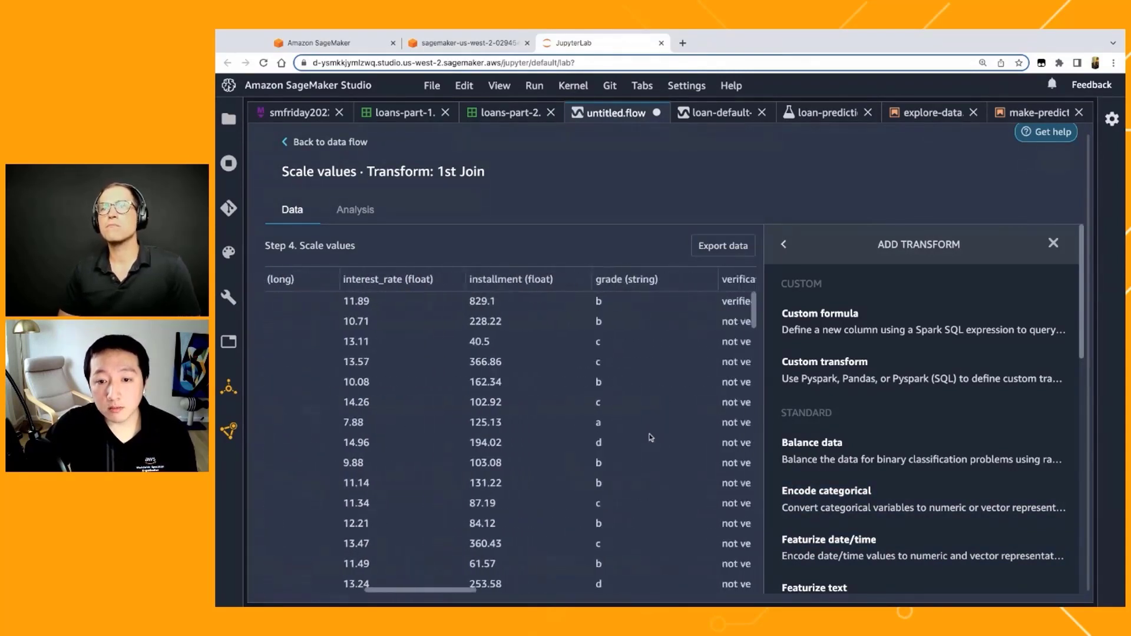
scroll(650, 437, "right", 8)
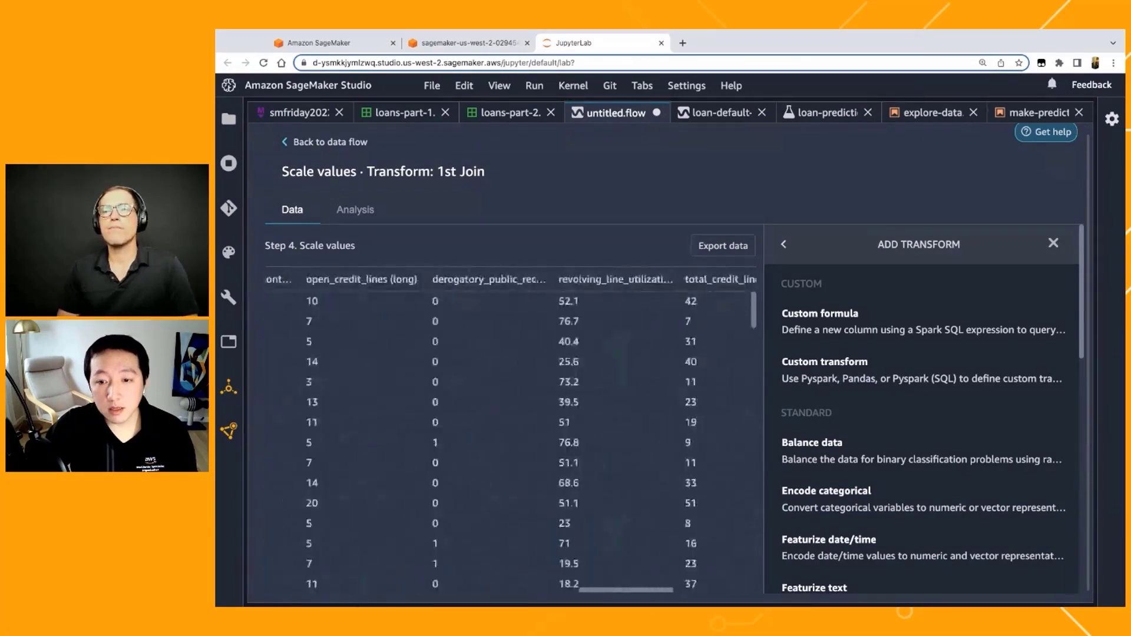
scroll(563, 337, "right", 3)
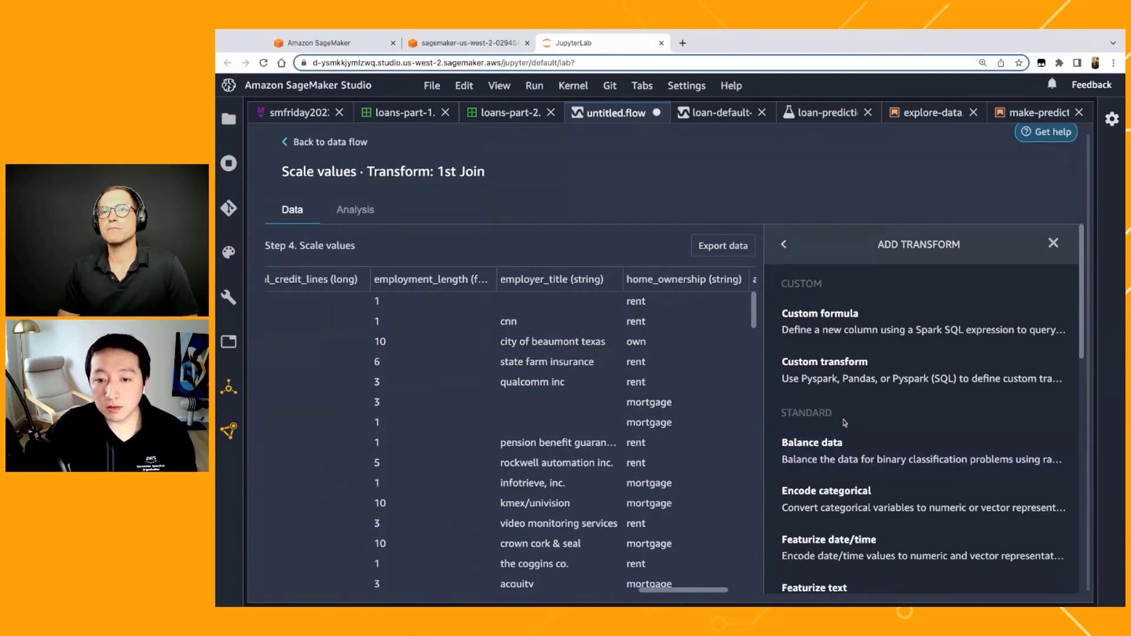
scroll(996, 494, "down", 1)
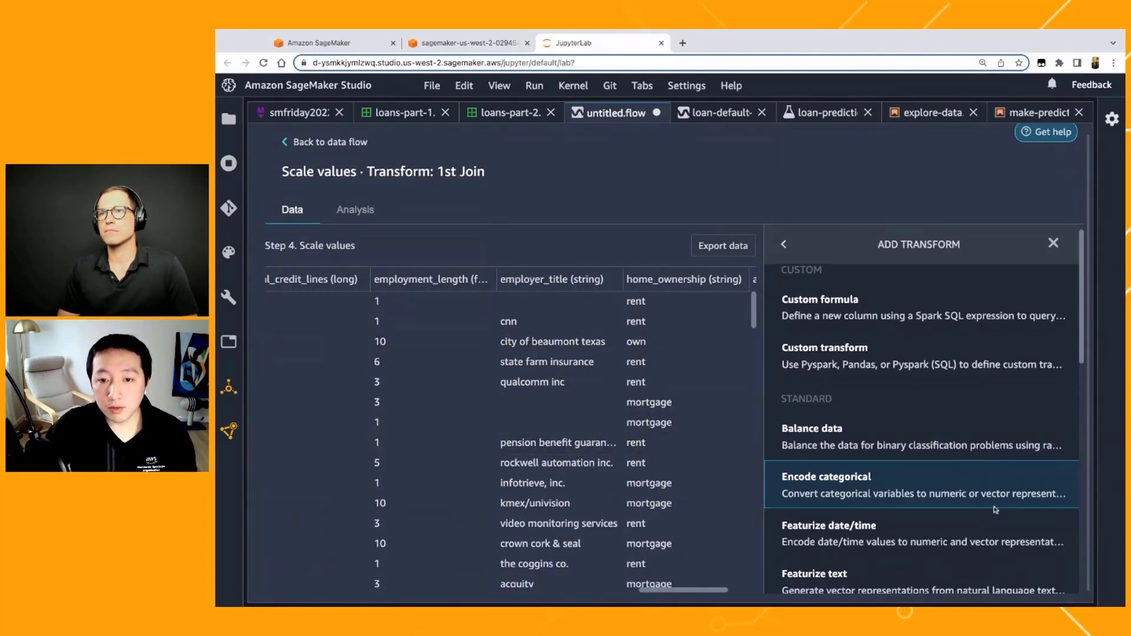
scroll(969, 483, "down", 1)
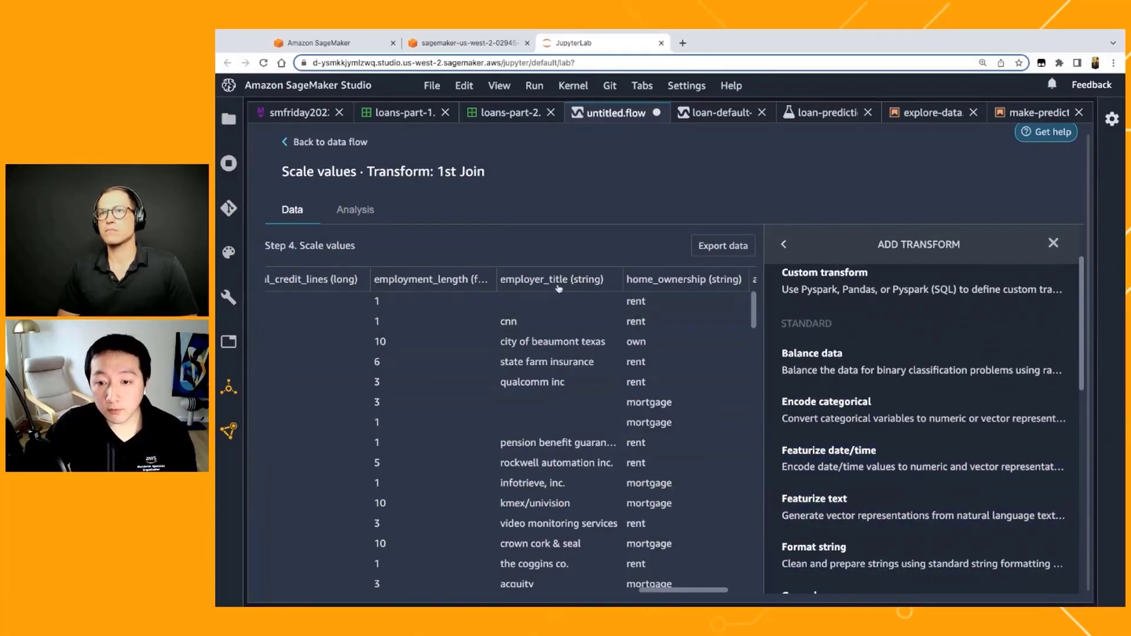
left_click(879, 511)
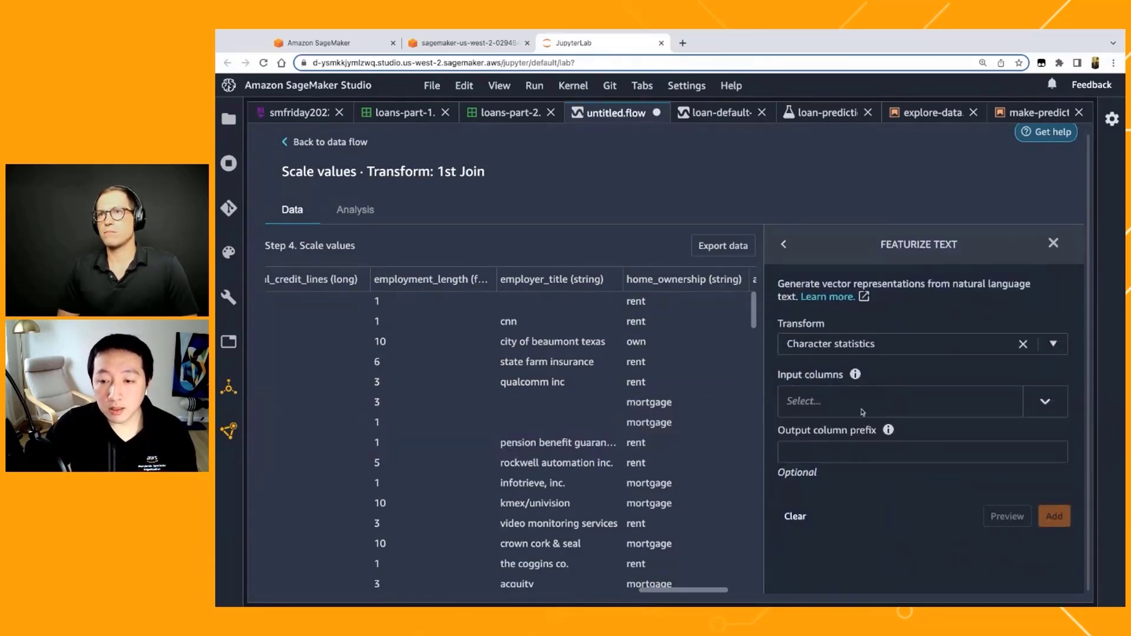
left_click(912, 348)
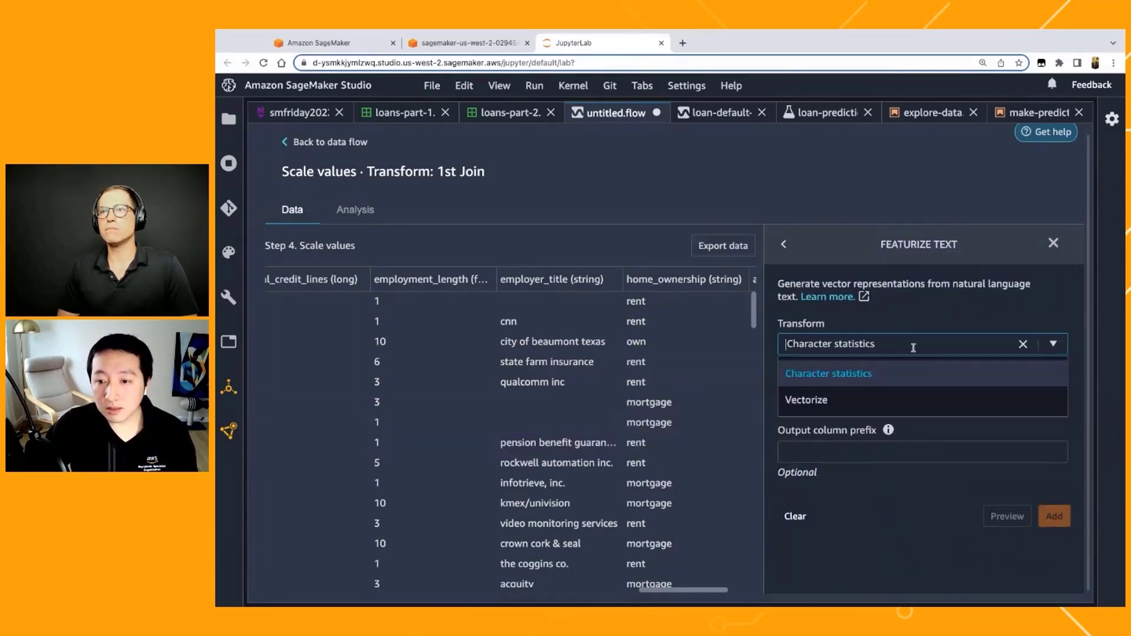
left_click(903, 395)
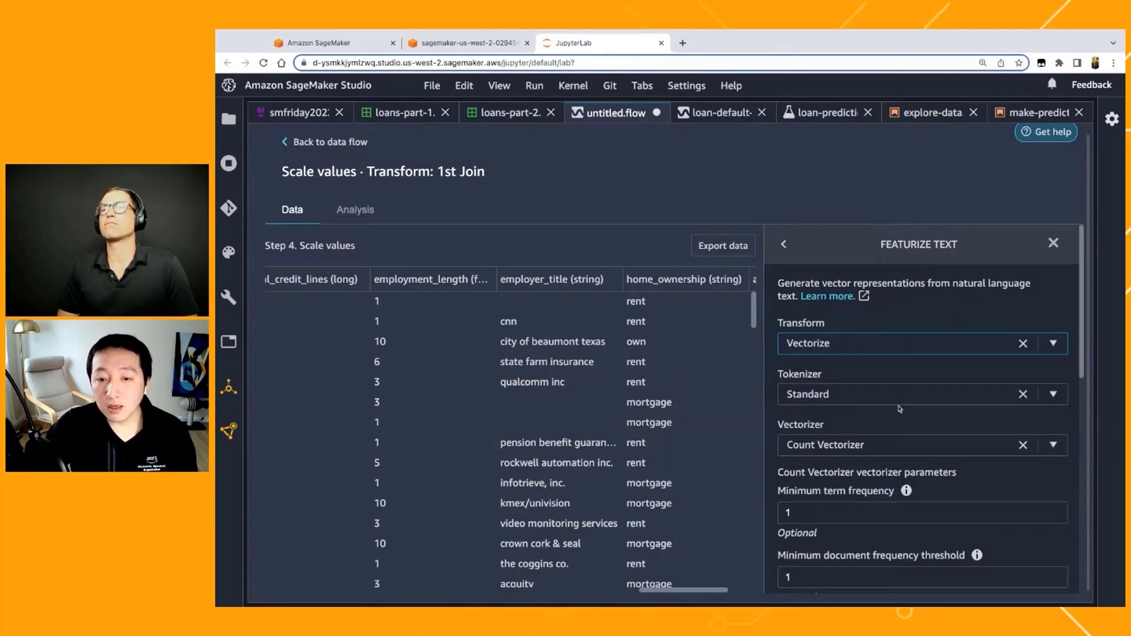
Step: Set the Count Vectorizer's minimum term frequency to 0.3
scroll(900, 406, "down", 1)
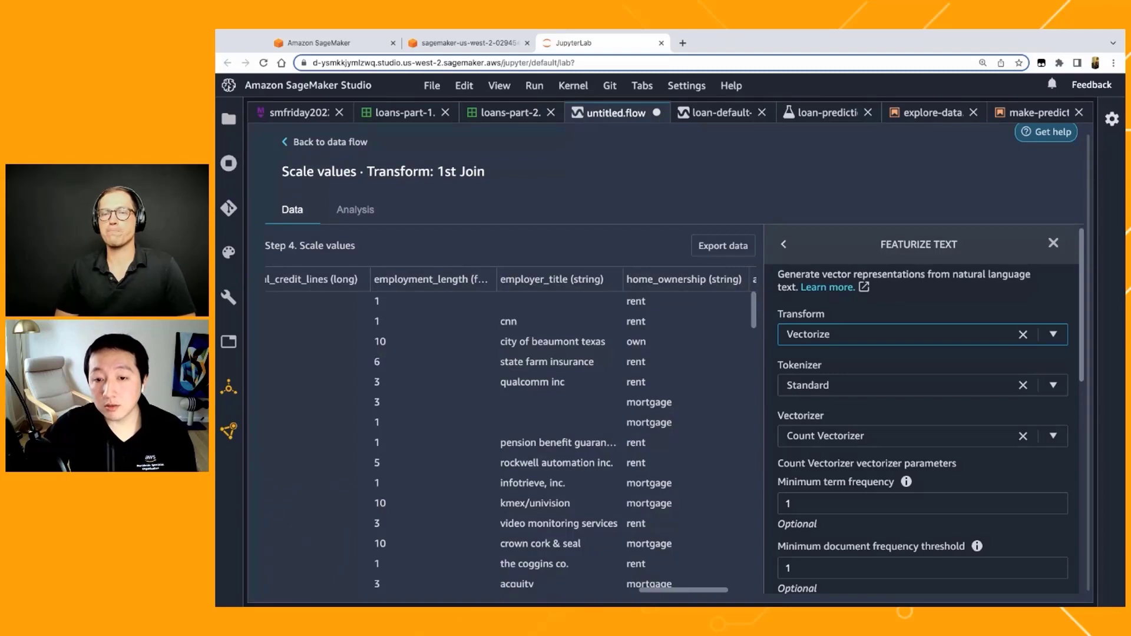
scroll(875, 507, "down", 1)
scroll(874, 507, "down", 1)
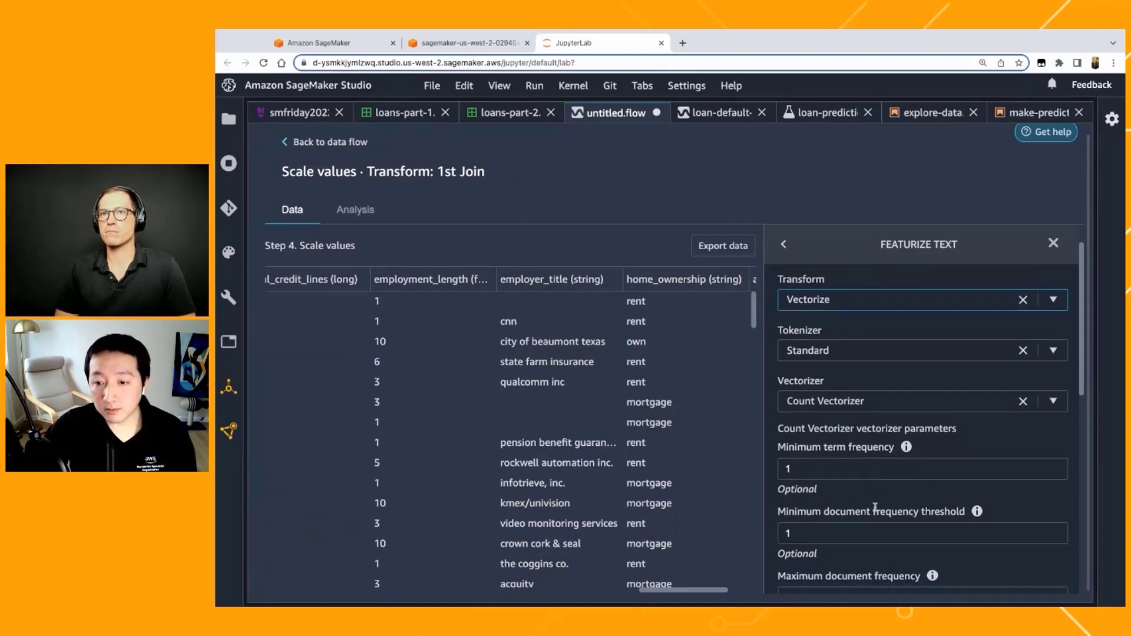
scroll(869, 455, "down", 2)
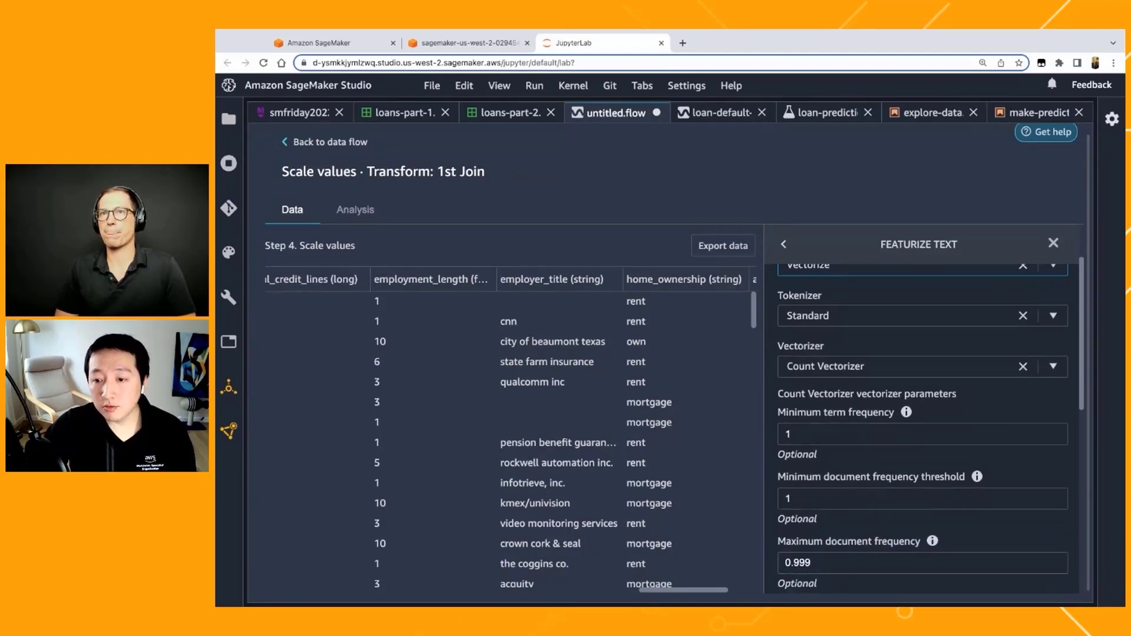
left_click(869, 455)
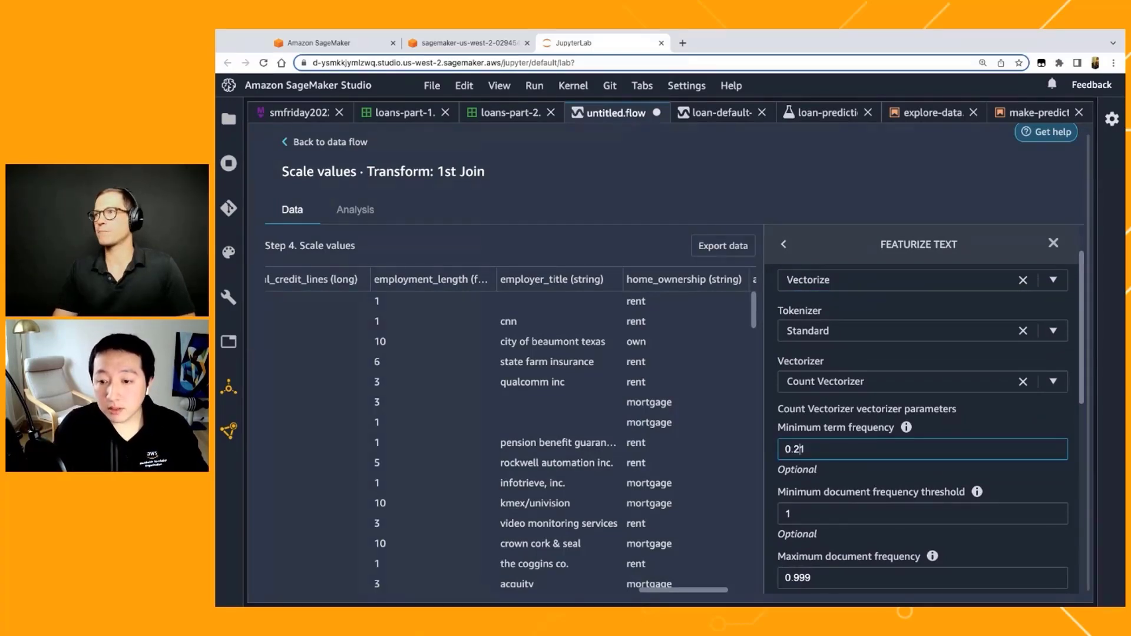
scroll(880, 498, "down", 4)
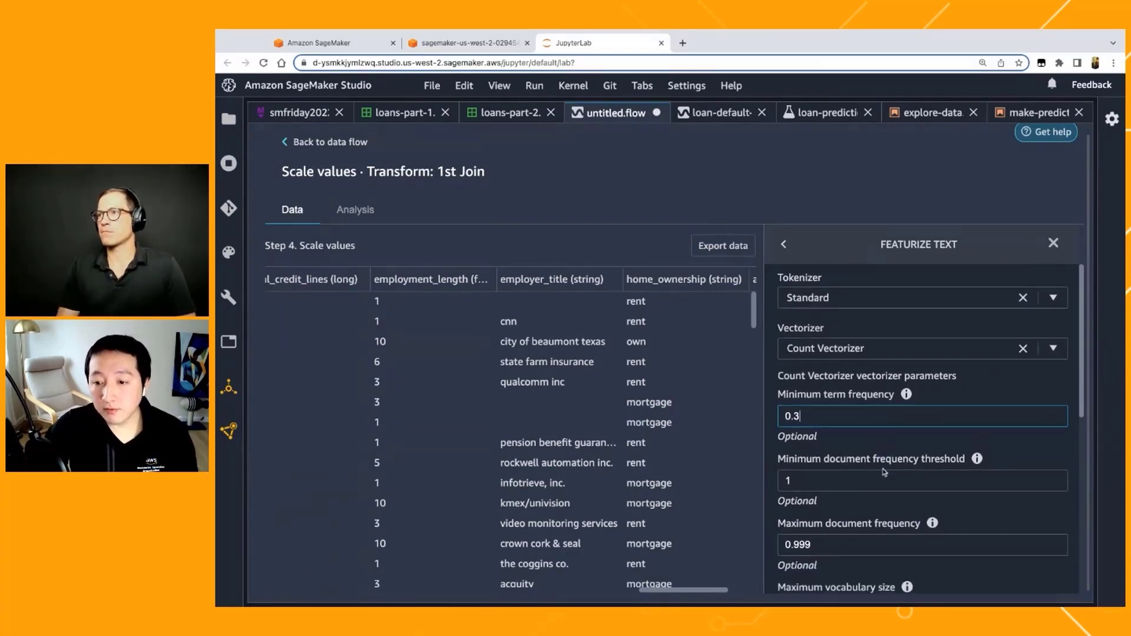
Step: Select employer_title as the input column for text vectorization, with Vector as the output format
scroll(880, 498, "down", 5)
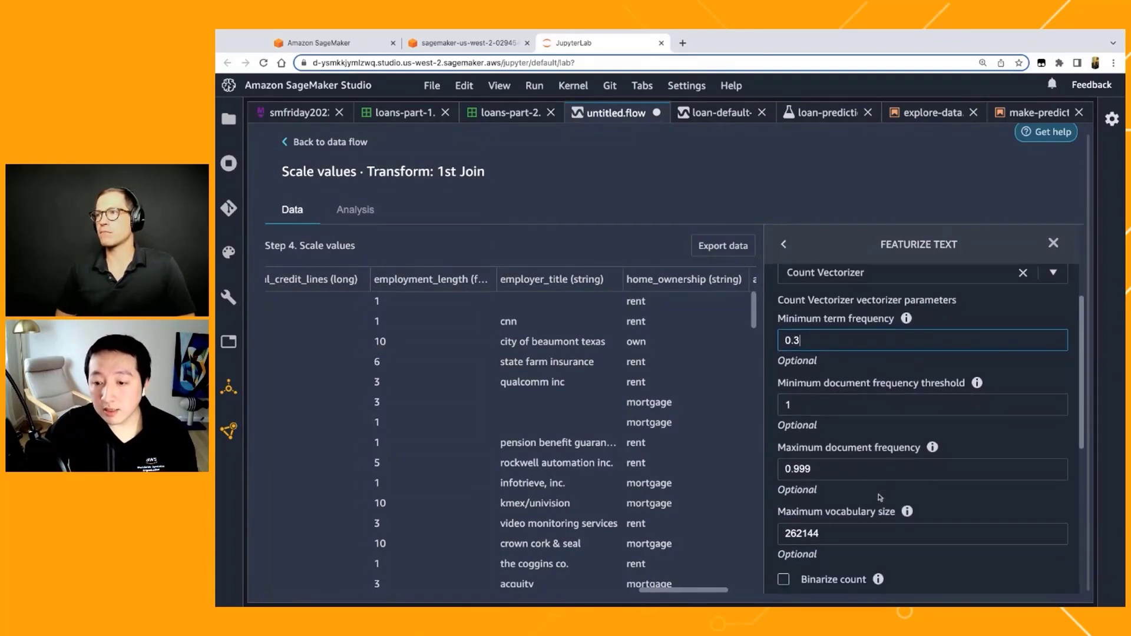
scroll(852, 466, "down", 3)
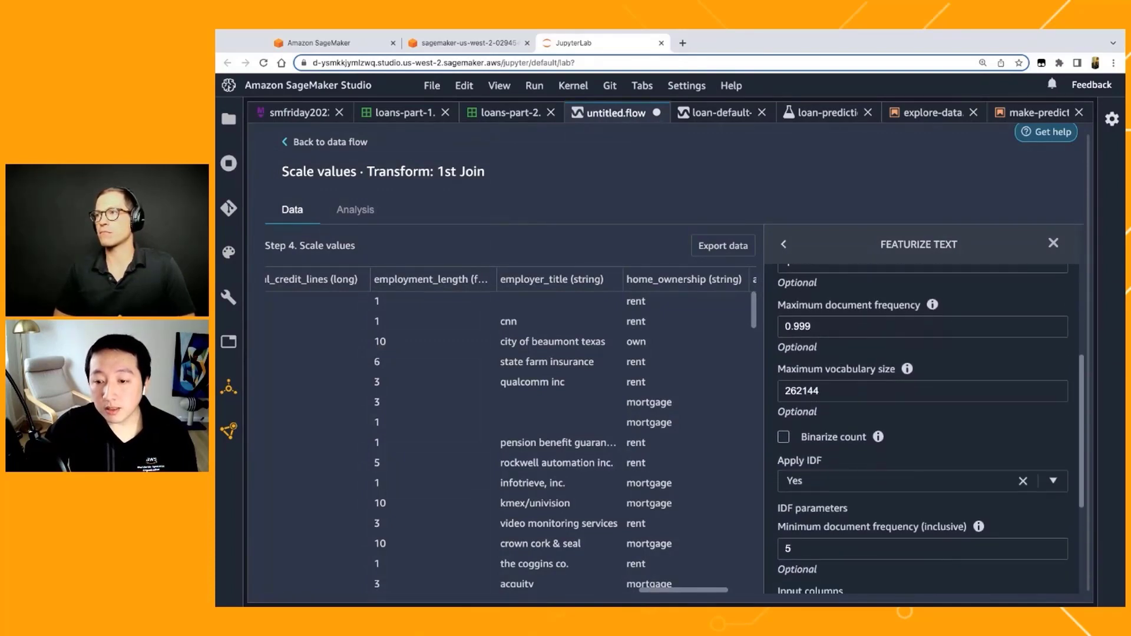
scroll(824, 505, "down", 9)
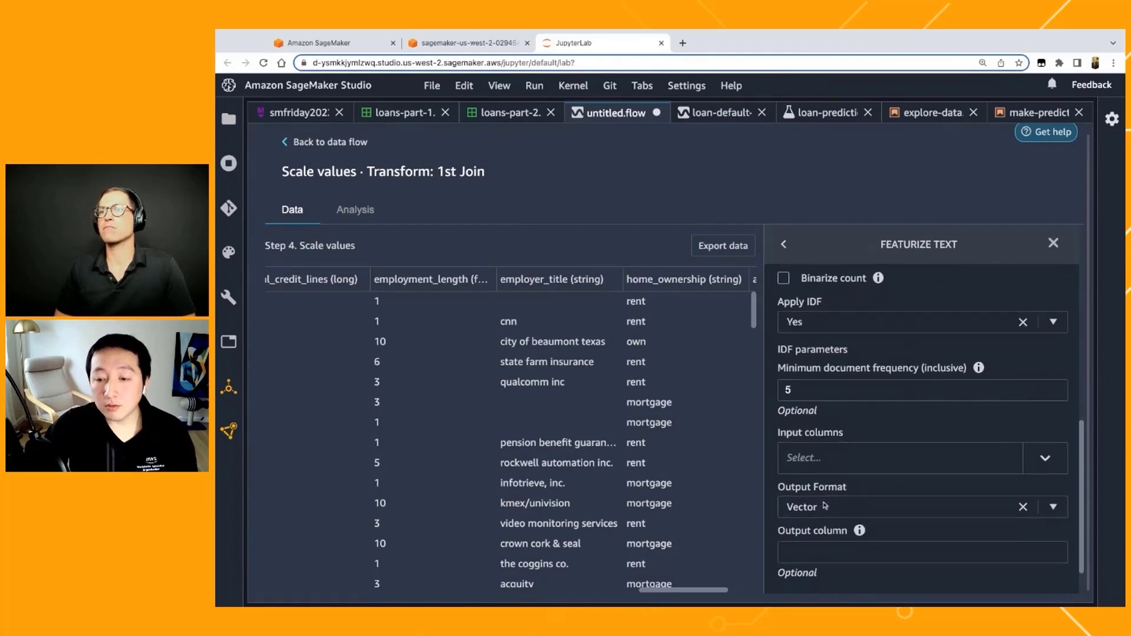
left_click(876, 415)
scroll(867, 351, "down", 5)
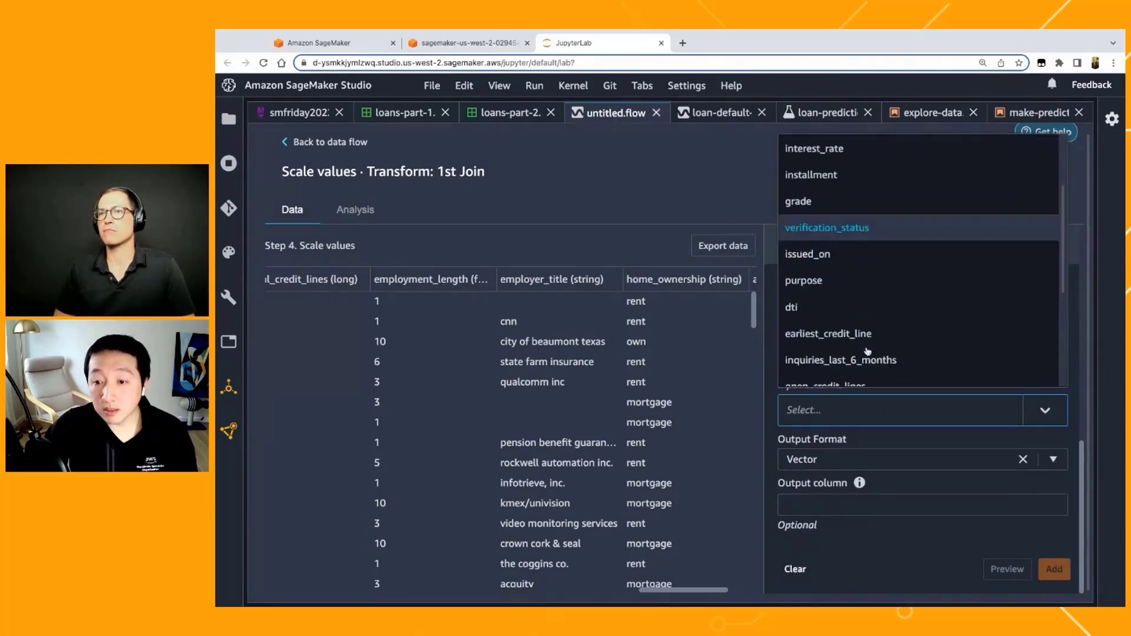
scroll(867, 351, "down", 1)
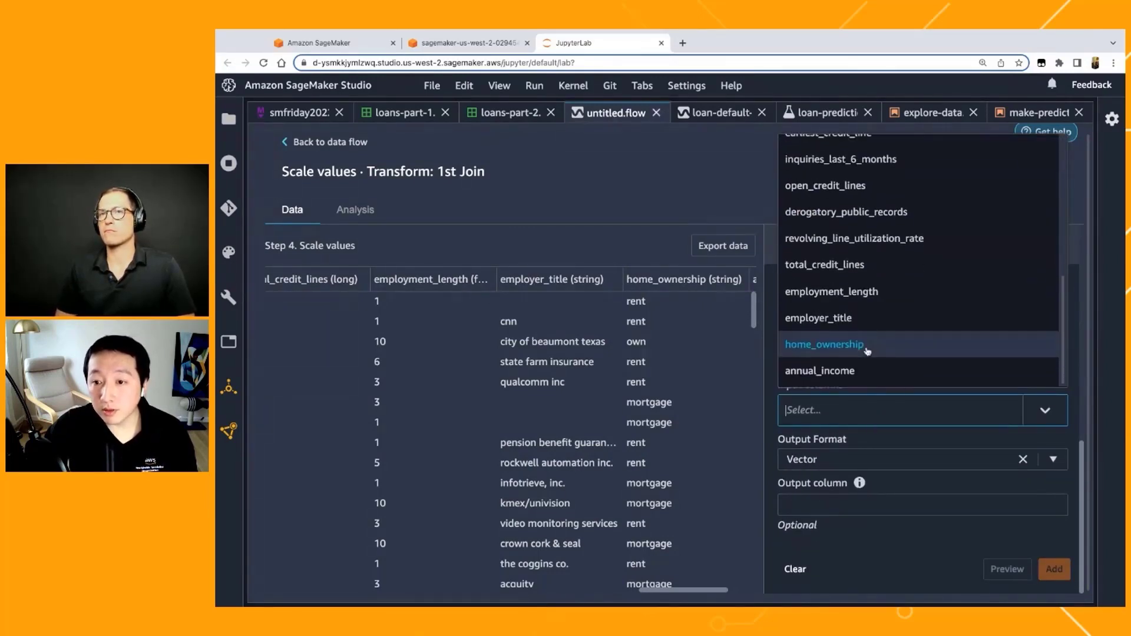
left_click(864, 316)
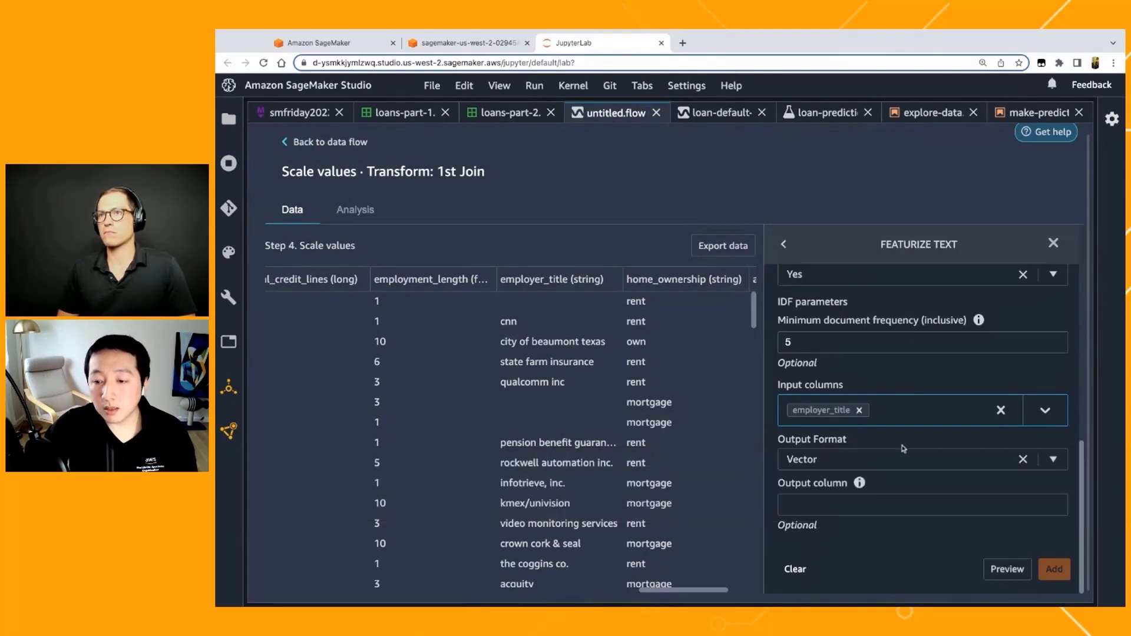
left_click(877, 461)
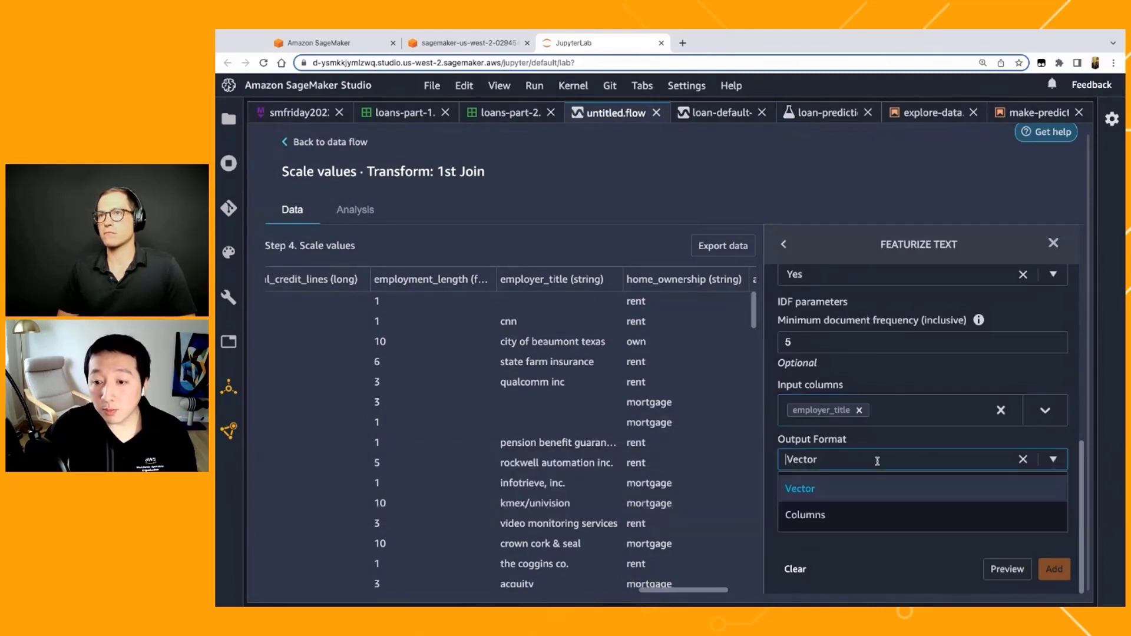
left_click(863, 489)
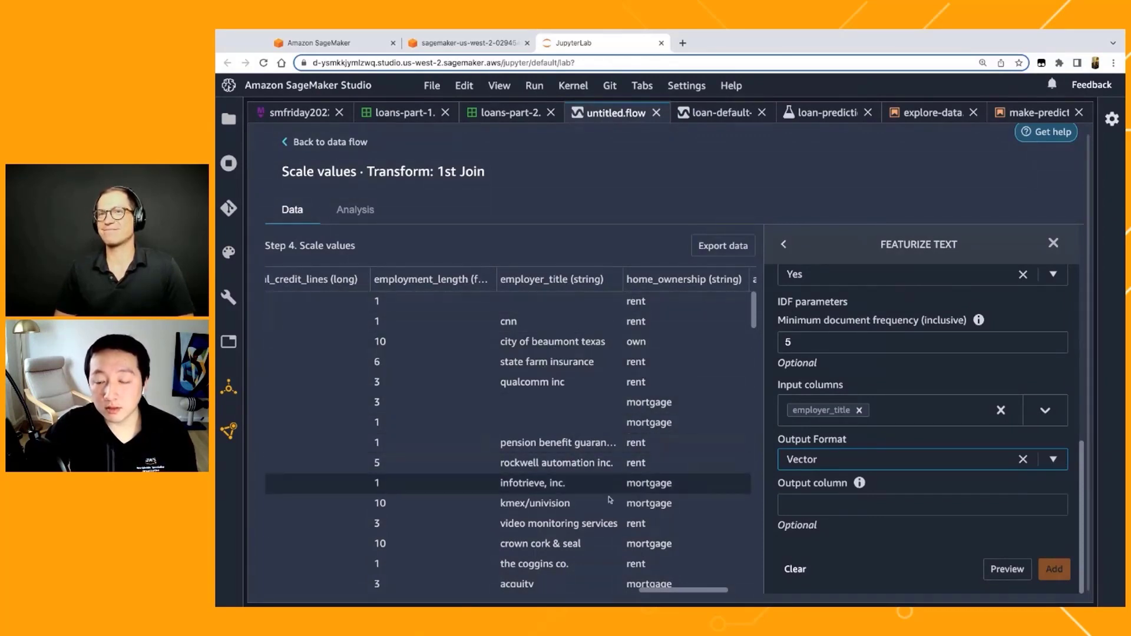
Step: Preview the vectorized employer_title features on the joined data and add the Vectorize transform to the flow
left_click(1005, 568)
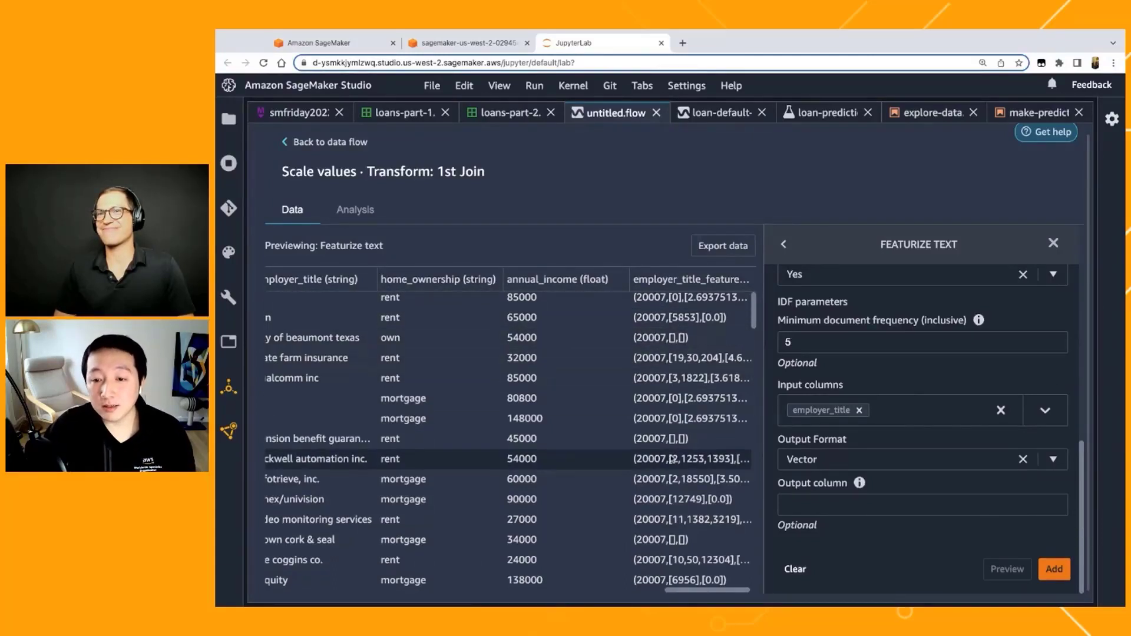
scroll(672, 458, "down", 1)
scroll(672, 459, "down", 3)
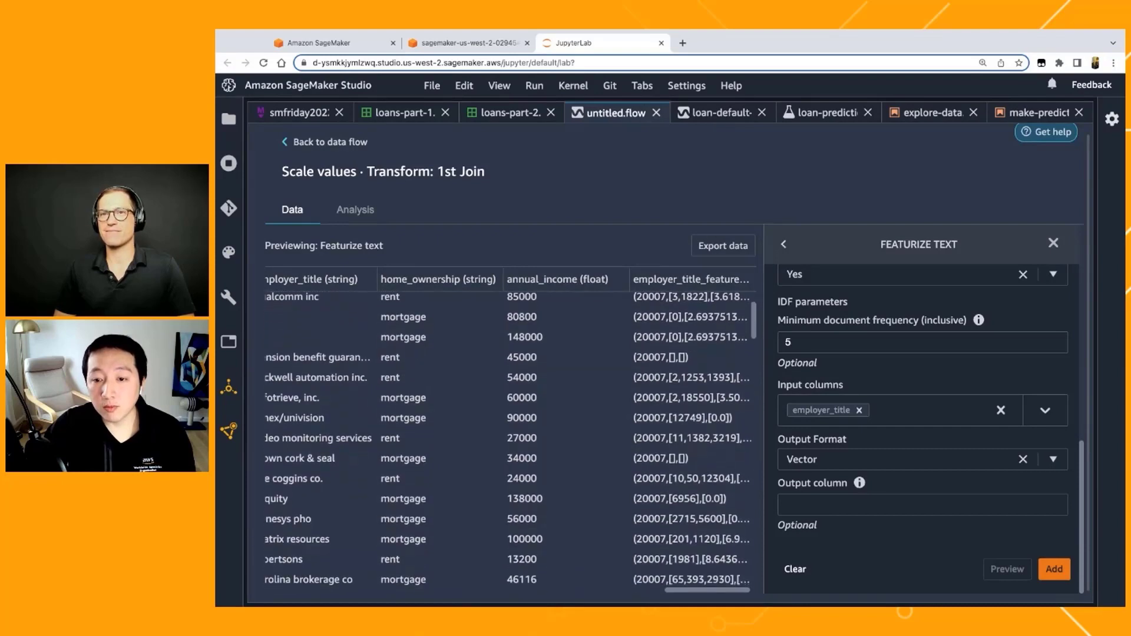
scroll(672, 458, "down", 2)
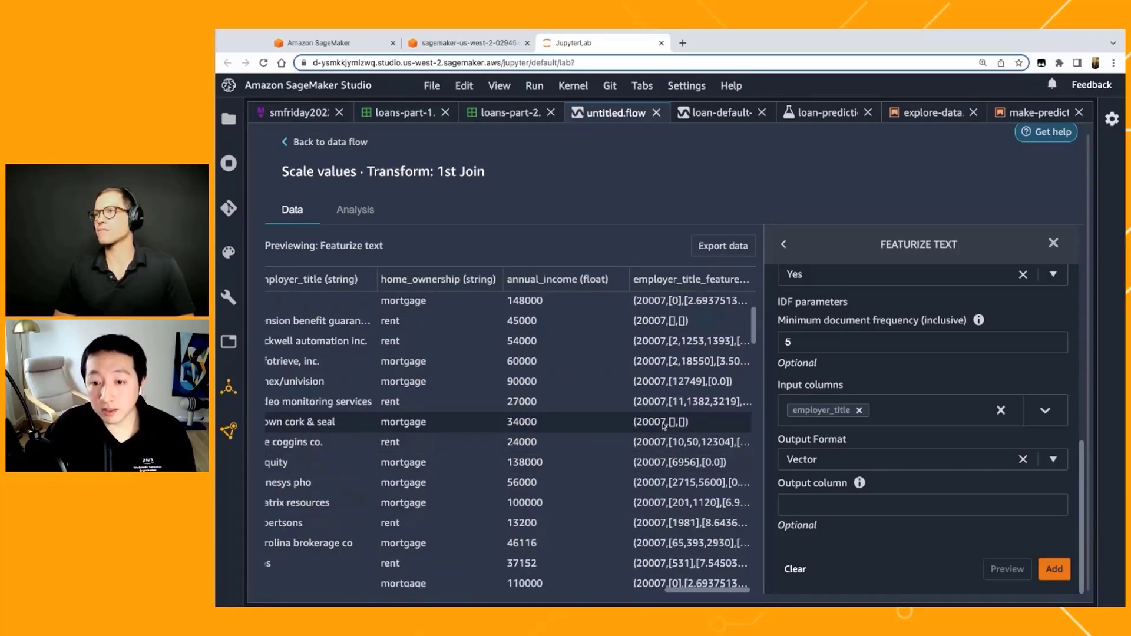
scroll(664, 426, "up", 1)
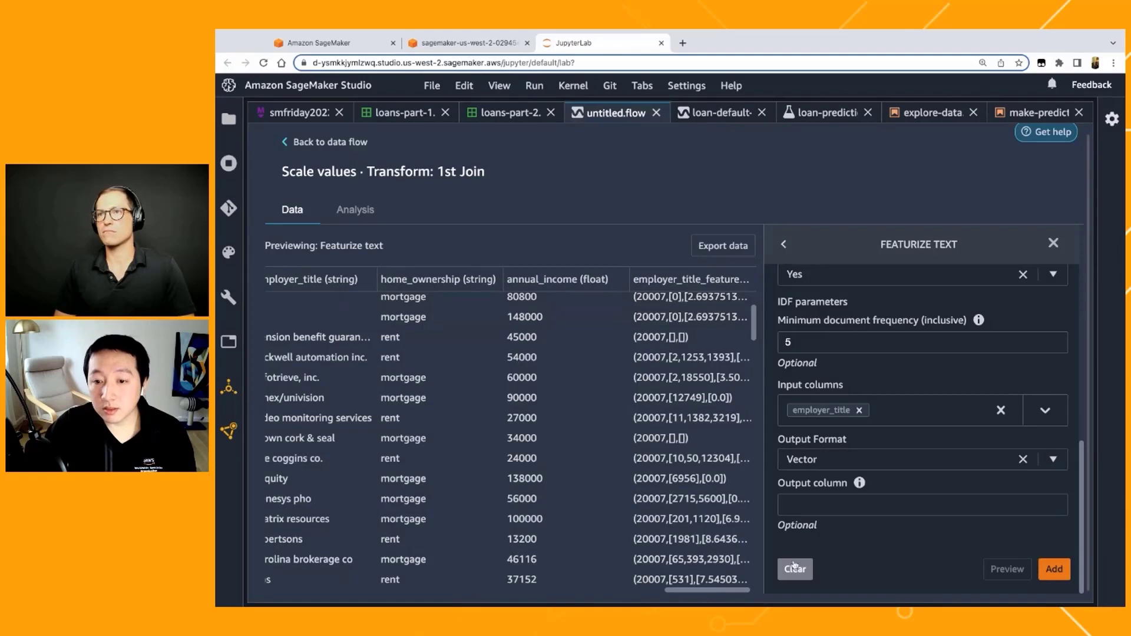
left_click(1057, 572)
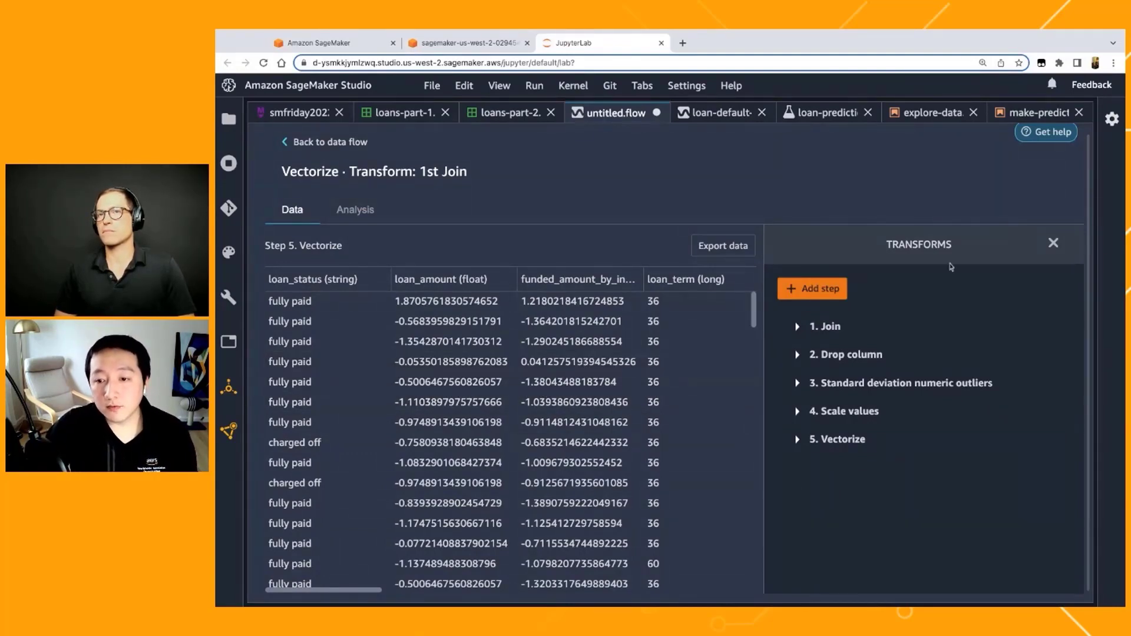
Step: Start a new Encode categorical step on the joined data and set its transform to One-hot encode
left_click(813, 288)
scroll(830, 500, "down", 1)
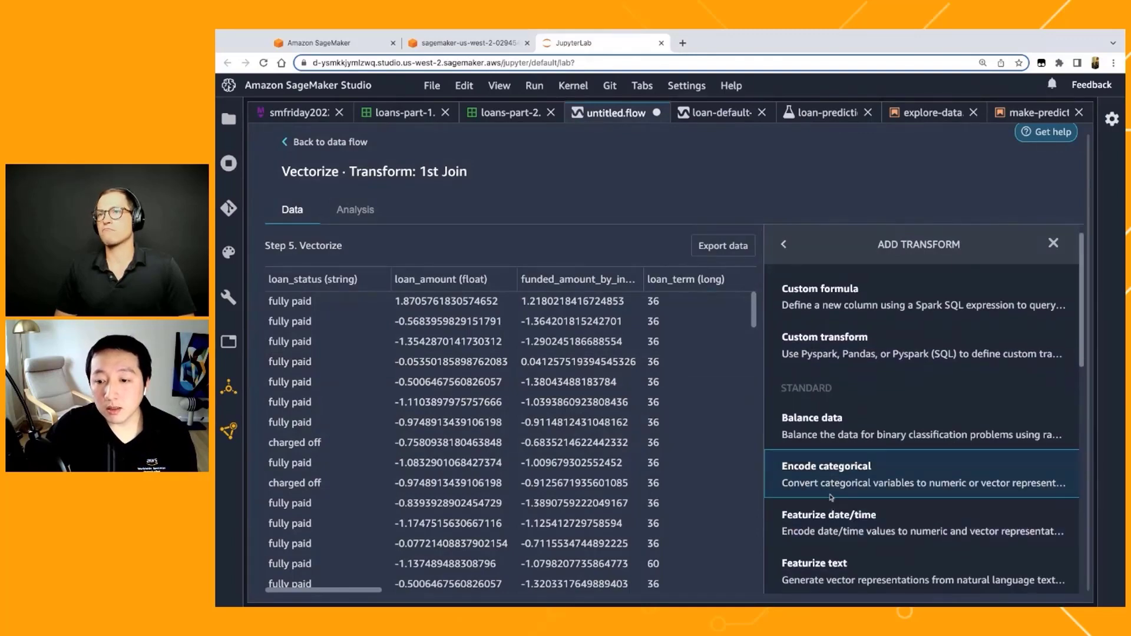
left_click(809, 480)
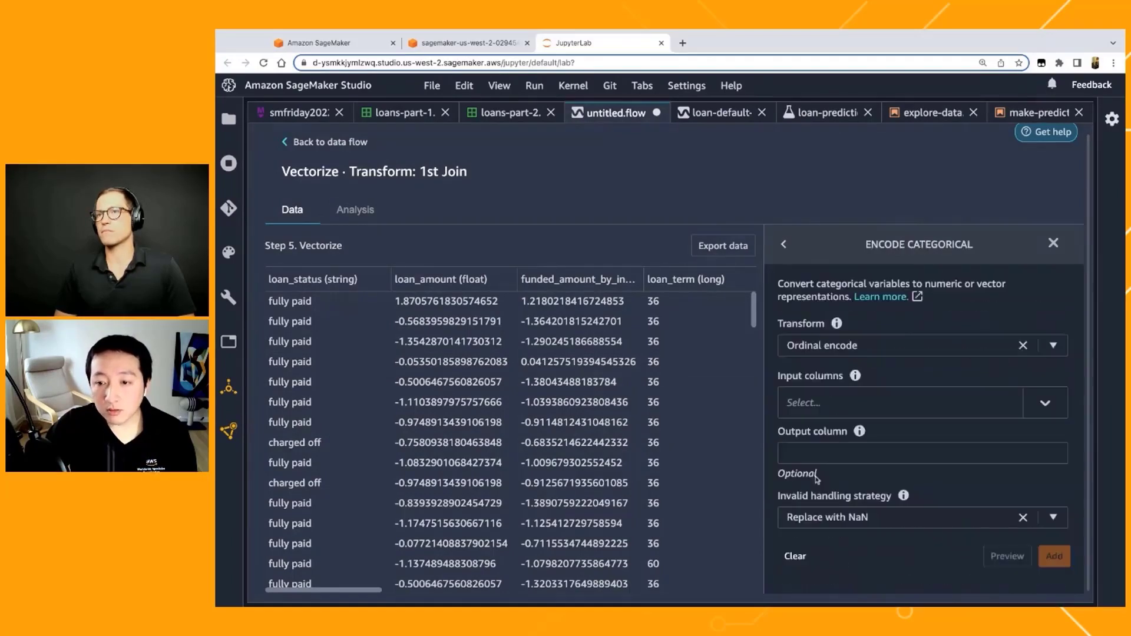
left_click(914, 357)
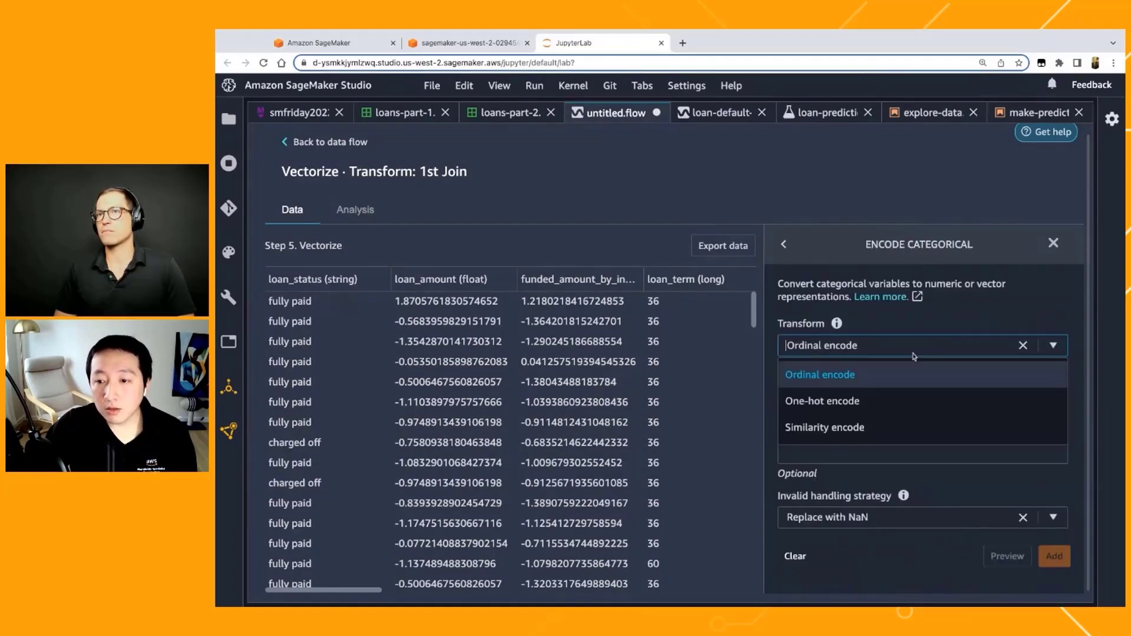
left_click(861, 405)
Step: Select home_ownership as the input column for the one-hot encoding
scroll(629, 355, "right", 5)
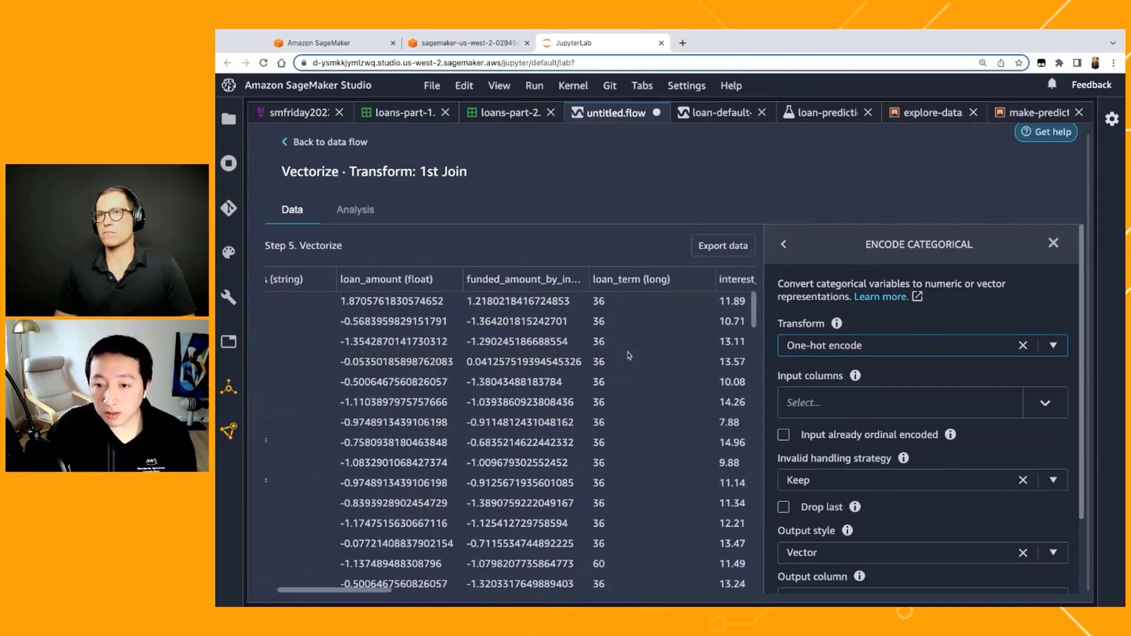
scroll(628, 355, "right", 15)
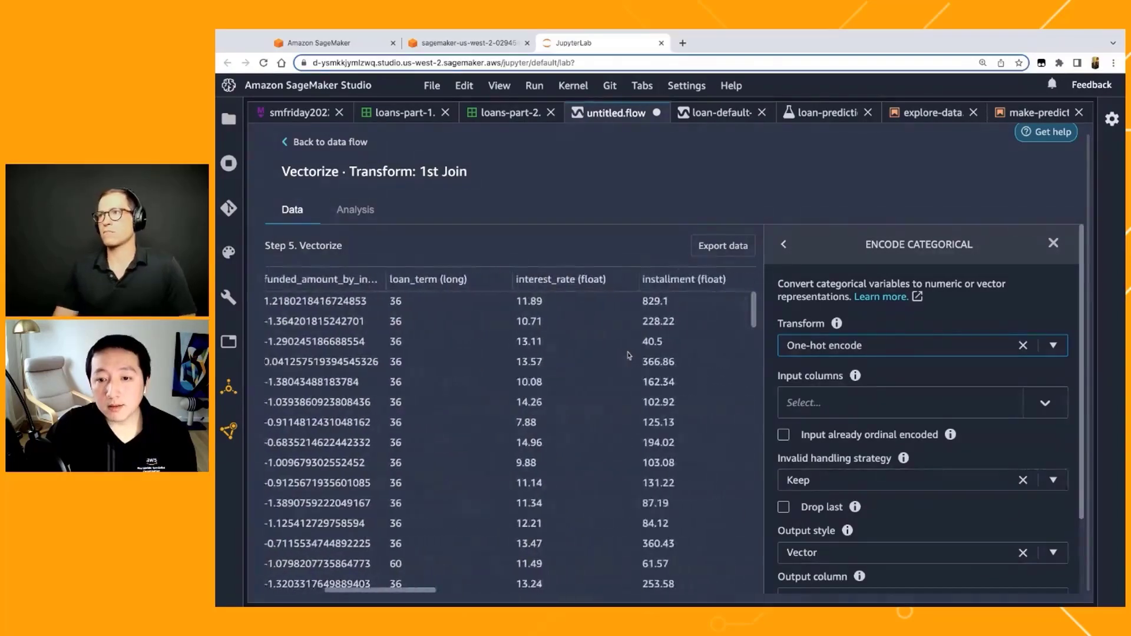
scroll(509, 434, "right", 20)
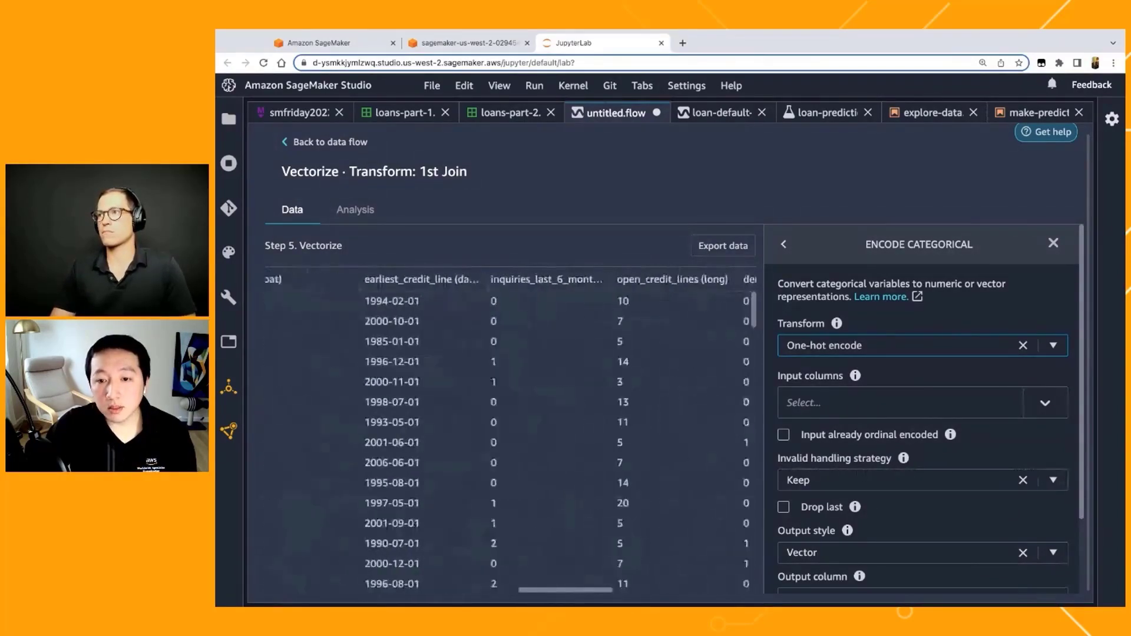
scroll(510, 433, "right", 20)
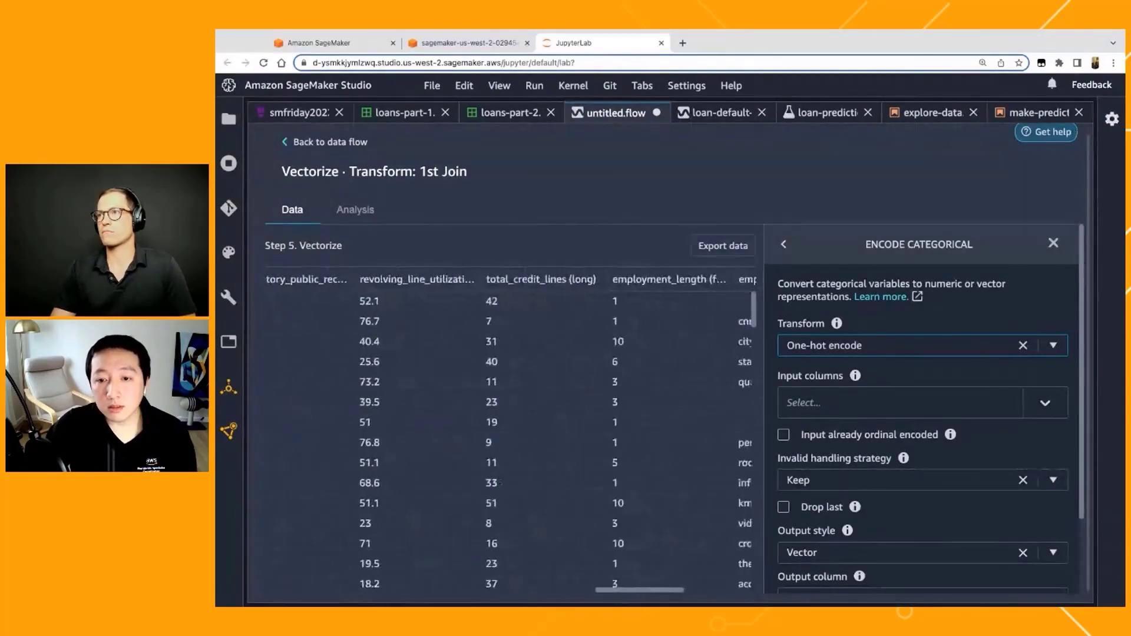
scroll(288, 287, "right", 2)
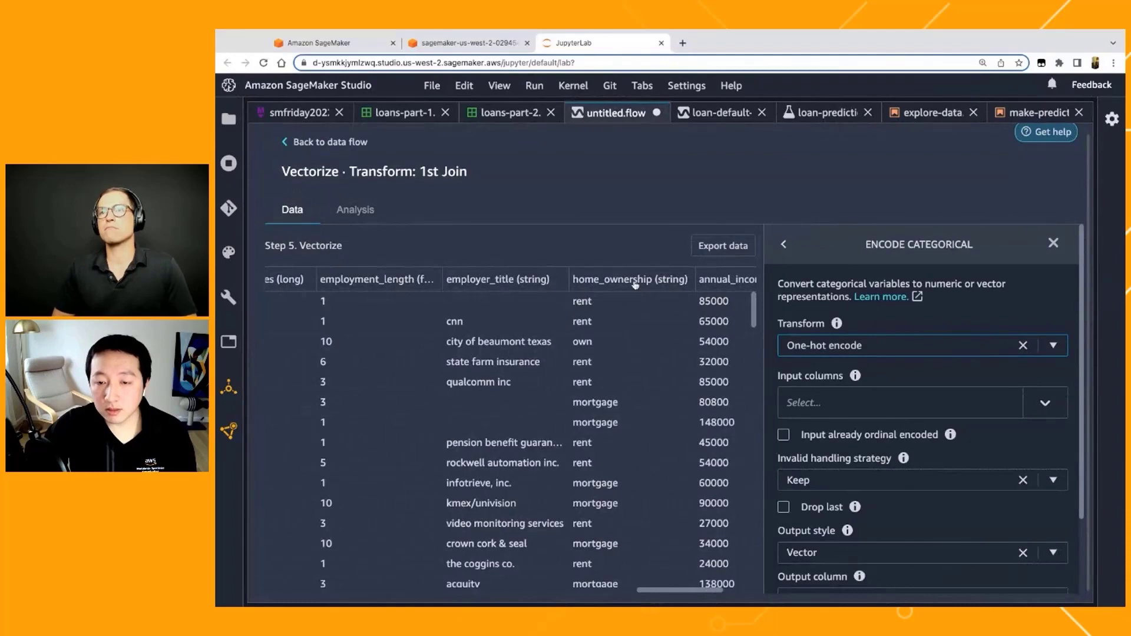
scroll(635, 286, "right", 2)
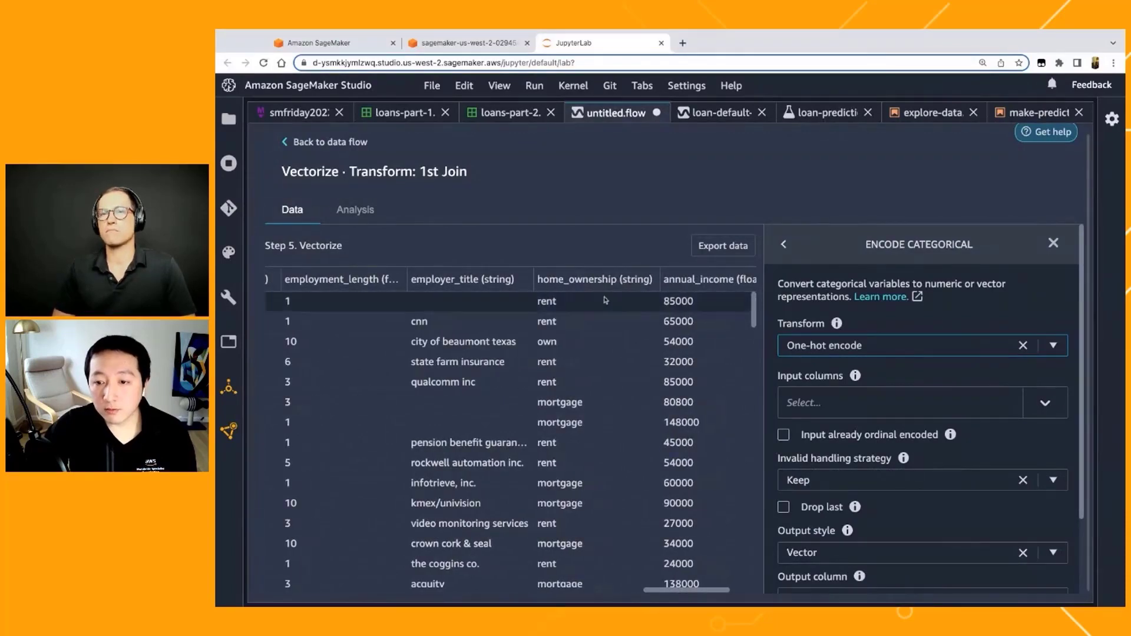
left_click(917, 411)
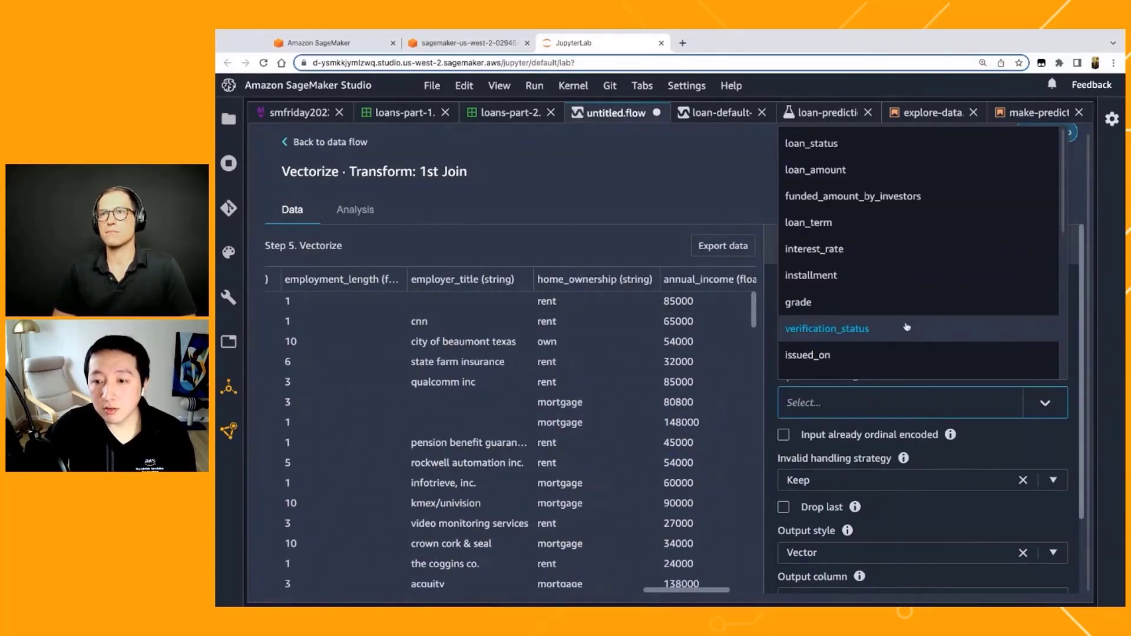
scroll(906, 341, "down", 5)
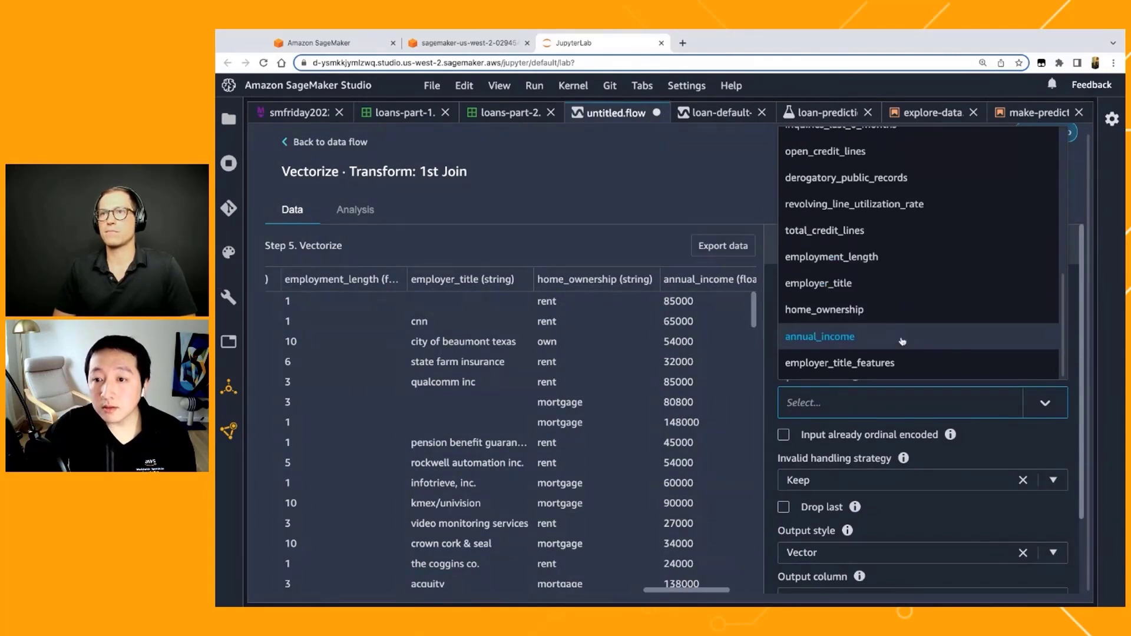
scroll(902, 341, "up", 2)
scroll(901, 340, "down", 1)
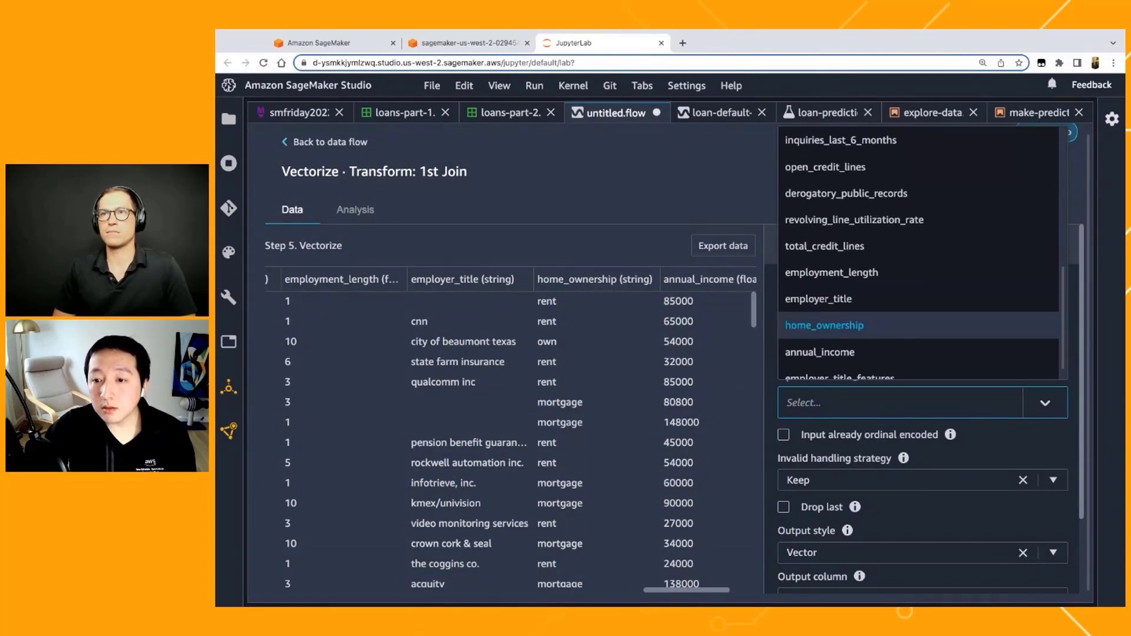
left_click(825, 325)
Step: Set the one-hot encoding's output style to Columns
scroll(831, 490, "down", 1)
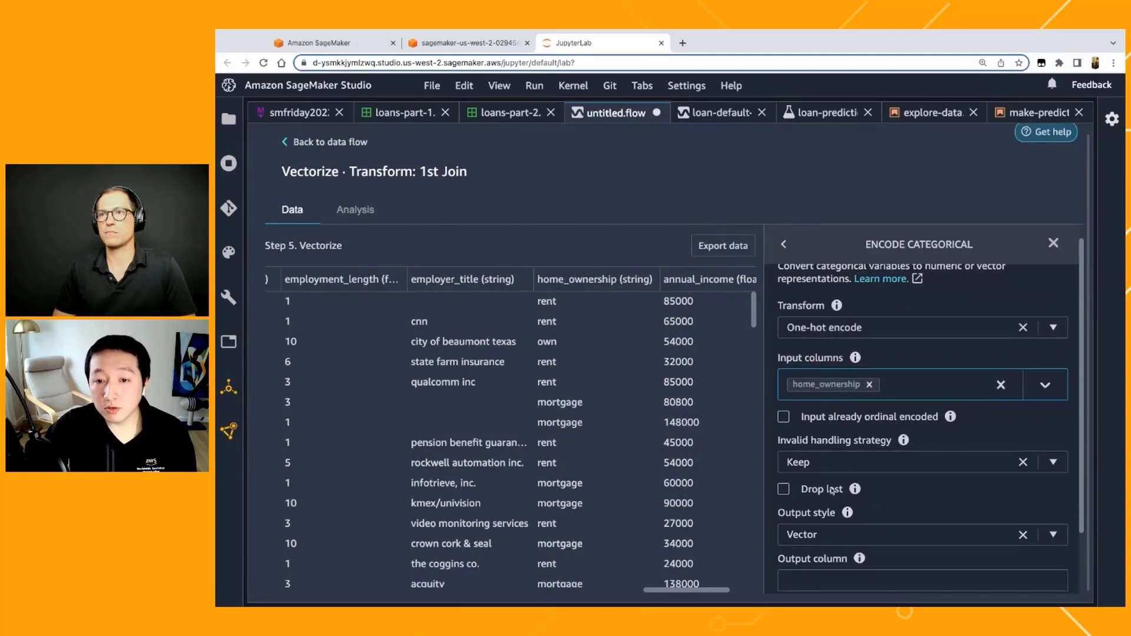
scroll(831, 490, "down", 1)
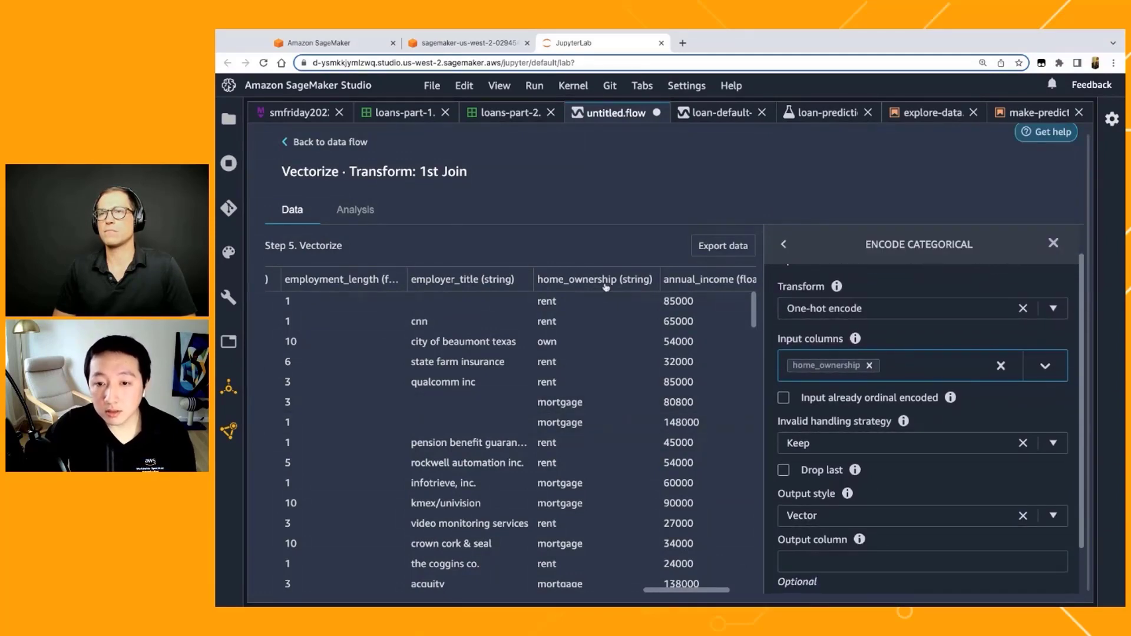
scroll(933, 557, "down", 1)
scroll(934, 557, "down", 2)
left_click(917, 459)
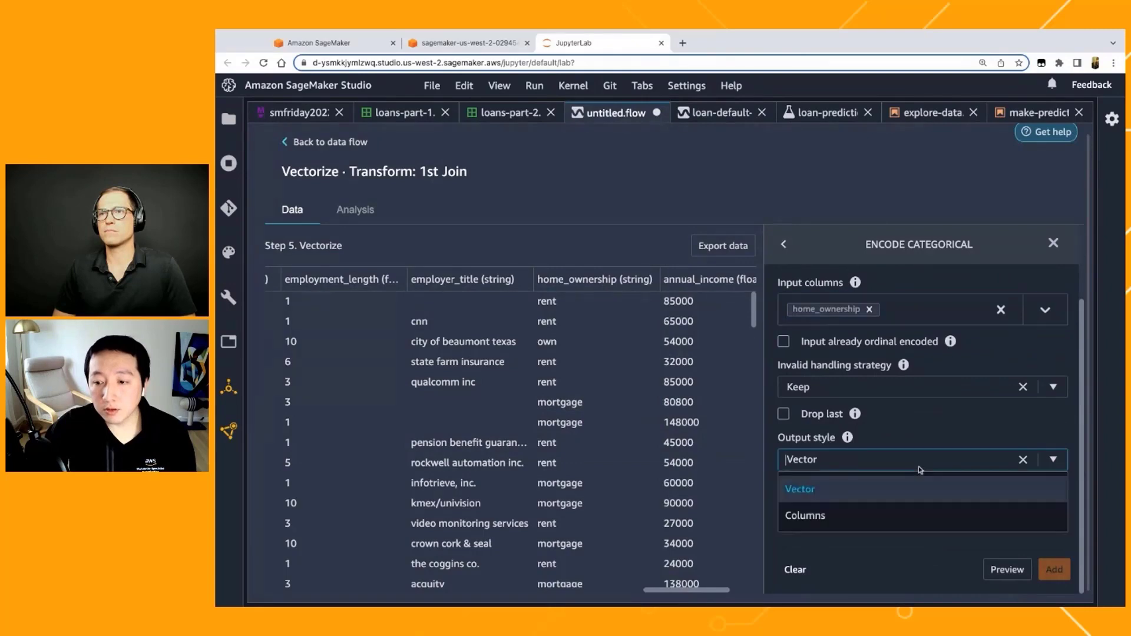
left_click(883, 520)
left_click(888, 461)
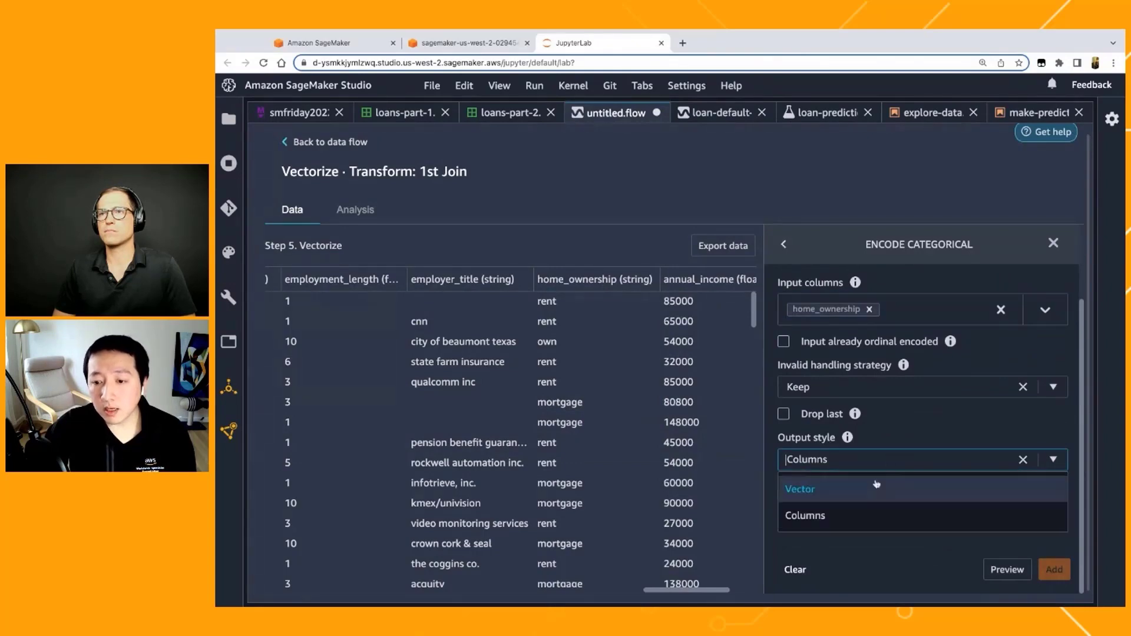
left_click(865, 517)
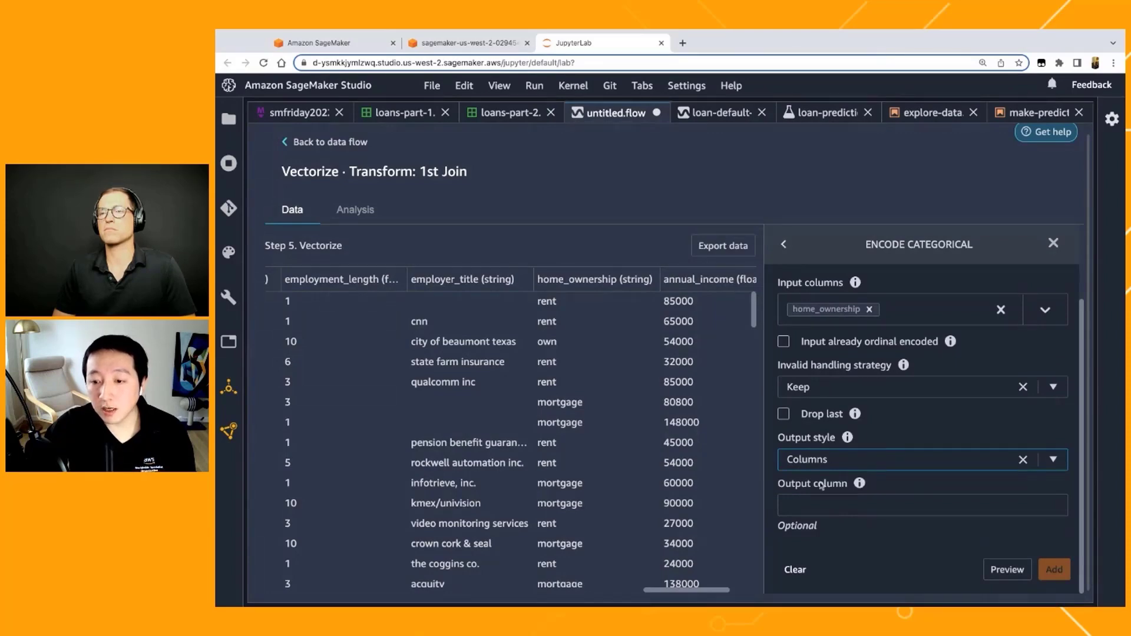
Step: Preview the one-hot encoded home_ownership columns and add the encoding to the flow as a step
left_click(1002, 569)
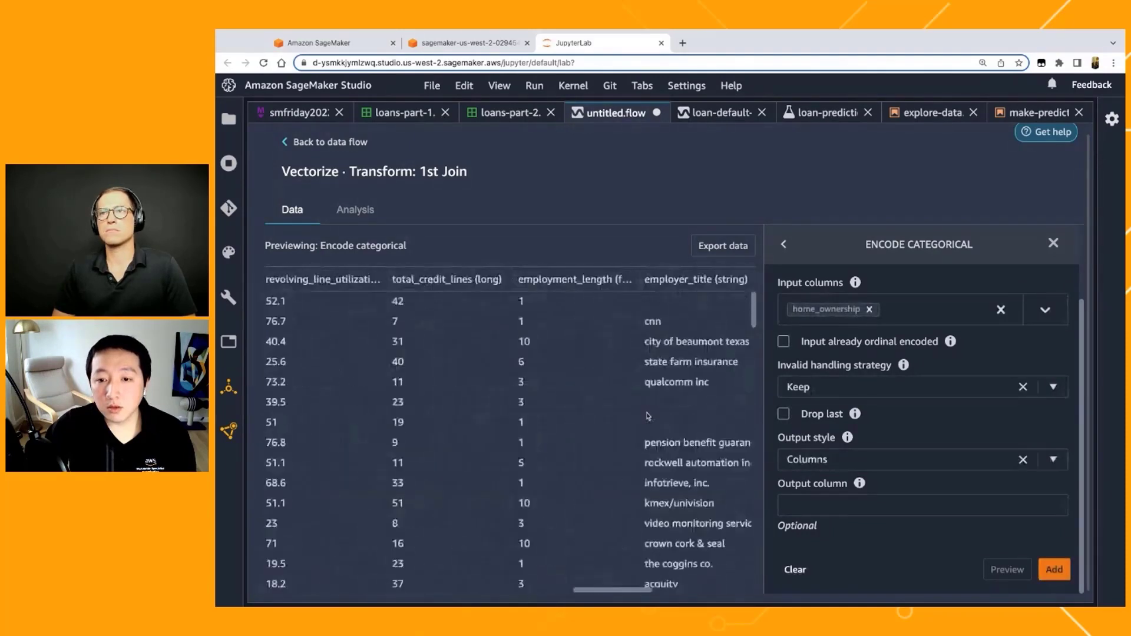
scroll(647, 416, "left", 3)
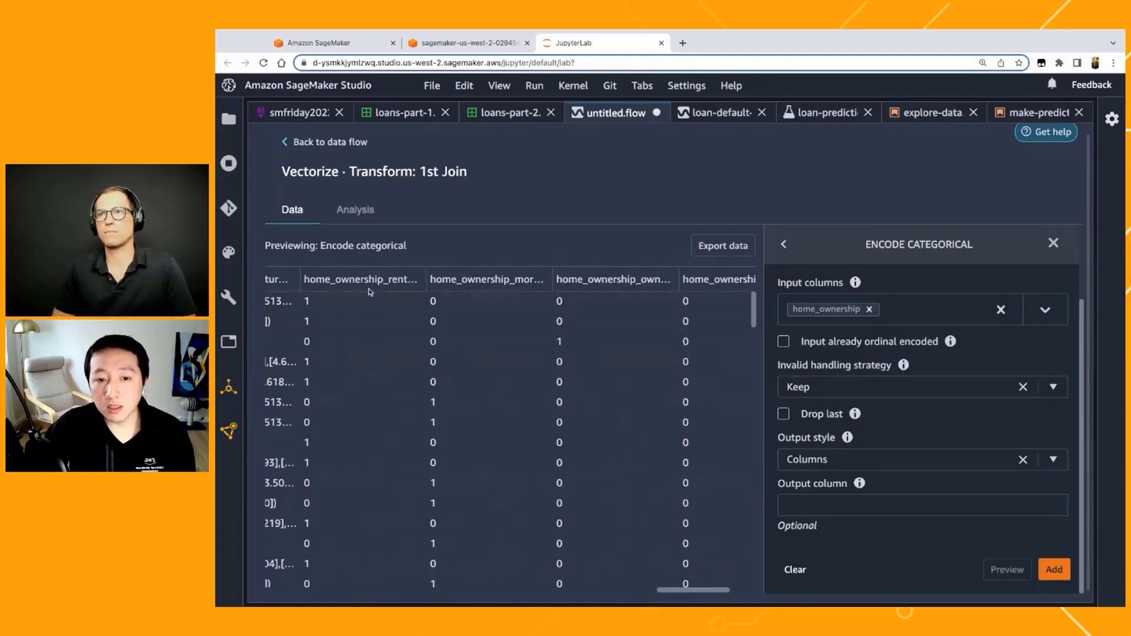
scroll(391, 311, "left", 2)
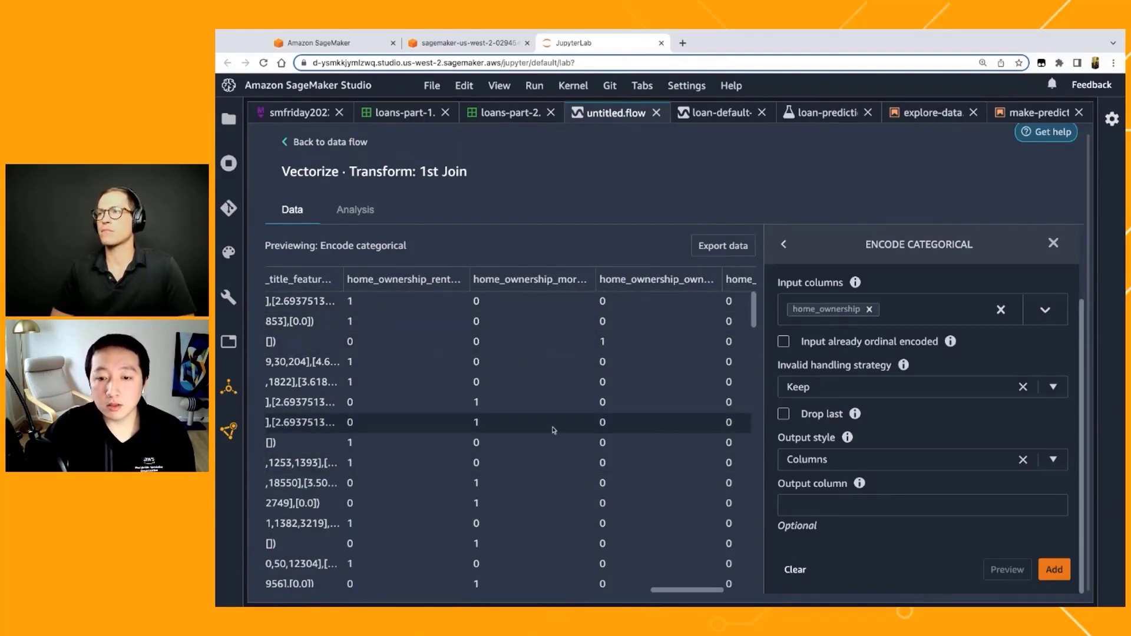
scroll(533, 404, "right", 2)
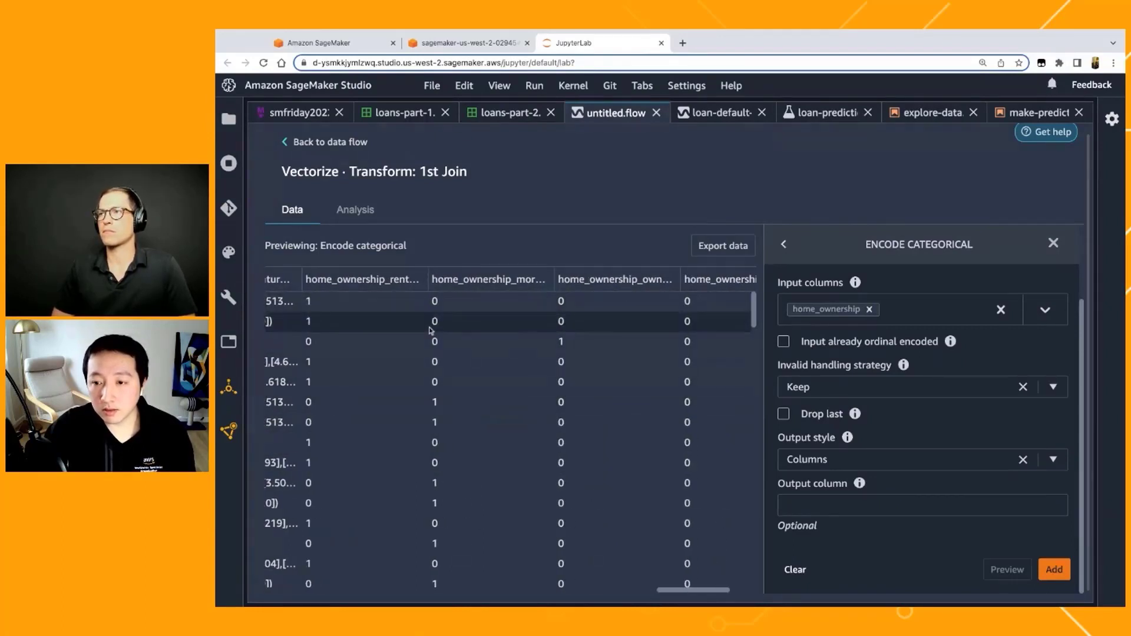
left_click(1052, 571)
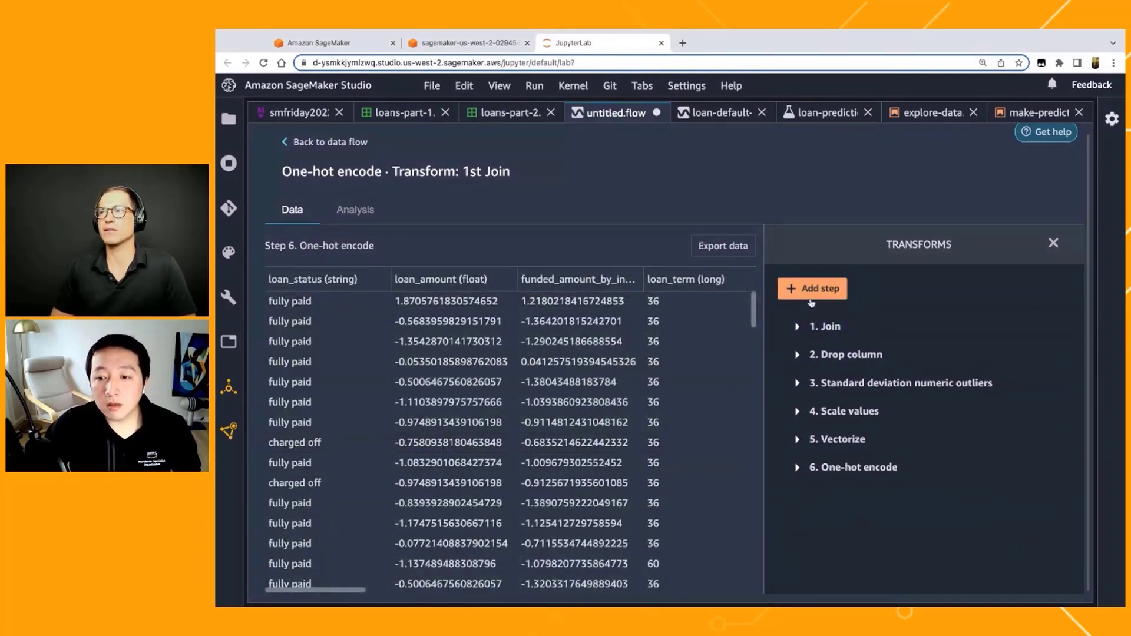
Step: Examine the Balance data transform's target column, desired ratio and SMOTE options, and return to the list of transforms without adding it
left_click(812, 291)
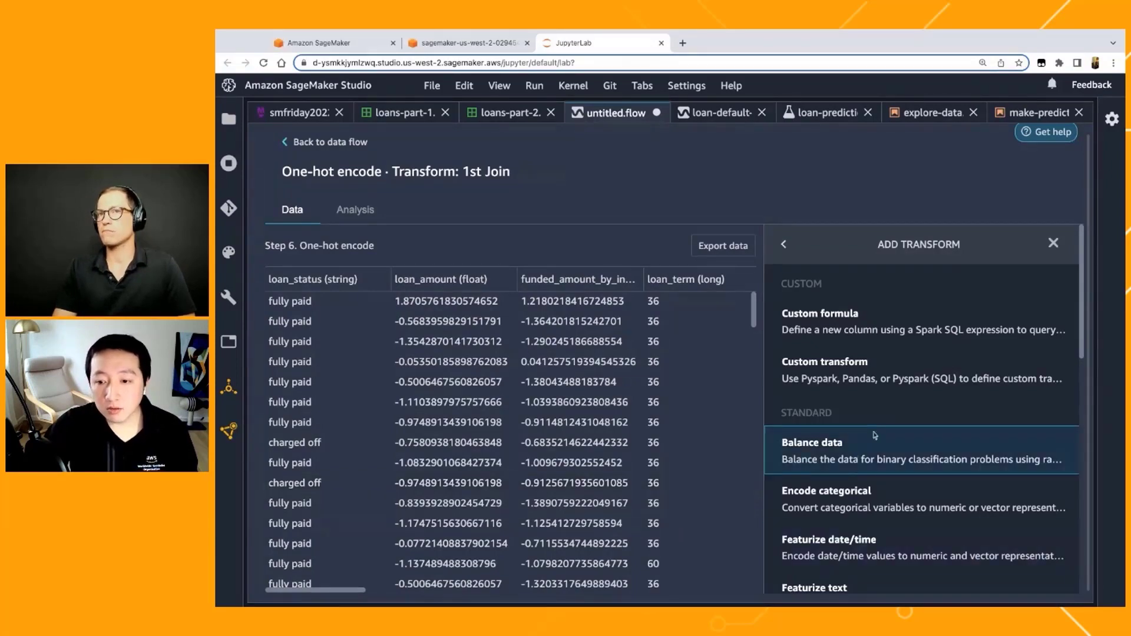
left_click(857, 452)
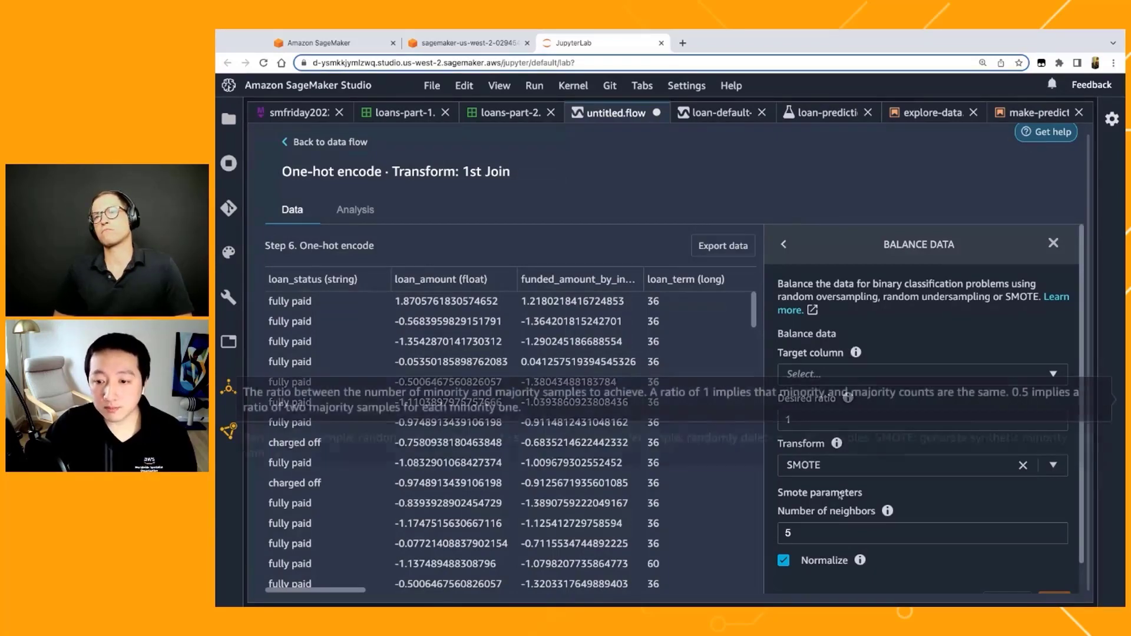
scroll(836, 412, "down", 1)
scroll(836, 413, "up", 1)
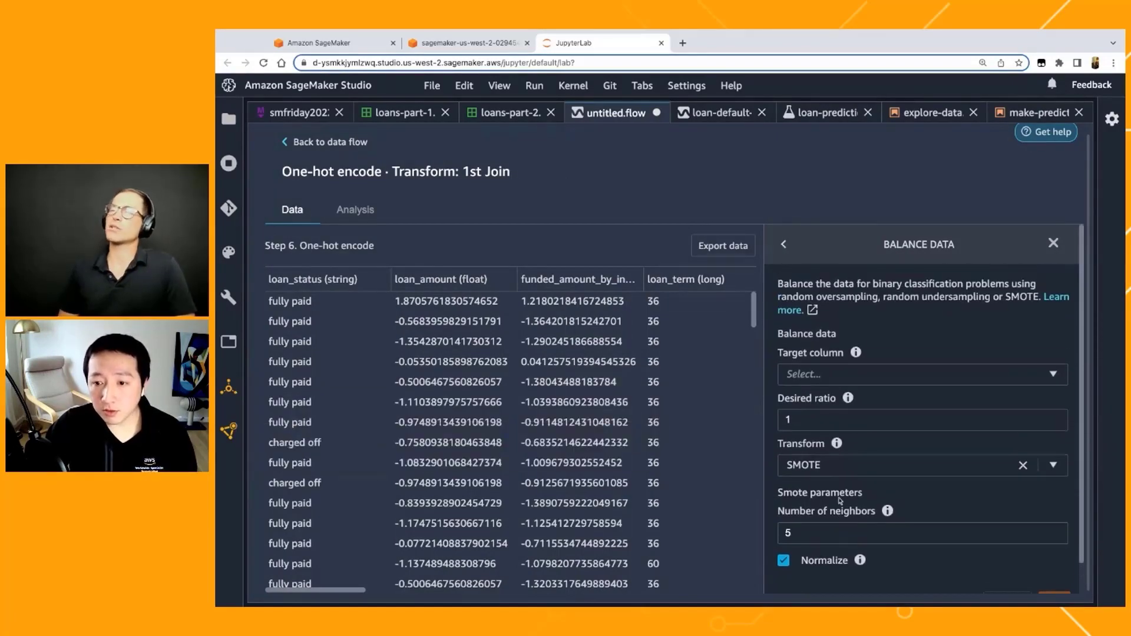
left_click(784, 244)
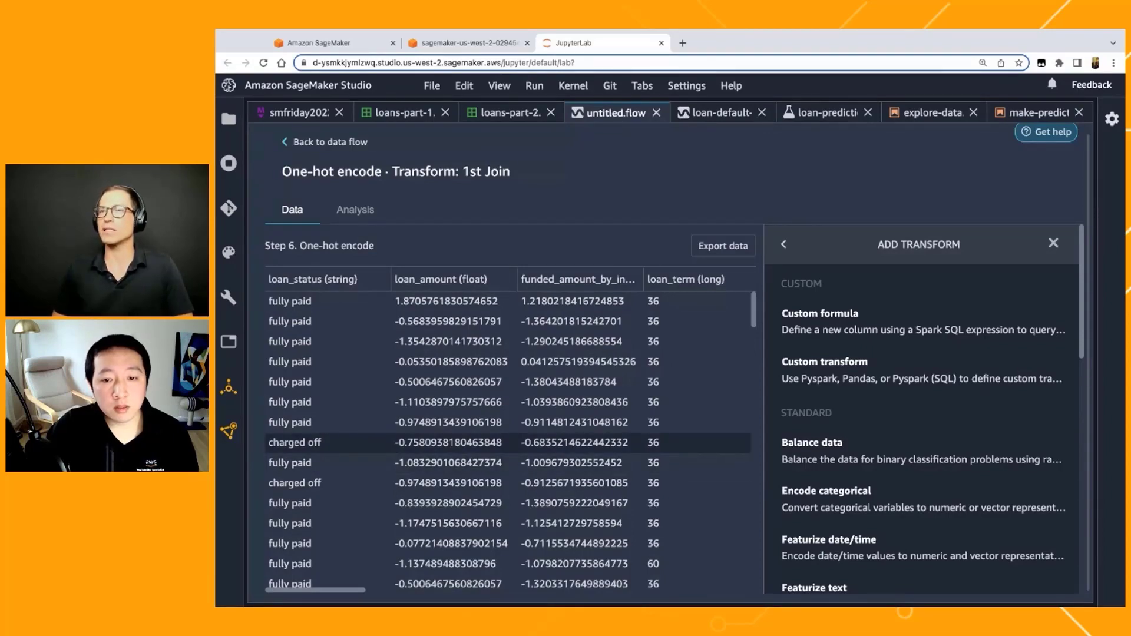
Step: Look through the columns of the one-hot encoded dataset, from loan amount to the purpose and date columns
scroll(507, 431, "right", 5)
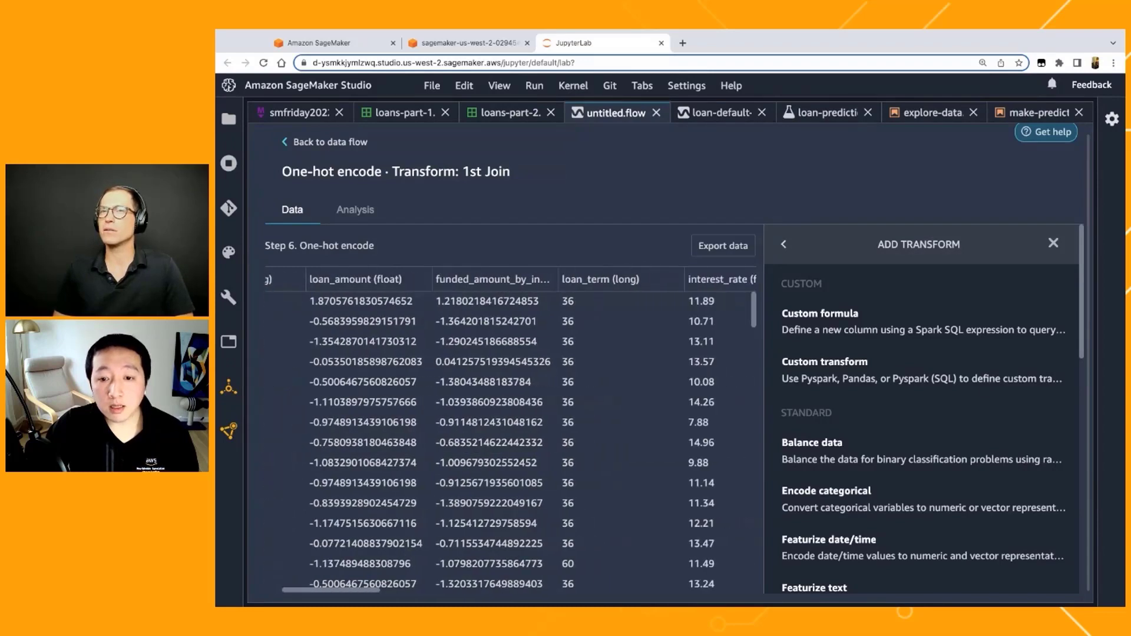
scroll(507, 431, "right", 6)
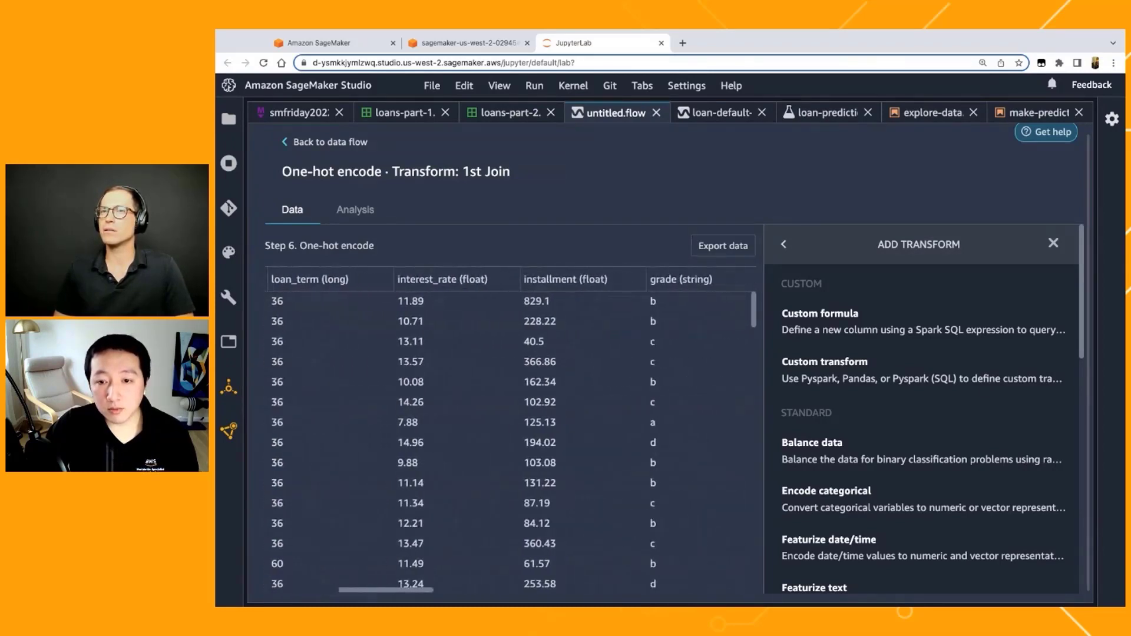
scroll(425, 420, "right", 5)
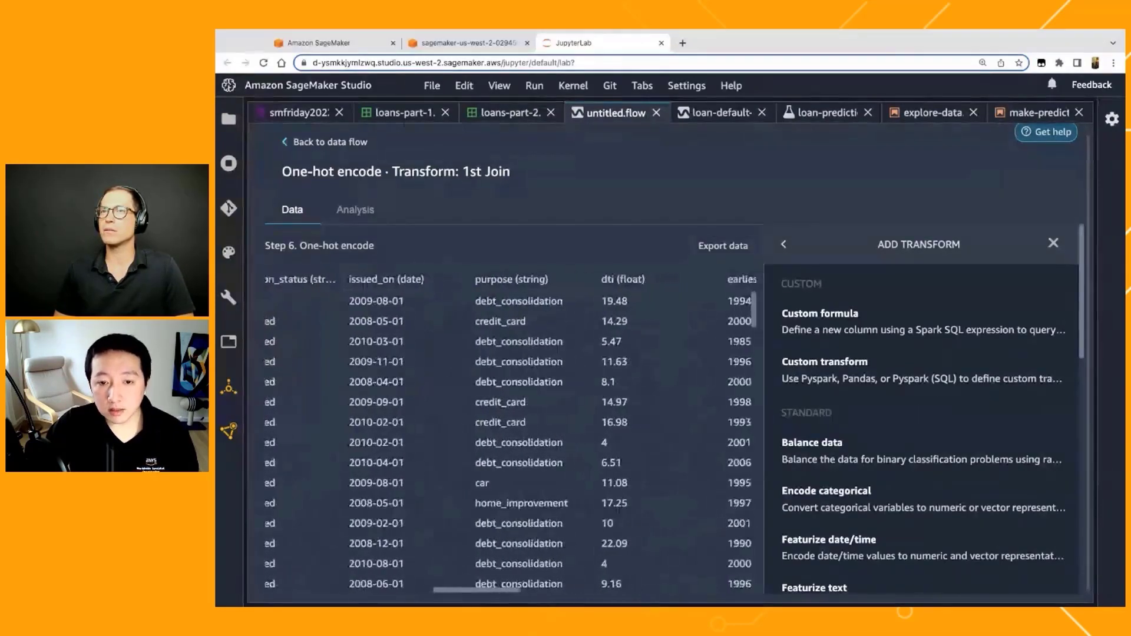
scroll(425, 419, "right", 2)
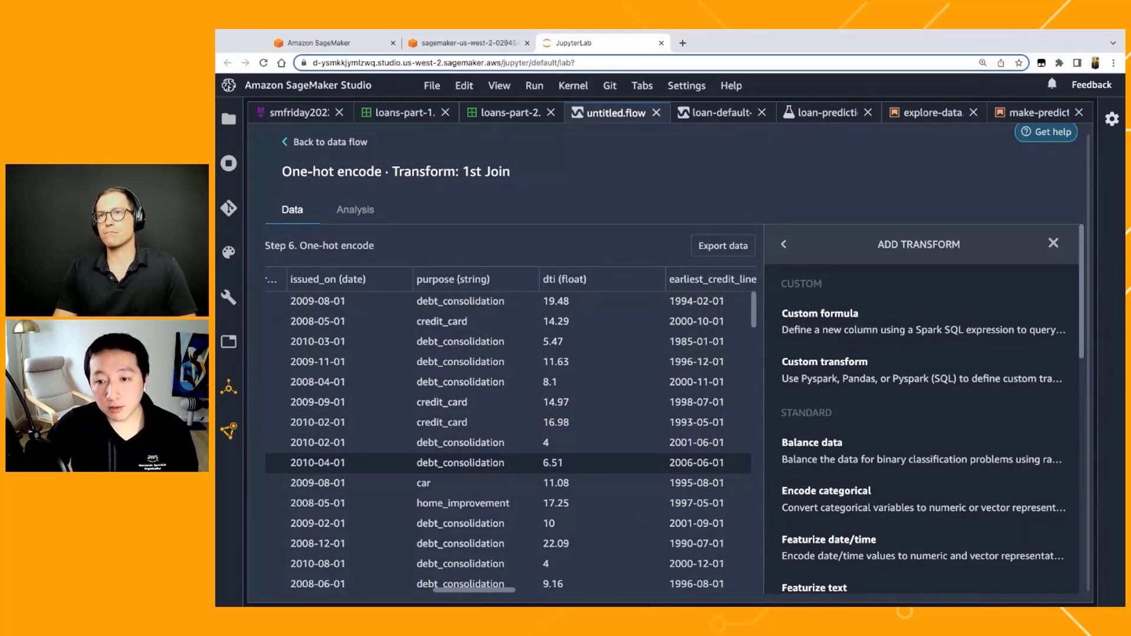
Step: Define a Python (Pandas) custom transform that computes credit_line_length_month as issued_on minus earliest_credit_line, divided by np.timedelta64(1,'M')
scroll(663, 465, "right", 1)
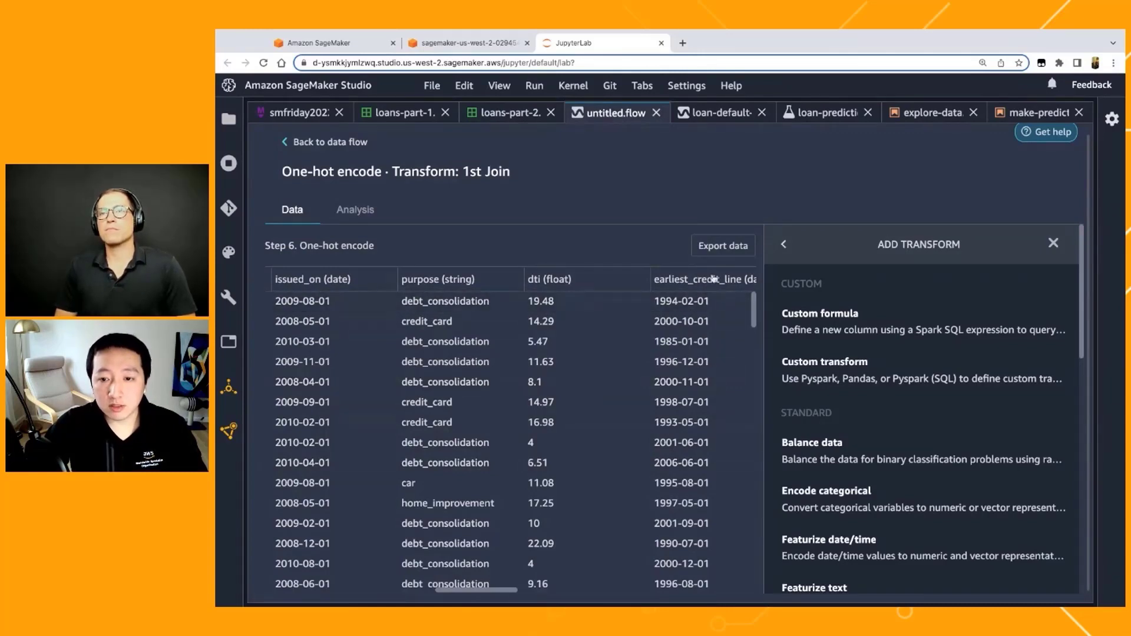
left_click(843, 377)
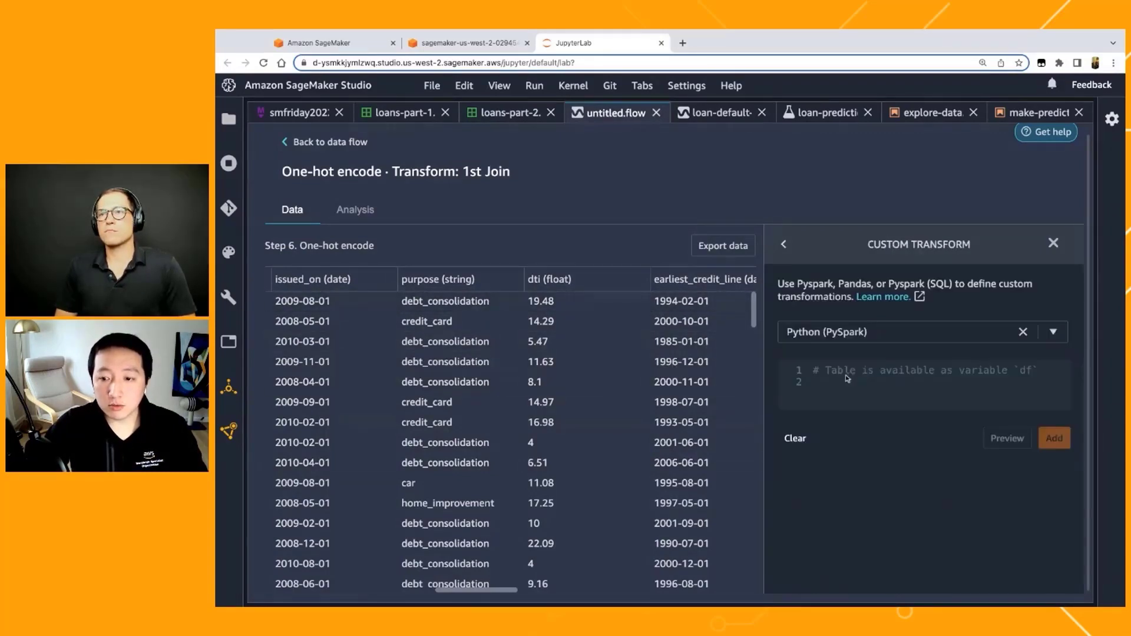
left_click(865, 331)
left_click(868, 390)
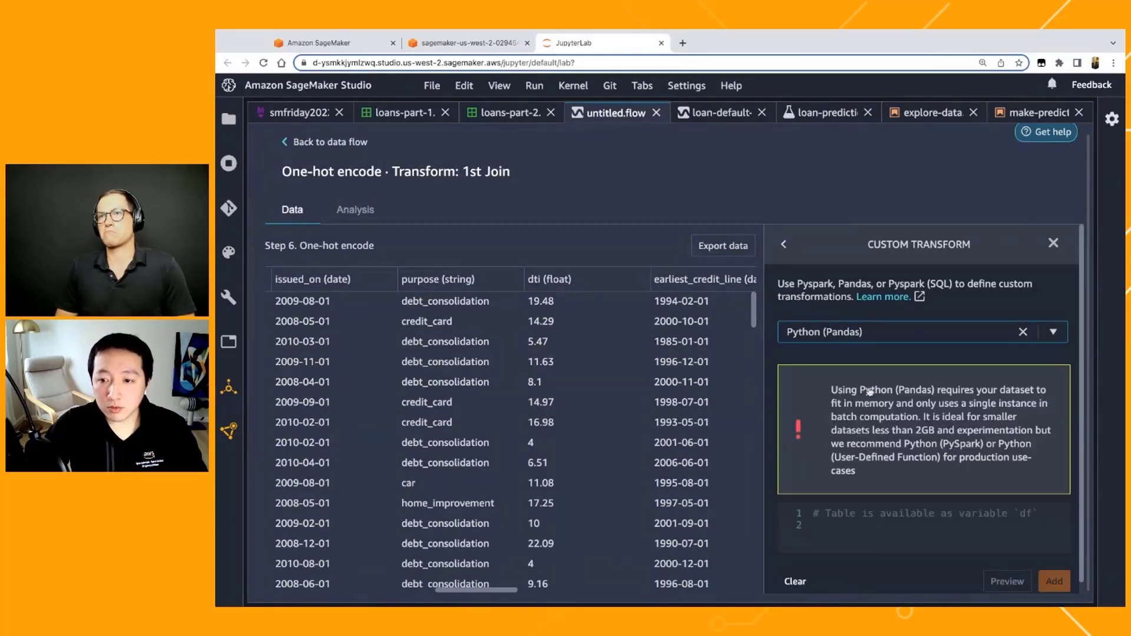
scroll(870, 429, "down", 1)
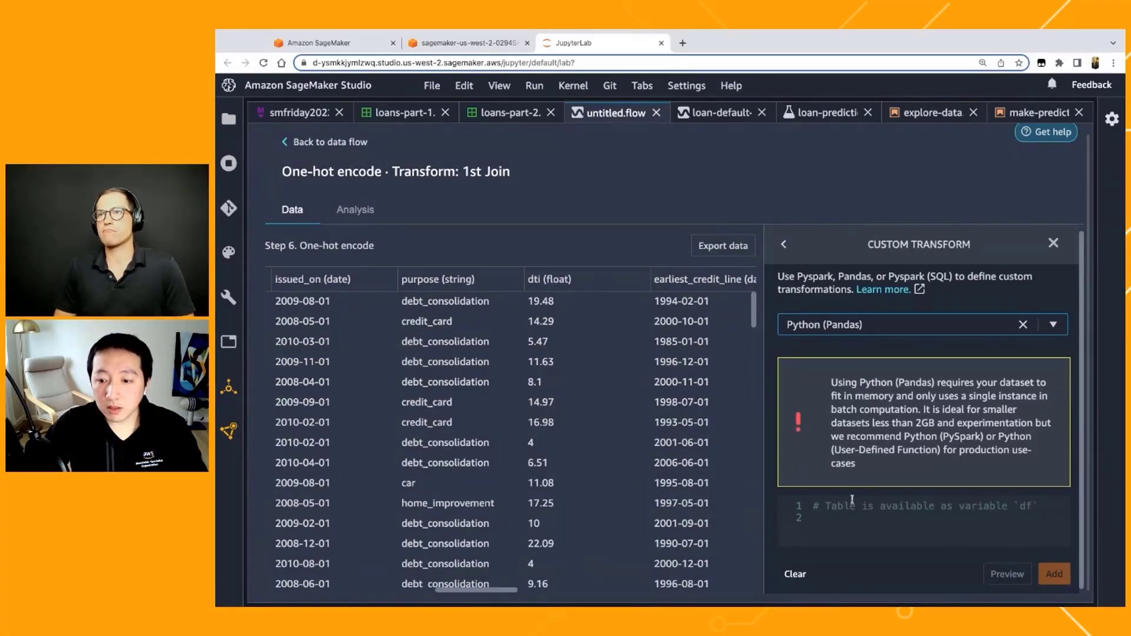
left_click(849, 521)
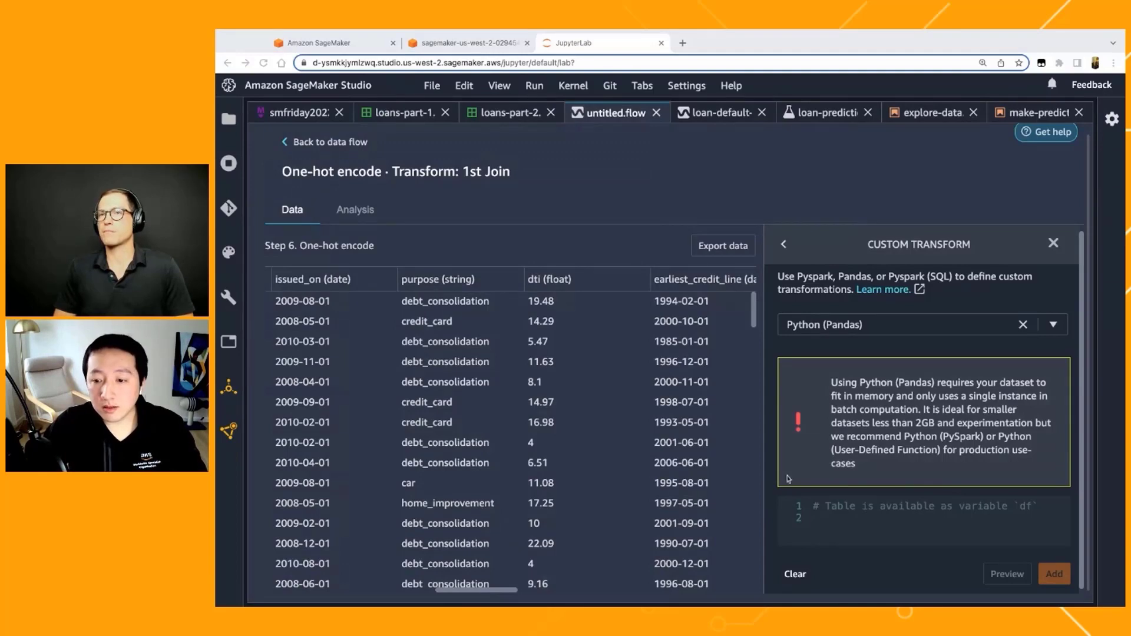
type("import numpy as np df['credit_line_length_month']=df['issued_on']-df['earliest_credit_line'] df['credit_line_length_month']=df['credit_line_length_month']/np.timedelta64(1,'M')")
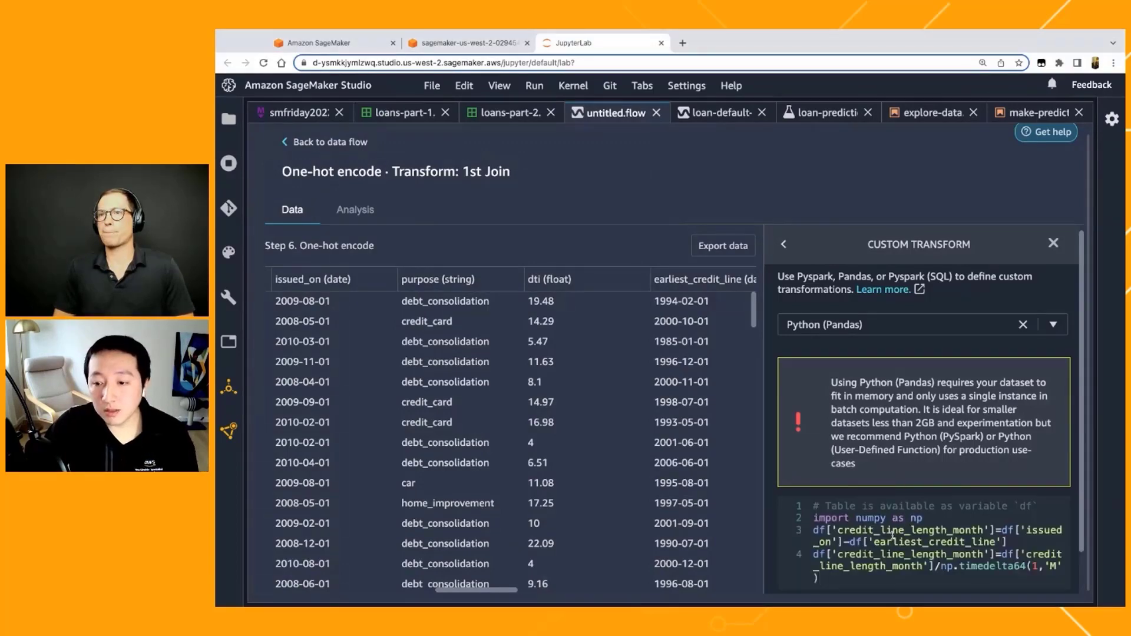
scroll(898, 527, "down", 2)
scroll(891, 539, "down", 1)
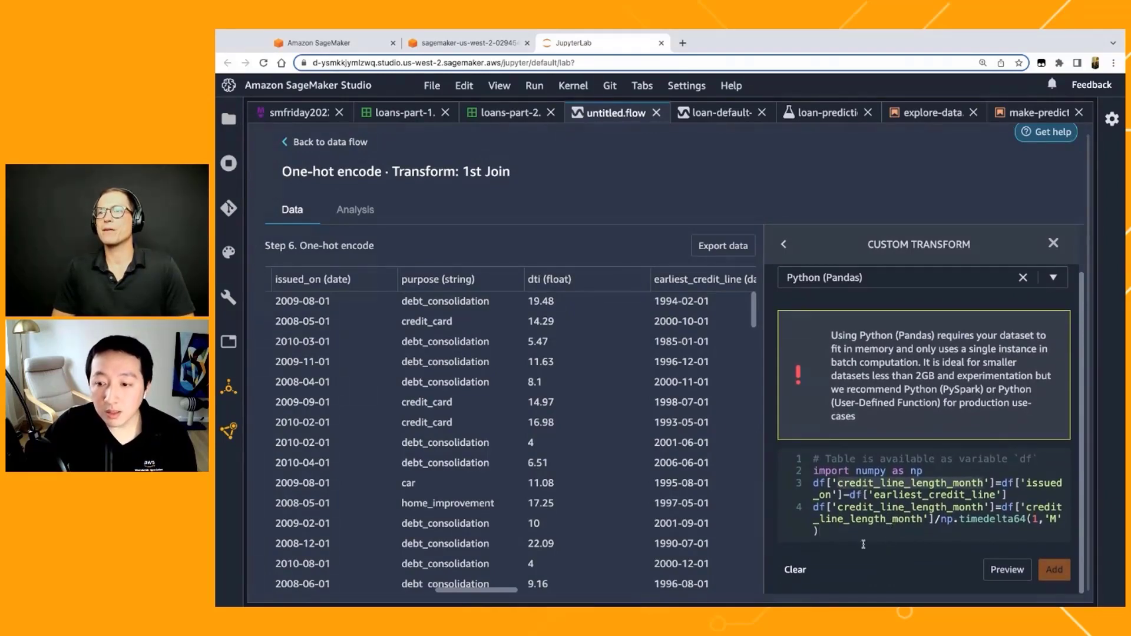
Step: Preview the custom transform's credit_line_length_month column and add the transform to the flow as a step
left_click(1005, 569)
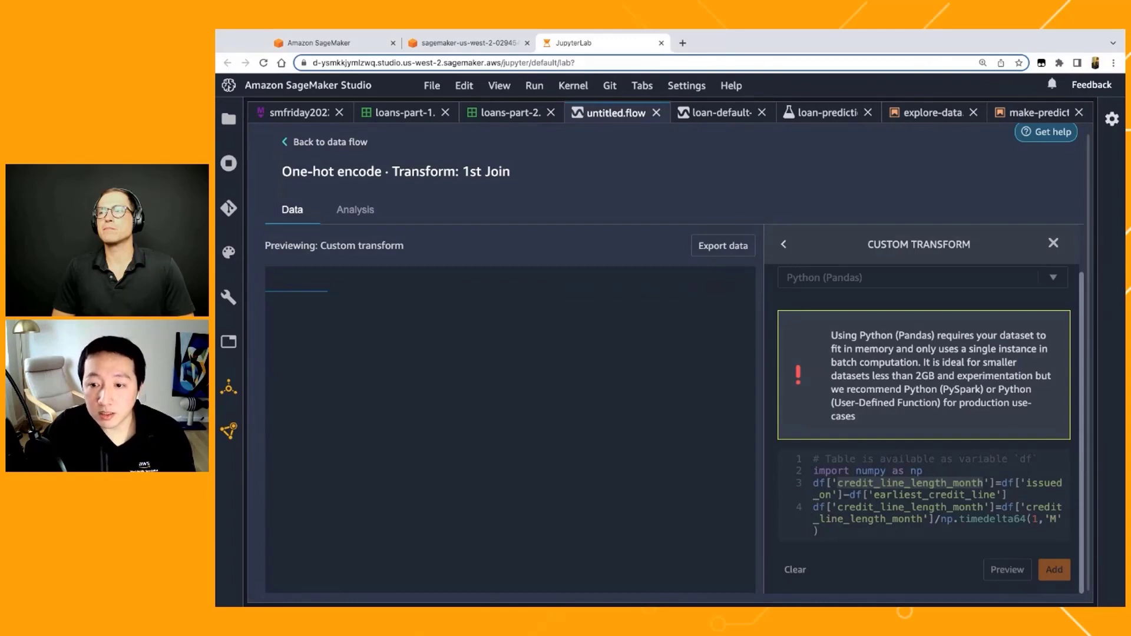
scroll(509, 433, "right", 10)
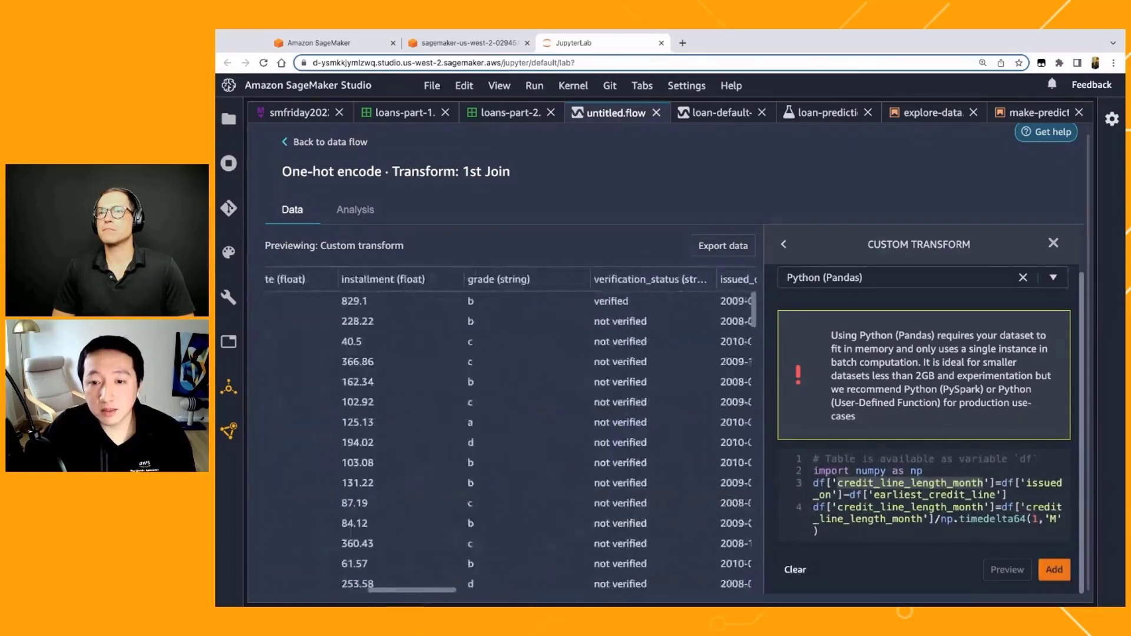
scroll(593, 290, "right", 15)
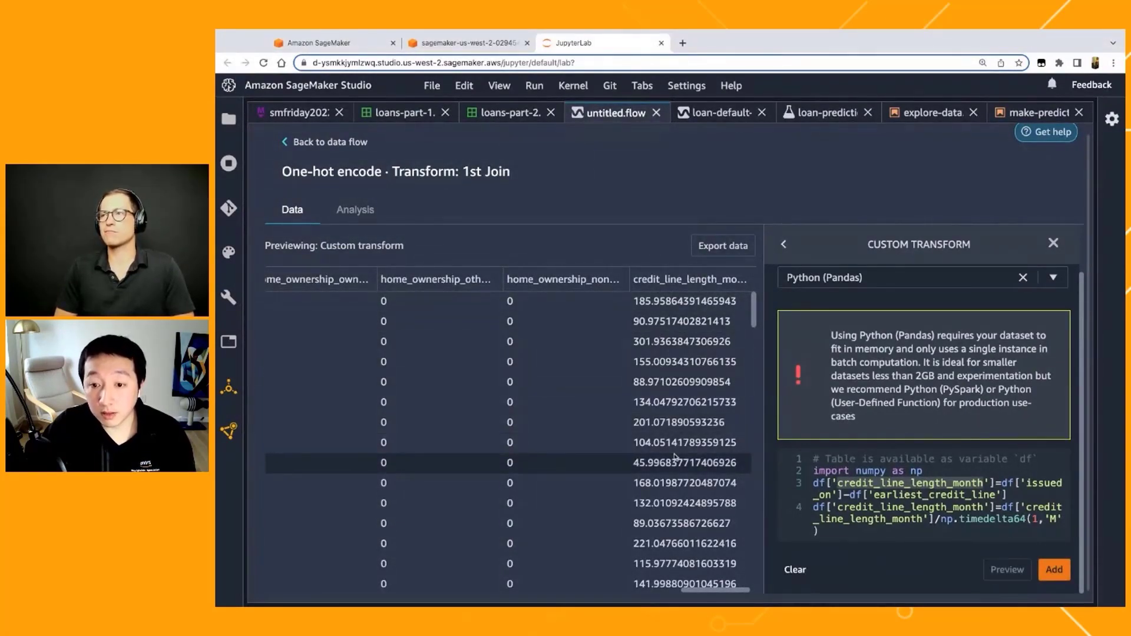
left_click(1054, 569)
left_click(817, 289)
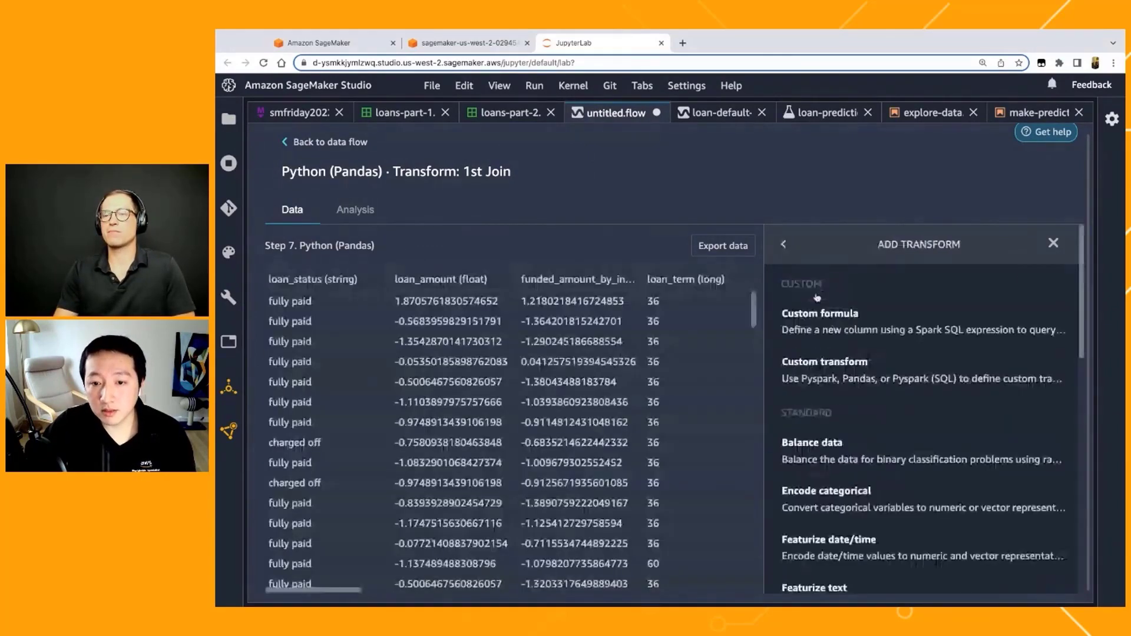
Step: Examine the operations offered by the Time Series transform and close the transform list without adding one
scroll(682, 466, "left", 1)
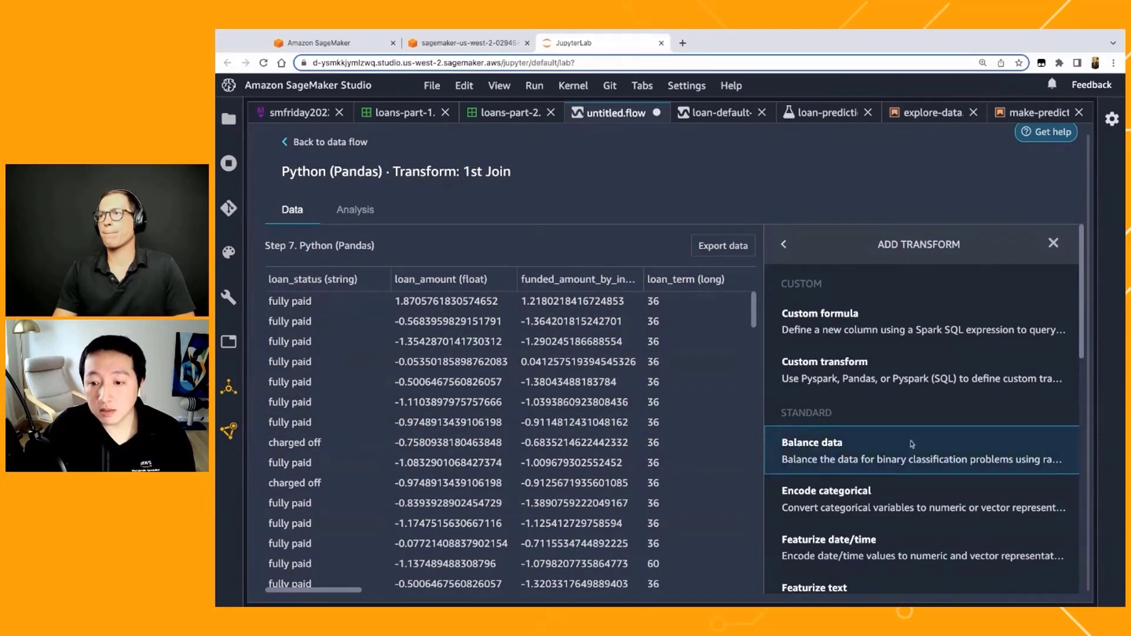
scroll(915, 466, "down", 3)
scroll(915, 465, "down", 5)
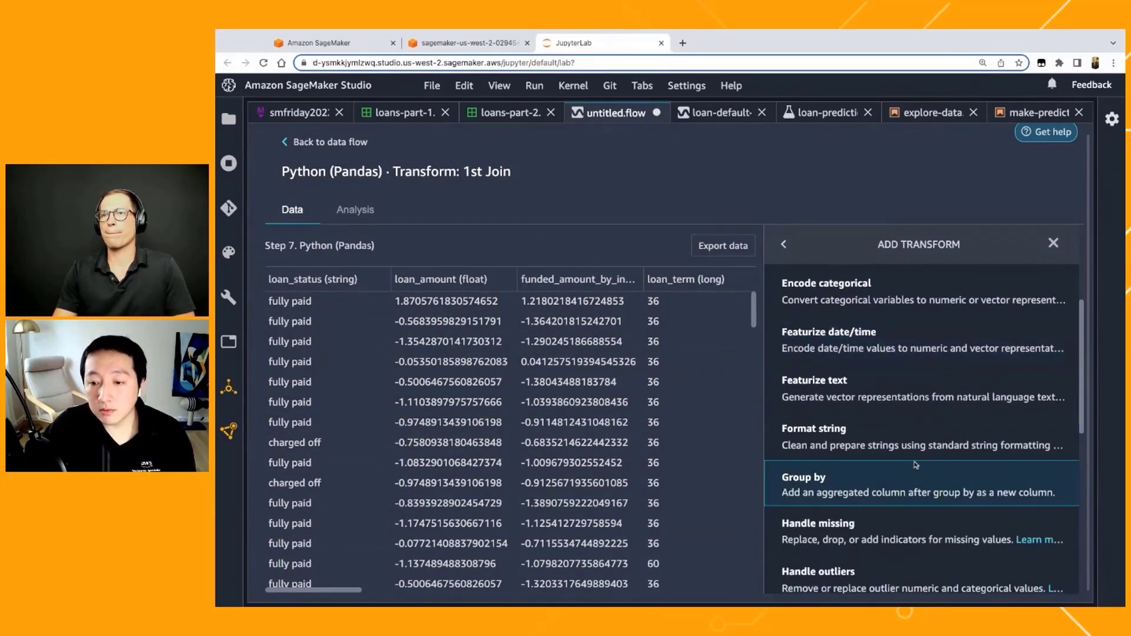
scroll(915, 468, "down", 3)
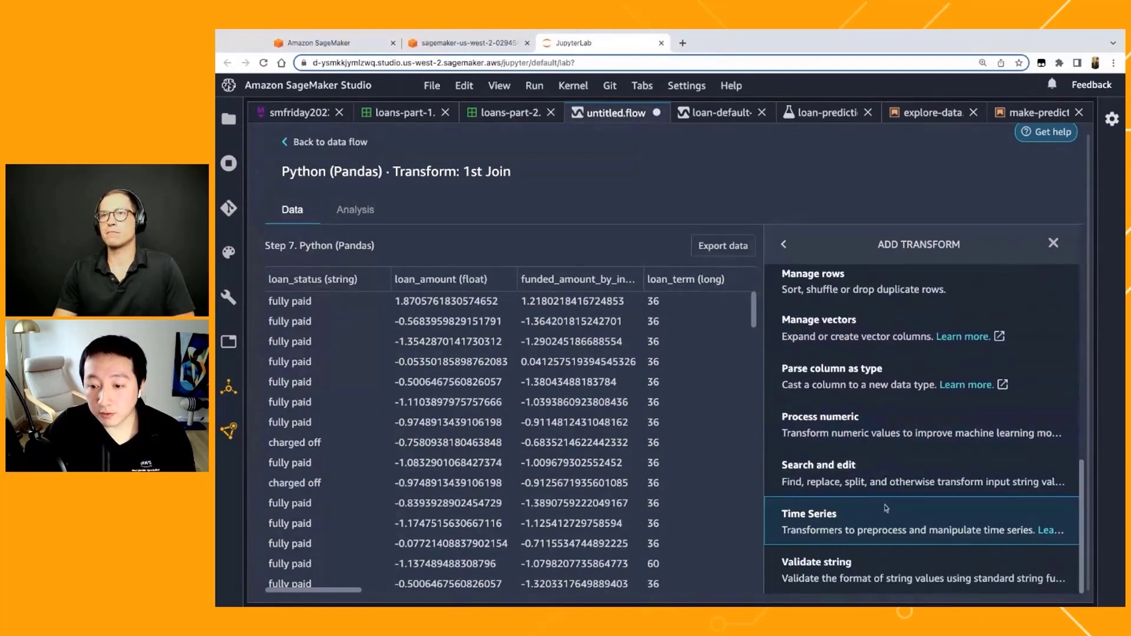
left_click(882, 529)
left_click(875, 352)
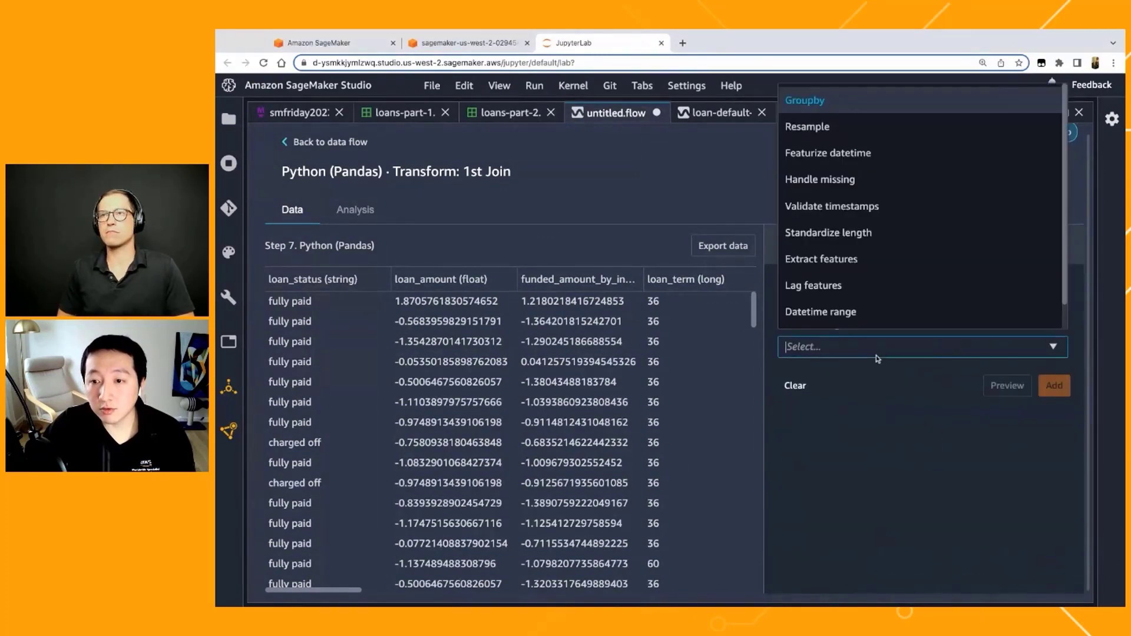
scroll(887, 236, "up", 1)
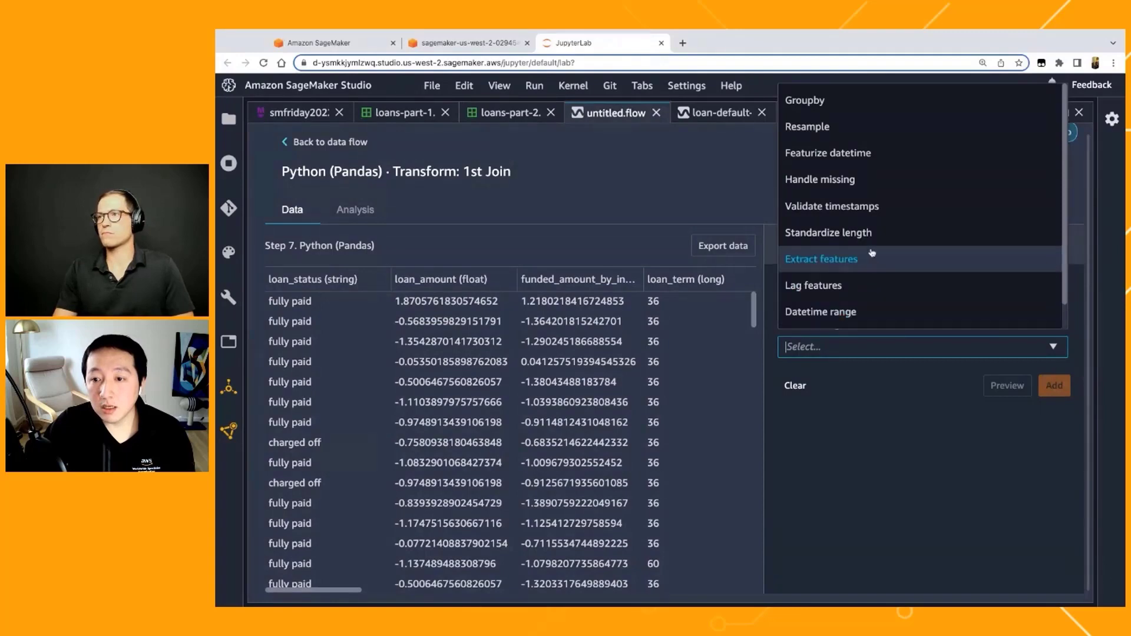
left_click(929, 239)
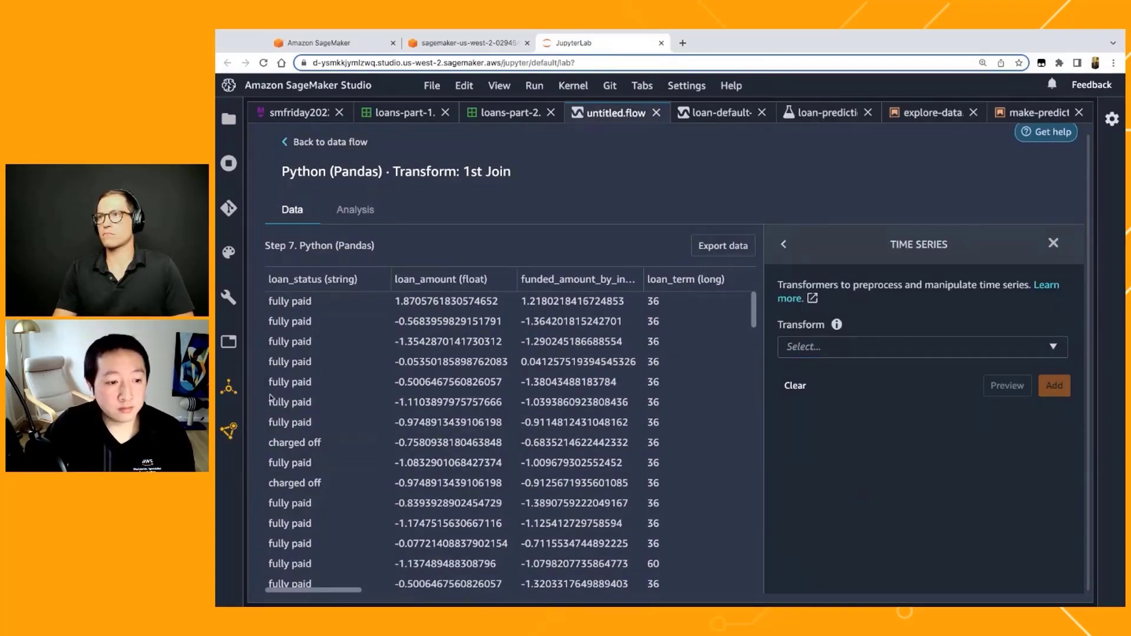
left_click(783, 250)
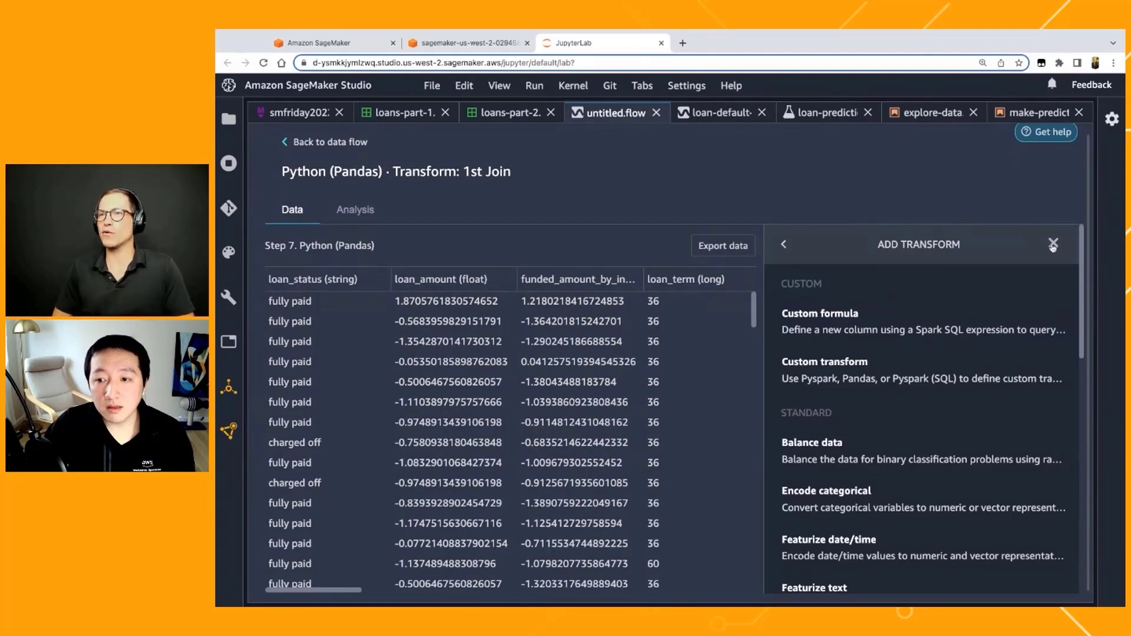
left_click(1053, 245)
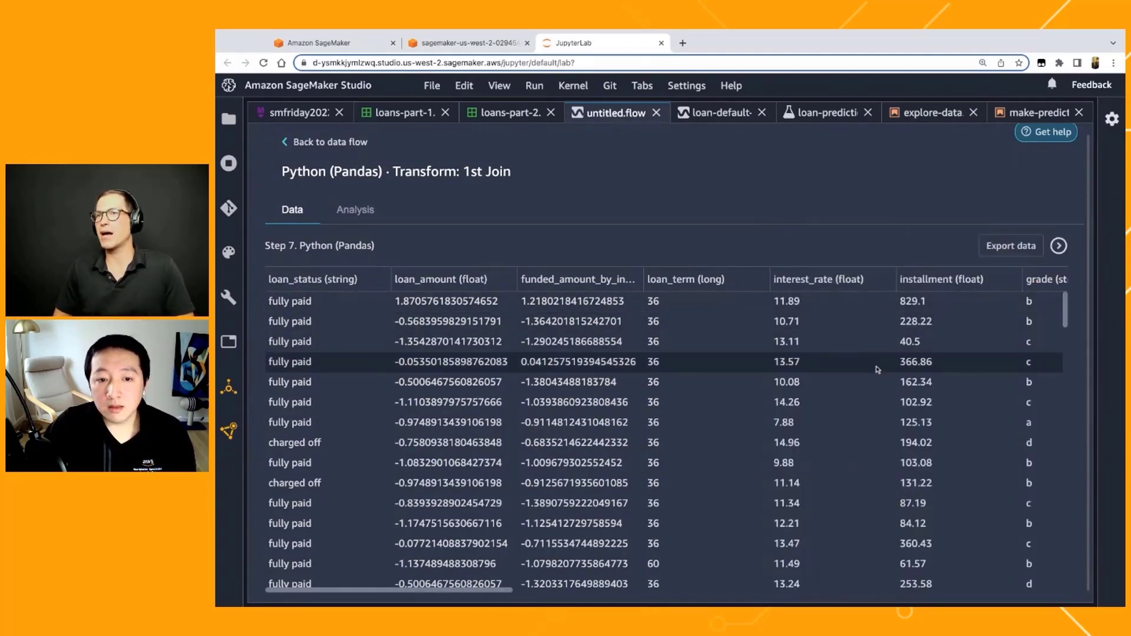
Step: Export the transformed dataset as CSV to the sagemaker/sagemaker-fridays/loan-default/dw-output/ folder of the S3 bucket
scroll(680, 392, "up", 1)
scroll(680, 392, "down", 1)
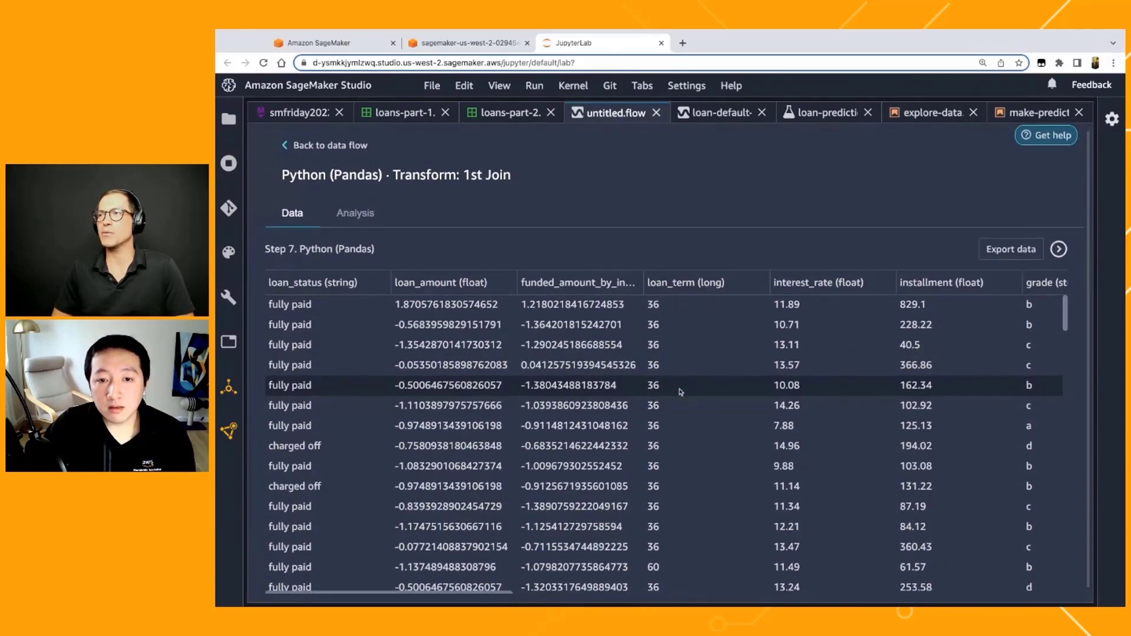
scroll(680, 383, "down", 1)
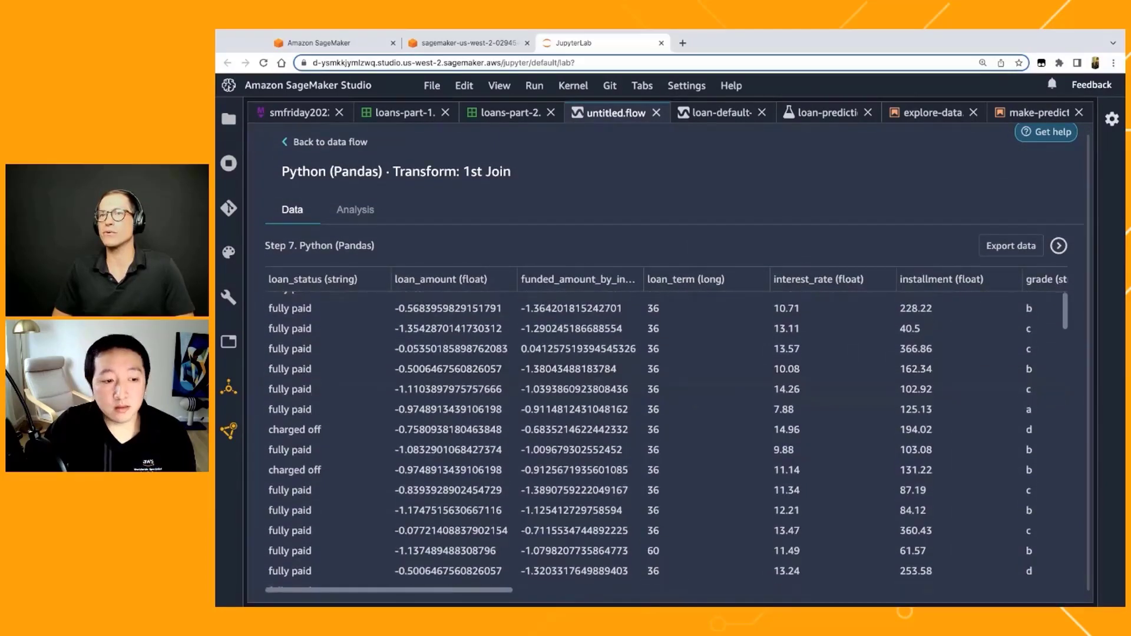
scroll(680, 383, "up", 1)
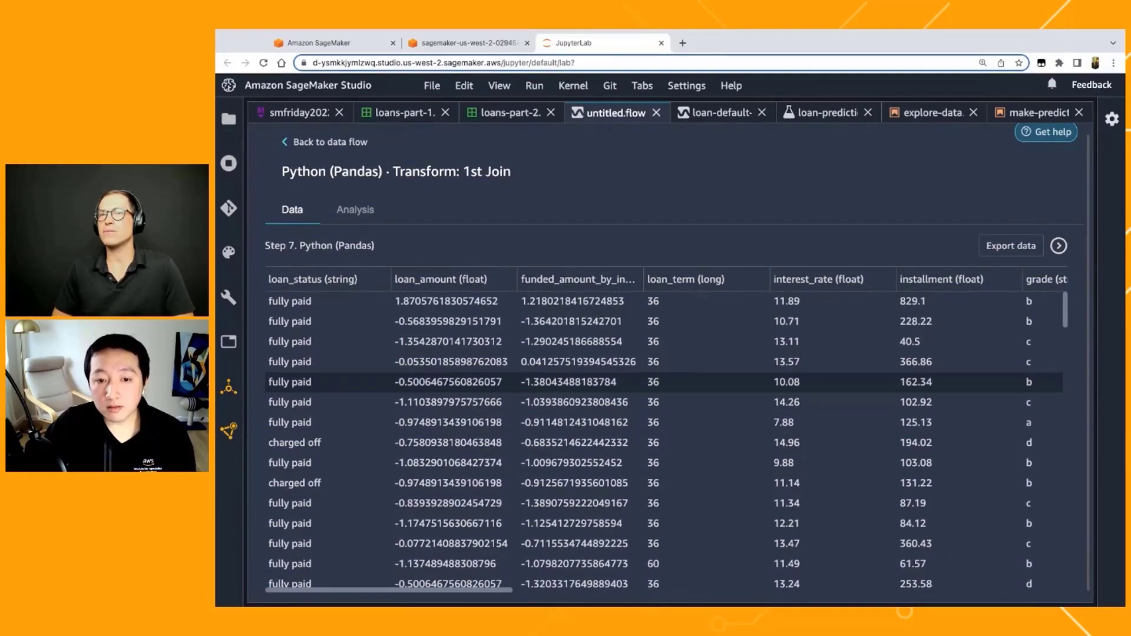
scroll(933, 277, "up", 1)
left_click(1000, 257)
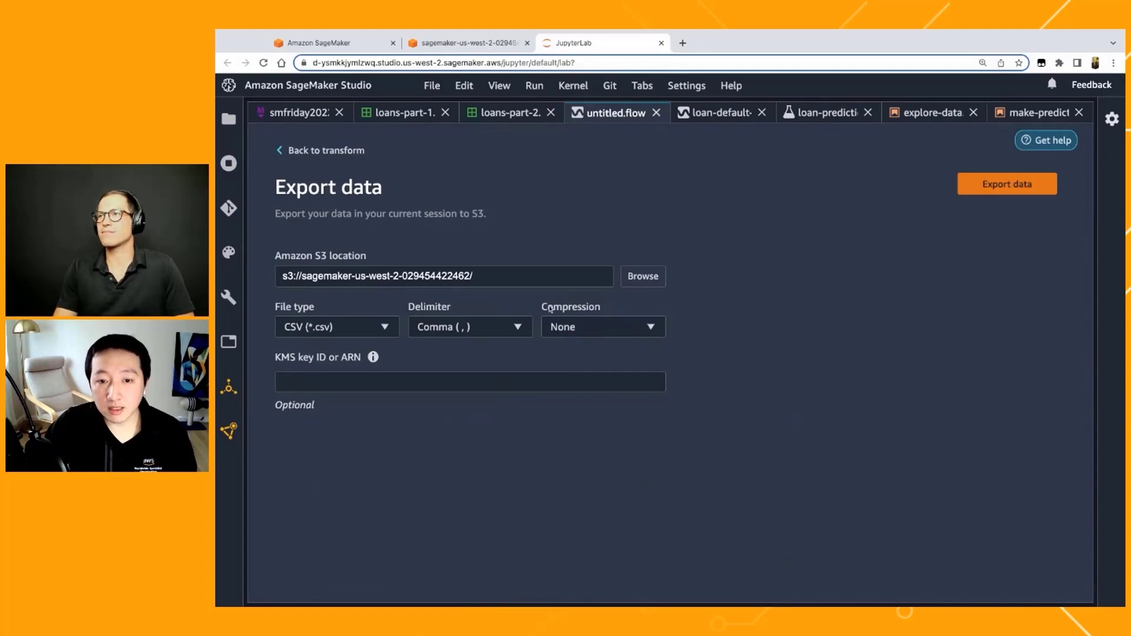
key("super+Tab")
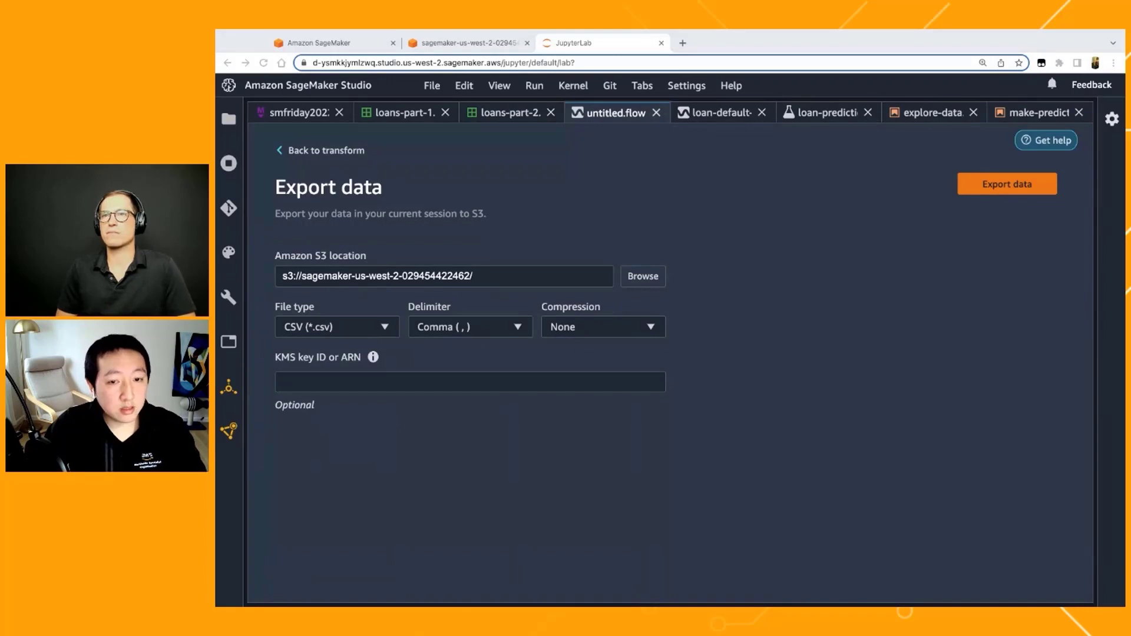
left_click(555, 281)
key("ctrl+a")
key("super+v")
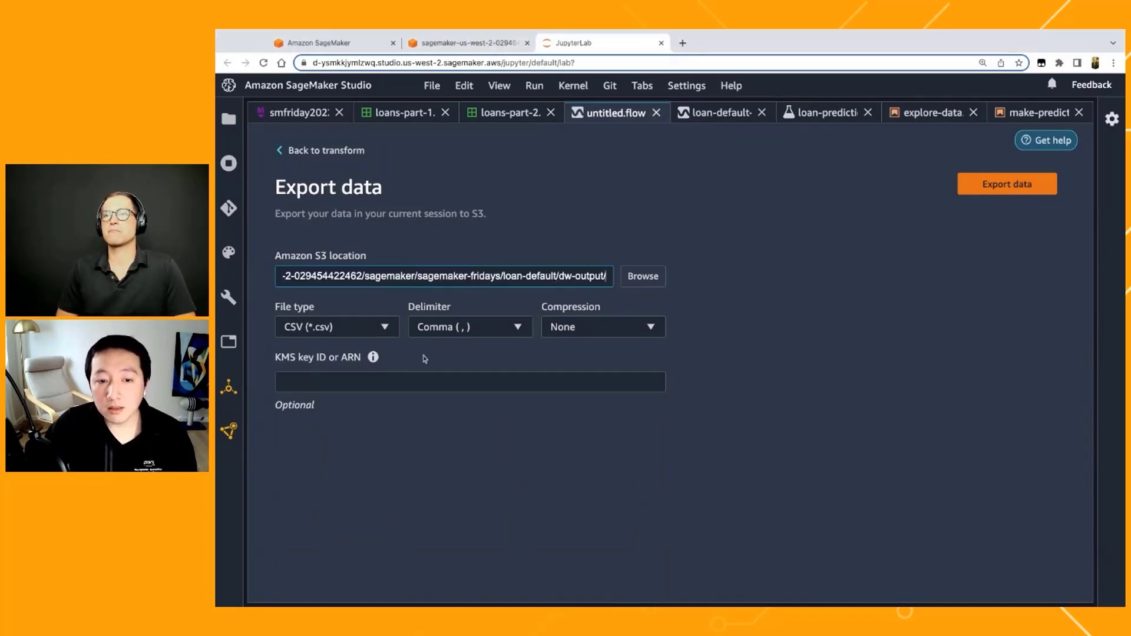
left_click(1008, 184)
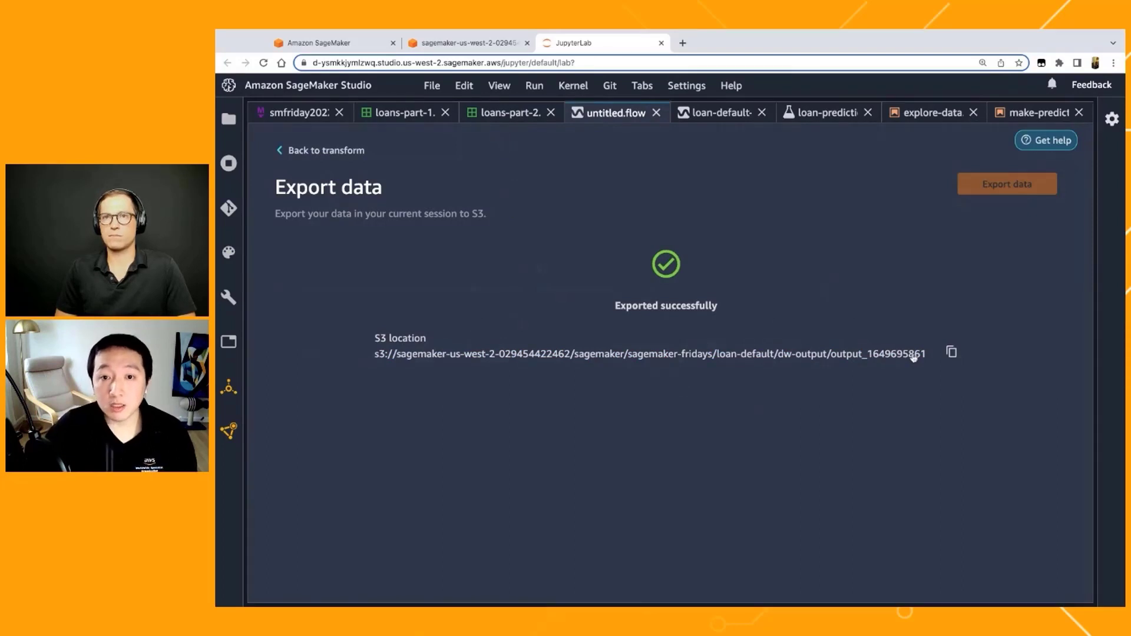
Step: Open the form for creating a new Autopilot experiment
left_click(435, 89)
mouse_move(690, 111)
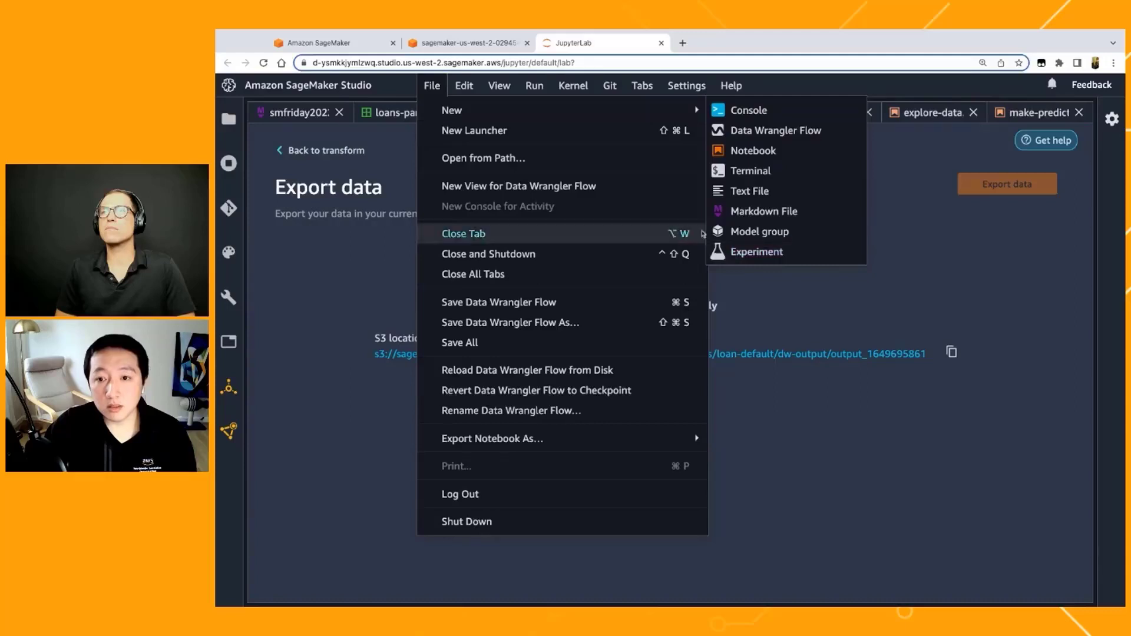
left_click(779, 255)
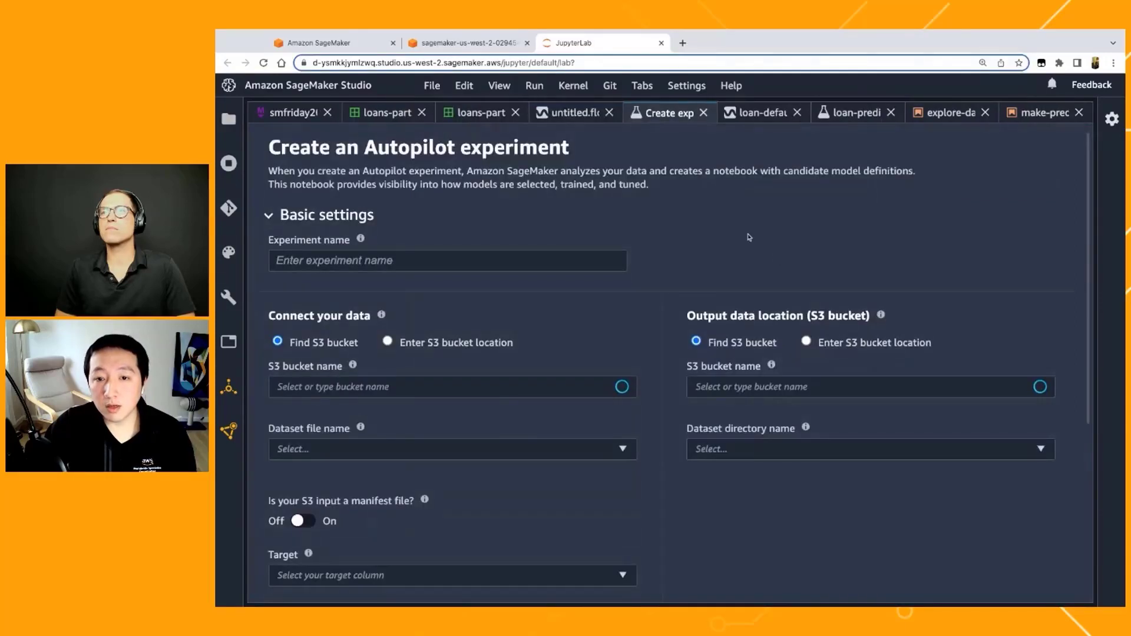
scroll(595, 300, "down", 1)
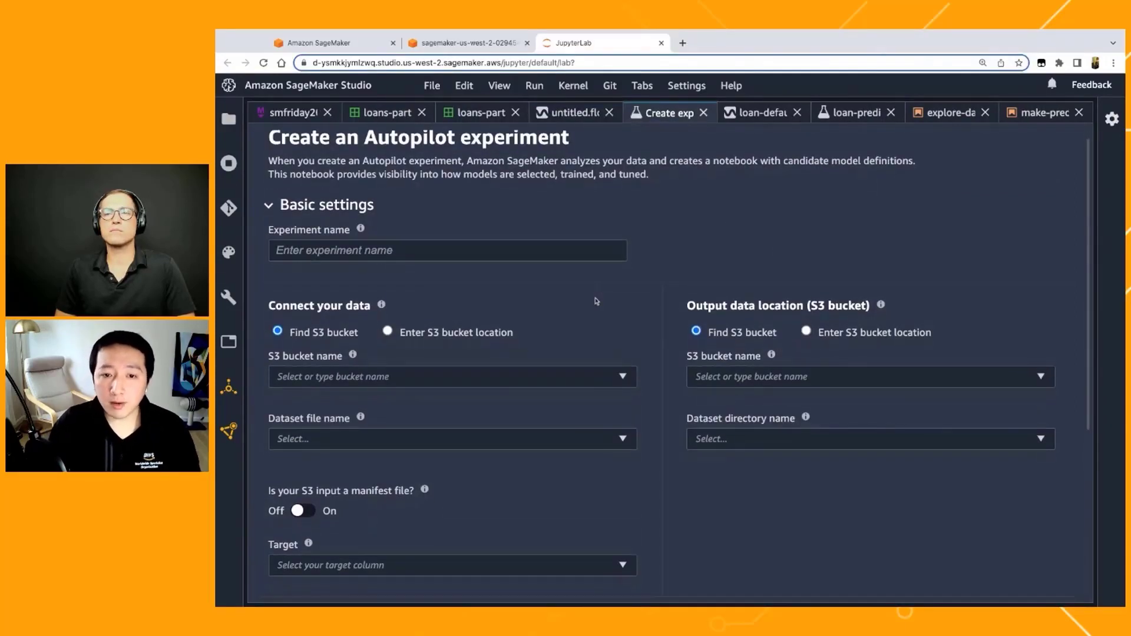
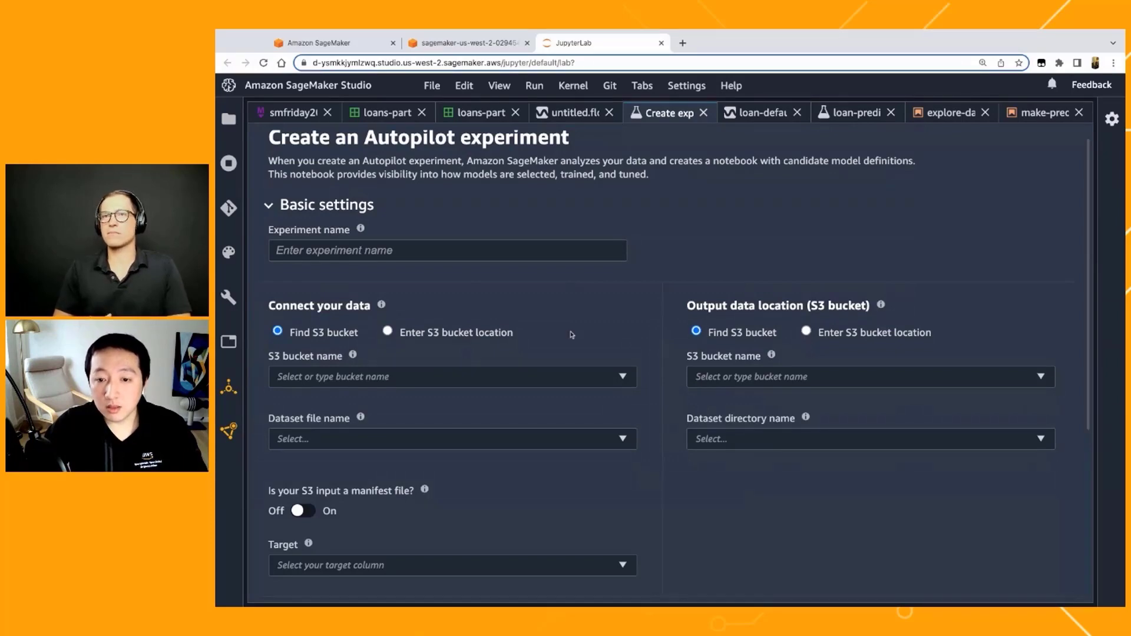
Step: Set the input data source to a manually entered S3 bucket location and name the experiment loan-prediction-01
scroll(530, 341, "down", 1)
scroll(471, 359, "up", 1)
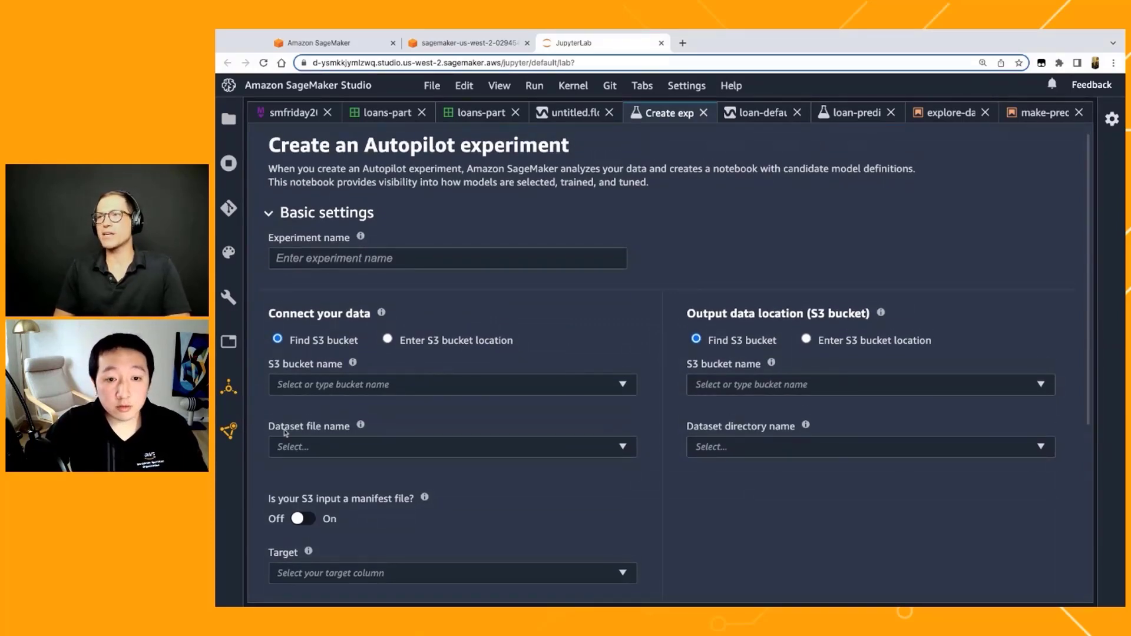
left_click(448, 340)
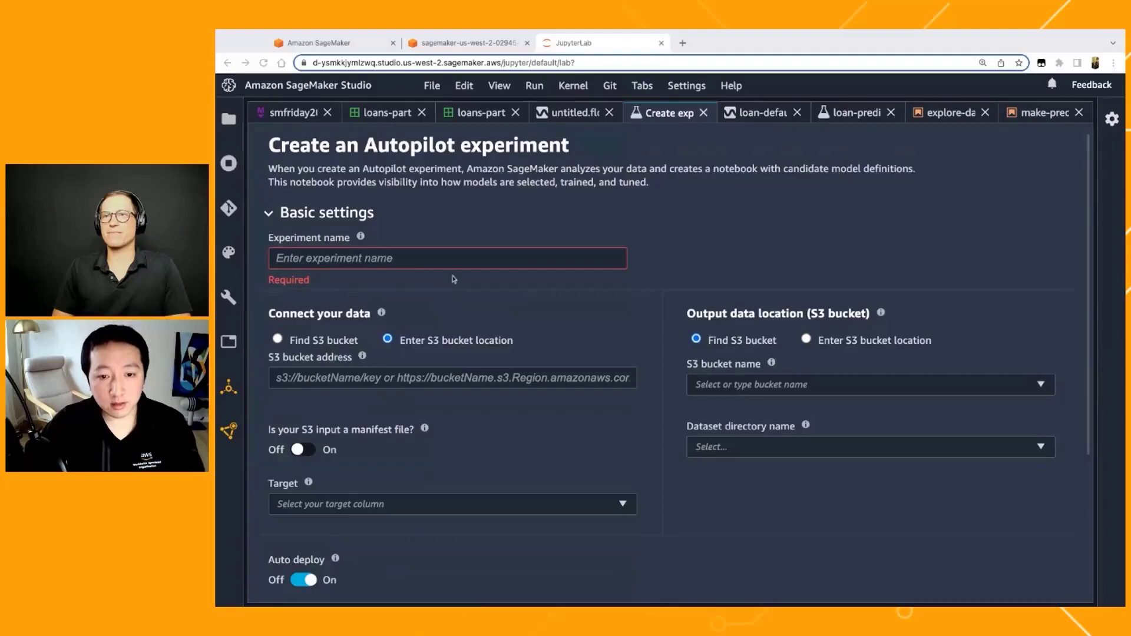
scroll(450, 357, "down", 1)
scroll(450, 358, "up", 1)
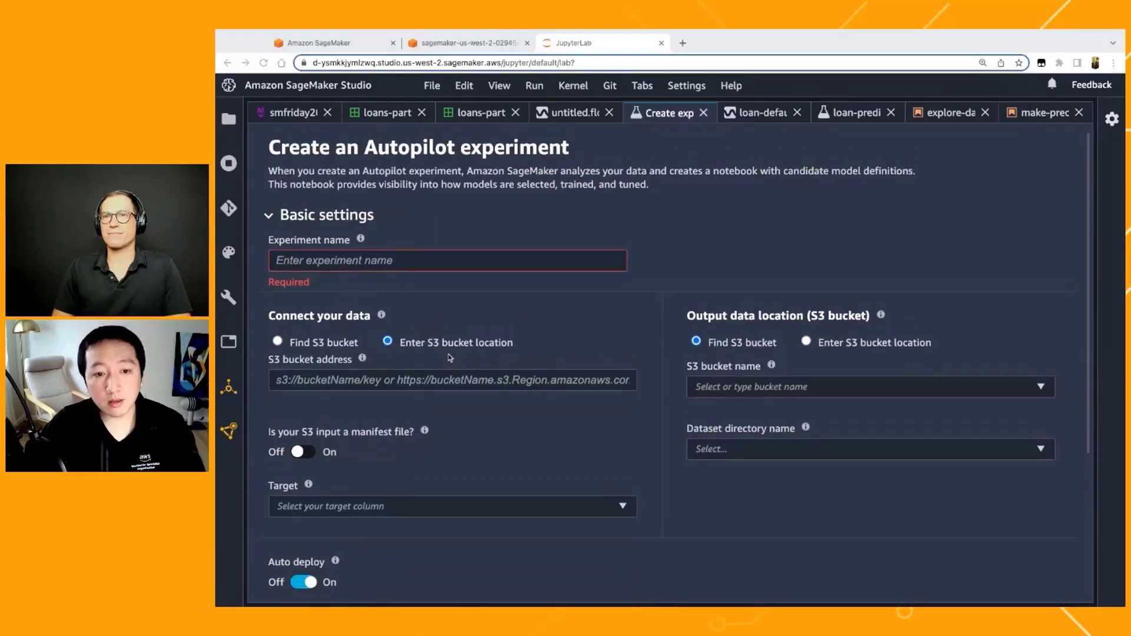
scroll(450, 357, "down", 1)
scroll(670, 365, "up", 1)
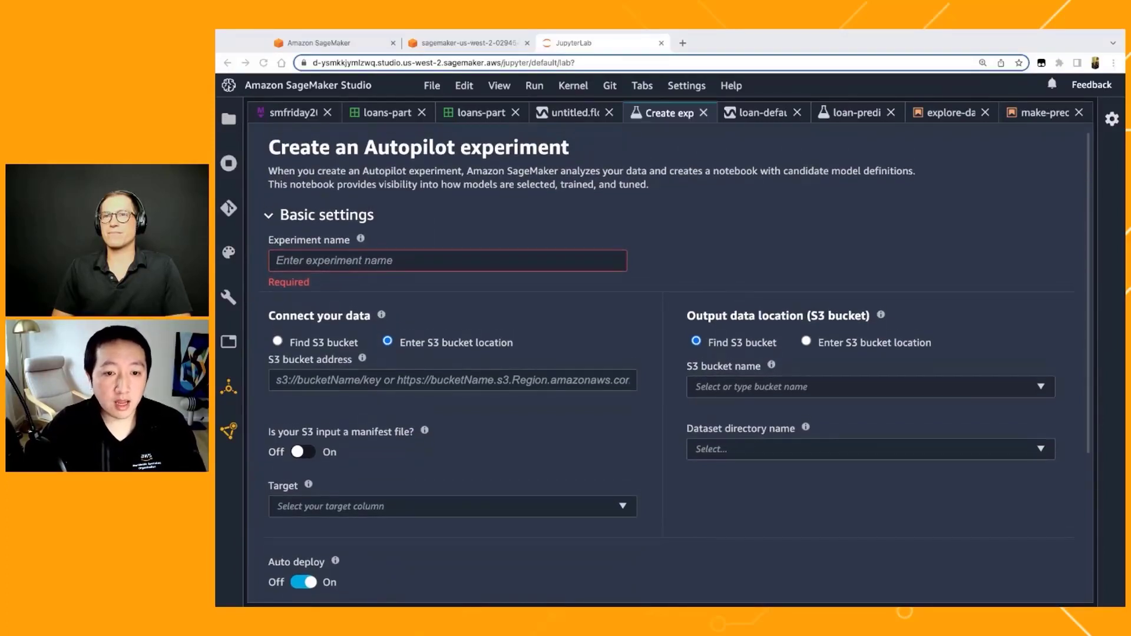
left_click(433, 259)
type("loa")
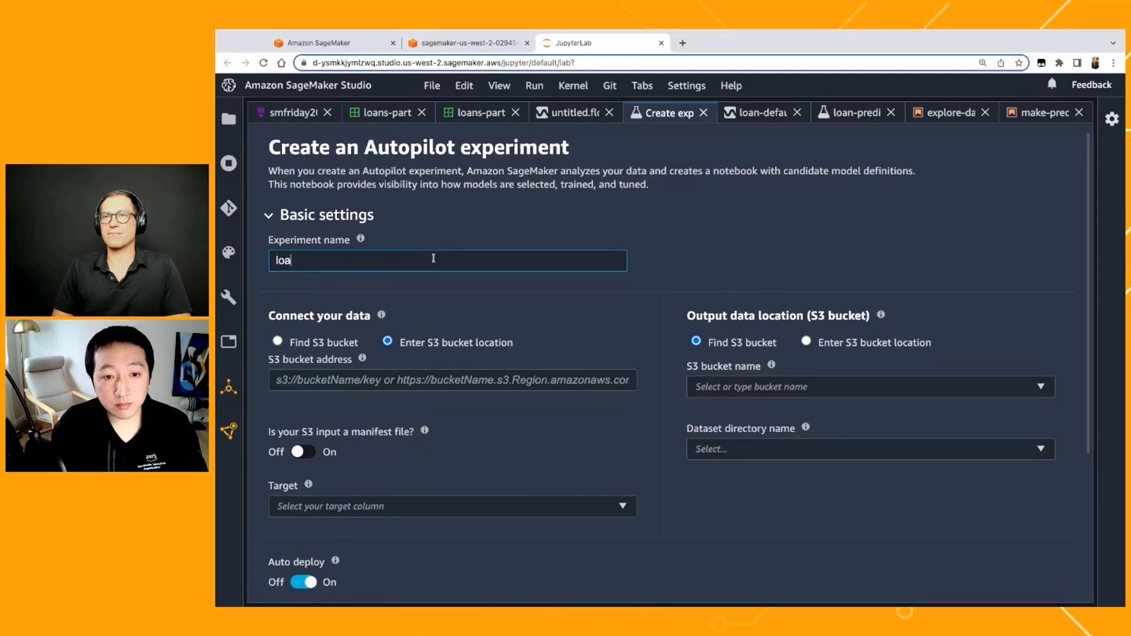
type("n-prediction-")
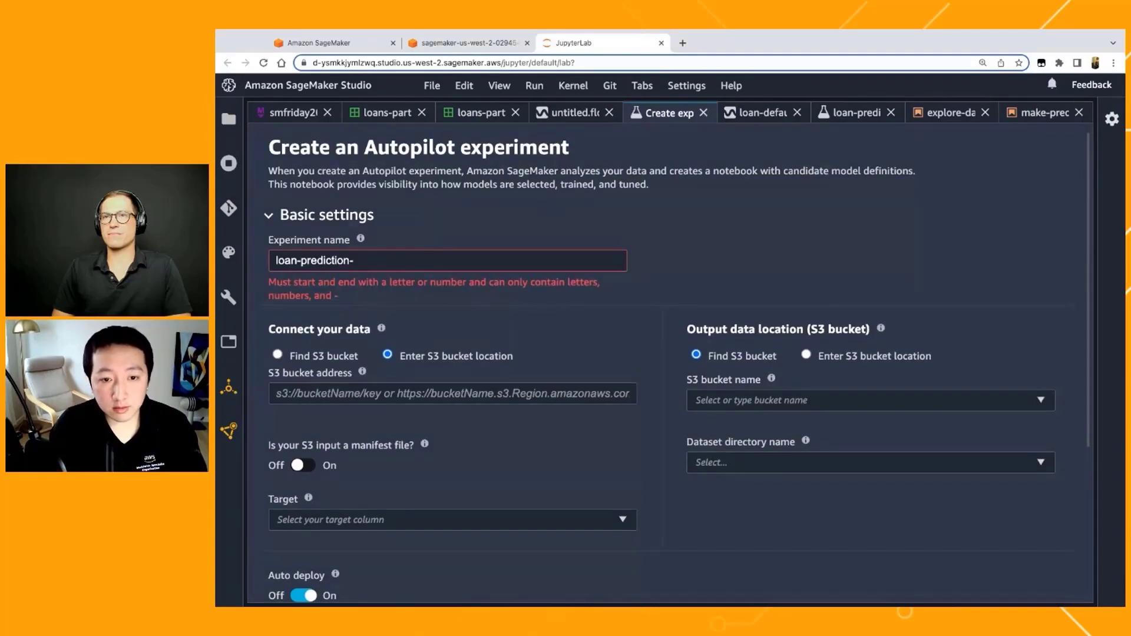
type("01")
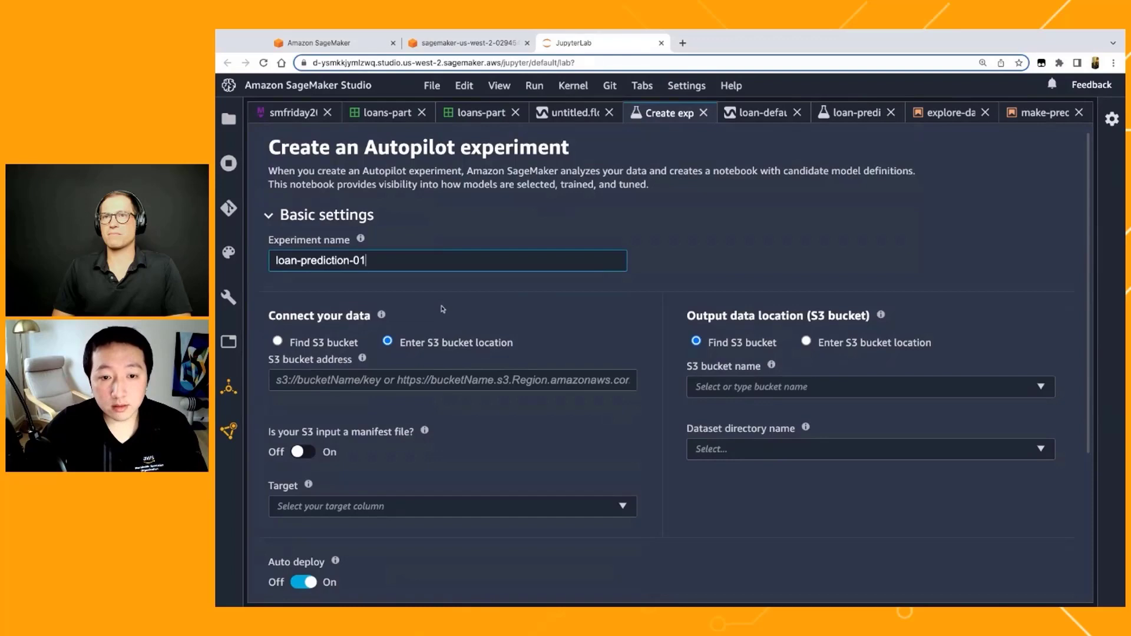
scroll(445, 307, "down", 1)
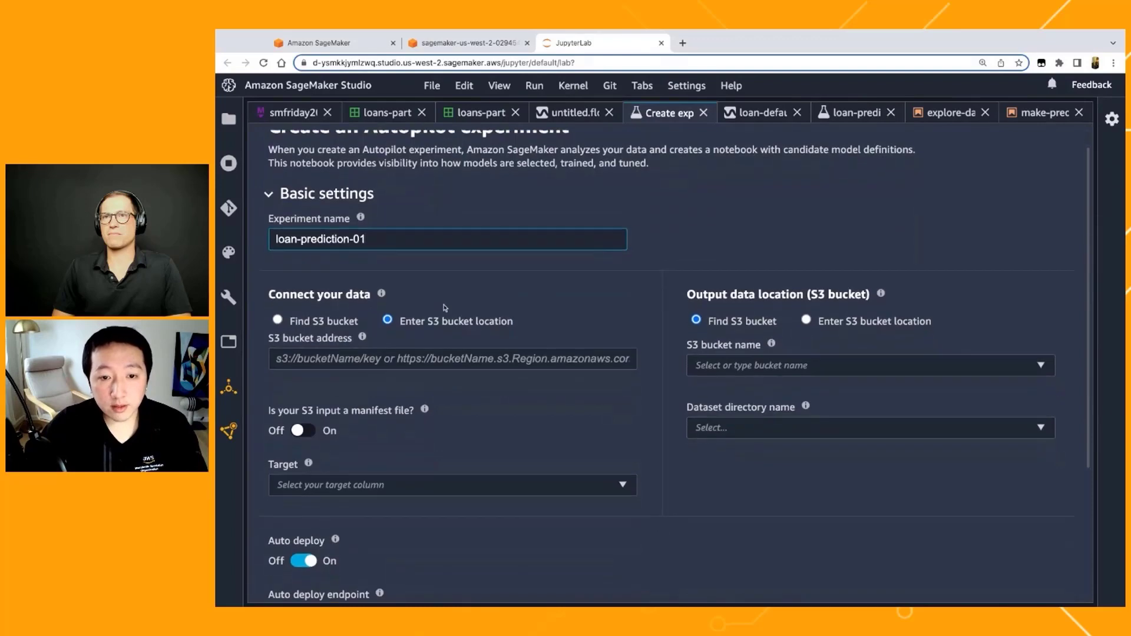
scroll(444, 308, "down", 1)
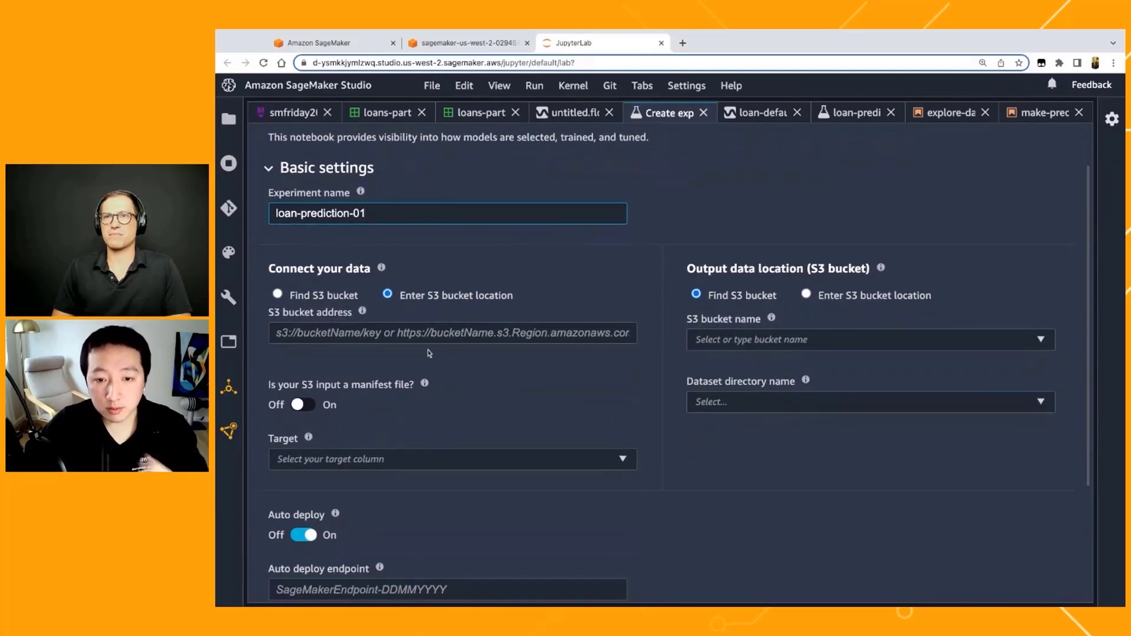
left_click(410, 332)
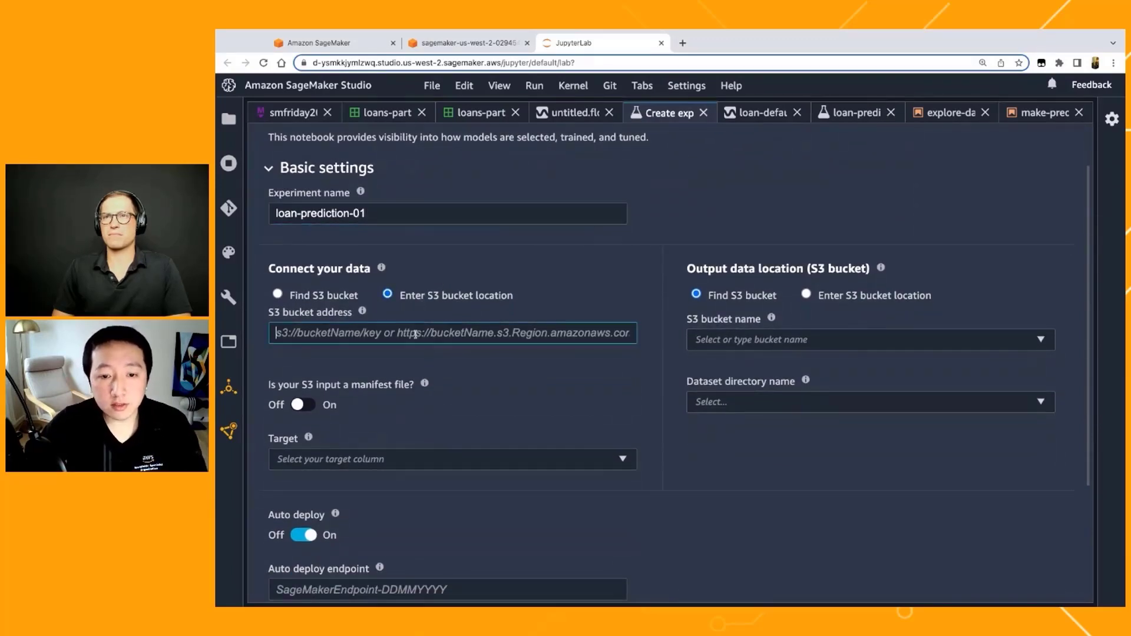
left_click(218, 286)
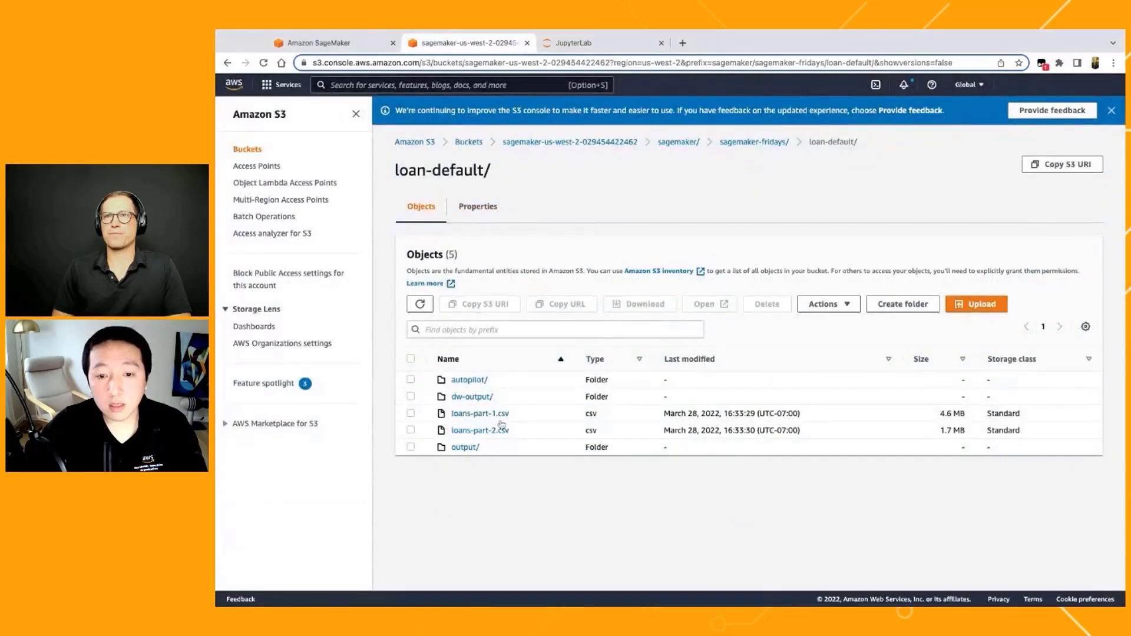
left_click(466, 43)
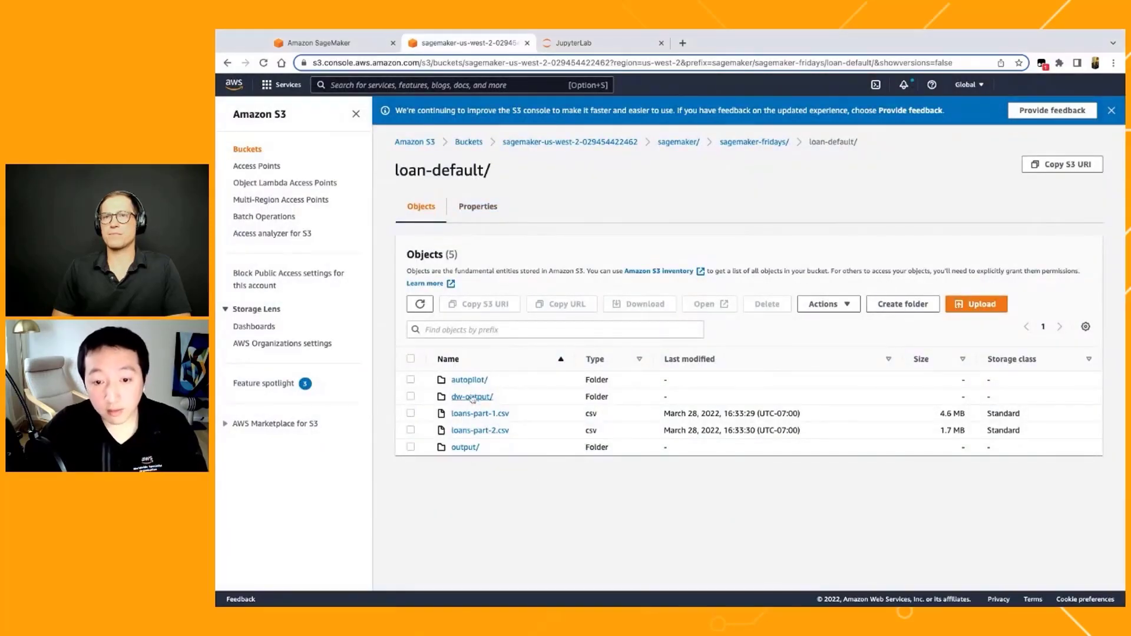
left_click(472, 395)
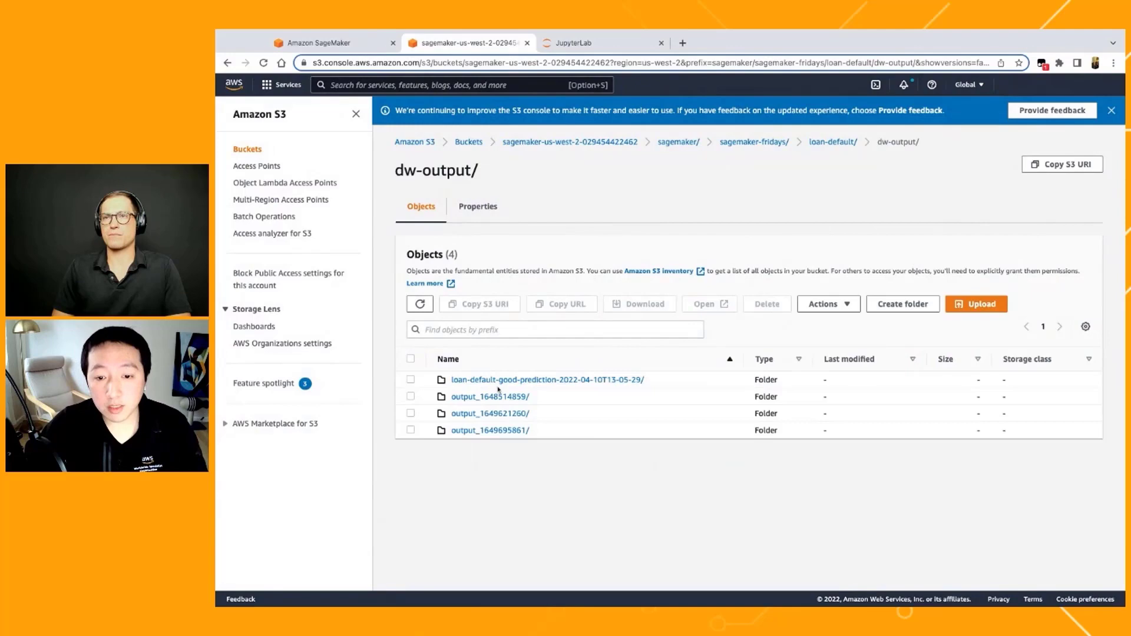
left_click(498, 431)
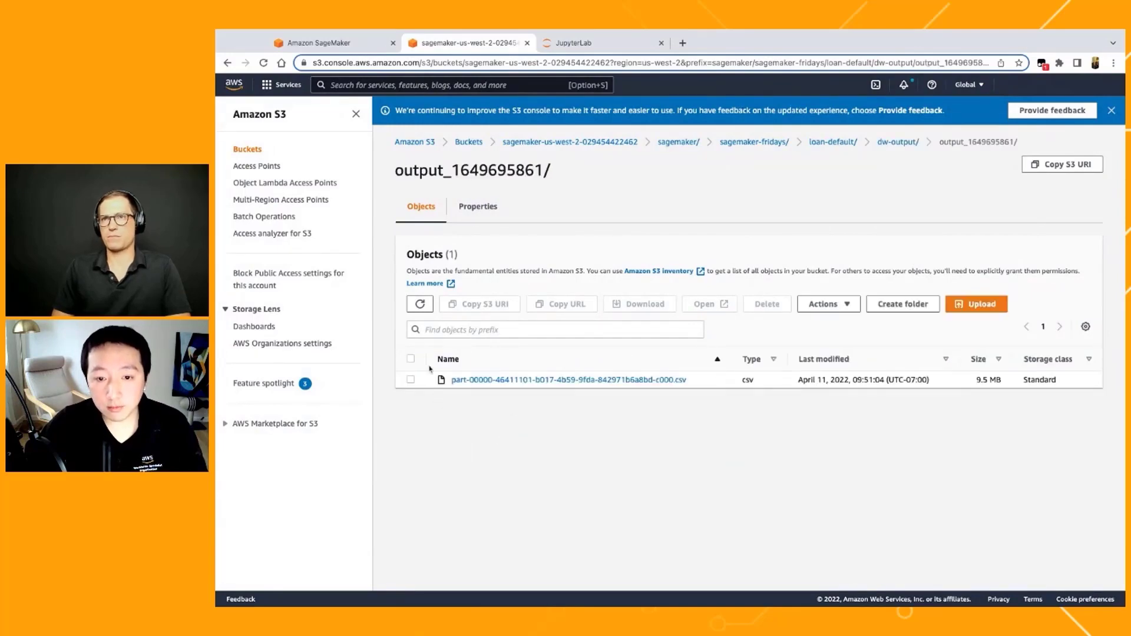
left_click(411, 379)
left_click(478, 306)
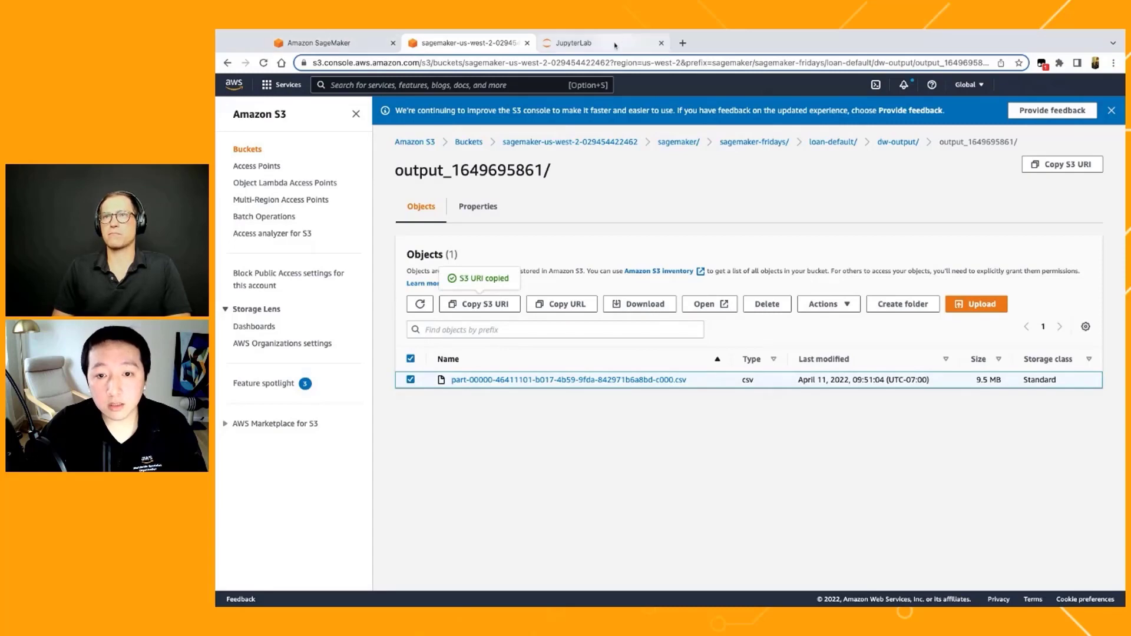
Step: Back in SageMaker Studio, paste the copied URI as the input data's S3 bucket address and select loan_status as the target column
left_click(573, 42)
left_click(478, 332)
key("ctrl+v")
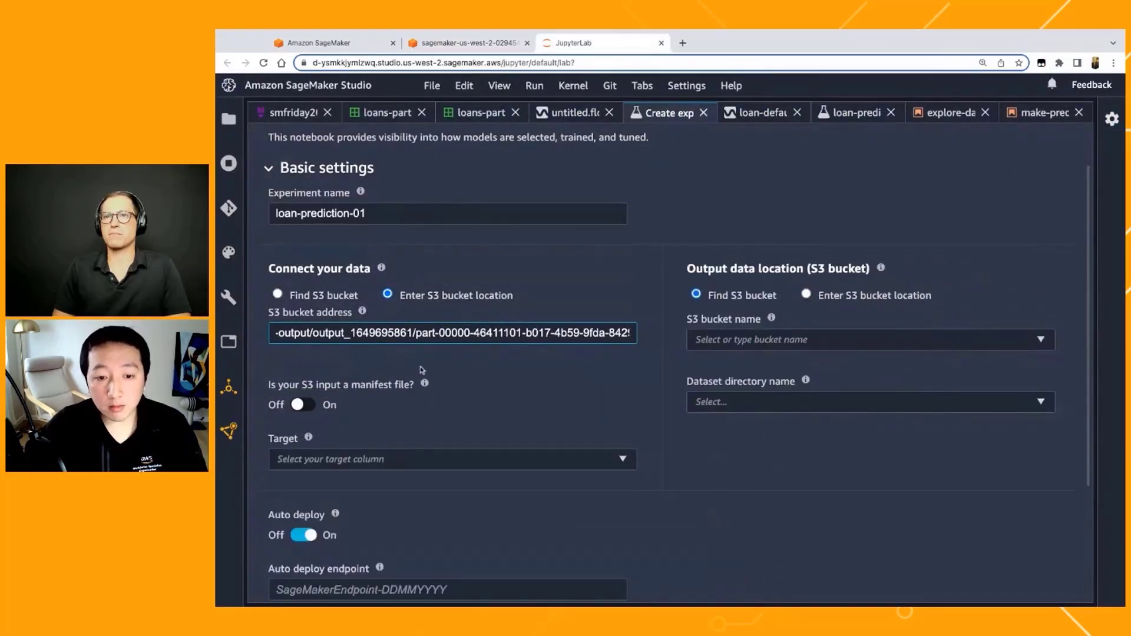
left_click(377, 459)
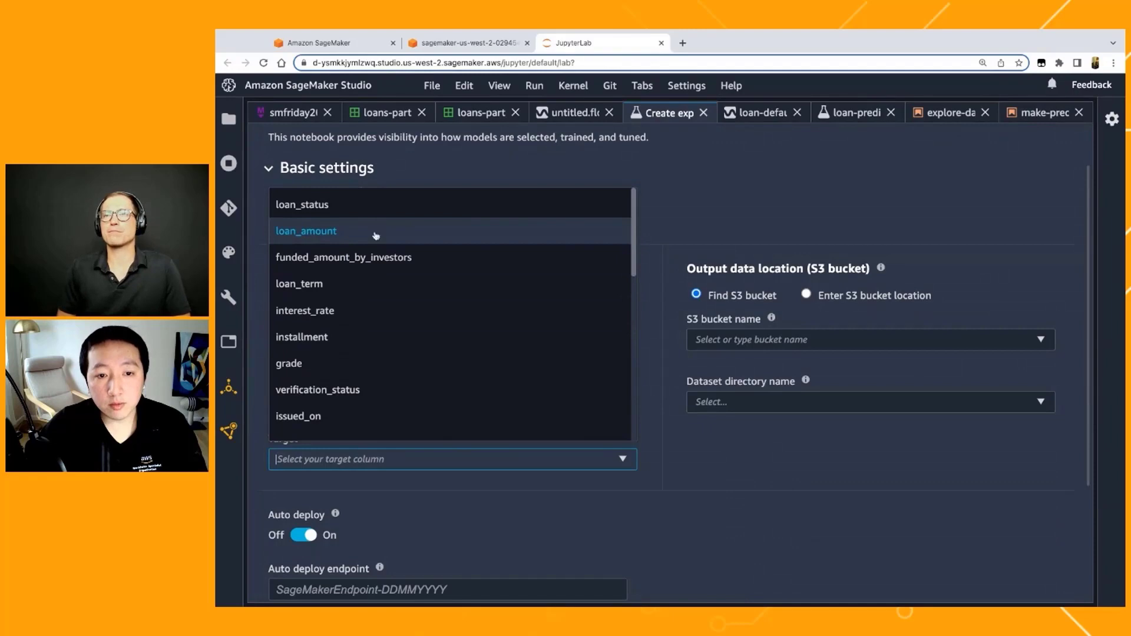
left_click(370, 207)
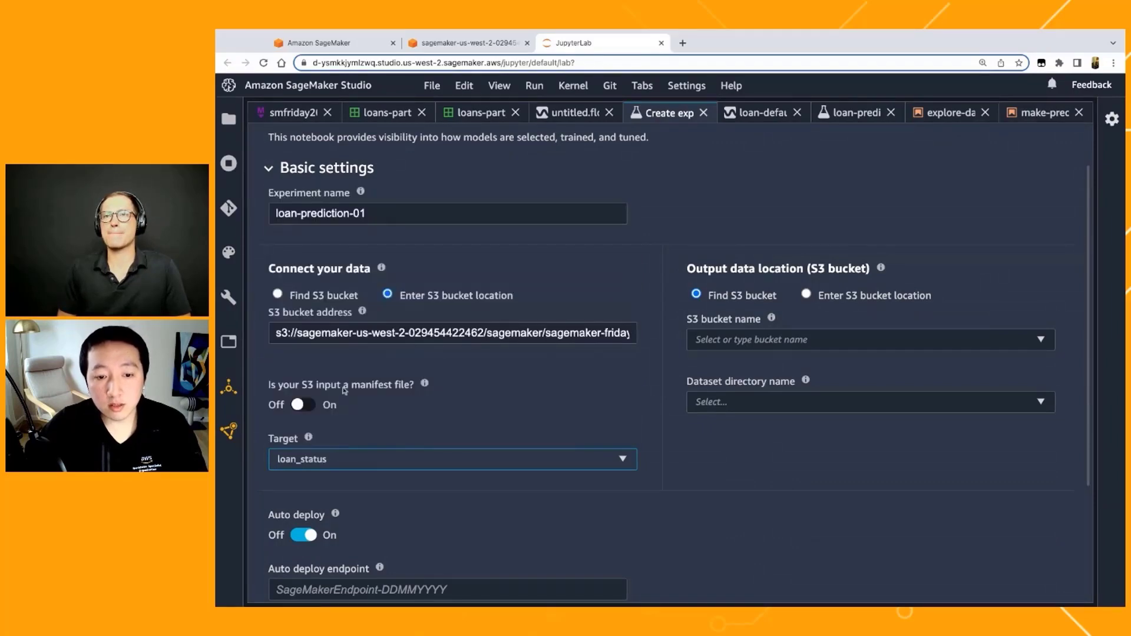
Step: Set the output data location to a manually entered S3 address, pasting the bucket's sagemaker/sagemaker-fridays/loan-default/autopilot/ path
scroll(365, 460, "down", 1)
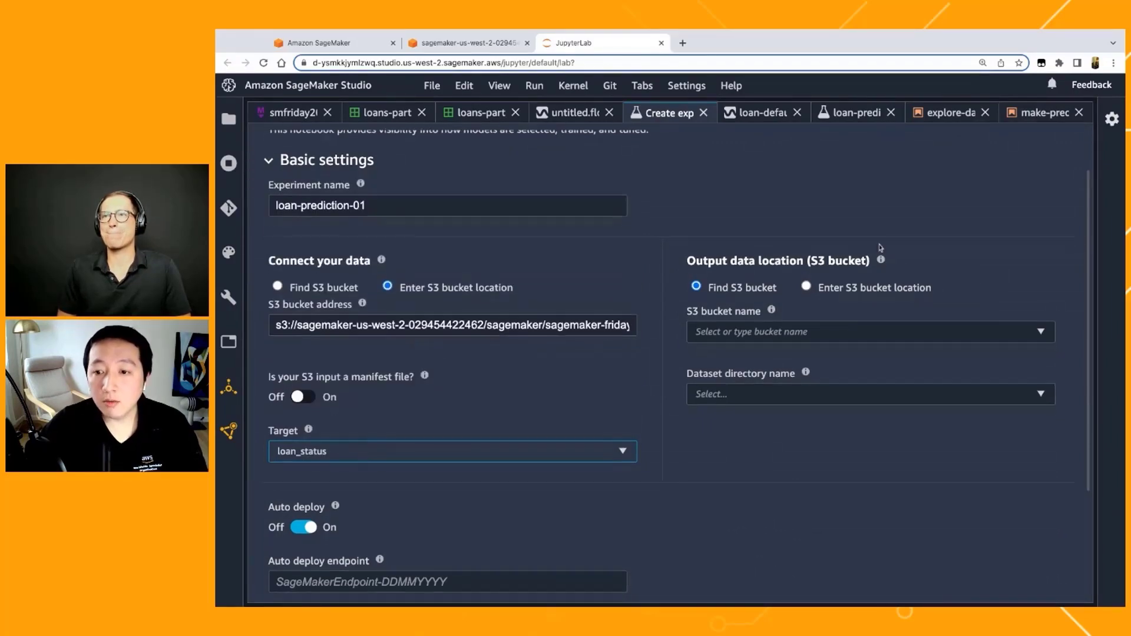
left_click(900, 287)
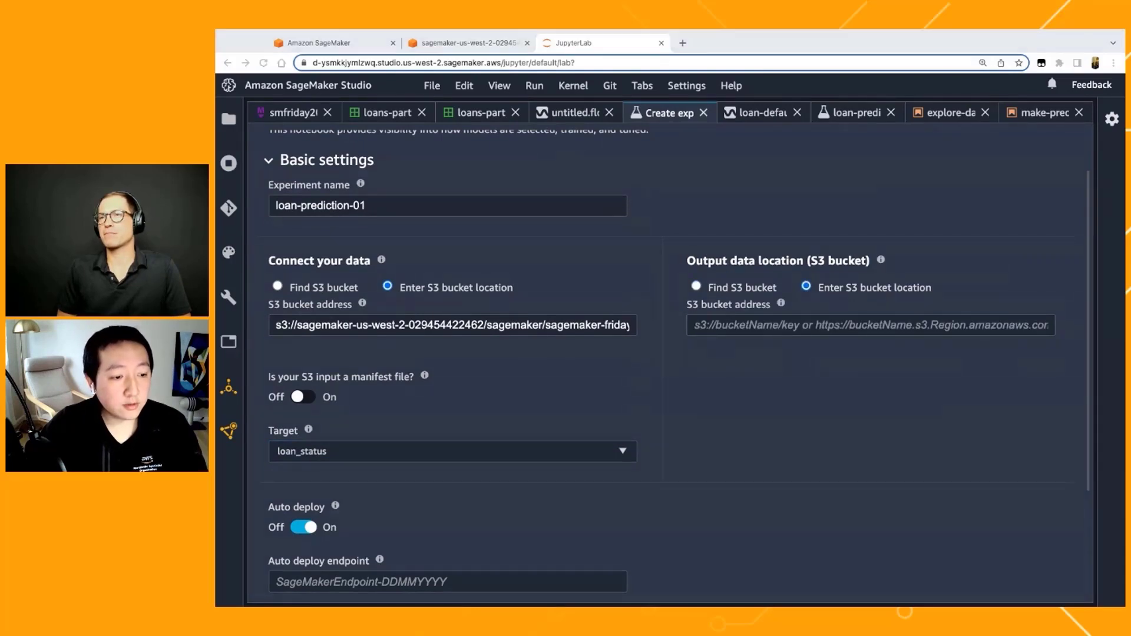
left_click(777, 324)
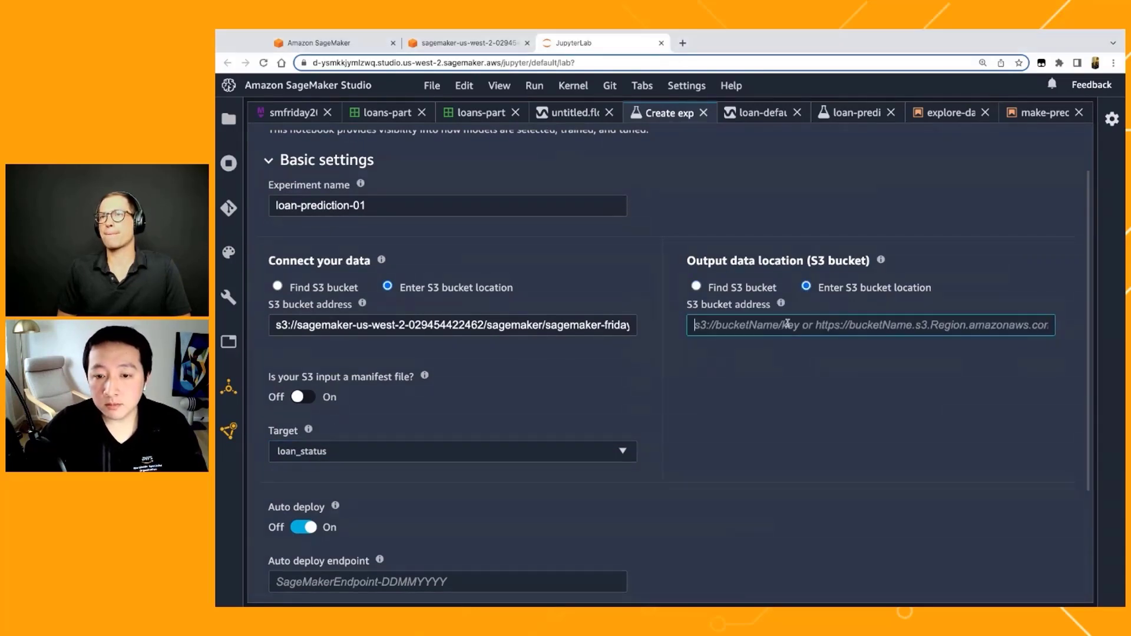
key("ctrl+v")
scroll(701, 457, "down", 2)
scroll(701, 456, "down", 1)
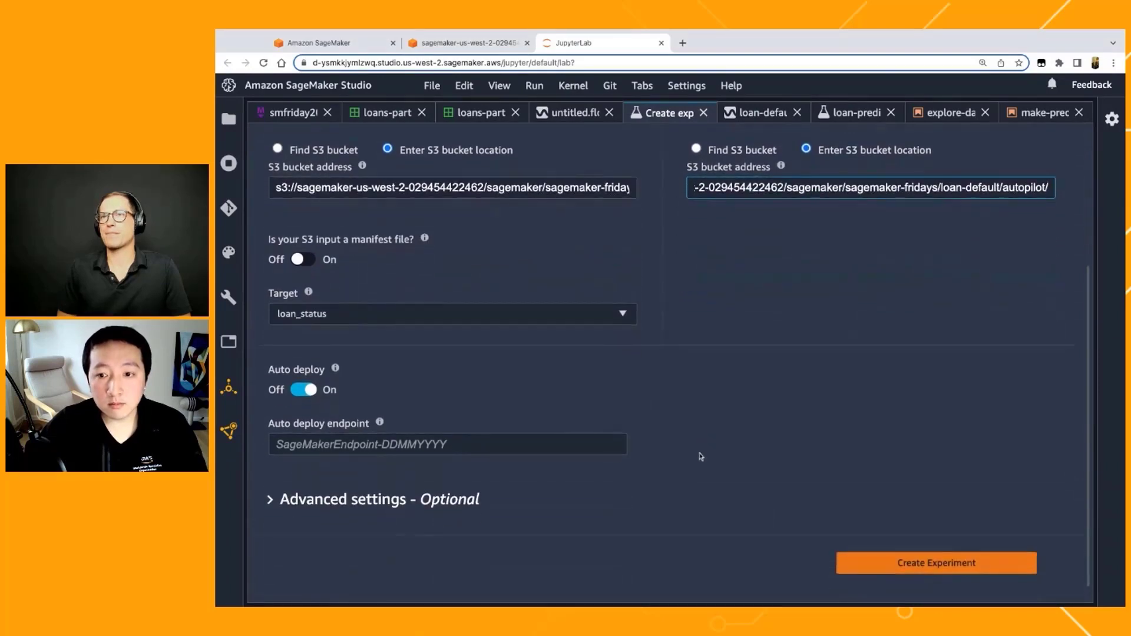
left_click(724, 340)
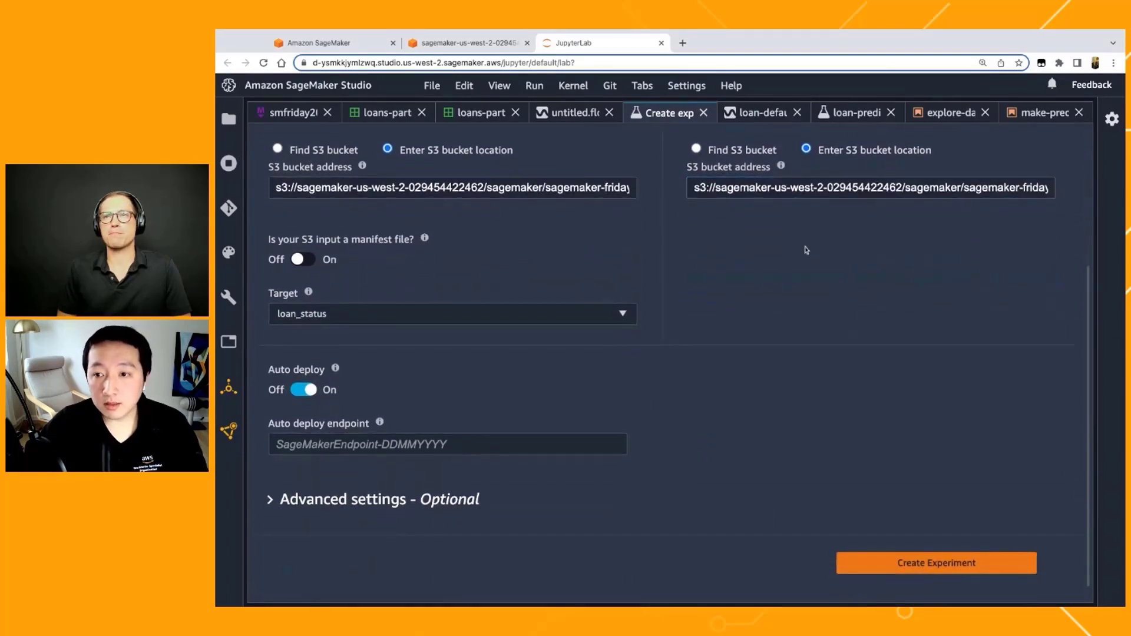
scroll(790, 308, "up", 1)
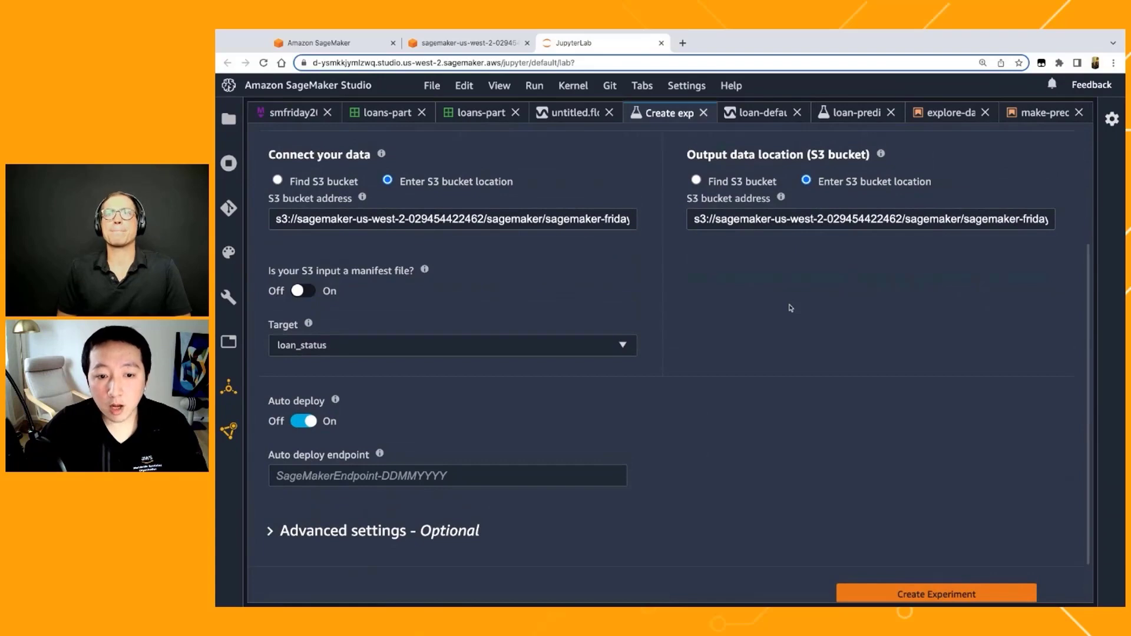
Step: Switch Auto deploy off and back on
scroll(790, 308, "down", 1)
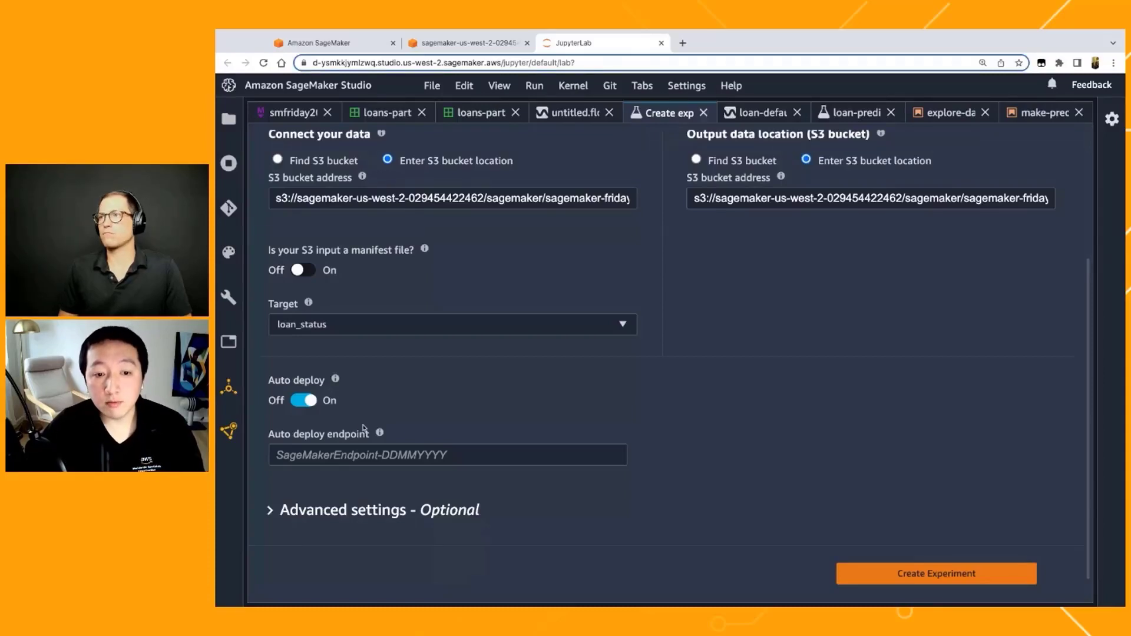
left_click(304, 406)
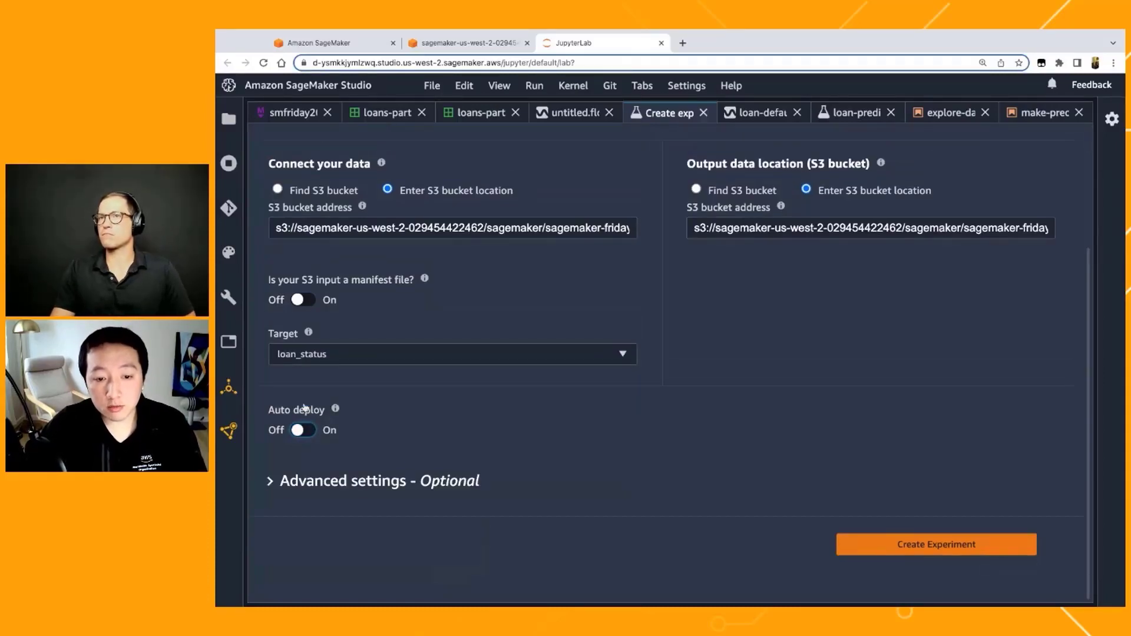
left_click(304, 431)
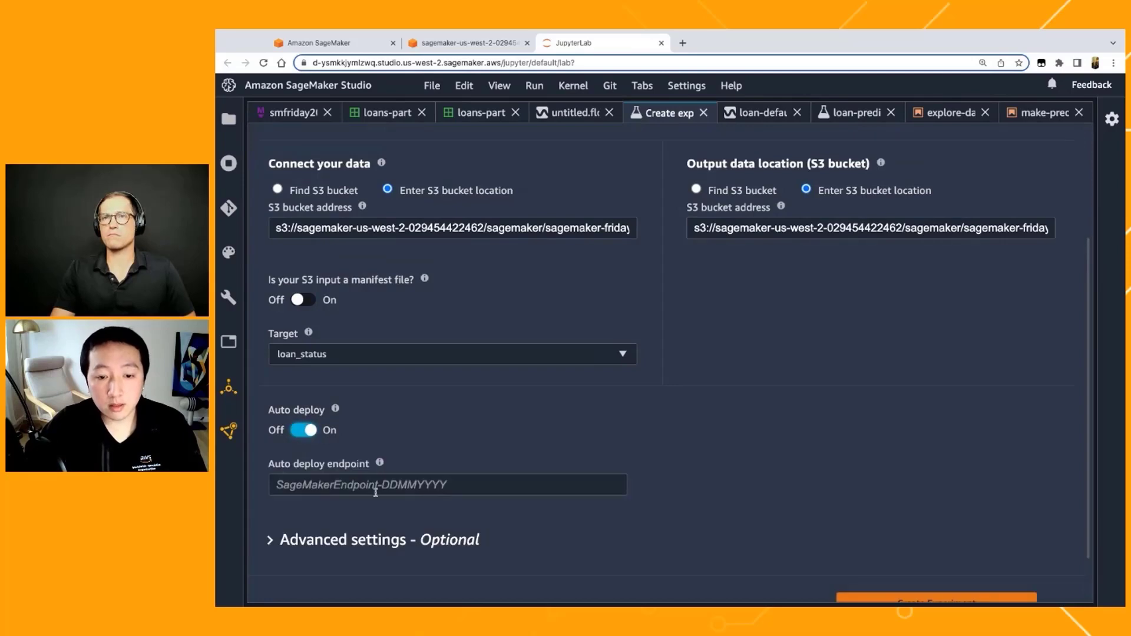
Step: Expand the advanced settings and set the machine learning problem type to Multiclass classification
scroll(372, 491, "down", 1)
scroll(372, 490, "down", 2)
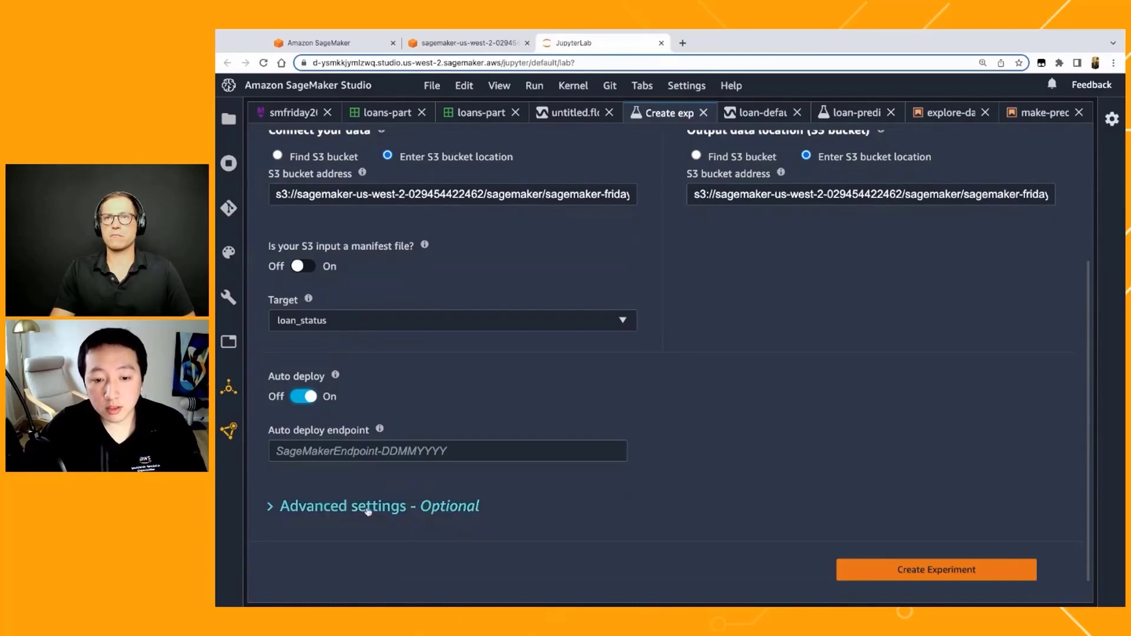
scroll(368, 512, "down", 1)
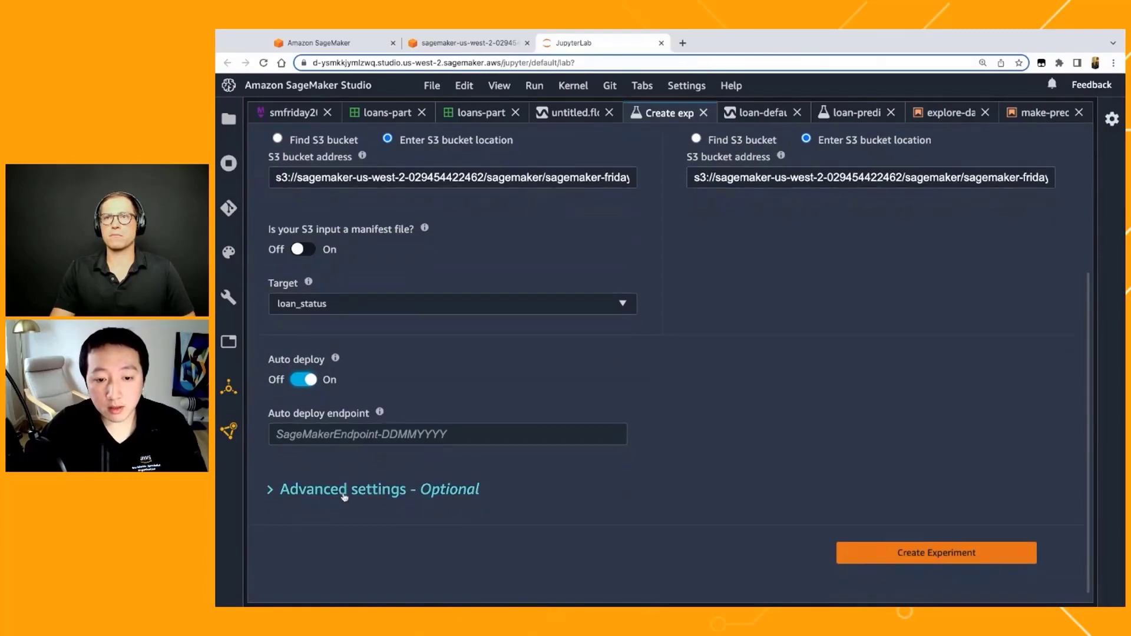
left_click(345, 489)
scroll(345, 490, "down", 3)
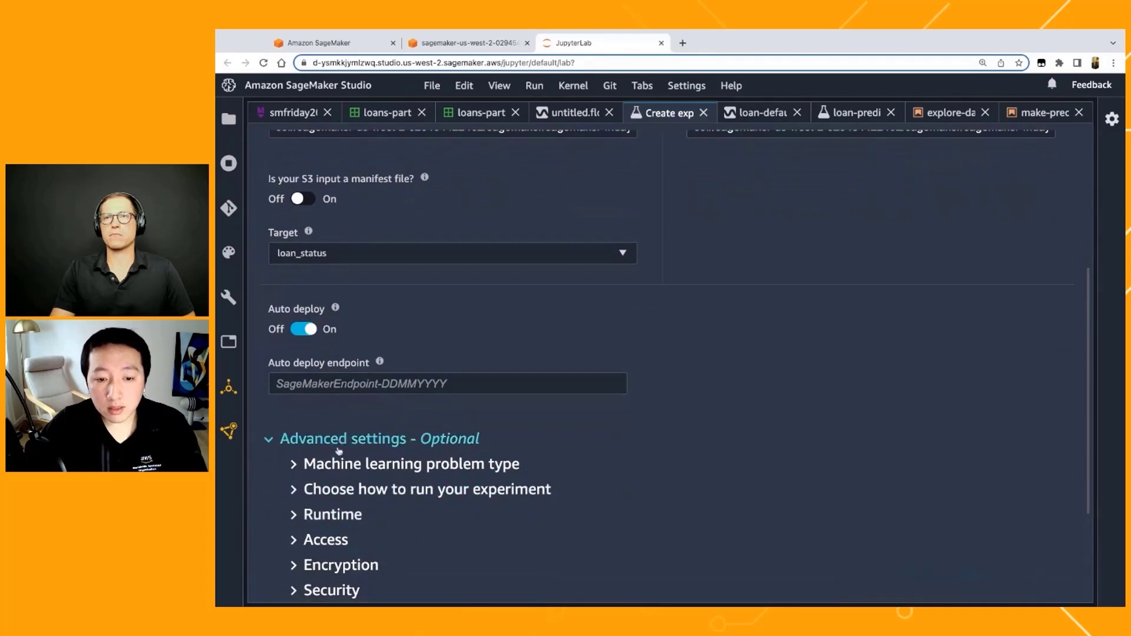
scroll(335, 467, "down", 1)
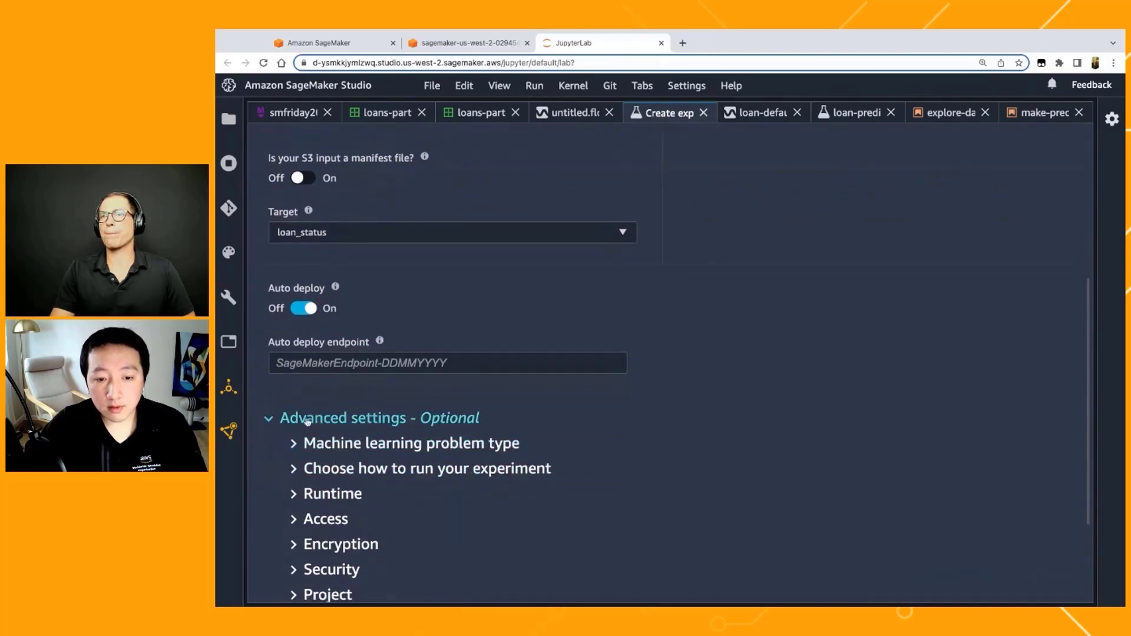
left_click(351, 446)
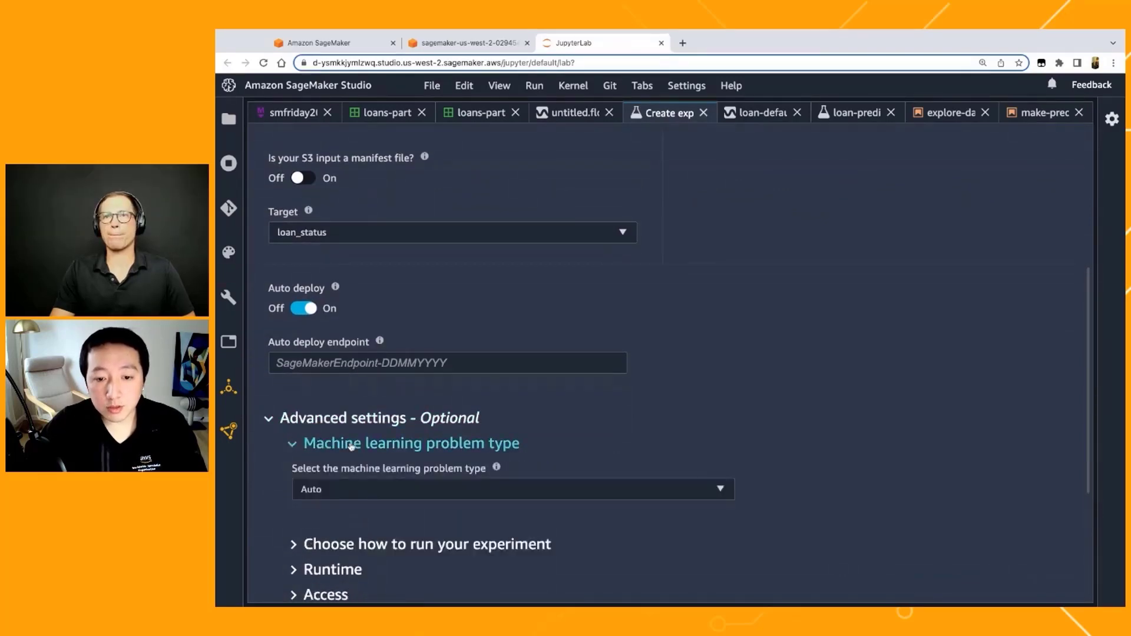
scroll(366, 465, "down", 2)
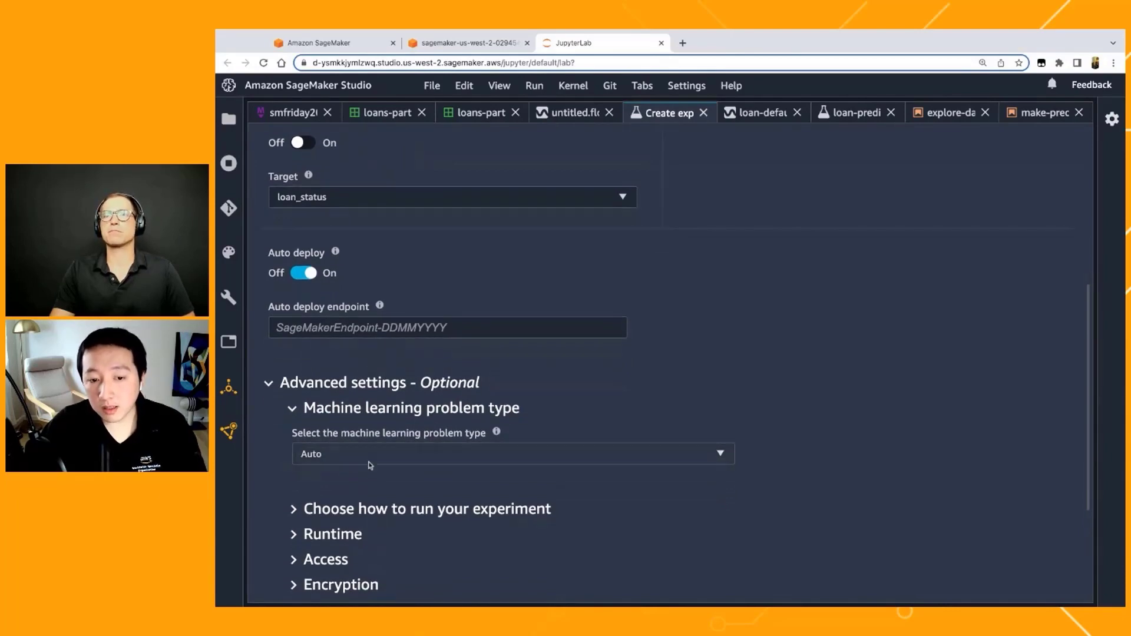
left_click(370, 458)
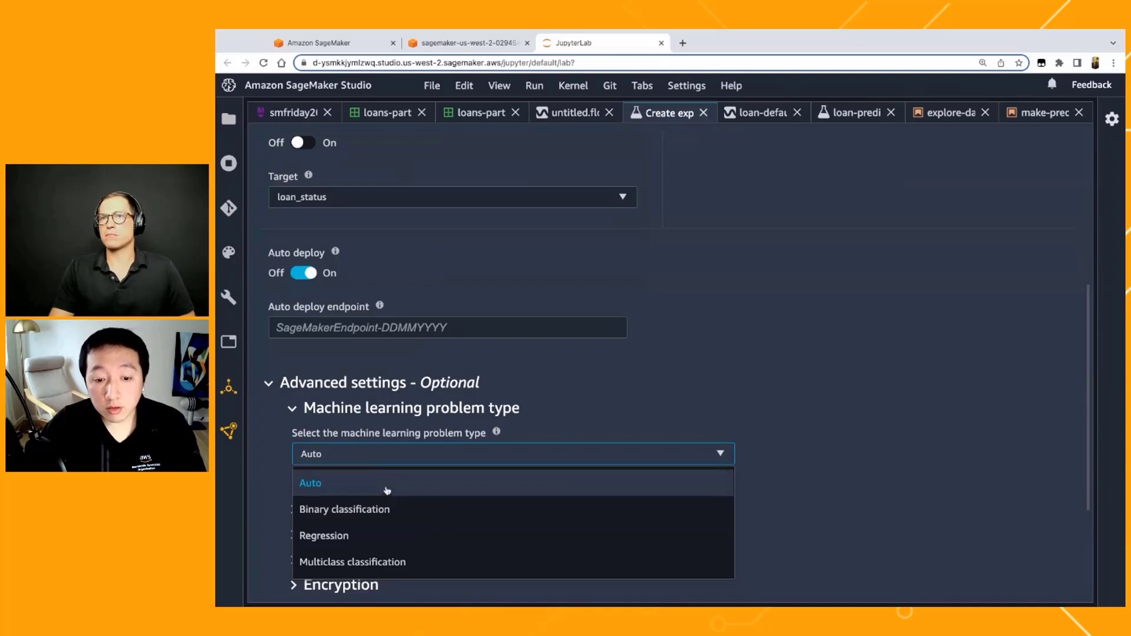
left_click(387, 561)
scroll(417, 504, "down", 1)
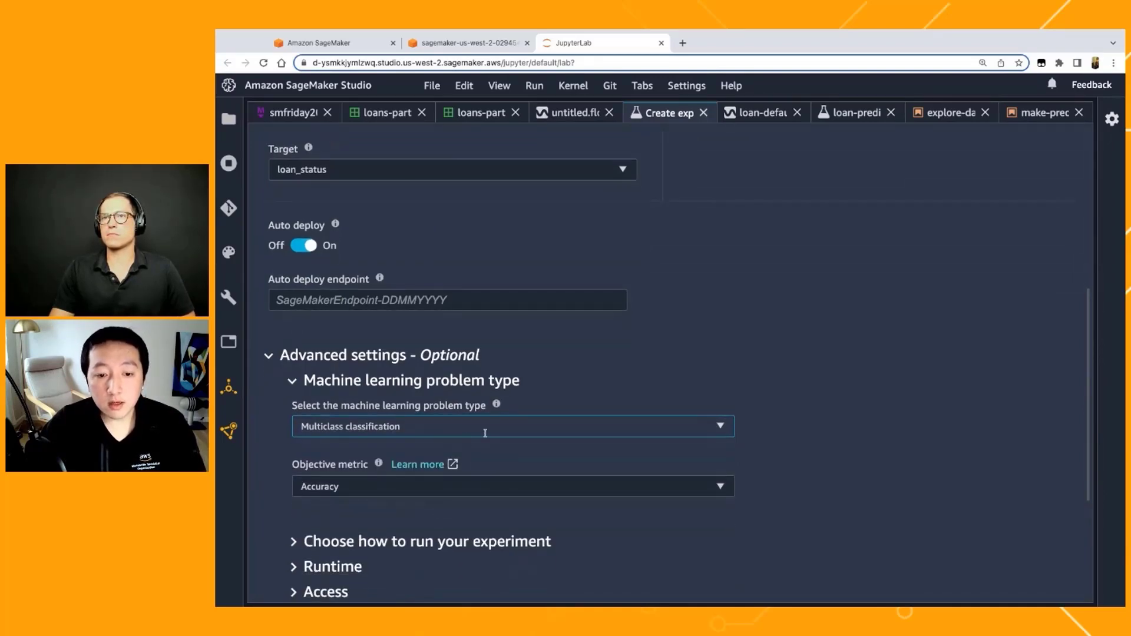
Step: Check the available objective metrics, keeping Accuracy, and set the machine learning problem type to Auto
left_click(399, 488)
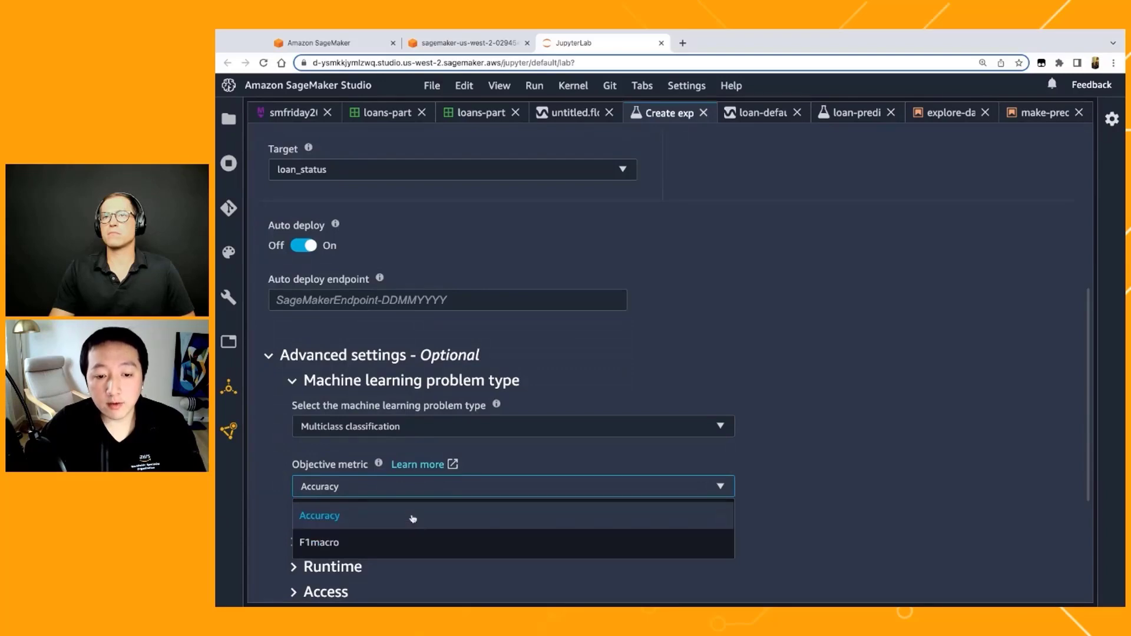
left_click(625, 506)
left_click(655, 427)
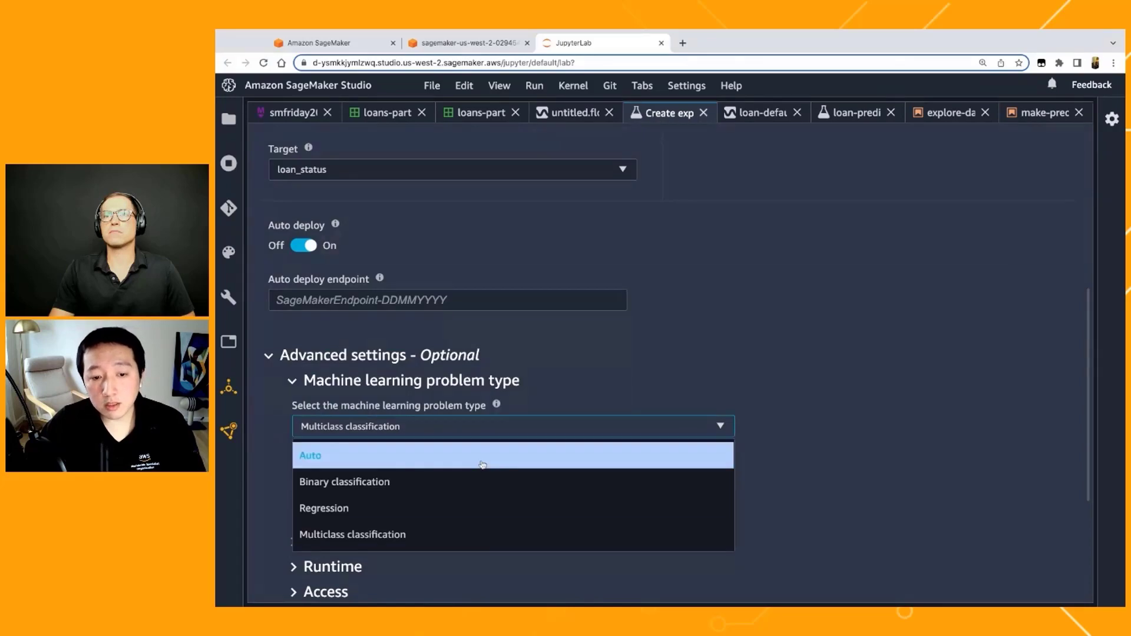
left_click(482, 465)
Step: Create the Autopilot experiment with the configured settings and confirm its creation
scroll(753, 497, "down", 1)
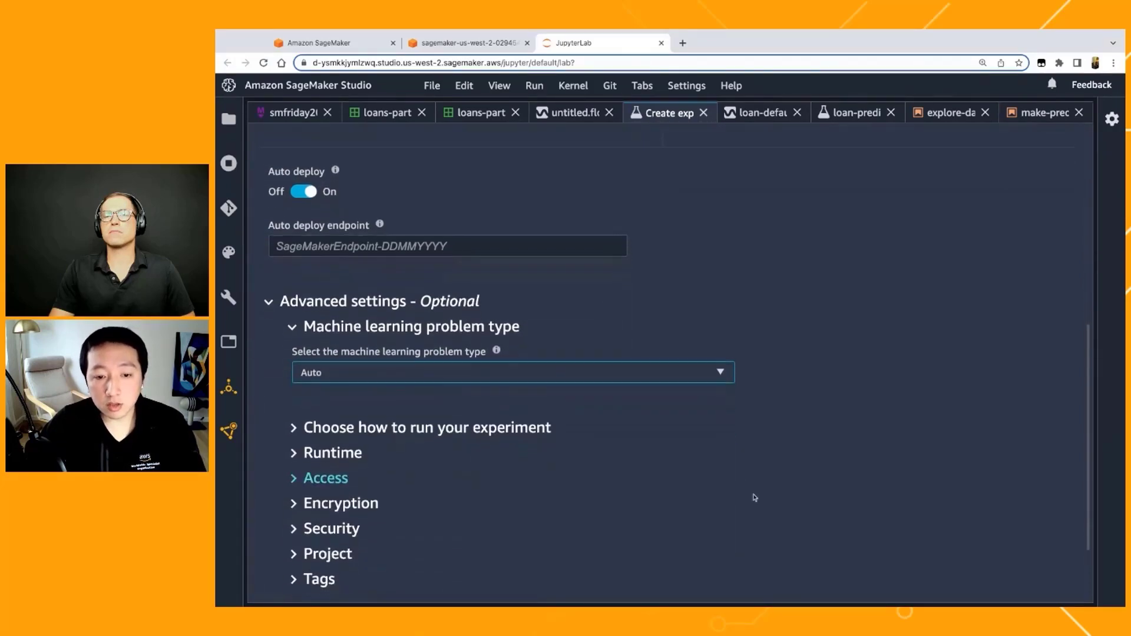
scroll(755, 498, "down", 2)
left_click(920, 550)
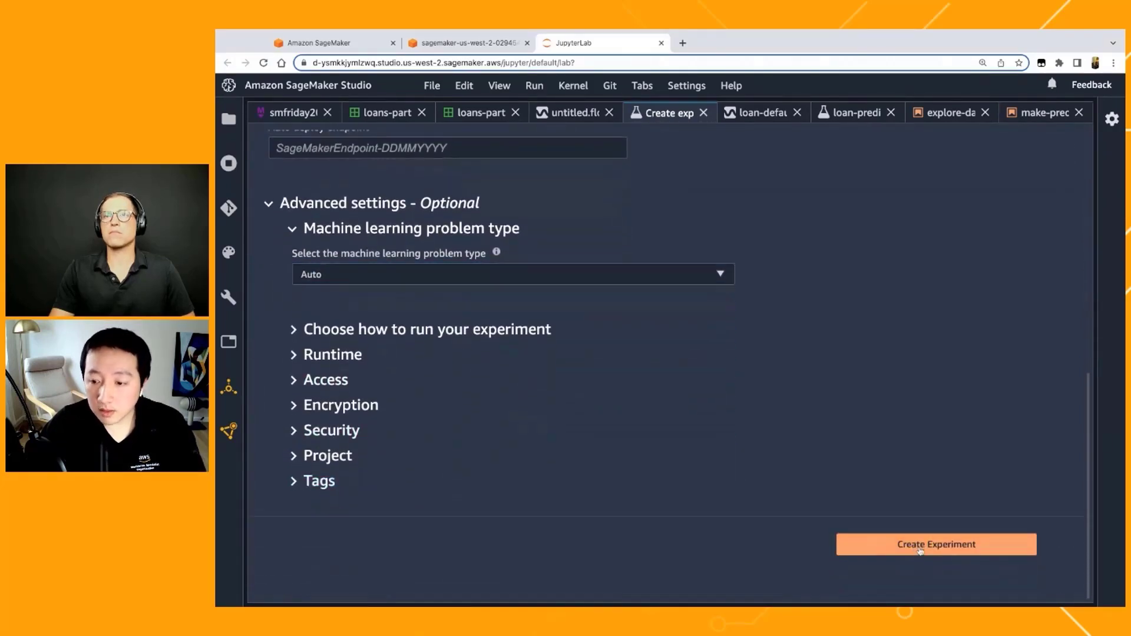
left_click(837, 406)
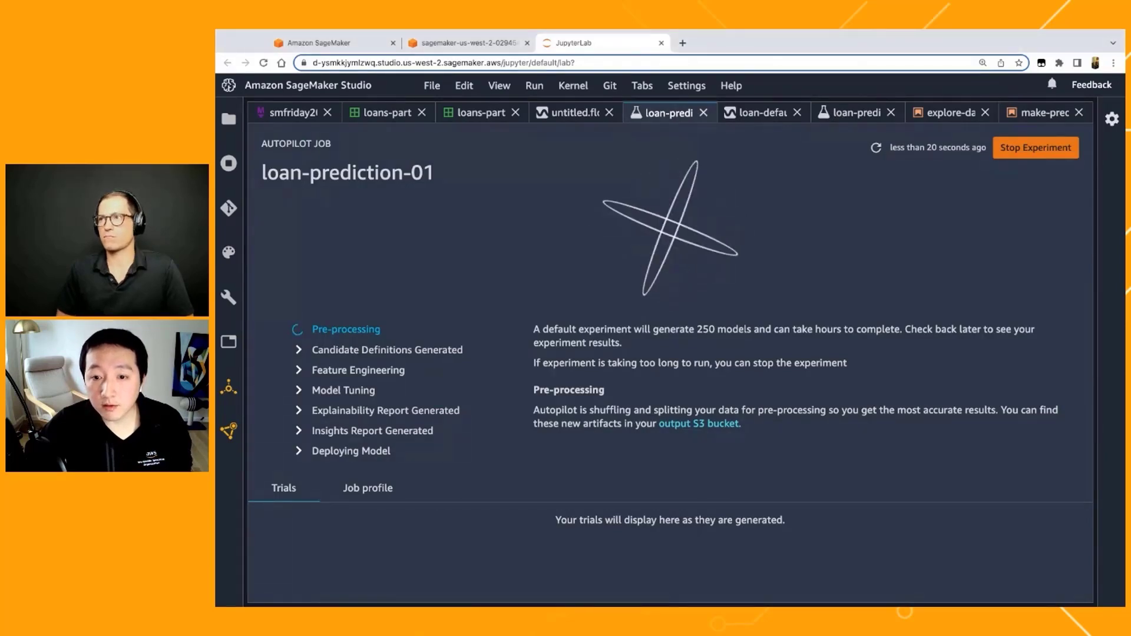
Step: Open the completed loan-prediction-04102022 Autopilot job and look through its trials with their accuracy and F1macro scores
left_click(857, 112)
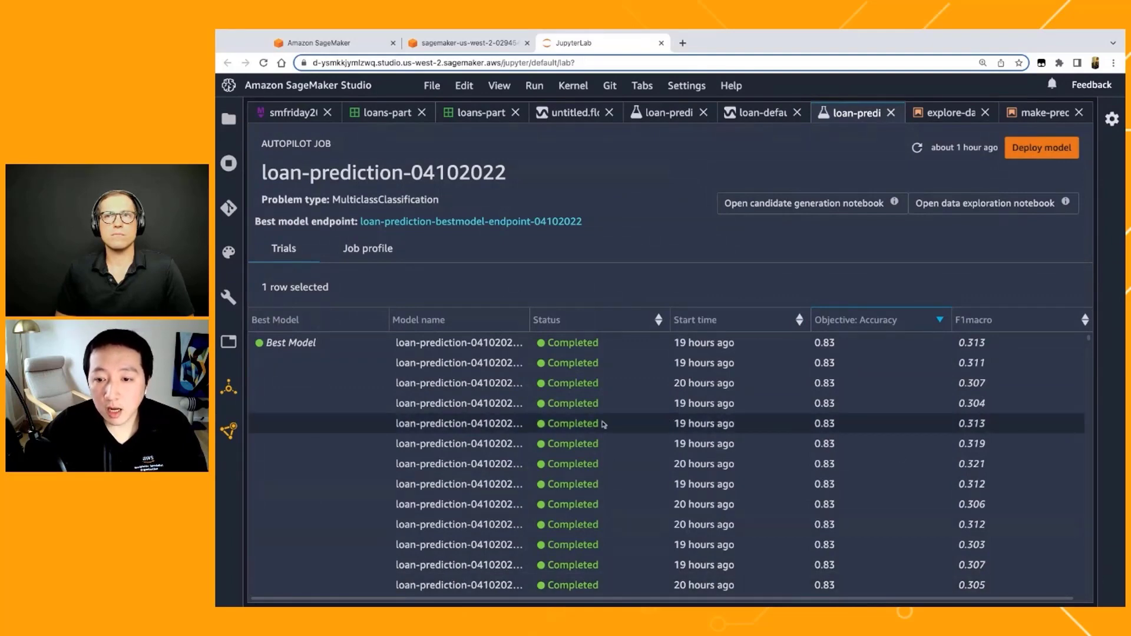
scroll(603, 423, "down", 2)
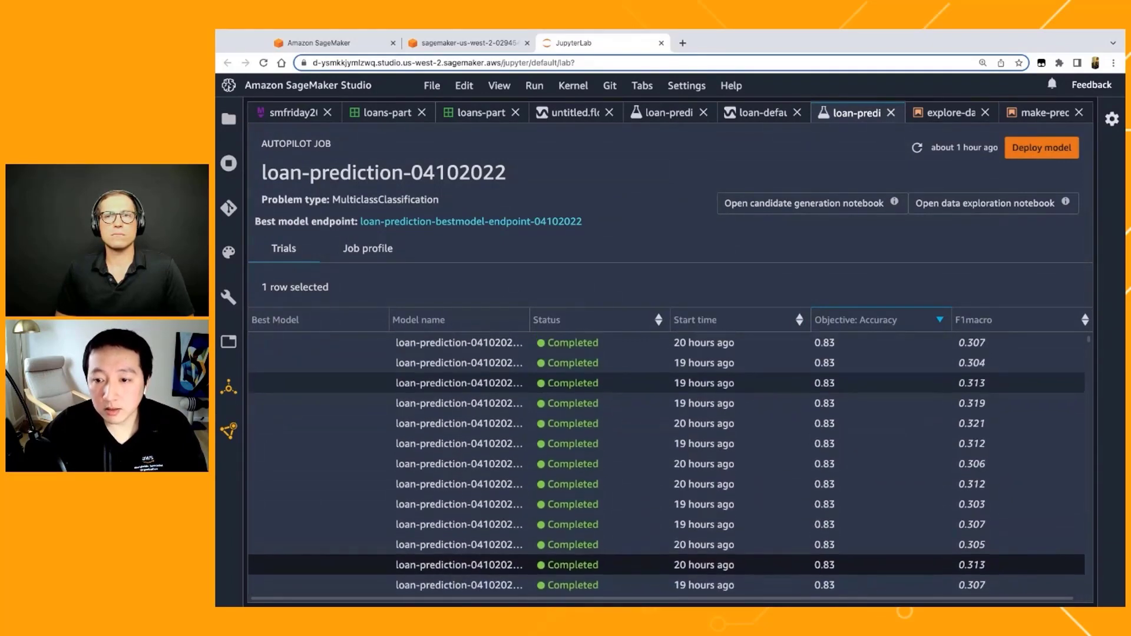
scroll(666, 466, "up", 2)
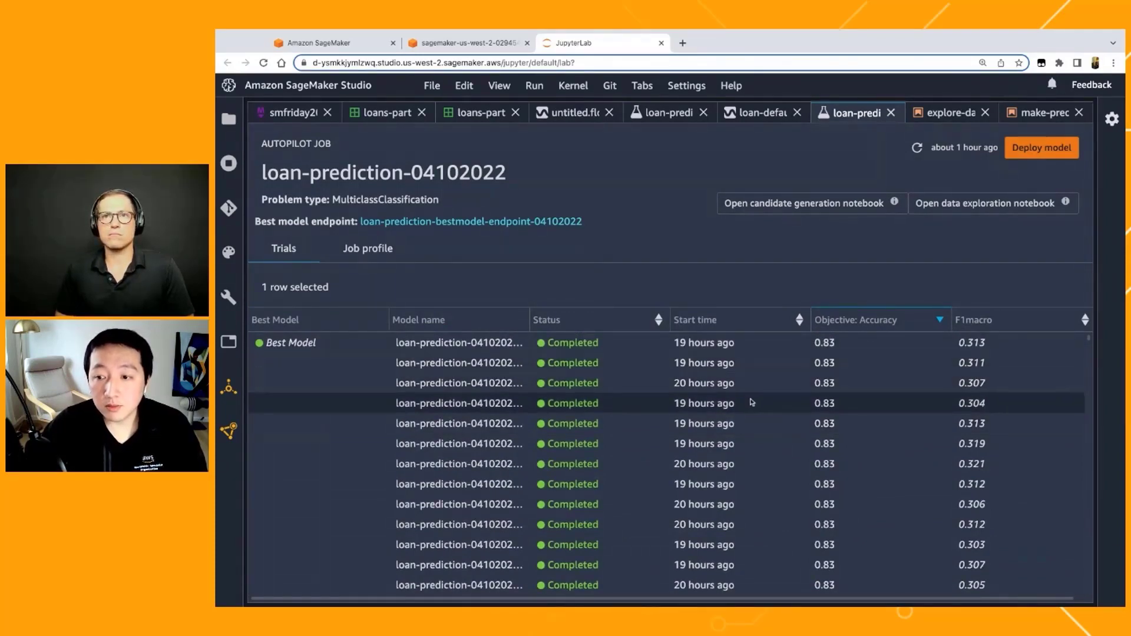
scroll(751, 402, "down", 1)
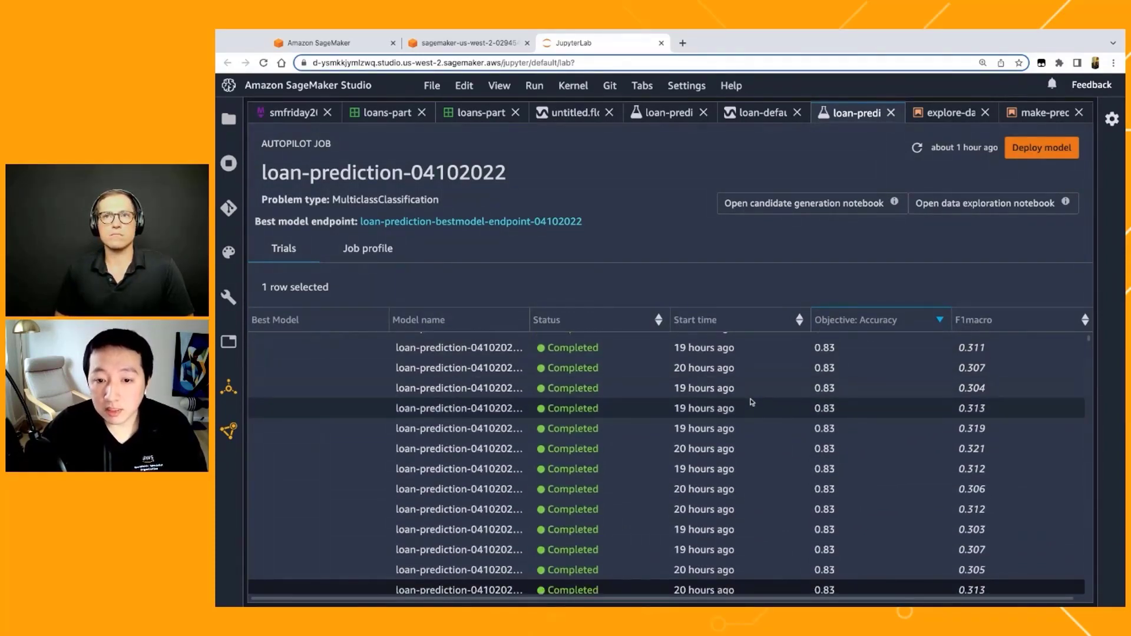
scroll(752, 402, "down", 5)
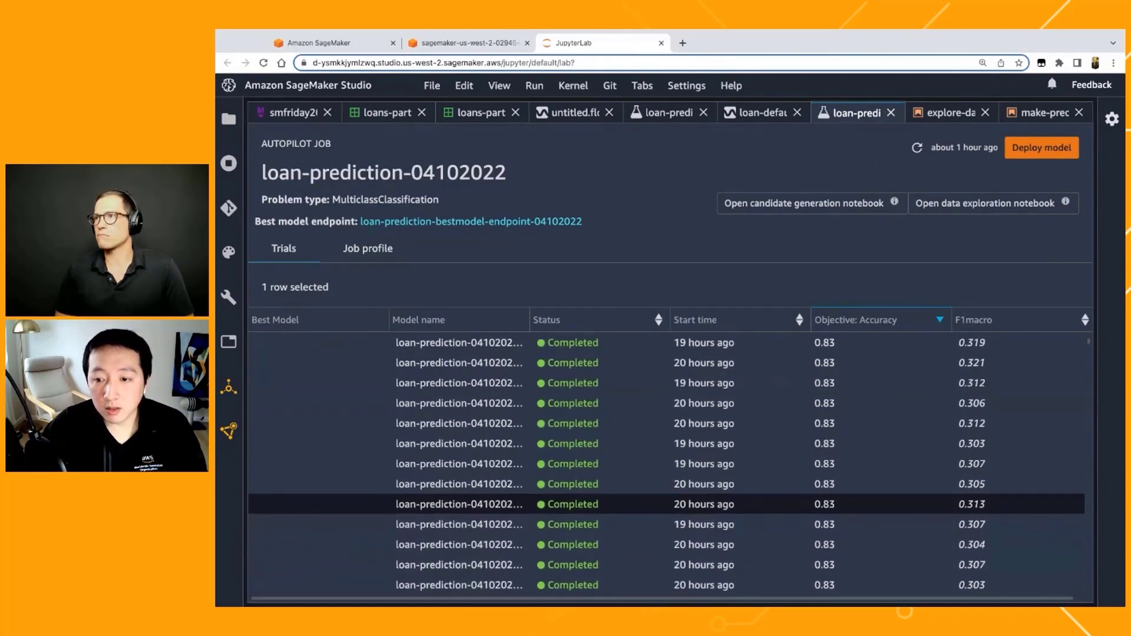
scroll(666, 462, "down", 10)
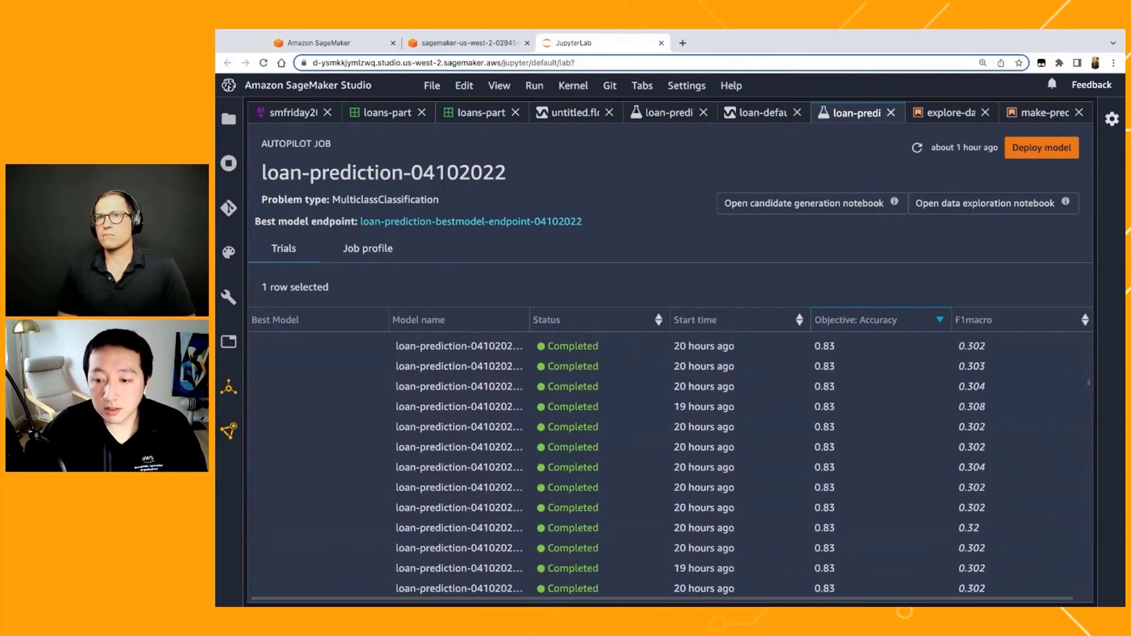
scroll(667, 461, "up", 15)
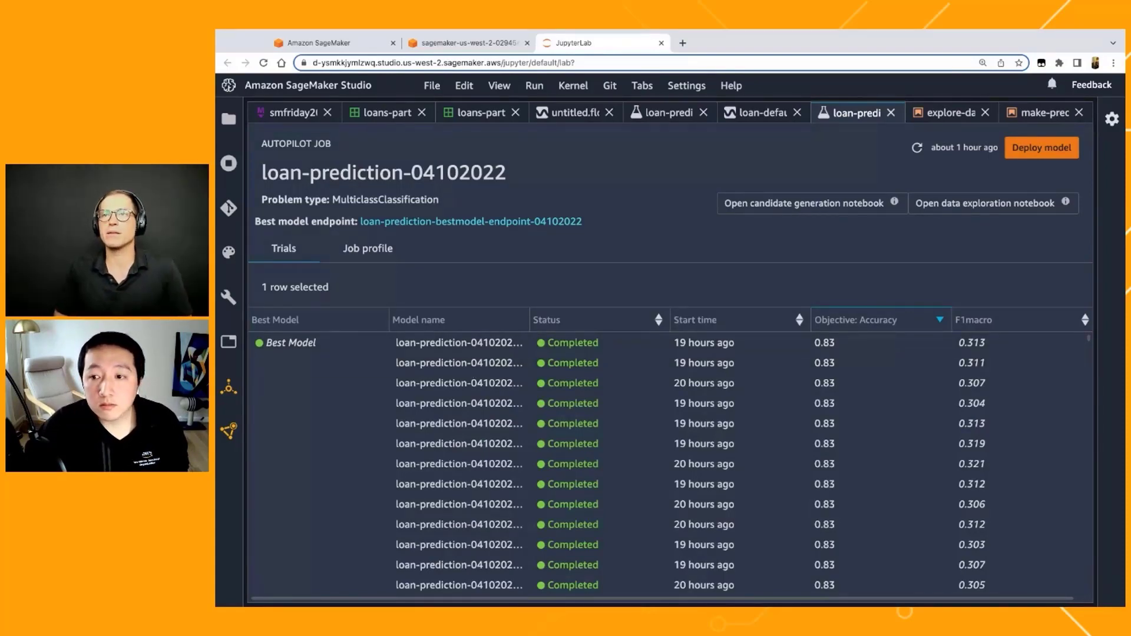
Step: Open the best model's details and examine the feature importance chart for the charged off class
right_click(473, 338)
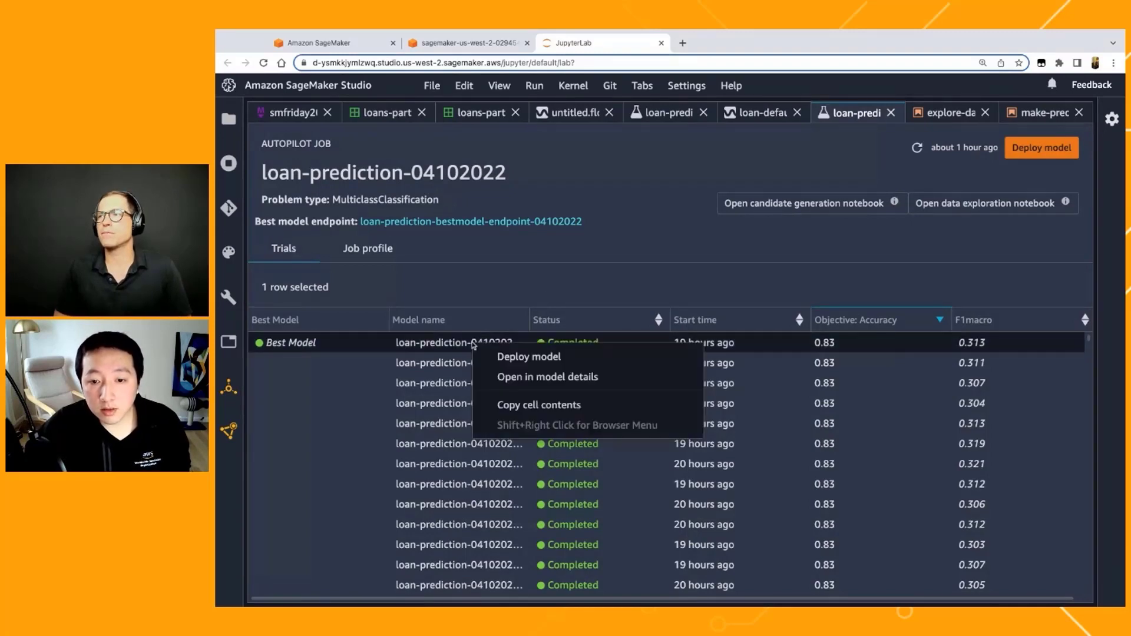
left_click(501, 377)
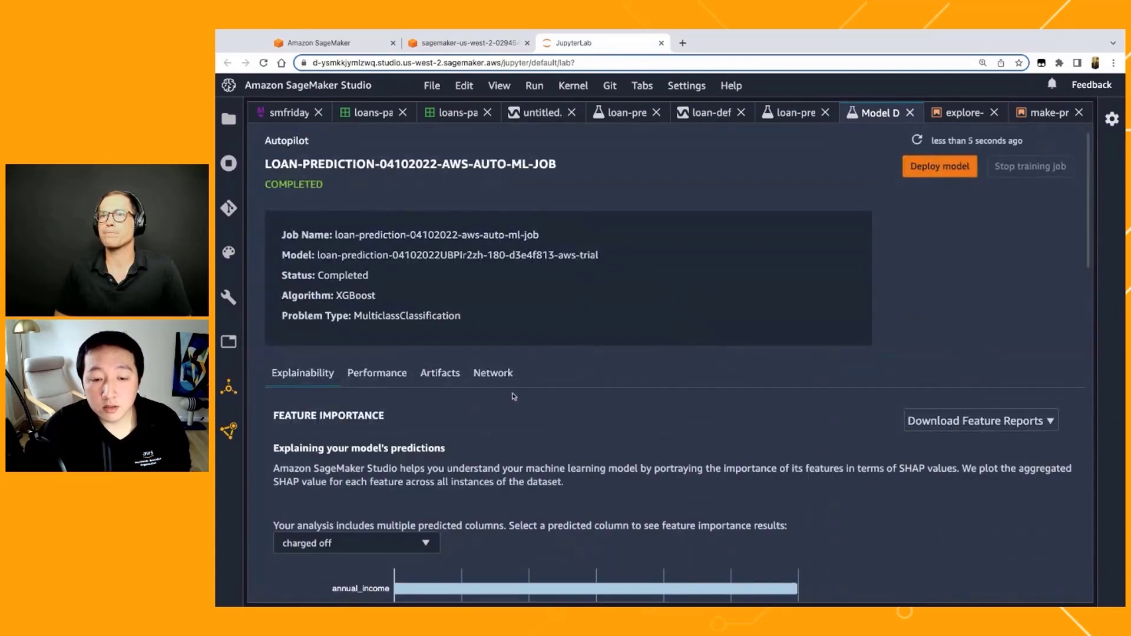
scroll(514, 397, "down", 2)
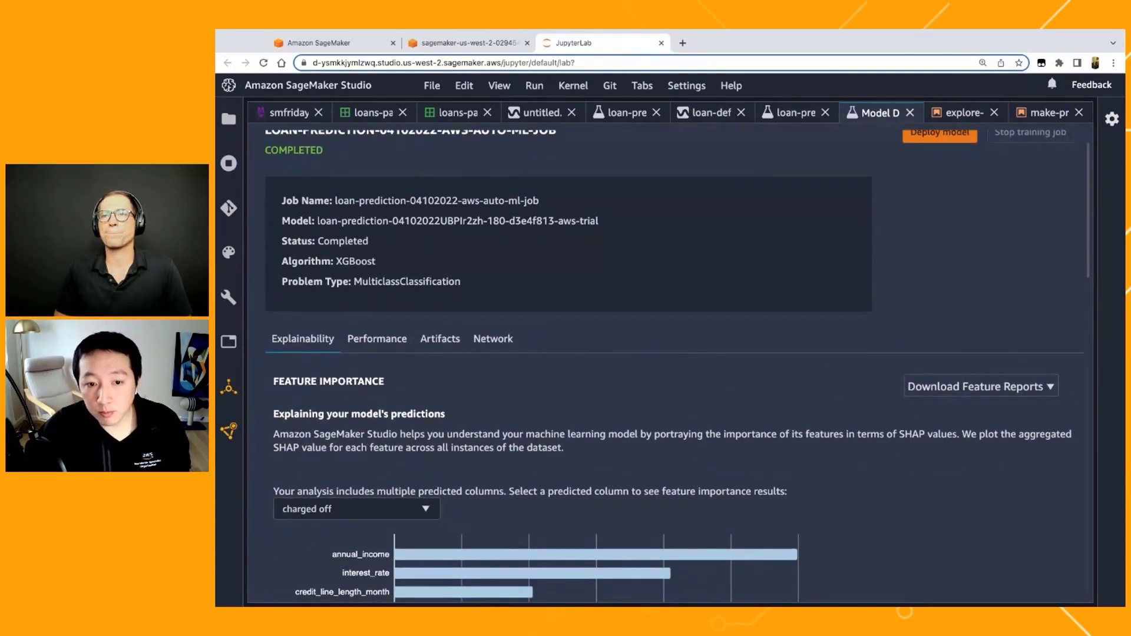
scroll(677, 366, "down", 2)
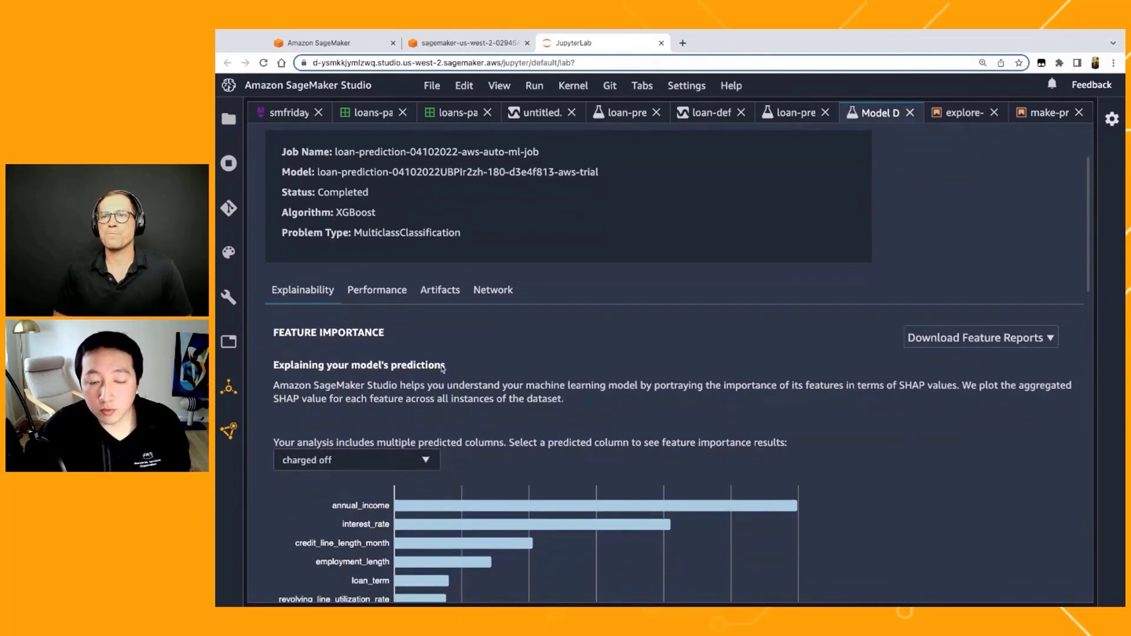
scroll(442, 368, "down", 1)
scroll(301, 363, "down", 1)
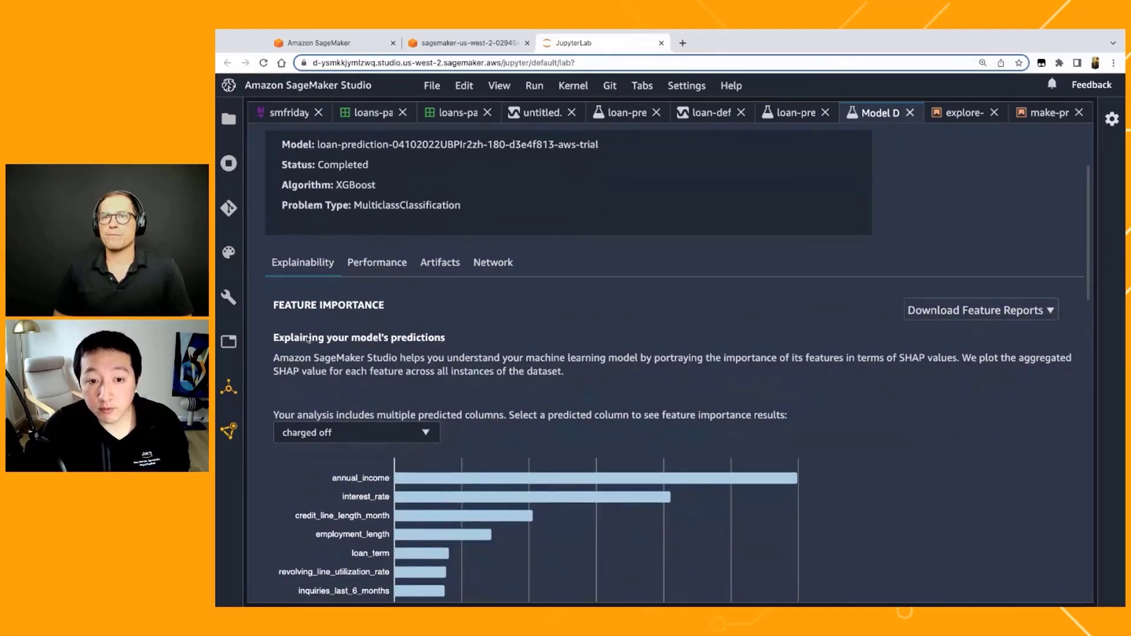
scroll(307, 339, "down", 5)
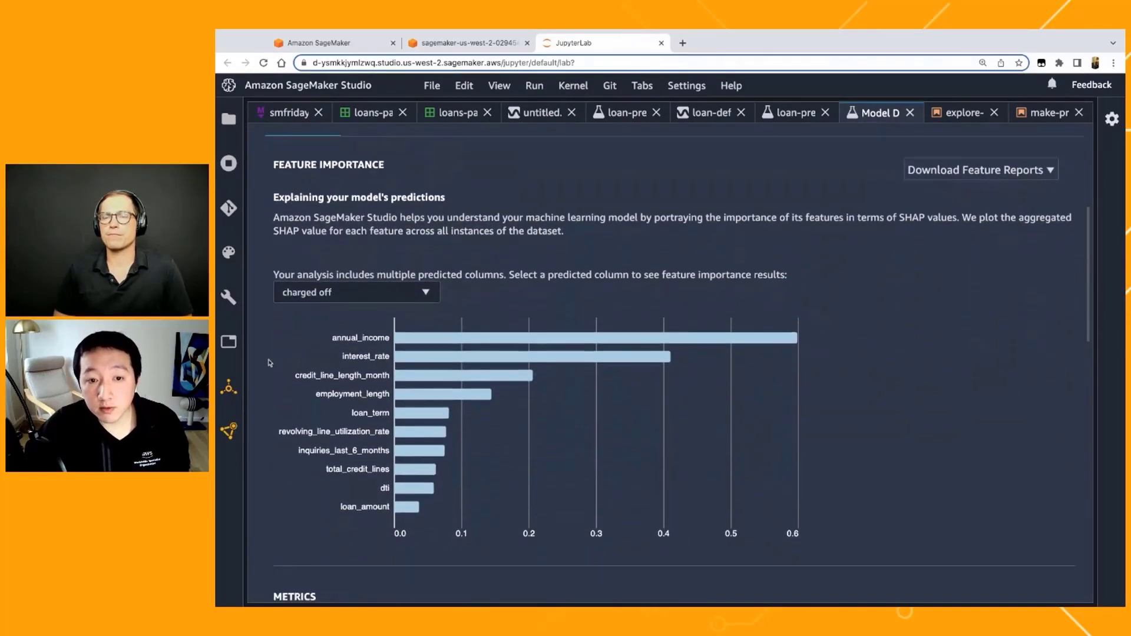
scroll(673, 365, "up", 1)
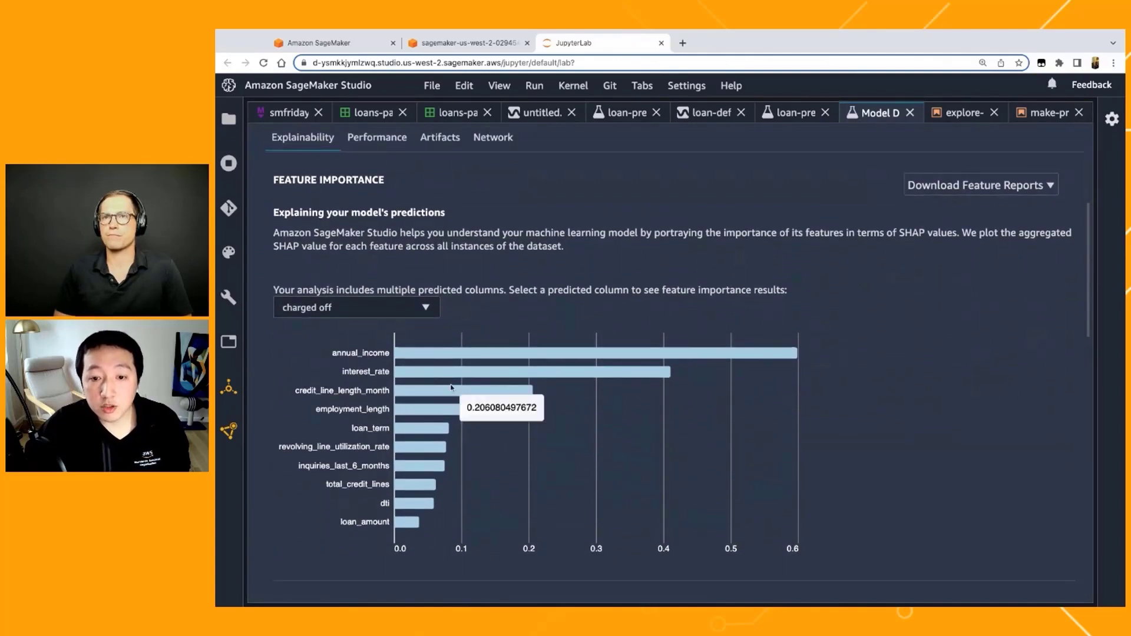
mouse_move(482, 357)
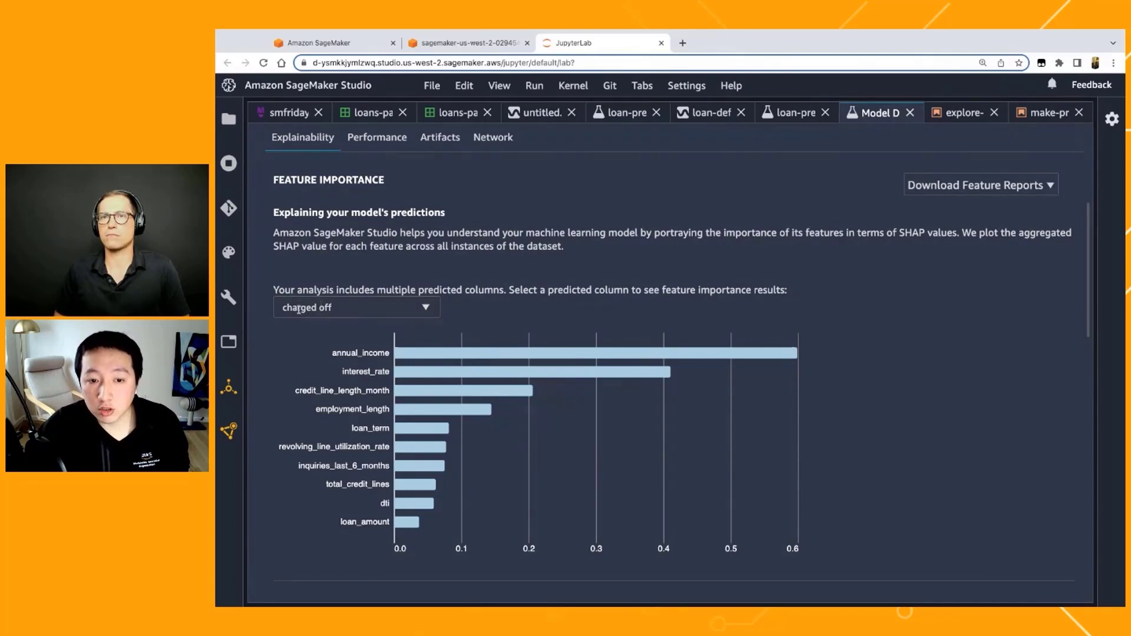
Step: Display the feature importance results for the fully paid class and for the current class
left_click(425, 308)
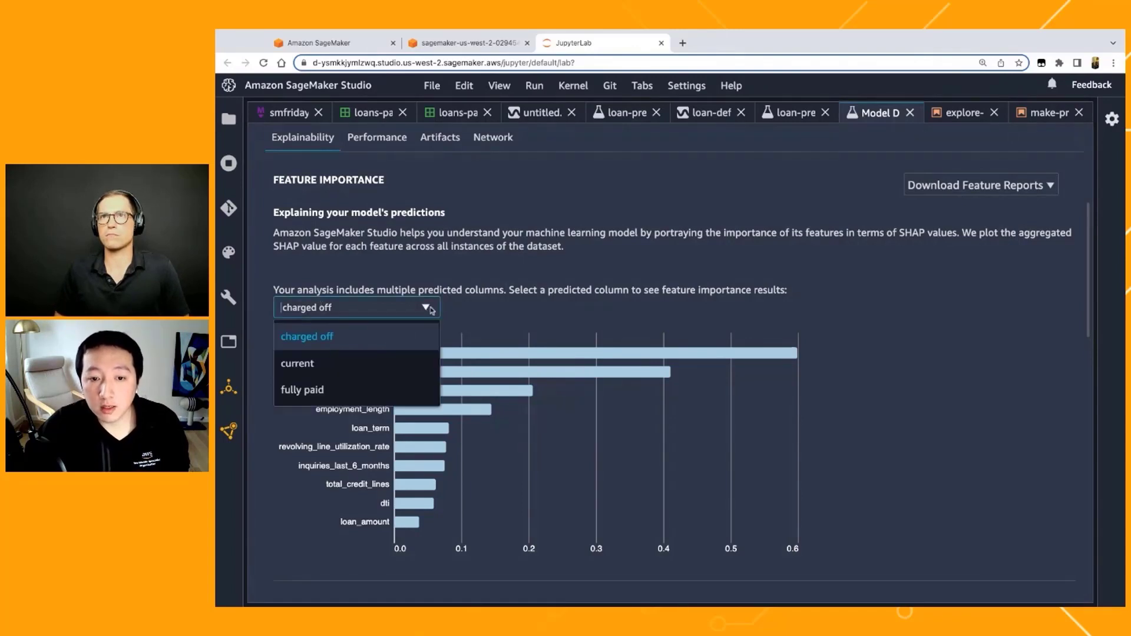
left_click(396, 392)
left_click(406, 308)
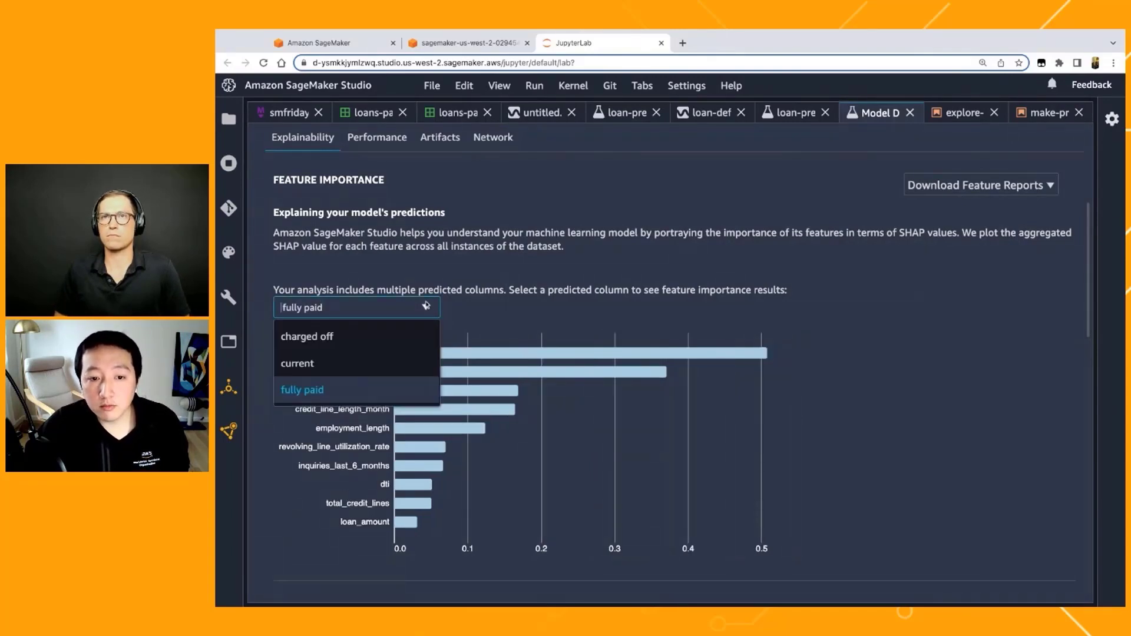
left_click(402, 361)
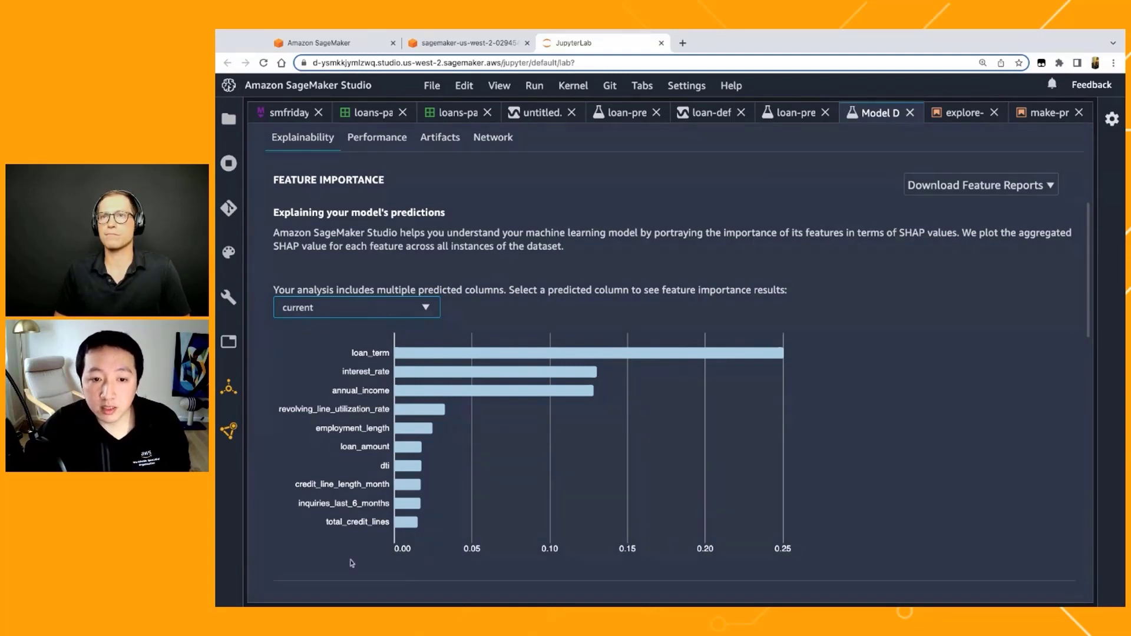
Step: Review the model's metrics and hyperparameters below the feature importance chart
scroll(352, 562, "down", 1)
scroll(351, 562, "down", 5)
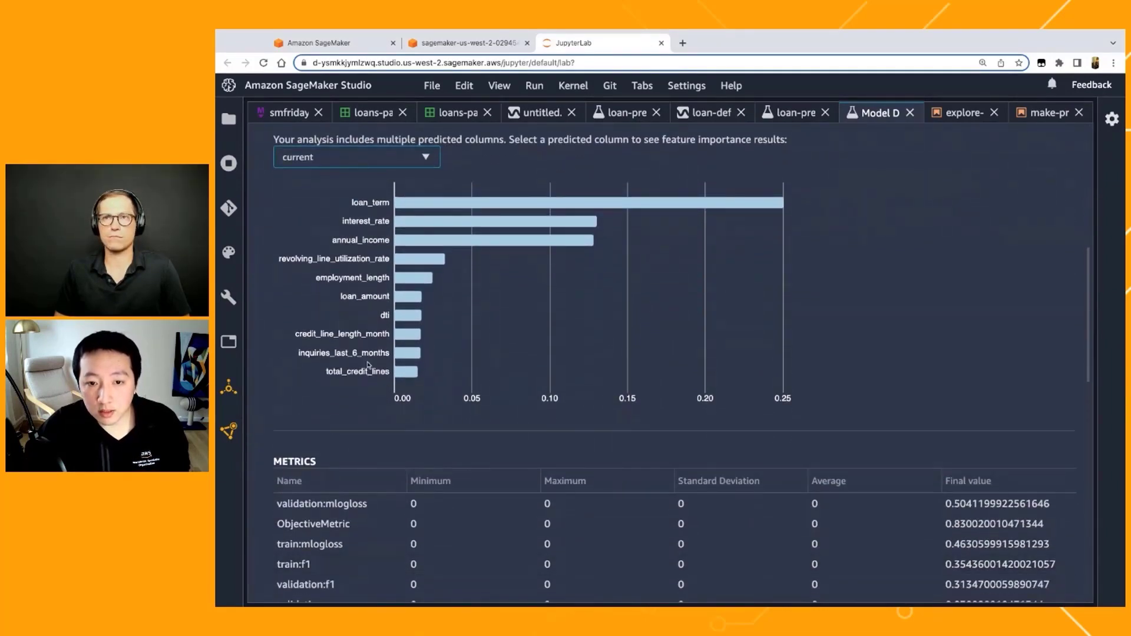
scroll(357, 429, "down", 5)
scroll(380, 495, "down", 1)
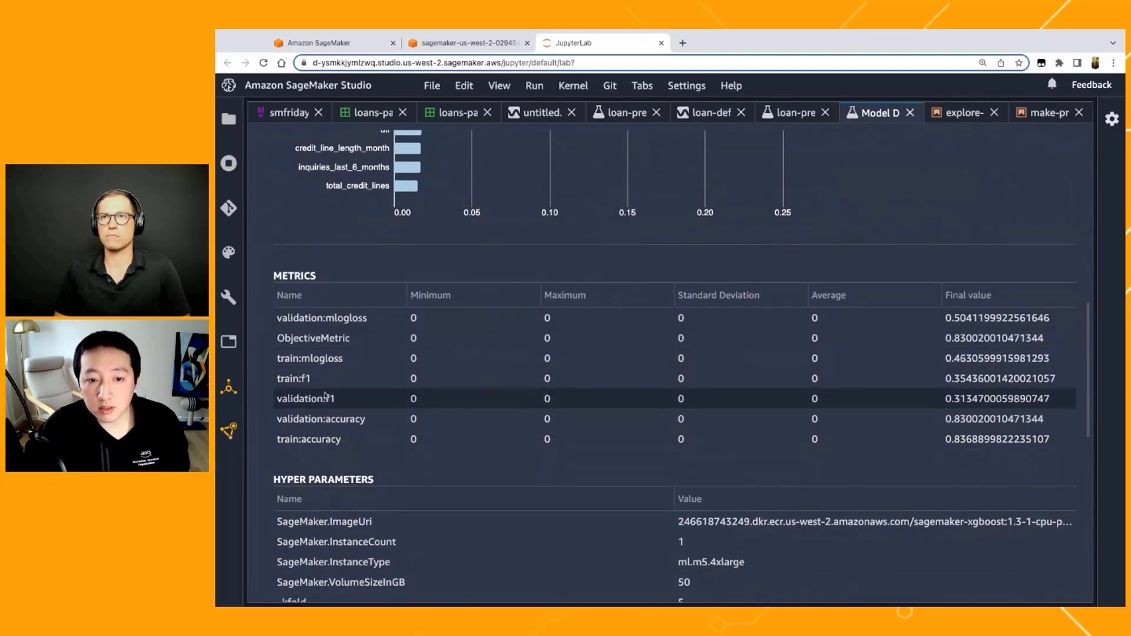
Step: Open the model's performance results and examine the confusion matrix of actual versus predicted loan status
scroll(320, 397, "up", 13)
left_click(373, 195)
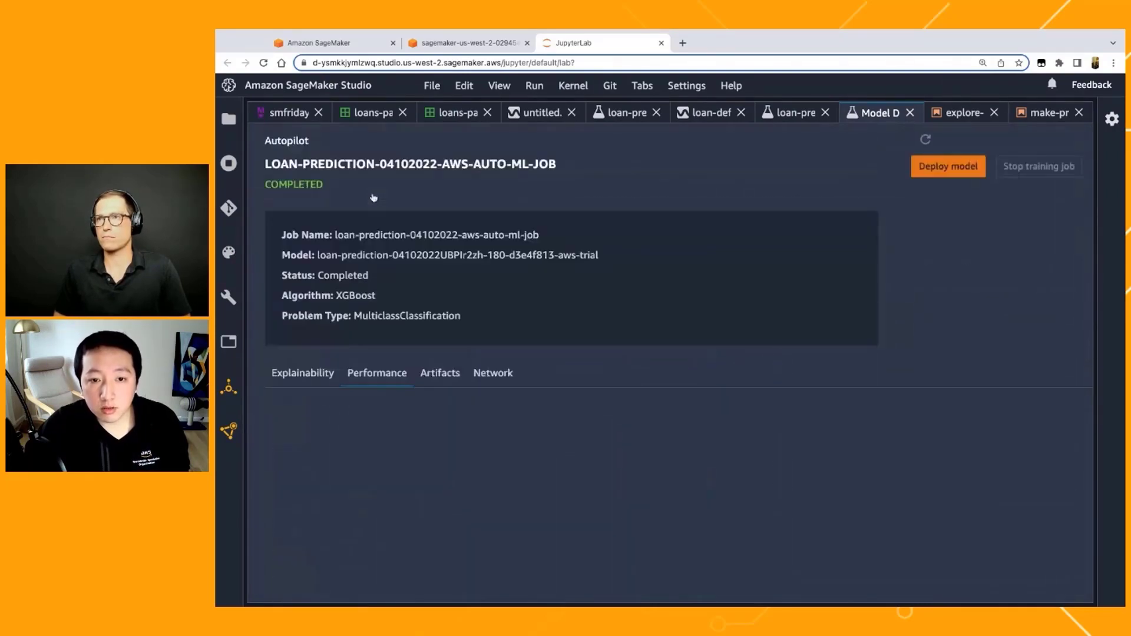
scroll(357, 434, "down", 9)
scroll(358, 434, "down", 9)
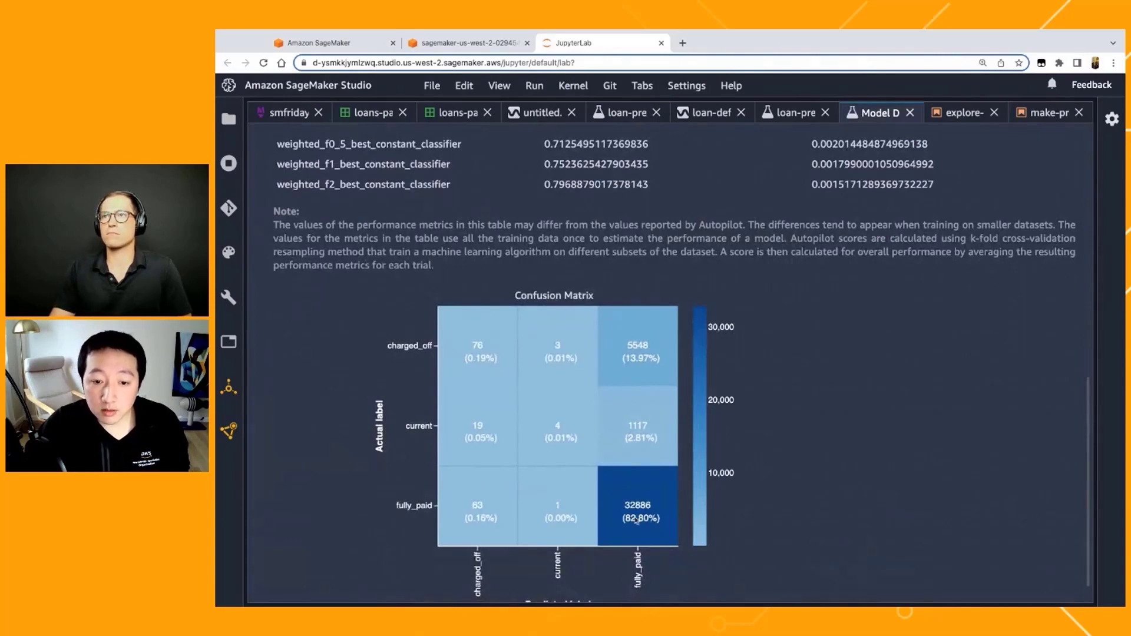
scroll(630, 528, "down", 1)
scroll(631, 528, "down", 1)
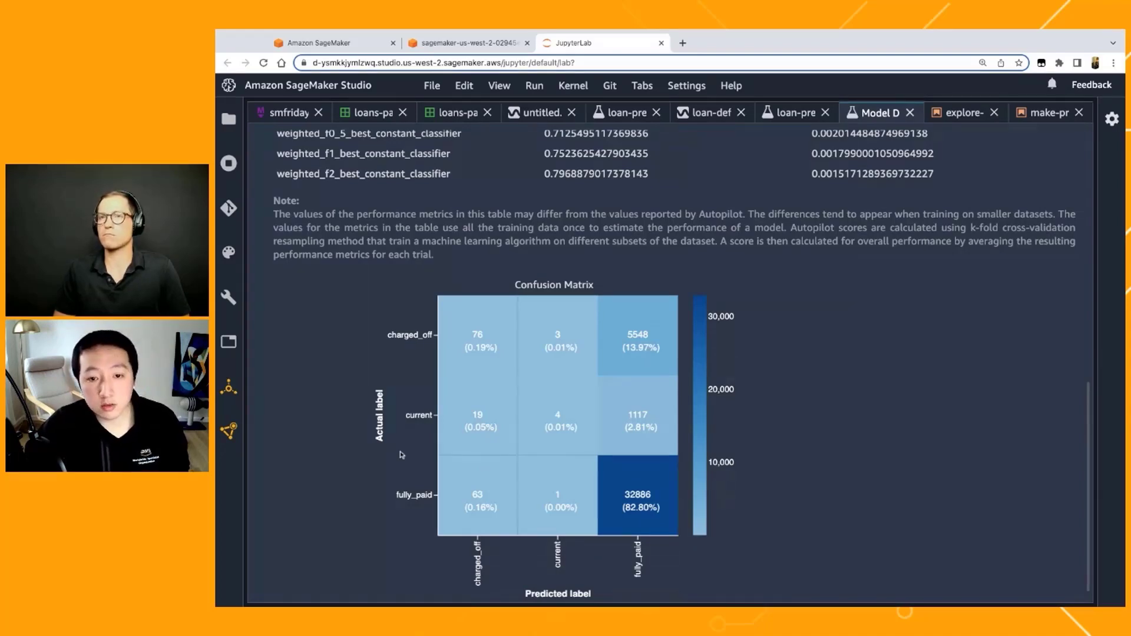
Step: Review the performance metrics table and check the download formats offered for the performance reports
scroll(401, 454, "up", 1)
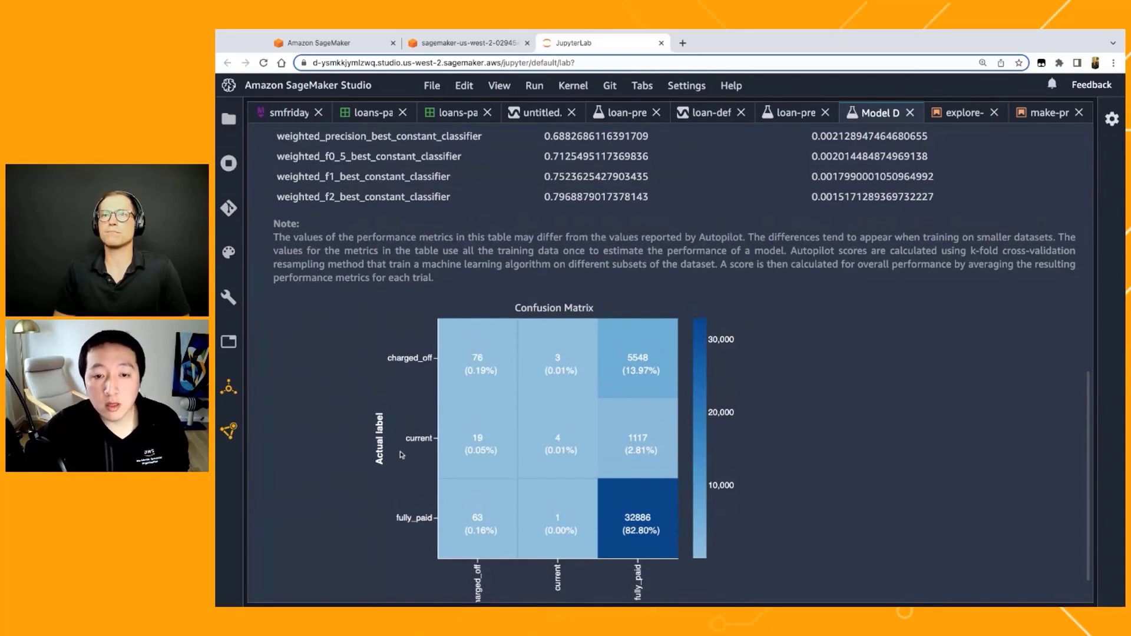
scroll(401, 454, "up", 10)
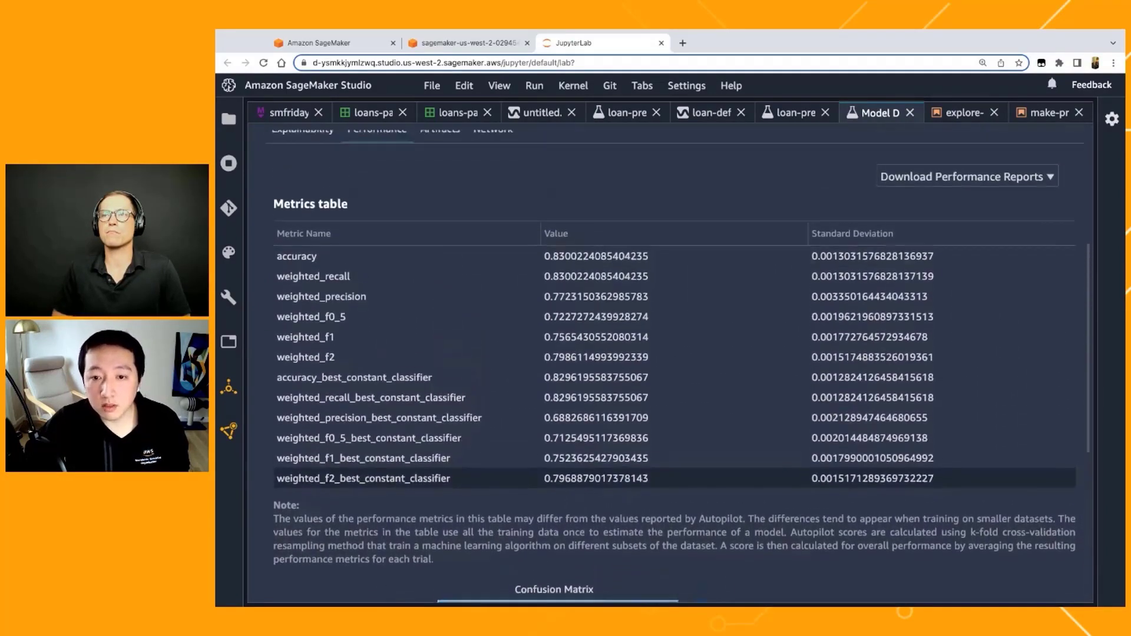
scroll(401, 474, "up", 6)
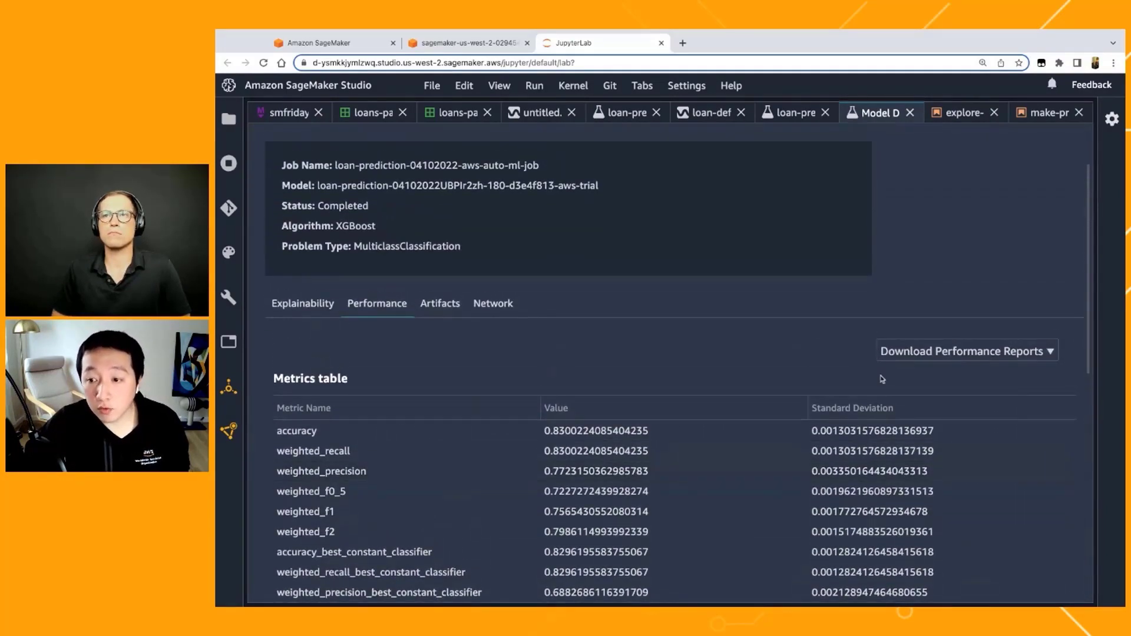
left_click(939, 354)
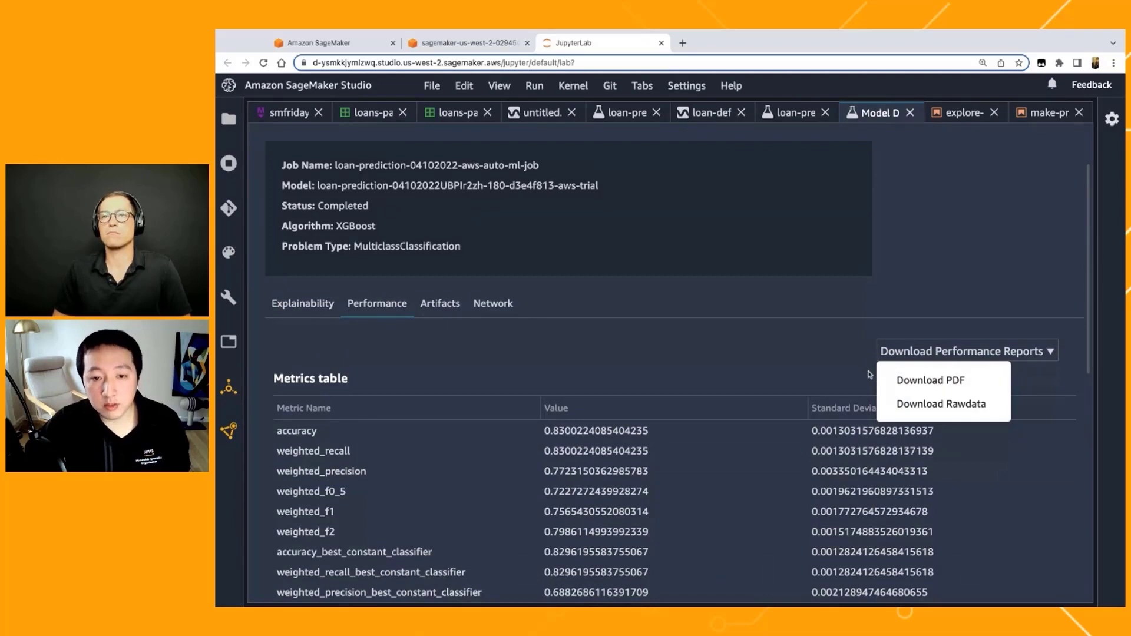
left_click(521, 331)
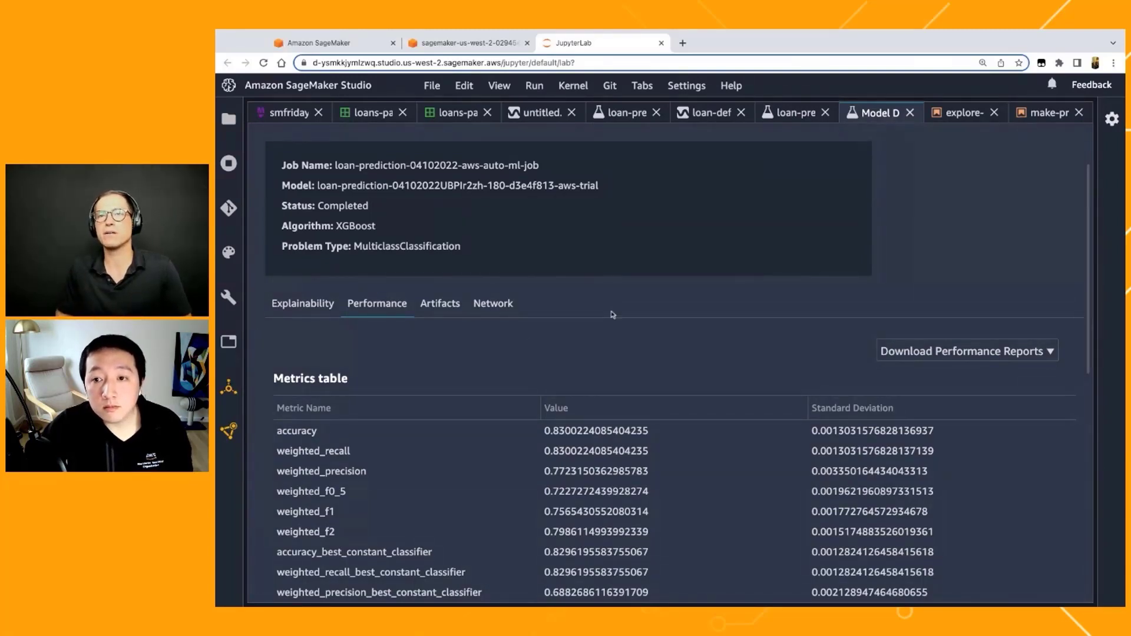
Step: Return to the loan-prediction-04102022 job and open its data exploration notebook
left_click(774, 124)
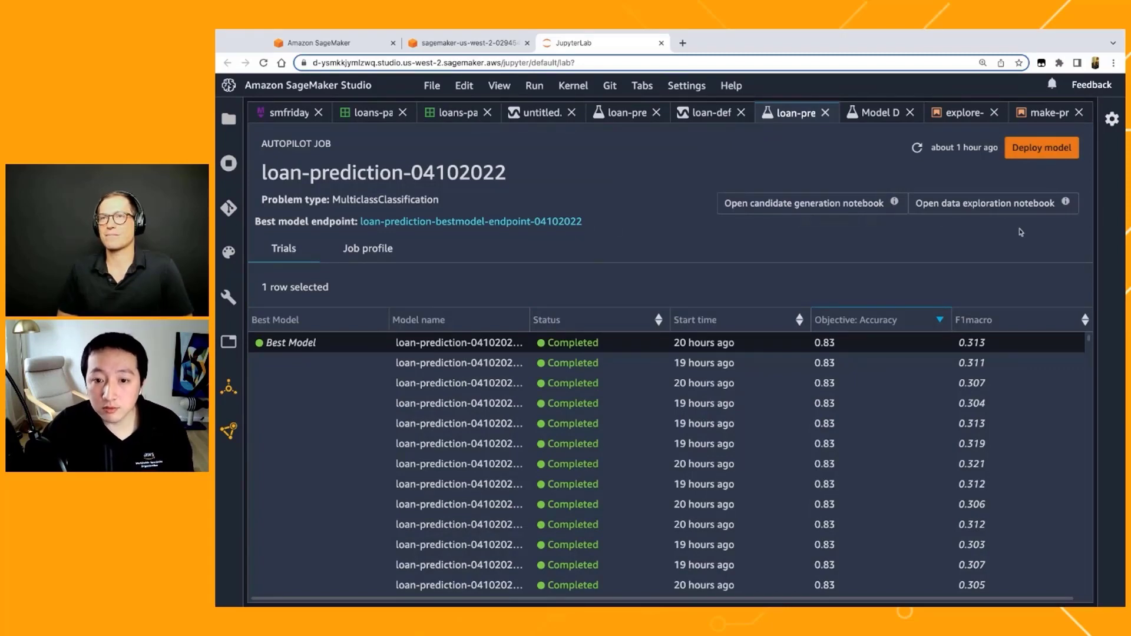
left_click(1002, 203)
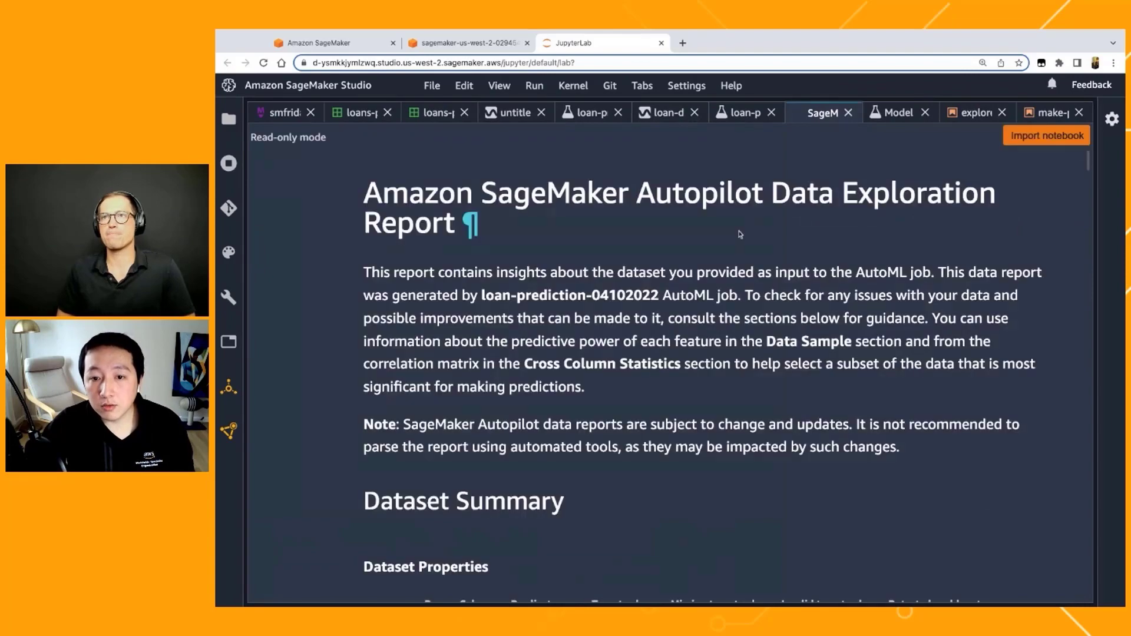
Step: Review the data exploration report's dataset summary, detected column types, report contents and target analysis
scroll(686, 339, "down", 5)
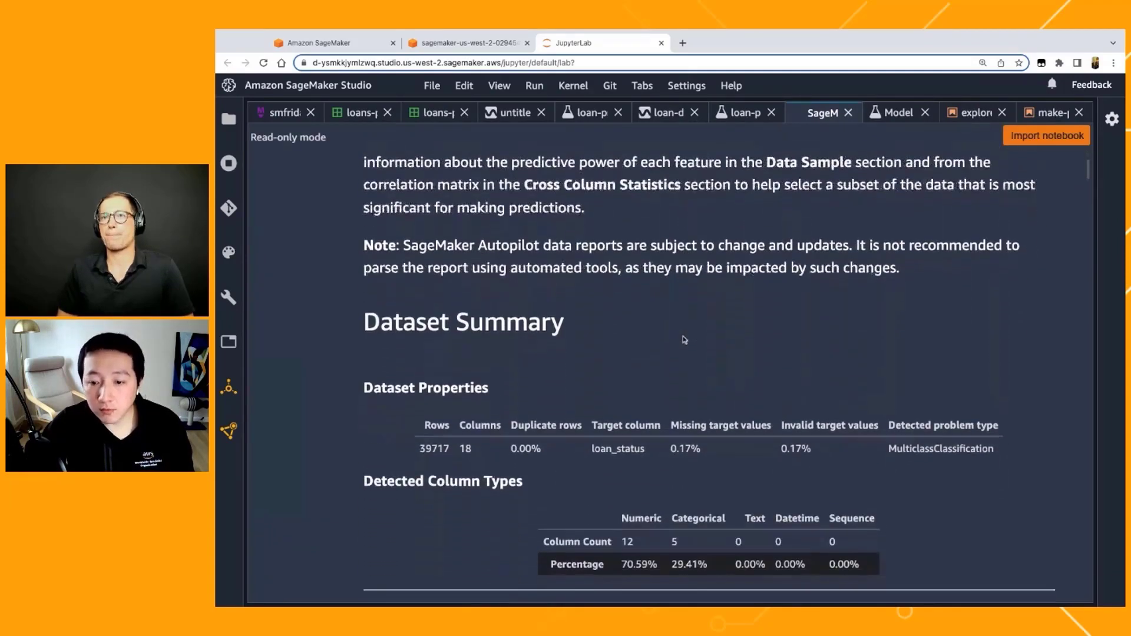
scroll(686, 340, "down", 3)
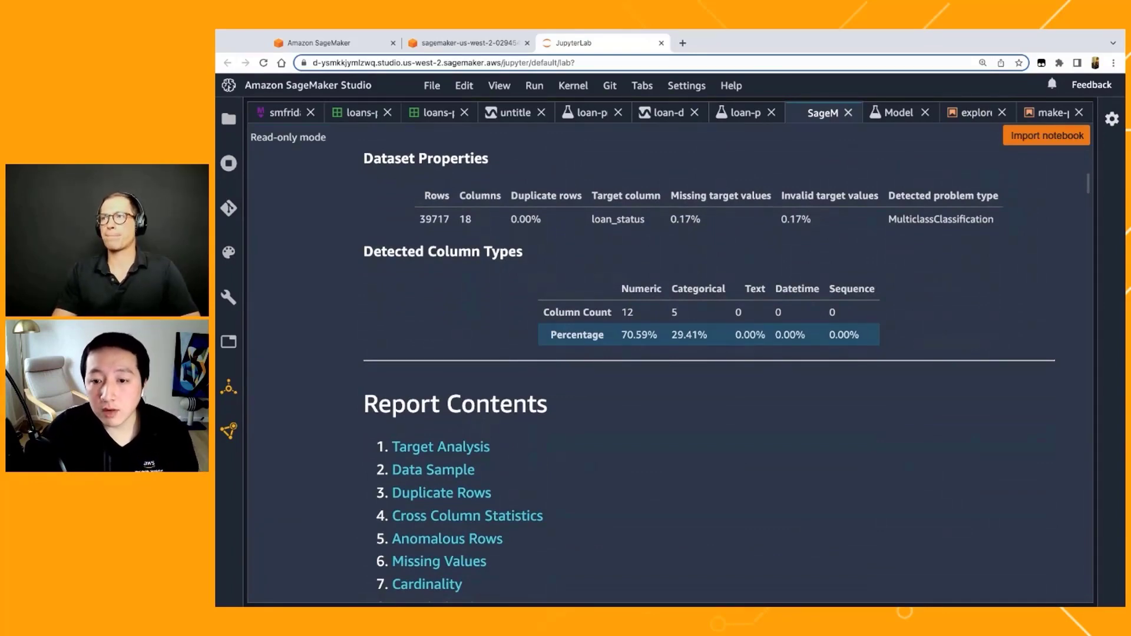
scroll(667, 424, "down", 2)
scroll(667, 433, "down", 5)
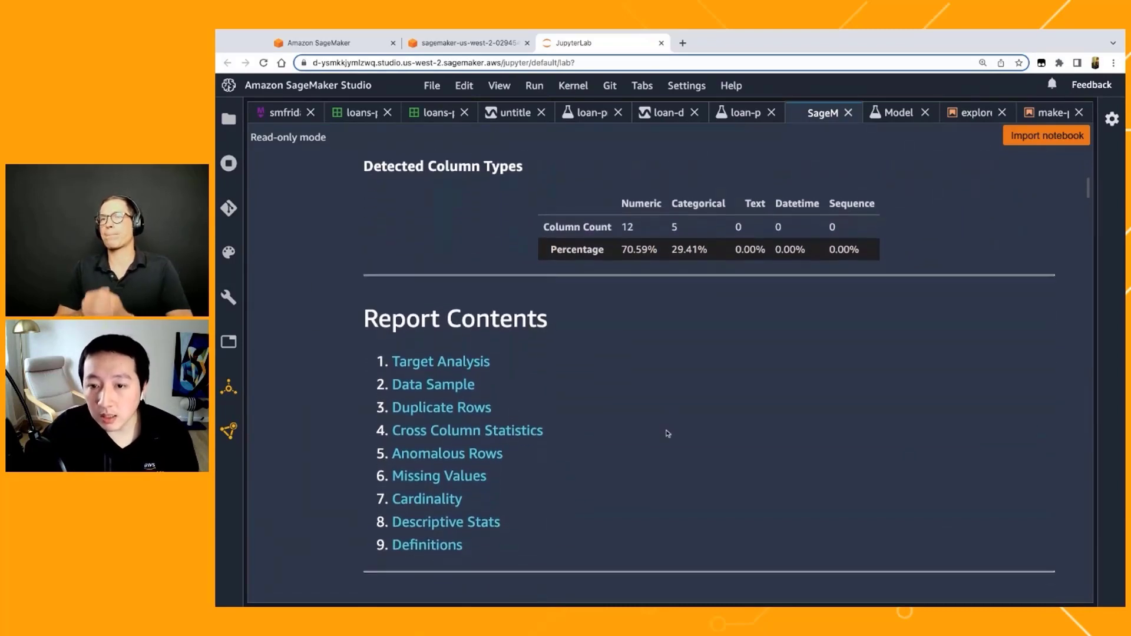
scroll(695, 286, "down", 5)
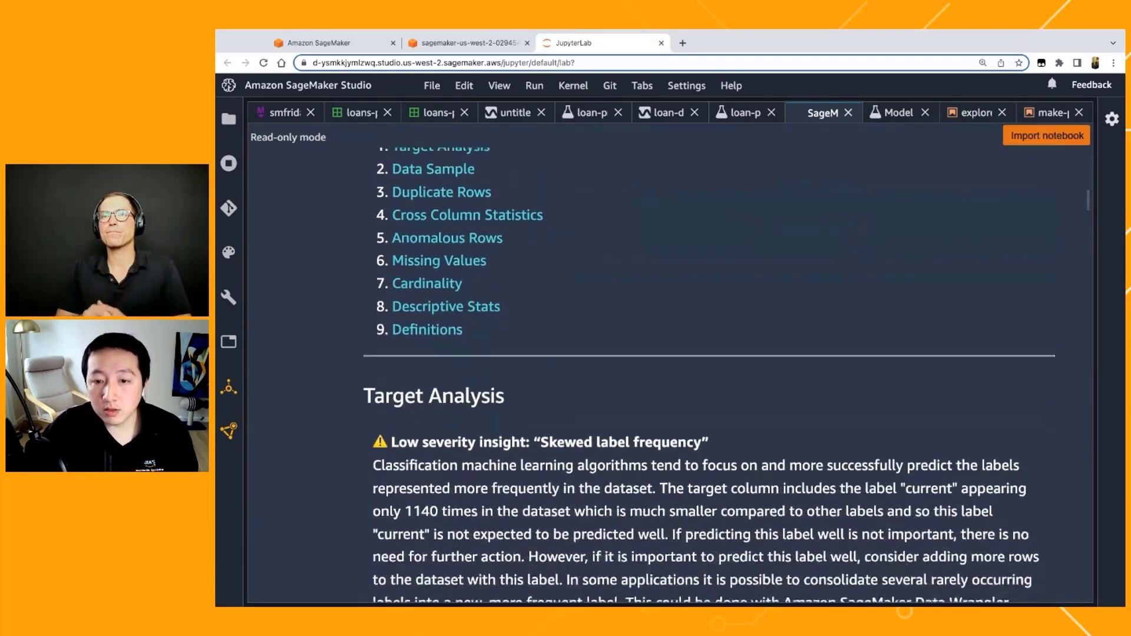
Step: Open the candidate generation notebook from the loan-prediction-04102022 job and review its introduction and contents list
left_click(743, 121)
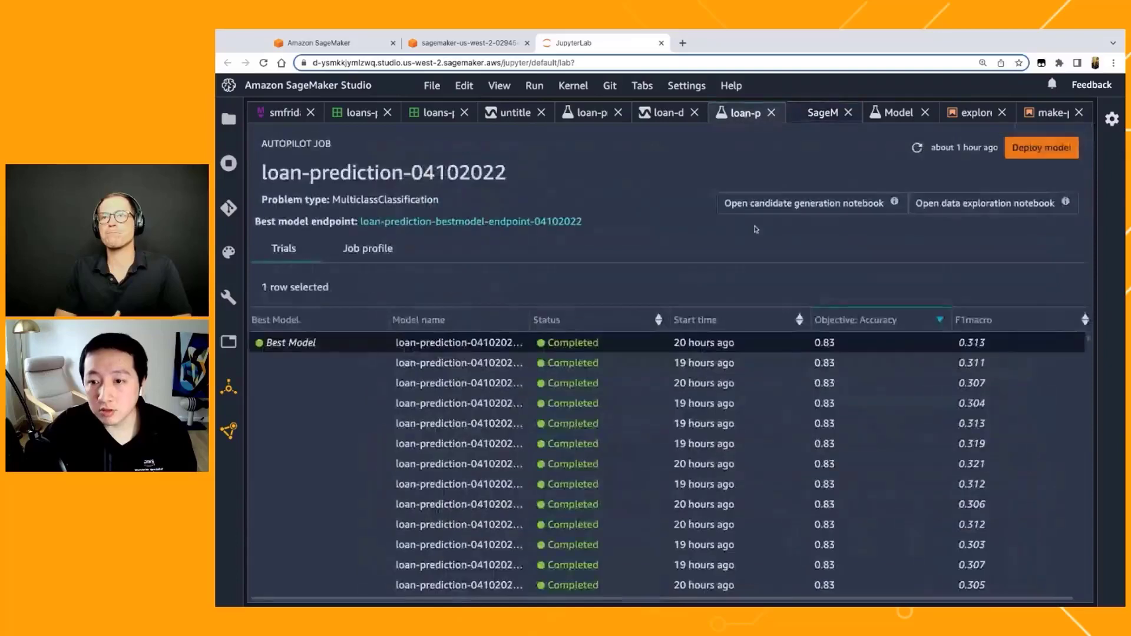
left_click(803, 203)
scroll(632, 408, "down", 1)
scroll(632, 408, "down", 6)
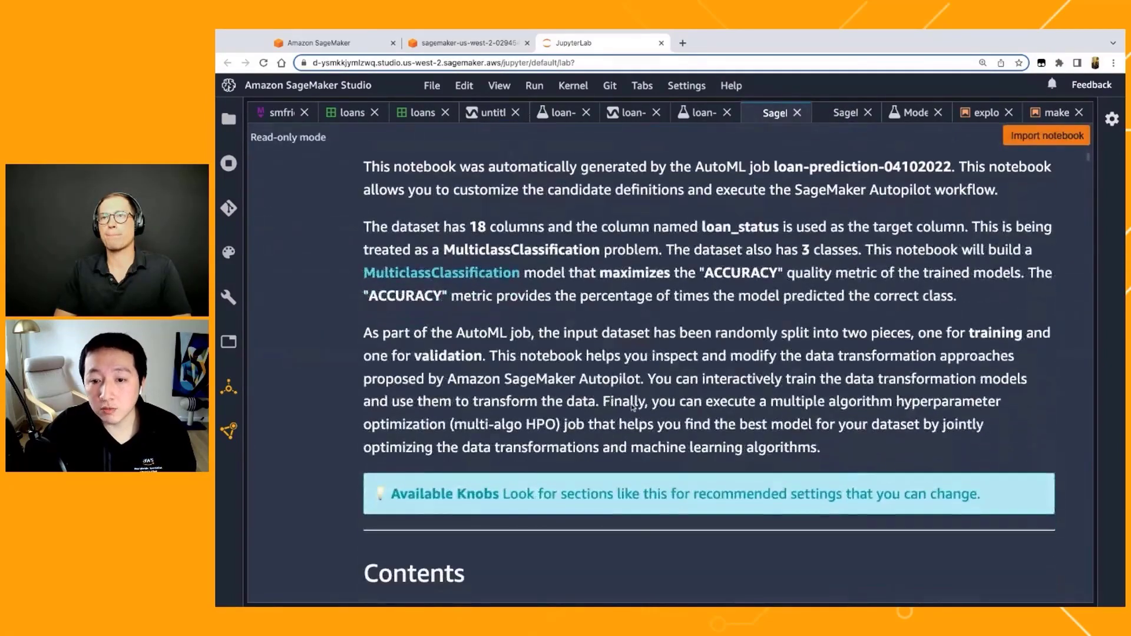
scroll(632, 407, "down", 3)
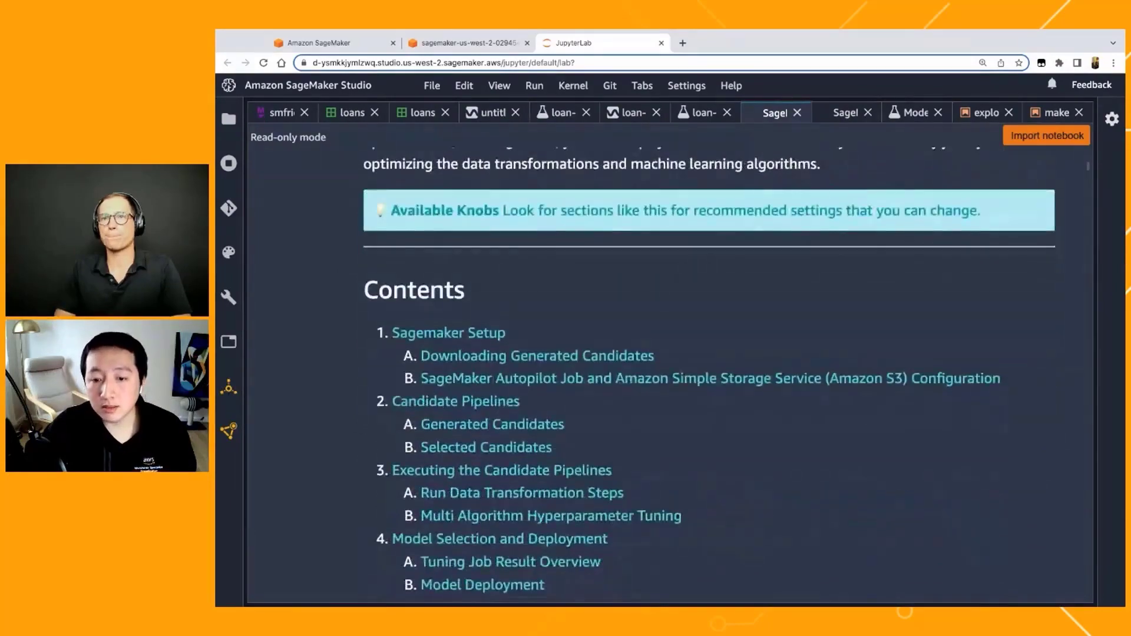
scroll(632, 408, "down", 4)
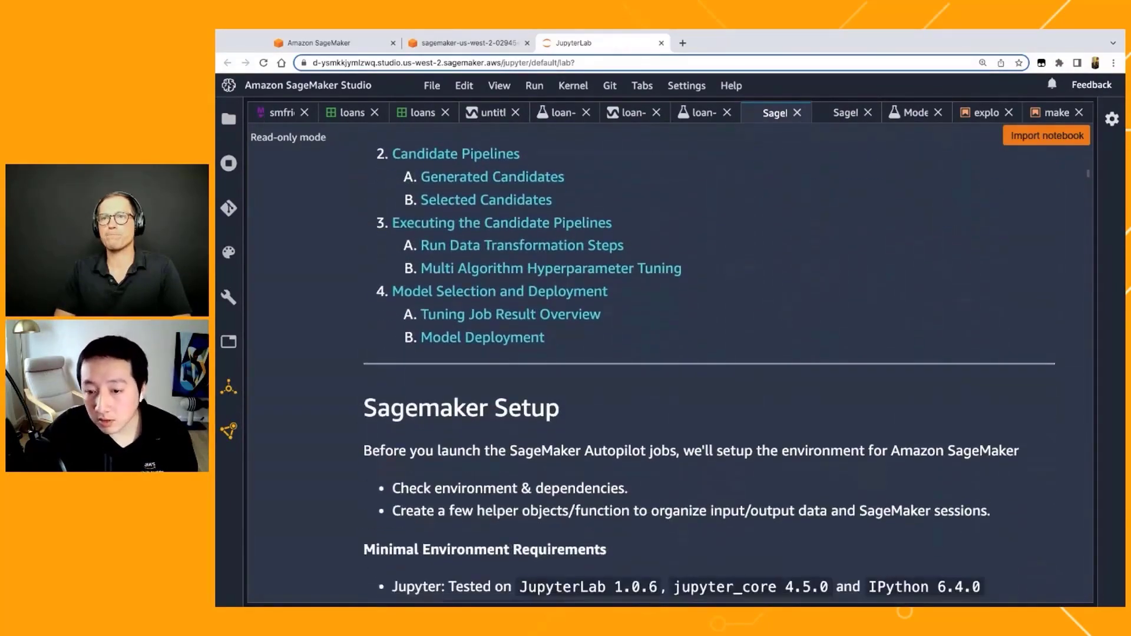
Step: Review the notebook's SageMaker setup requirements, generated module download code and Autopilot job and S3 configuration
scroll(632, 408, "down", 4)
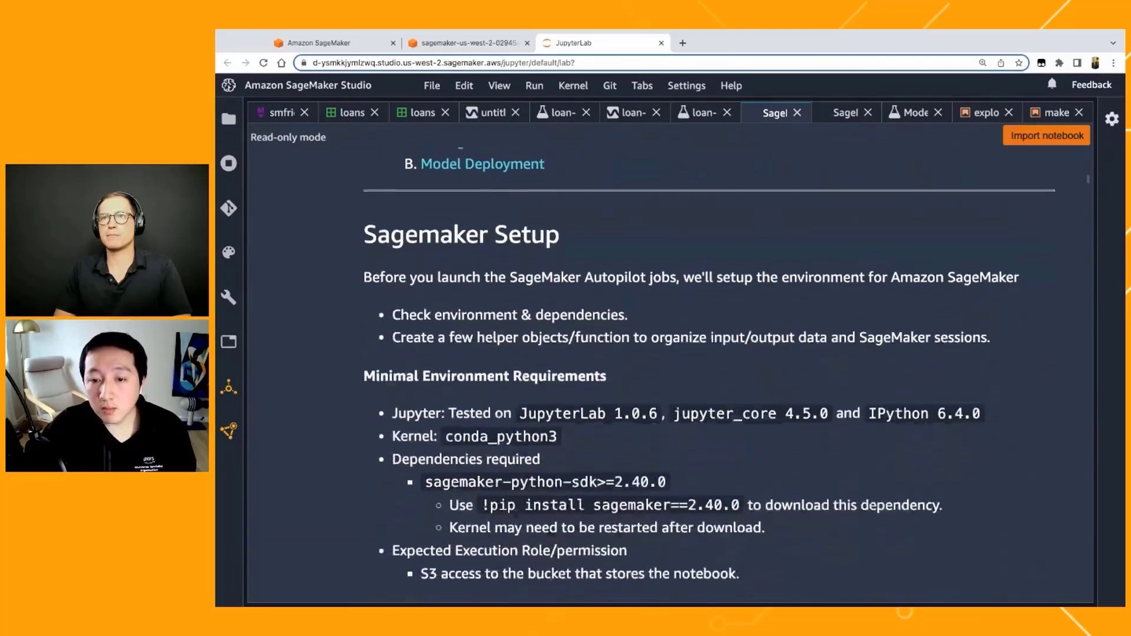
scroll(828, 437, "down", 5)
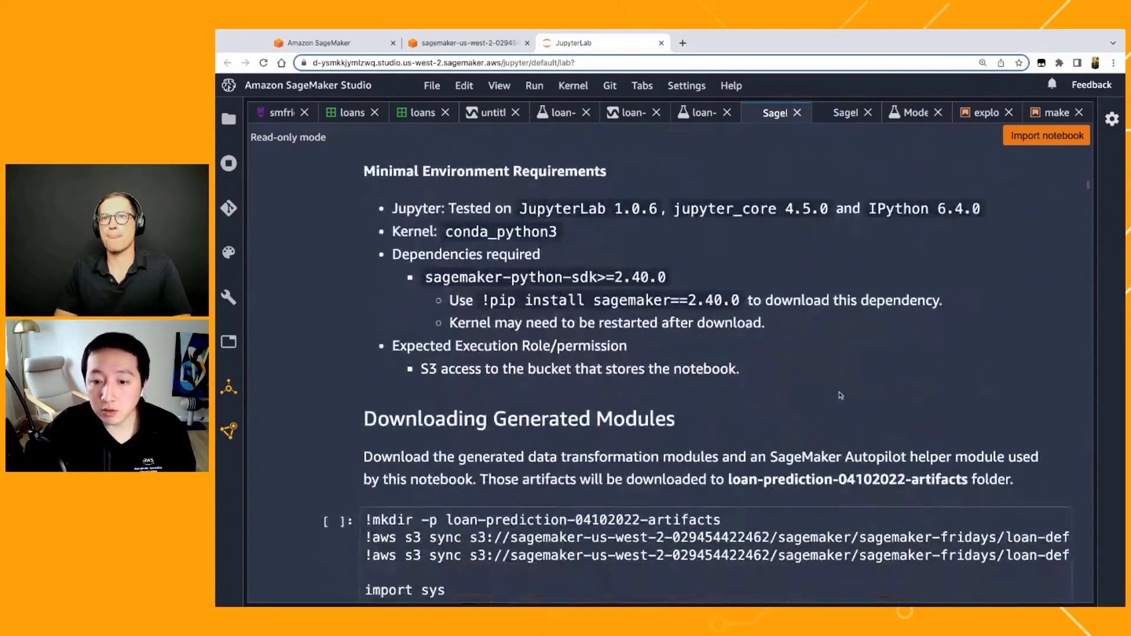
scroll(829, 438, "down", 1)
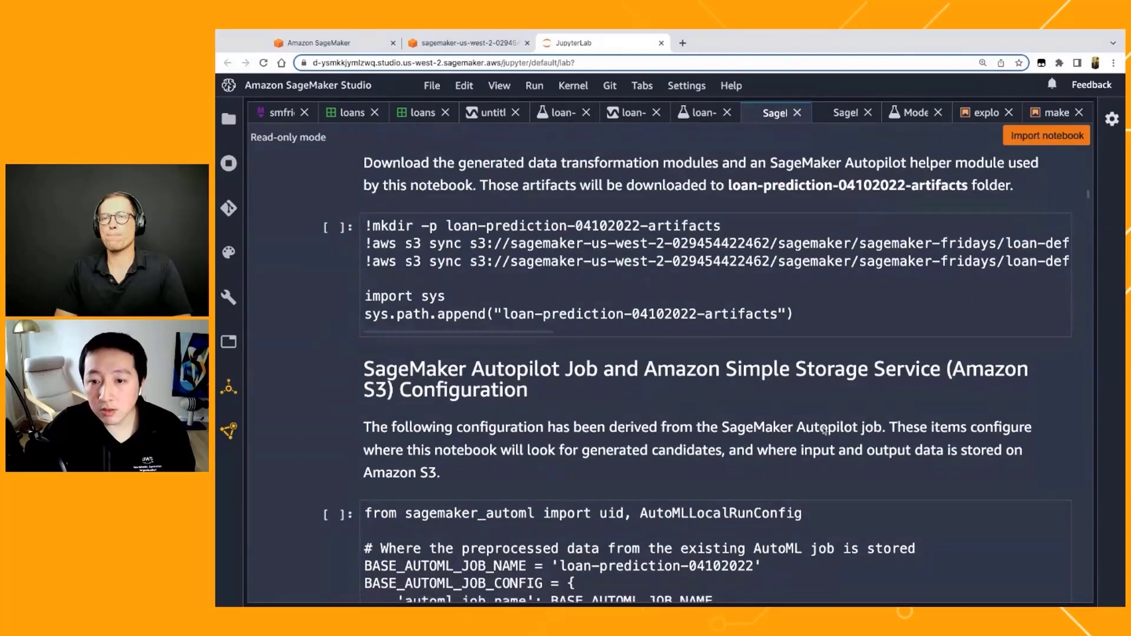
scroll(829, 429, "down", 1)
scroll(816, 452, "down", 2)
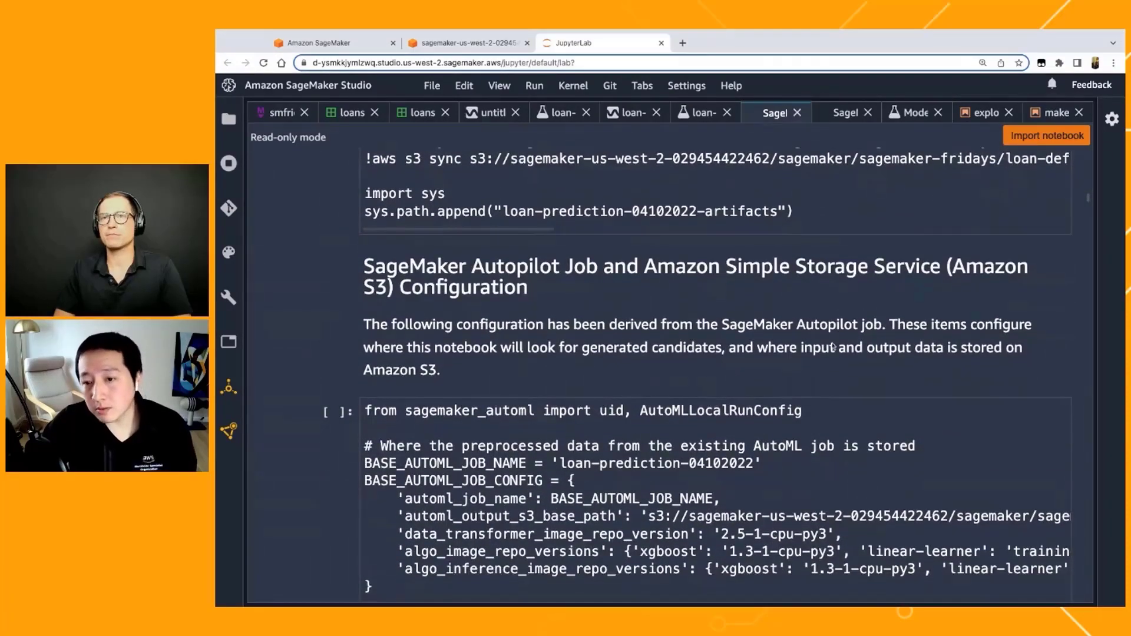
scroll(832, 347, "up", 3)
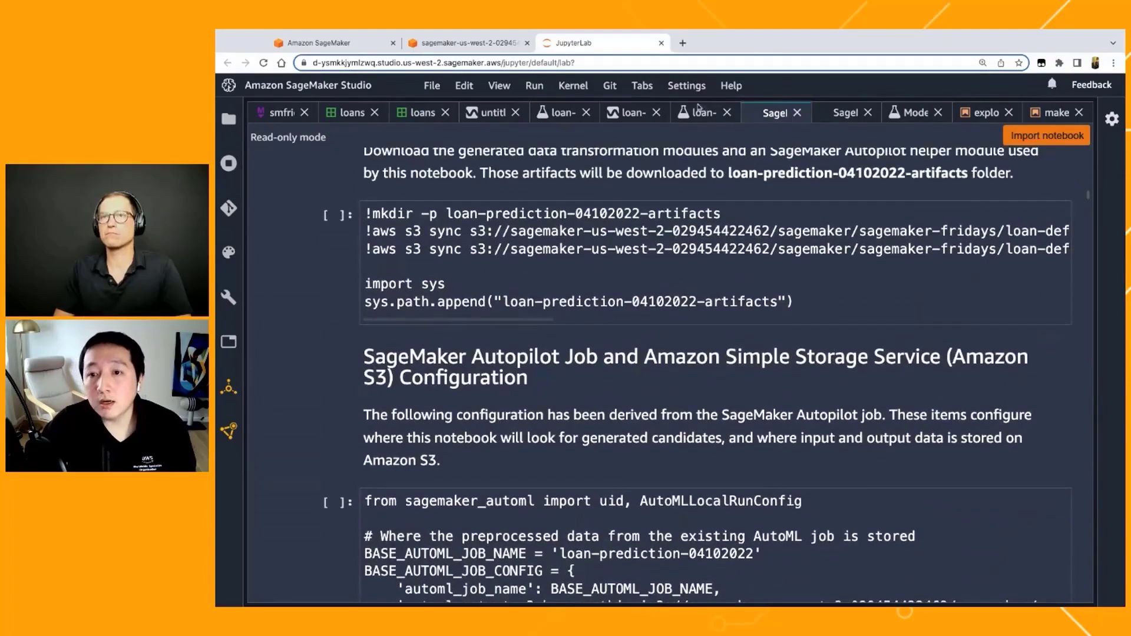
Step: Return to the loan-prediction-04102022 job, open the model deployment form and expand its realtime deployment settings
left_click(702, 114)
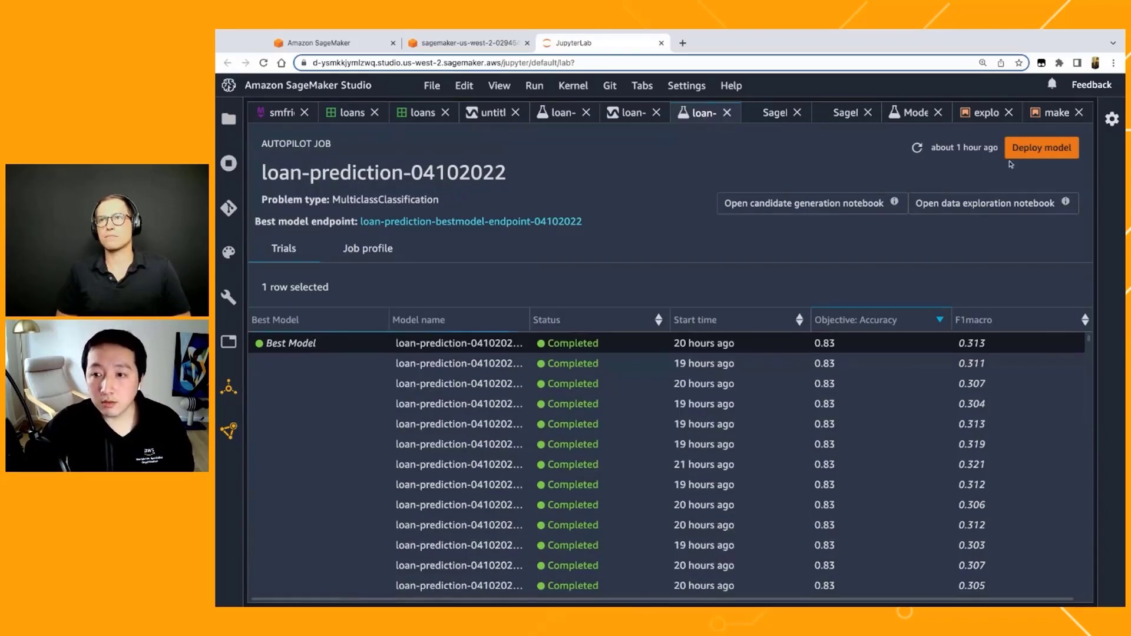
left_click(643, 383)
left_click(645, 406)
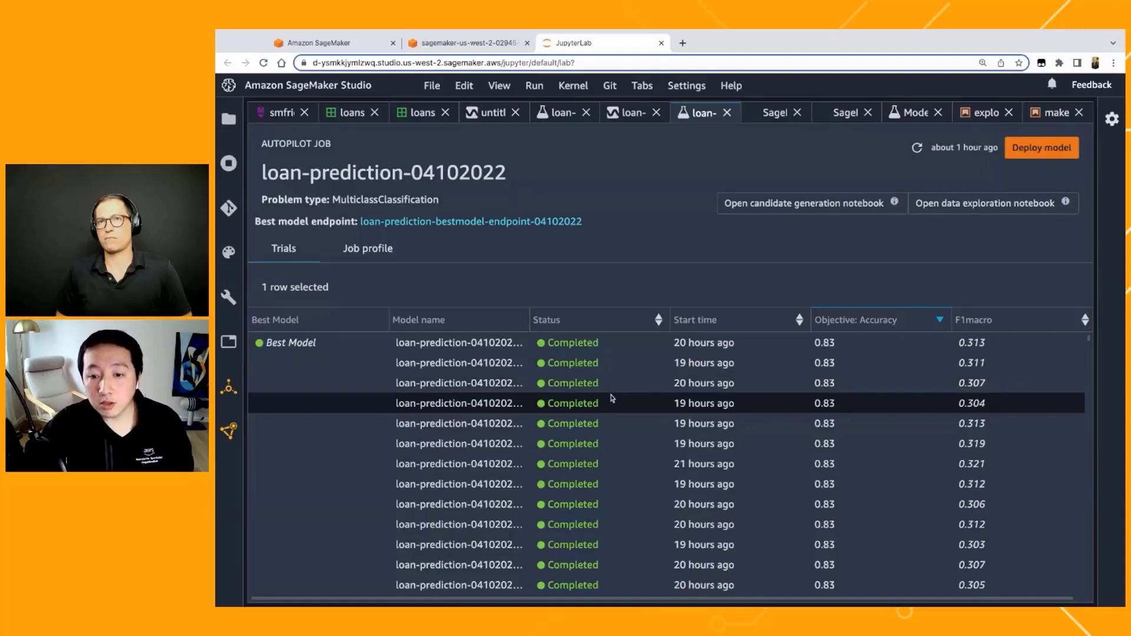
left_click(1042, 155)
left_click(612, 293)
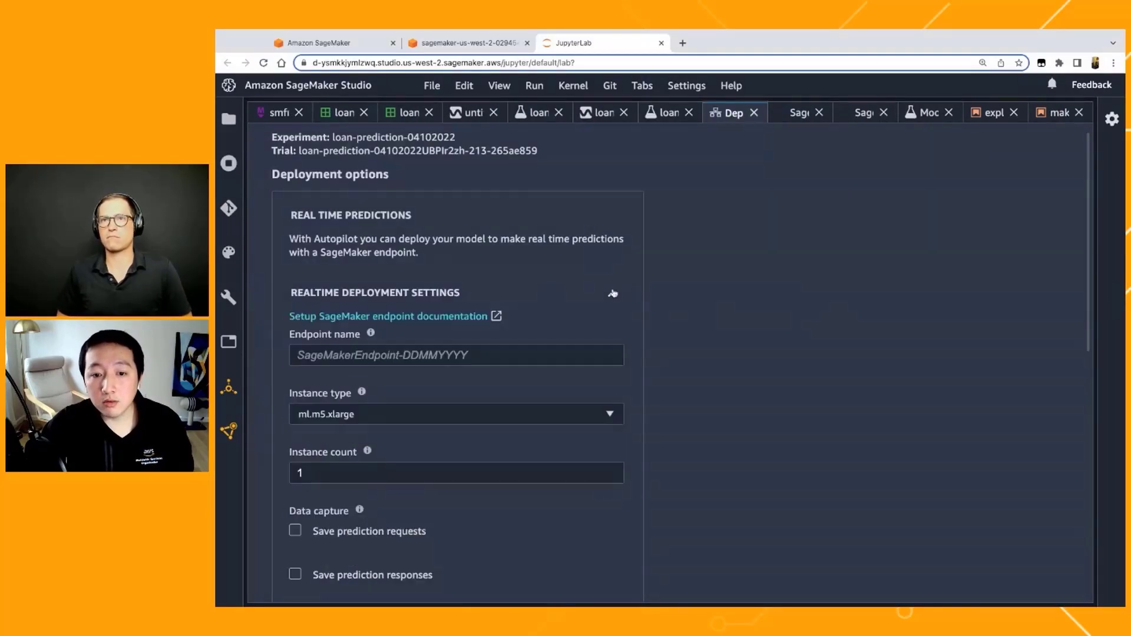
Step: Review the deployment form's endpoint name, instance, data capture and inference response options
scroll(419, 315, "down", 1)
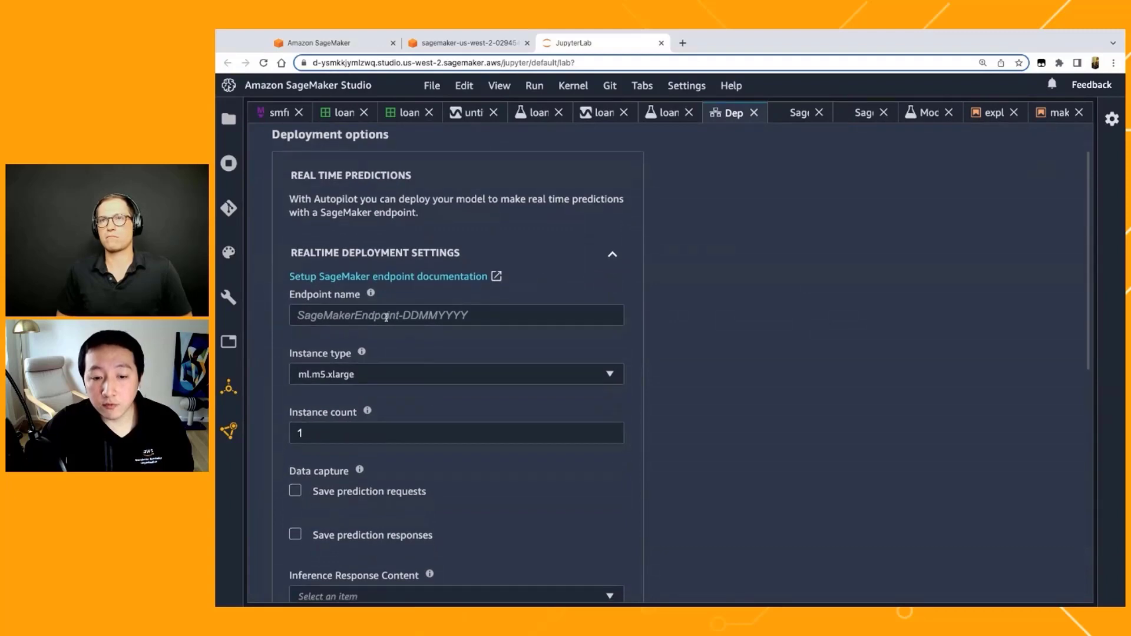
scroll(386, 318, "down", 2)
scroll(383, 443, "down", 1)
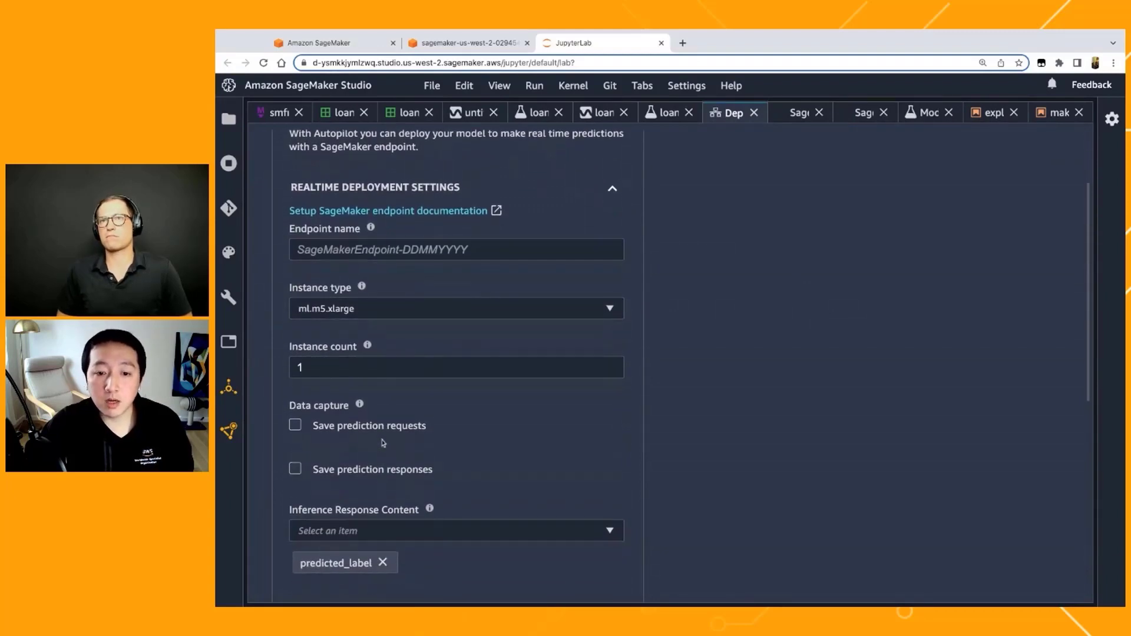
scroll(383, 443, "down", 1)
scroll(456, 365, "down", 2)
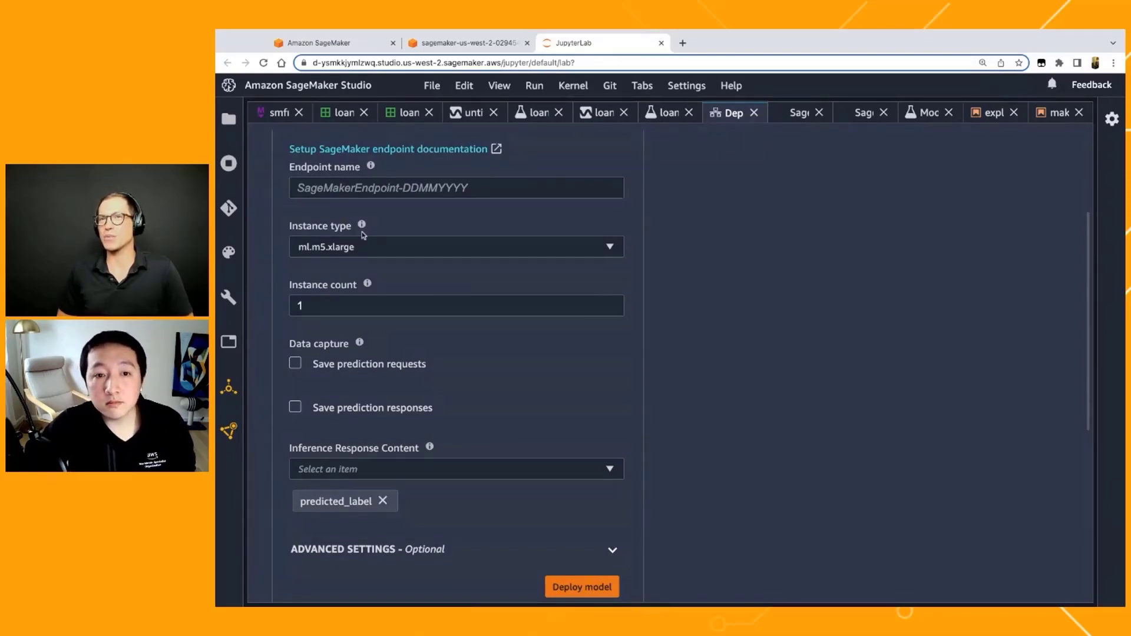
Step: Switch to the presentation slides and show the Today's Use Cases slide on loan defaults and damaged buildings
left_click(281, 117)
scroll(583, 318, "down", 7)
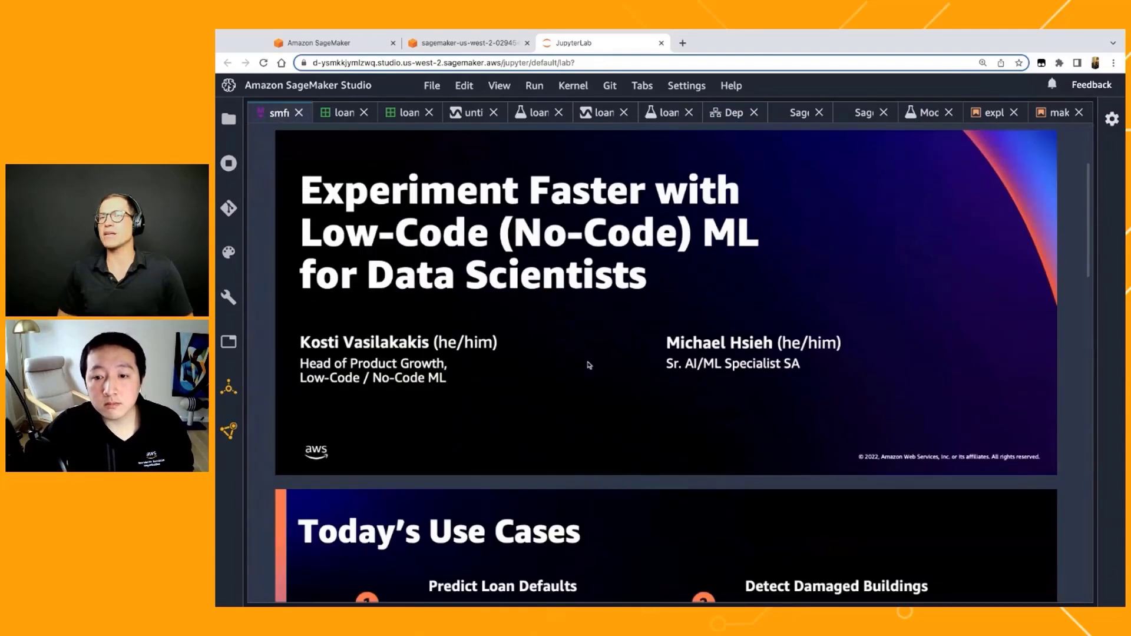
scroll(588, 366, "down", 3)
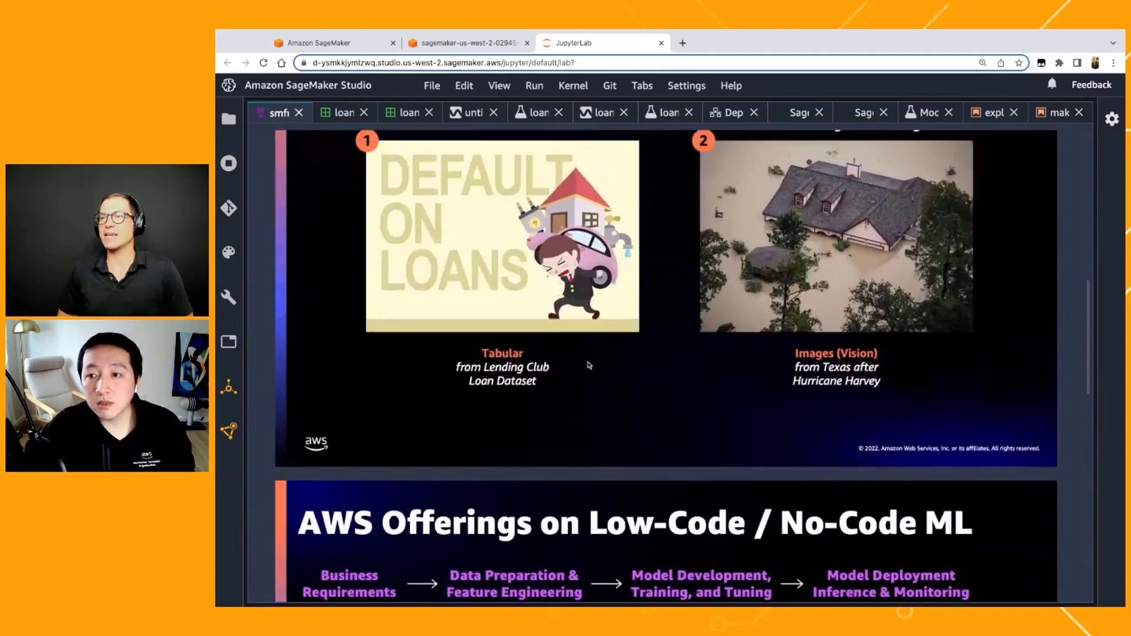
scroll(586, 364, "up", 2)
scroll(954, 211, "down", 1)
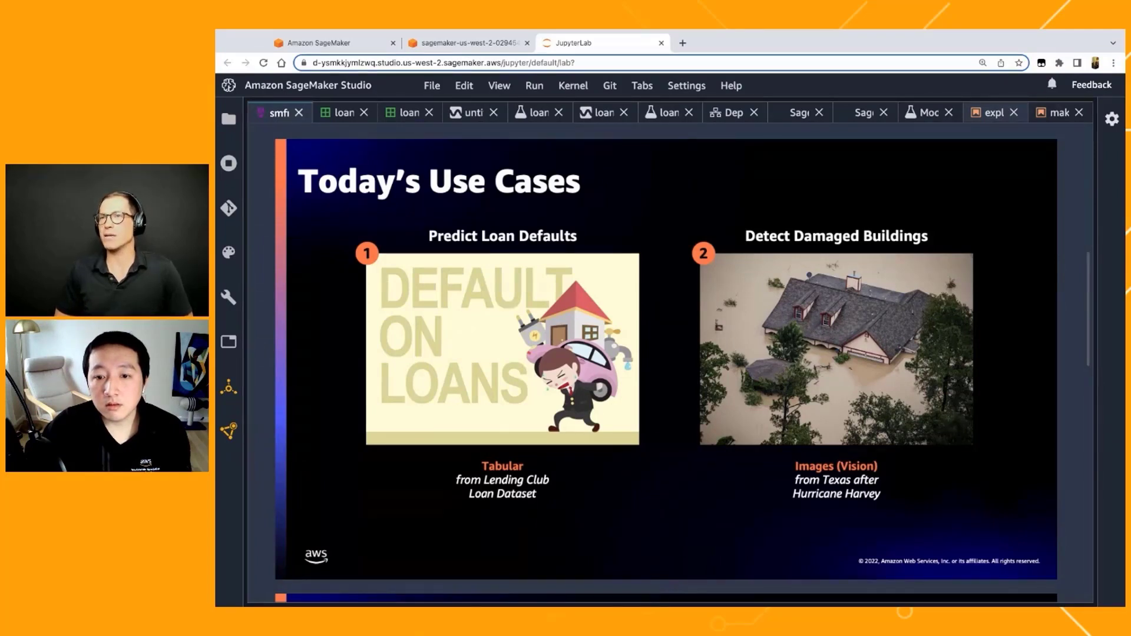
Step: Open the data exploration notebook for the building images and compare the Damaged and Not-damaged sample pictures
left_click(994, 113)
scroll(531, 342, "down", 1)
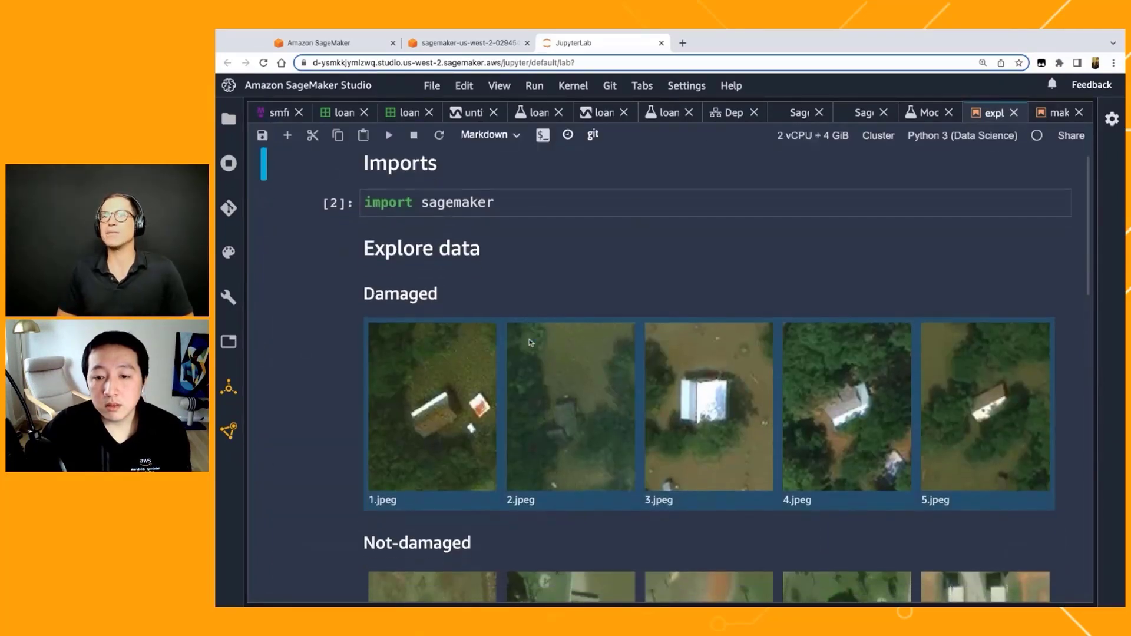
scroll(531, 342, "down", 4)
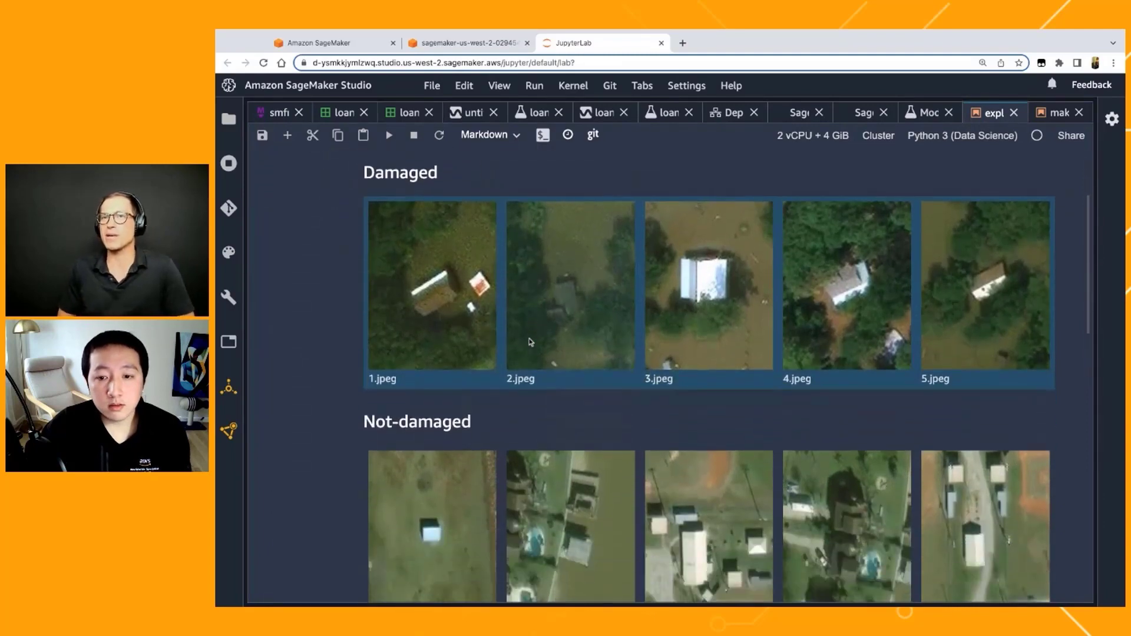
scroll(709, 375, "down", 1)
scroll(709, 375, "up", 1)
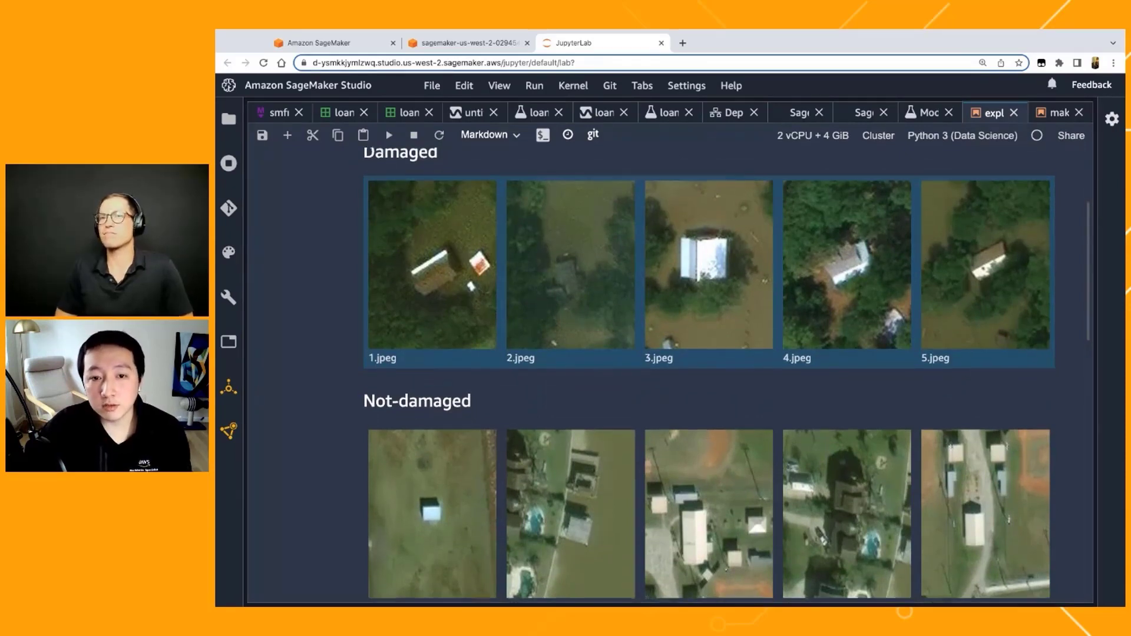
scroll(709, 375, "up", 1)
scroll(709, 374, "down", 1)
scroll(709, 375, "up", 1)
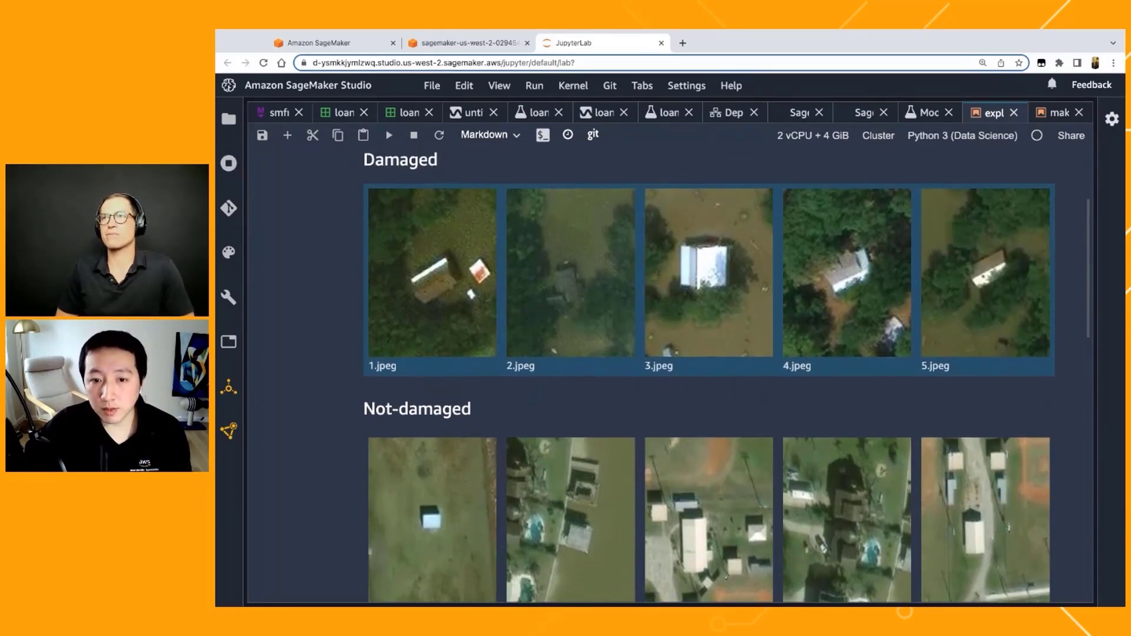
scroll(709, 374, "down", 1)
scroll(476, 288, "up", 2)
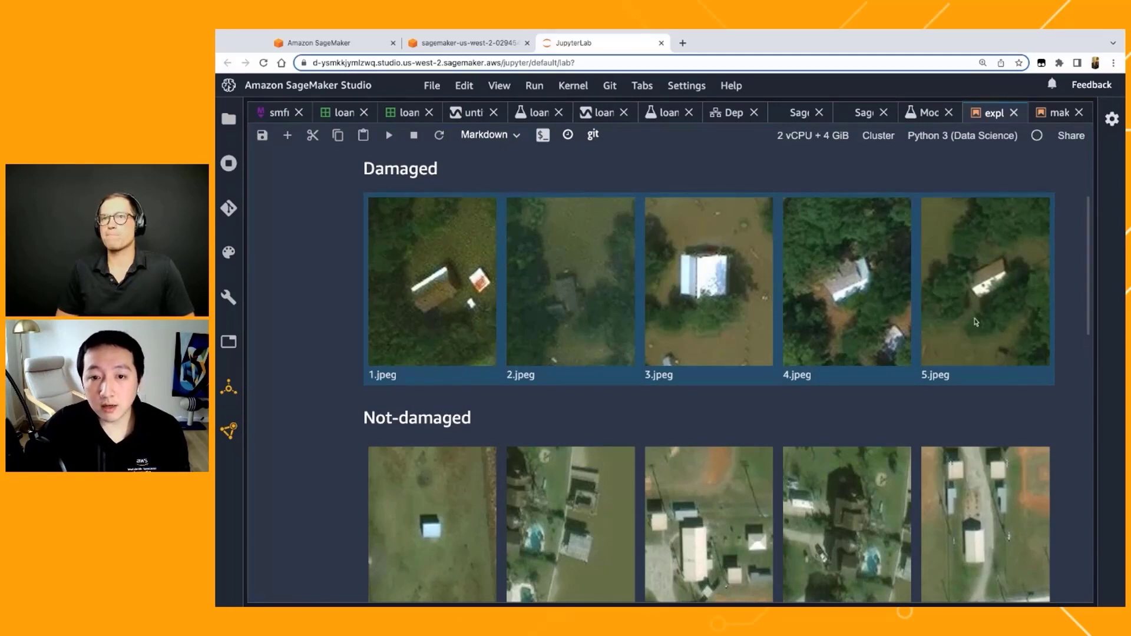
scroll(571, 346, "down", 3)
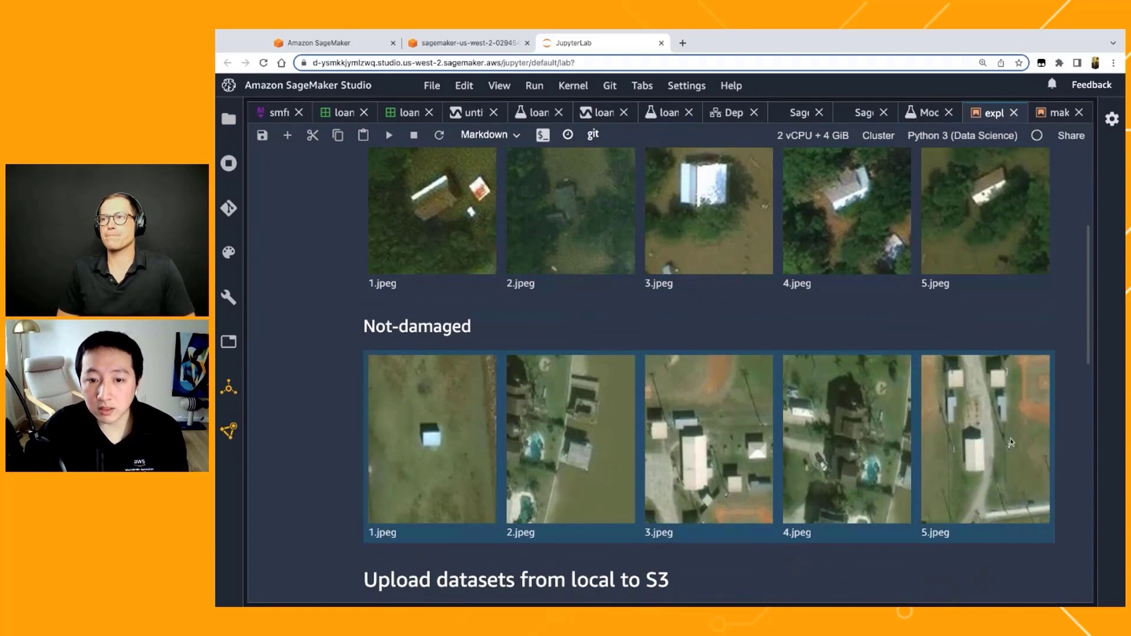
scroll(565, 483, "down", 1)
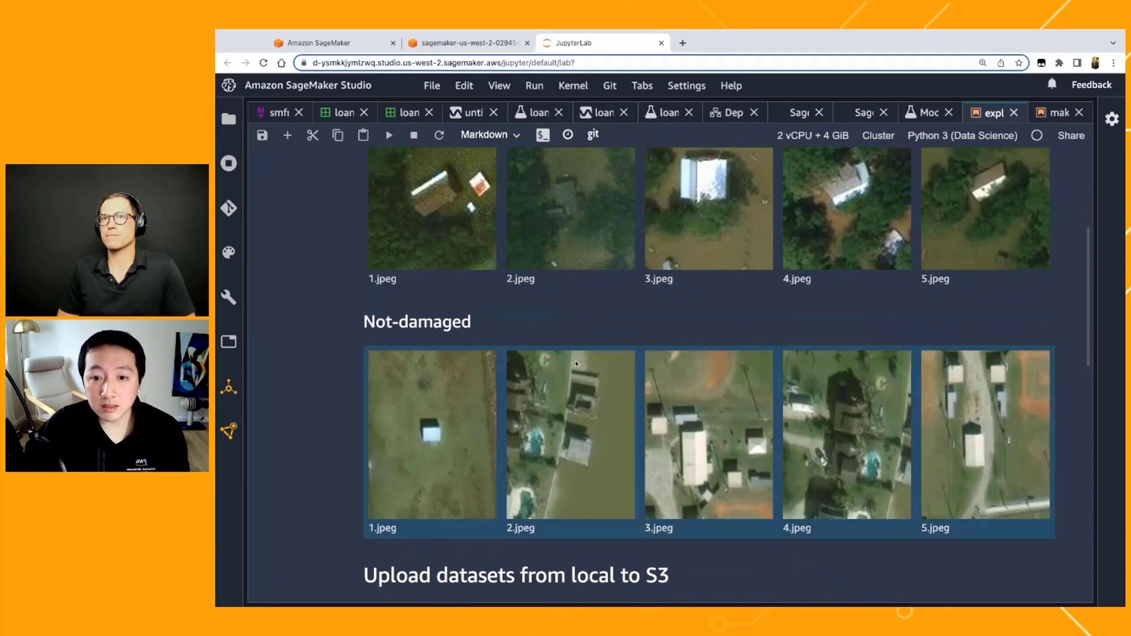
scroll(305, 328, "up", 1)
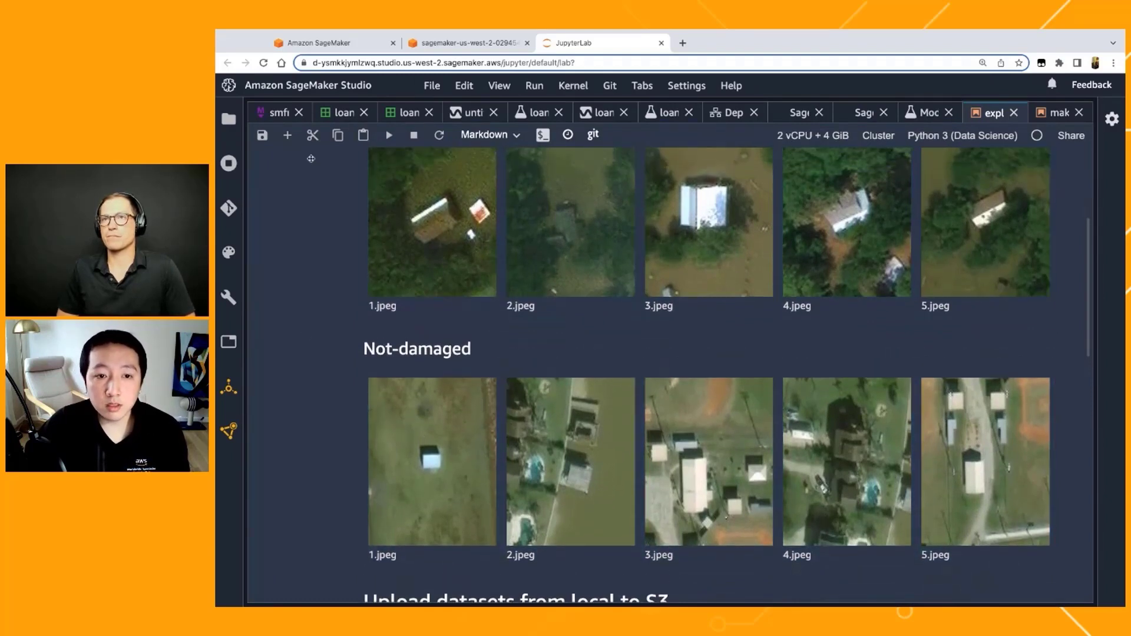
Step: Browse SageMaker JumpStart at full width and go to its section of pretrained models
left_click(229, 388)
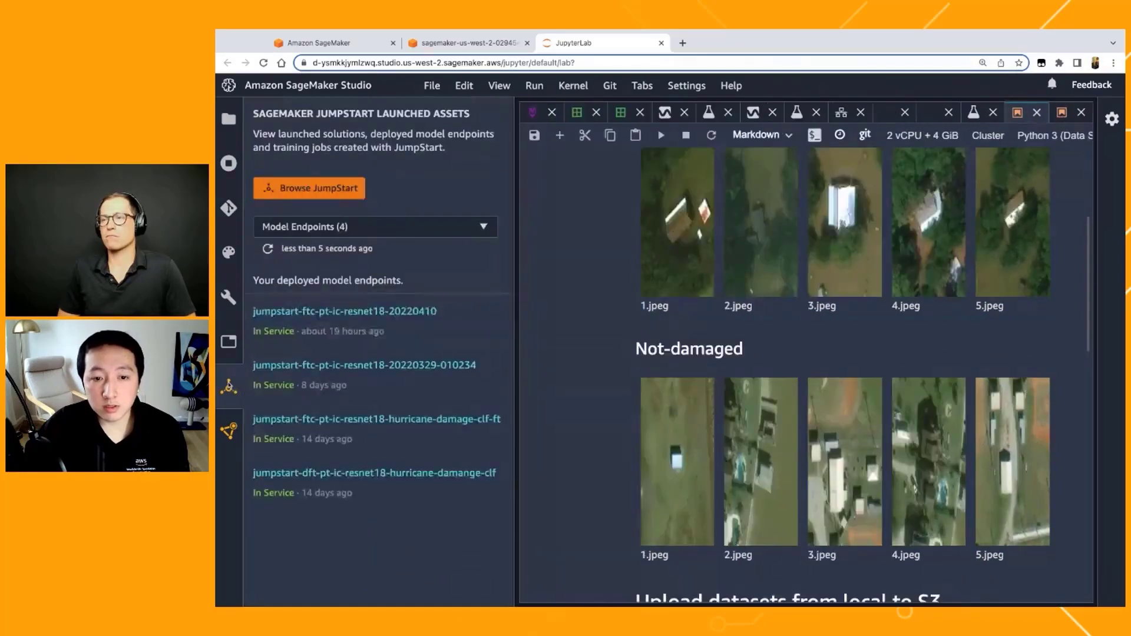
left_click(353, 190)
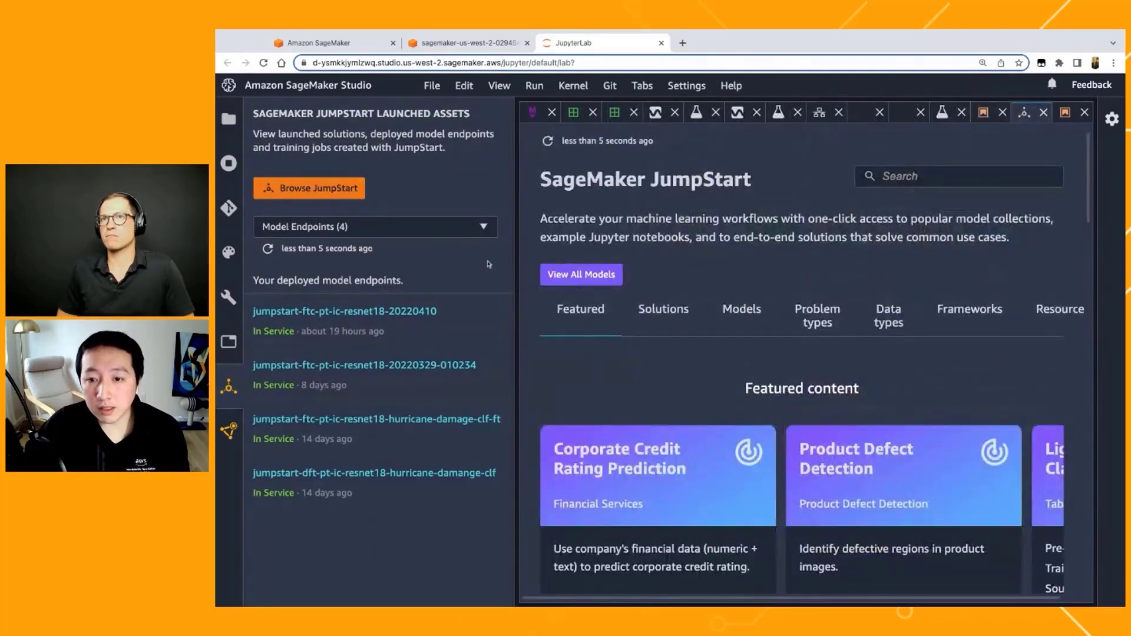
left_click(229, 387)
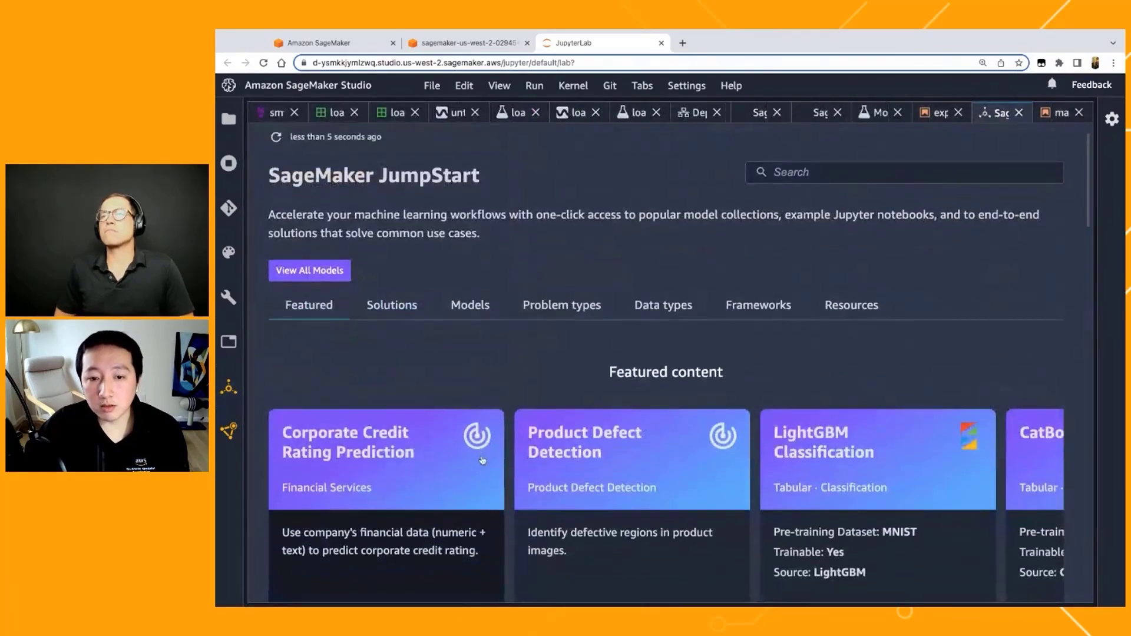
scroll(404, 329, "down", 1)
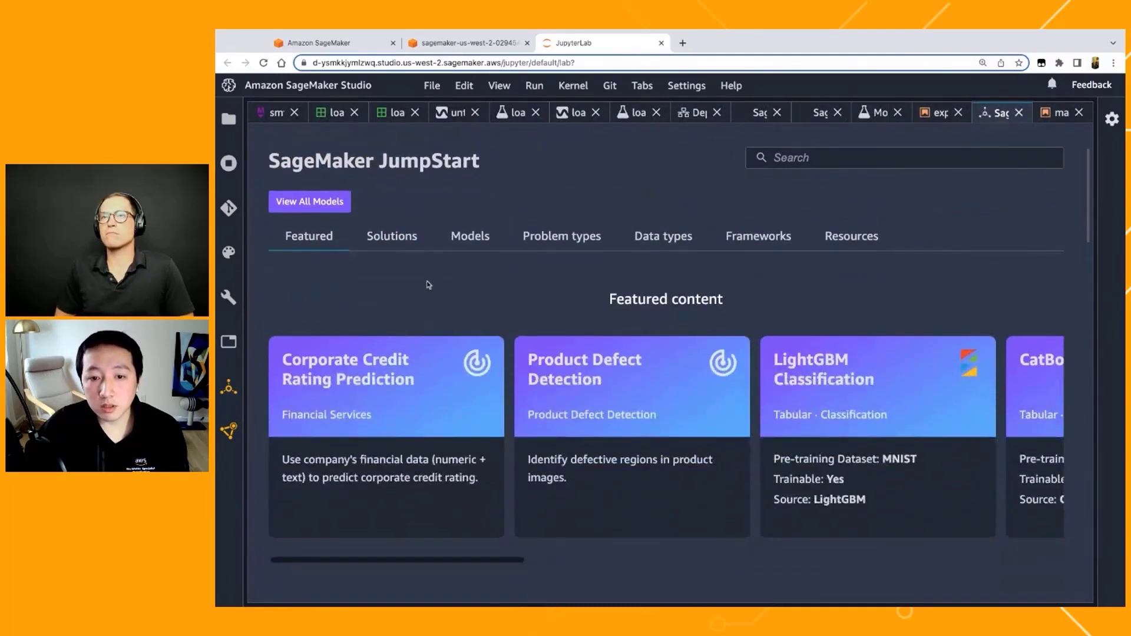
left_click(462, 237)
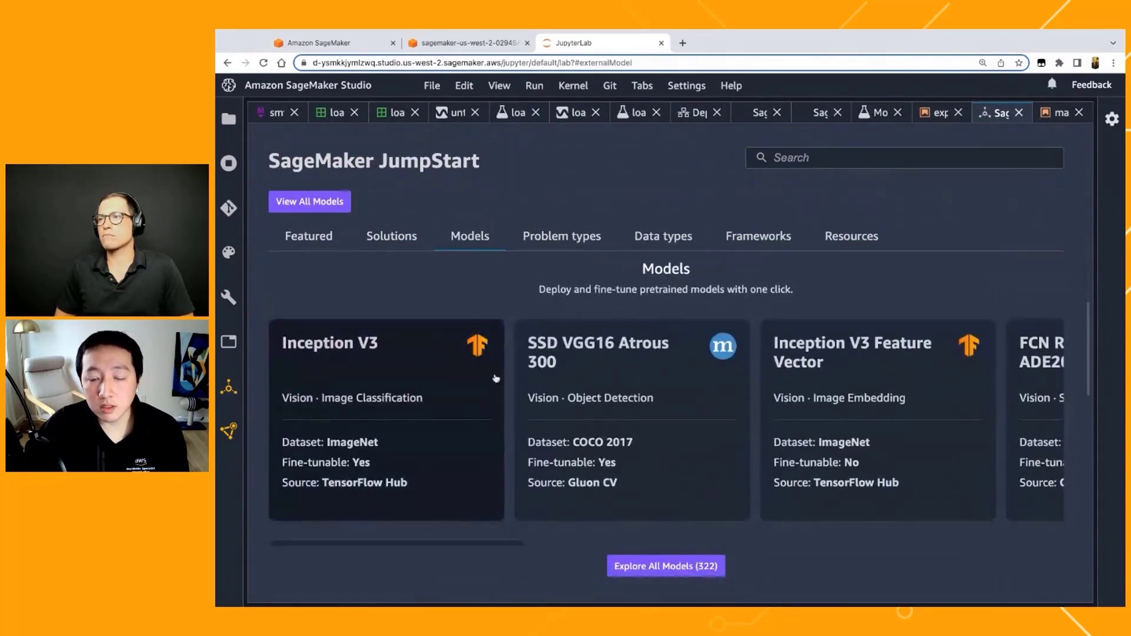
Step: Find the problem types in JumpStart and open the Image Classification content
scroll(548, 393, "down", 1)
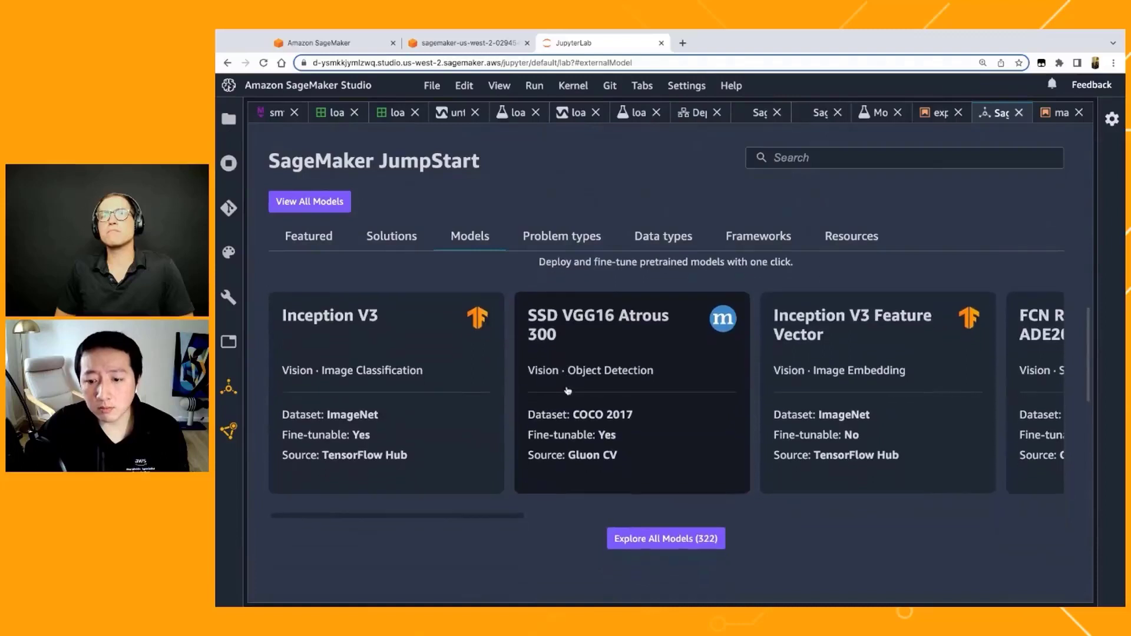
scroll(677, 535, "down", 2)
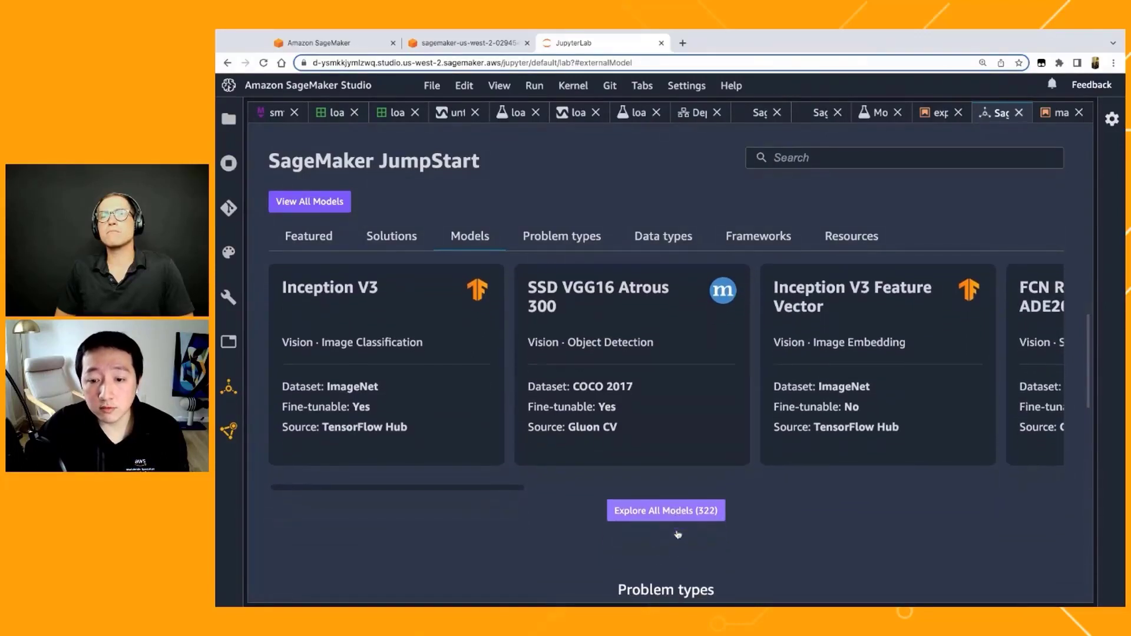
scroll(677, 535, "down", 5)
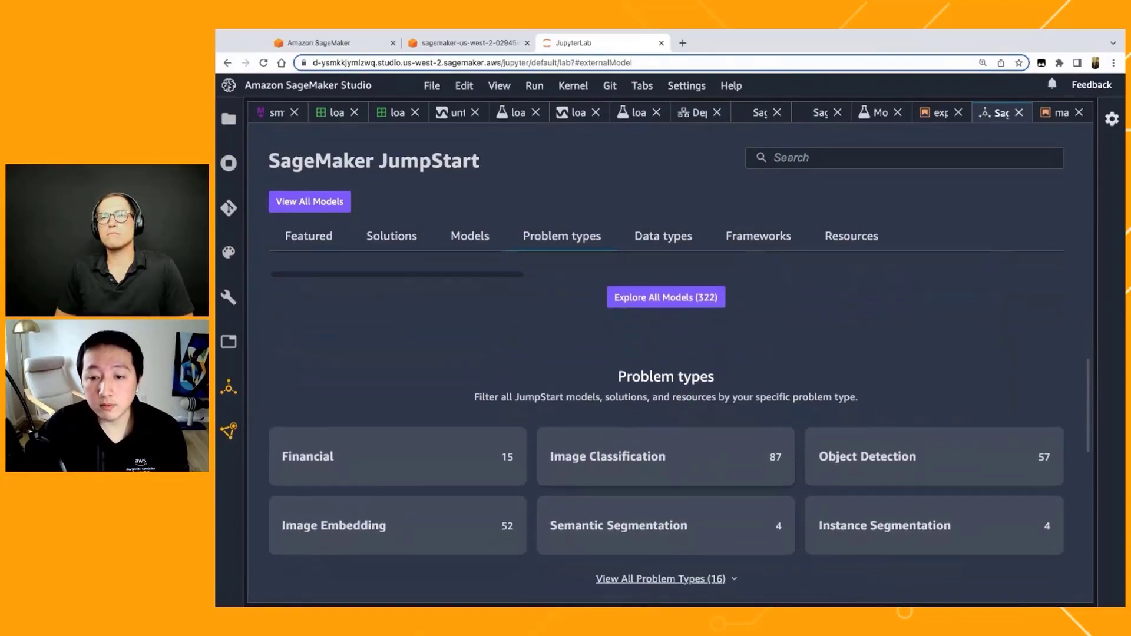
scroll(680, 425, "down", 1)
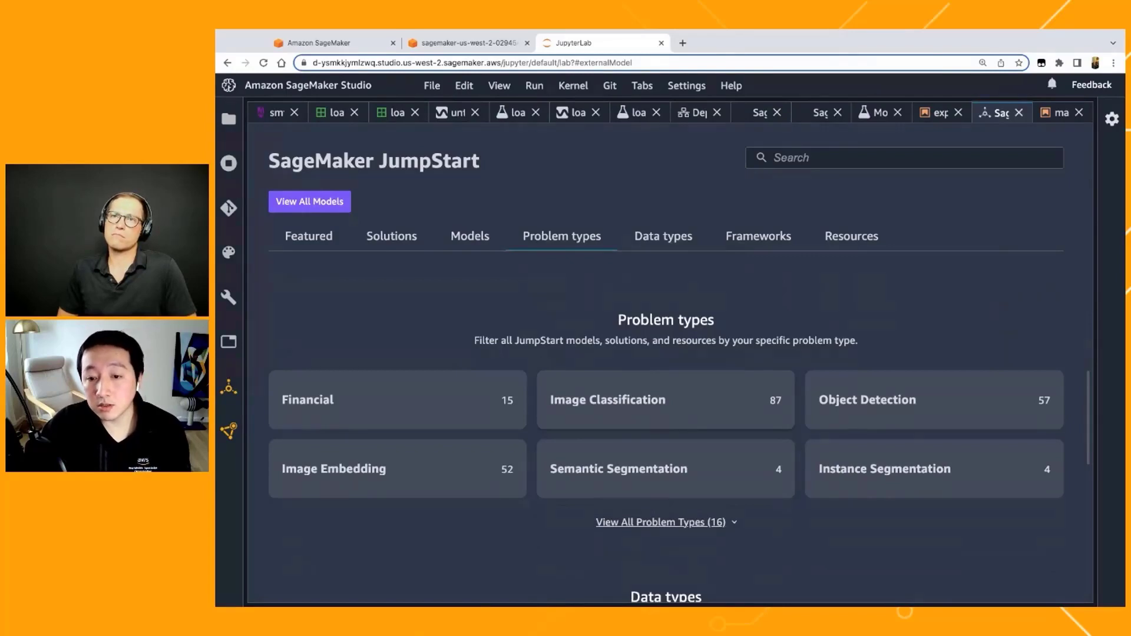
left_click(657, 404)
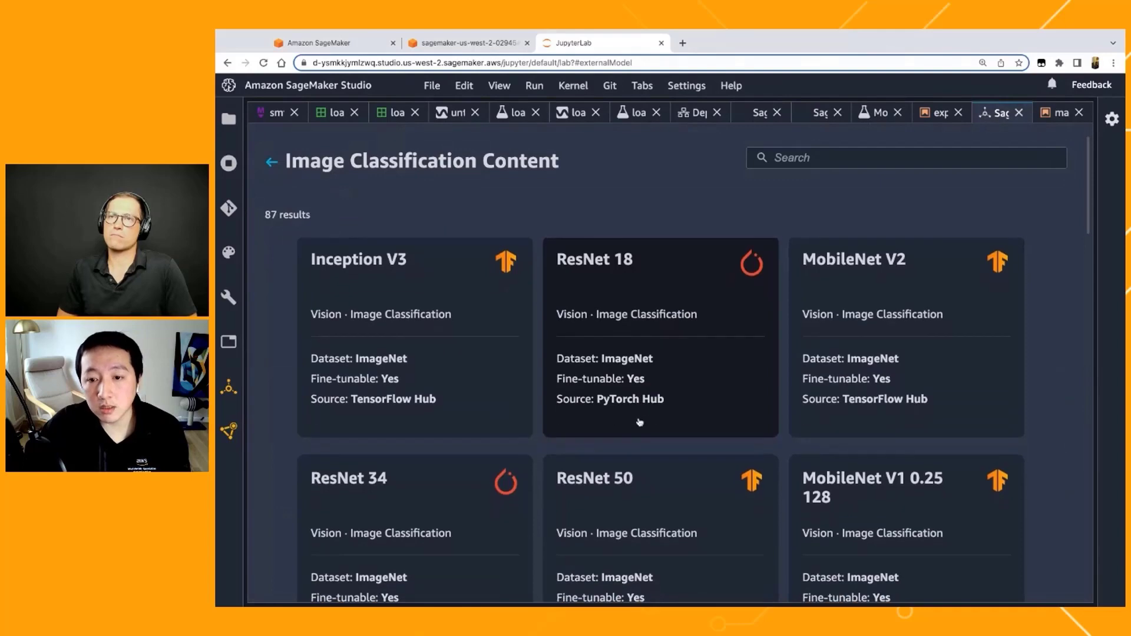
Step: Browse the image classification models, open the PyTorch Hub ResNet 18 model and collapse the launched assets sidebar
scroll(641, 327, "up", 1)
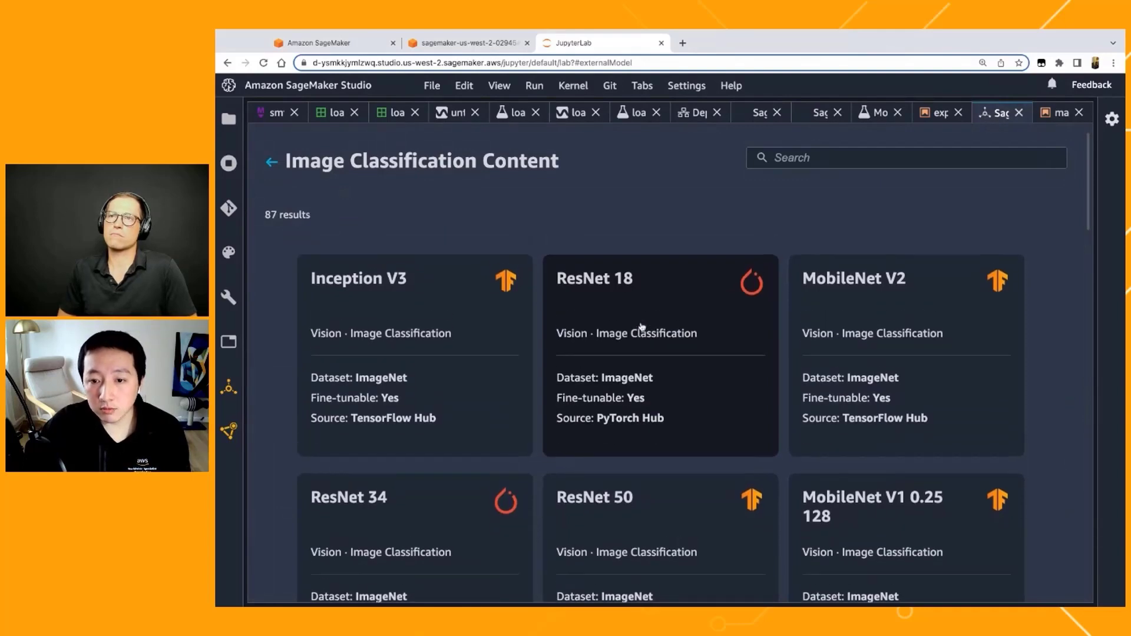
scroll(635, 305, "down", 3)
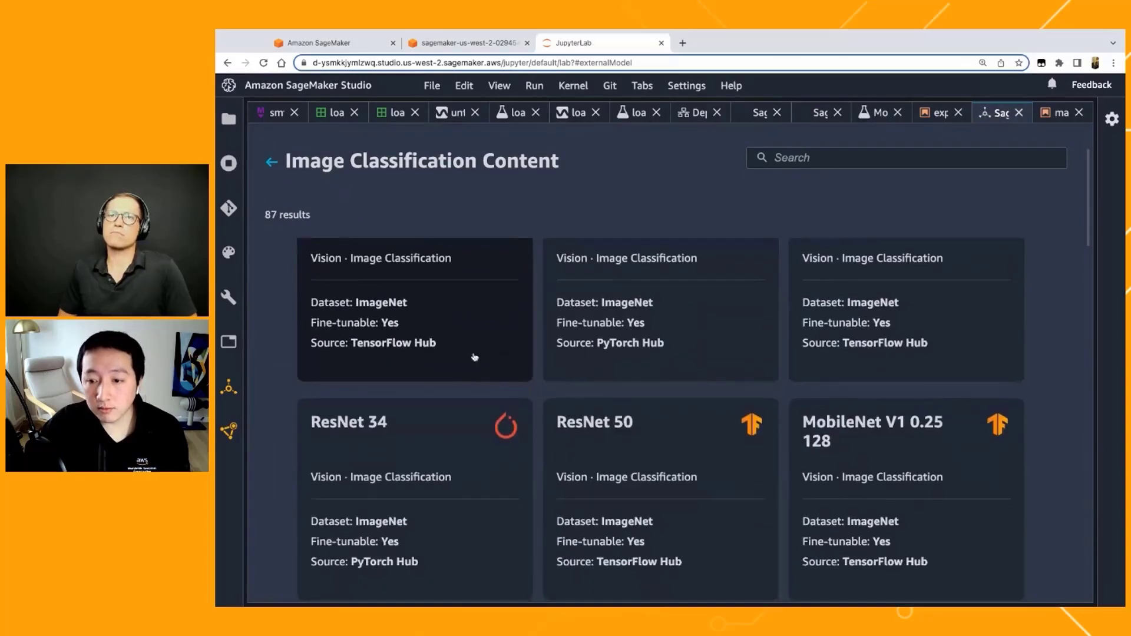
scroll(725, 468, "down", 3)
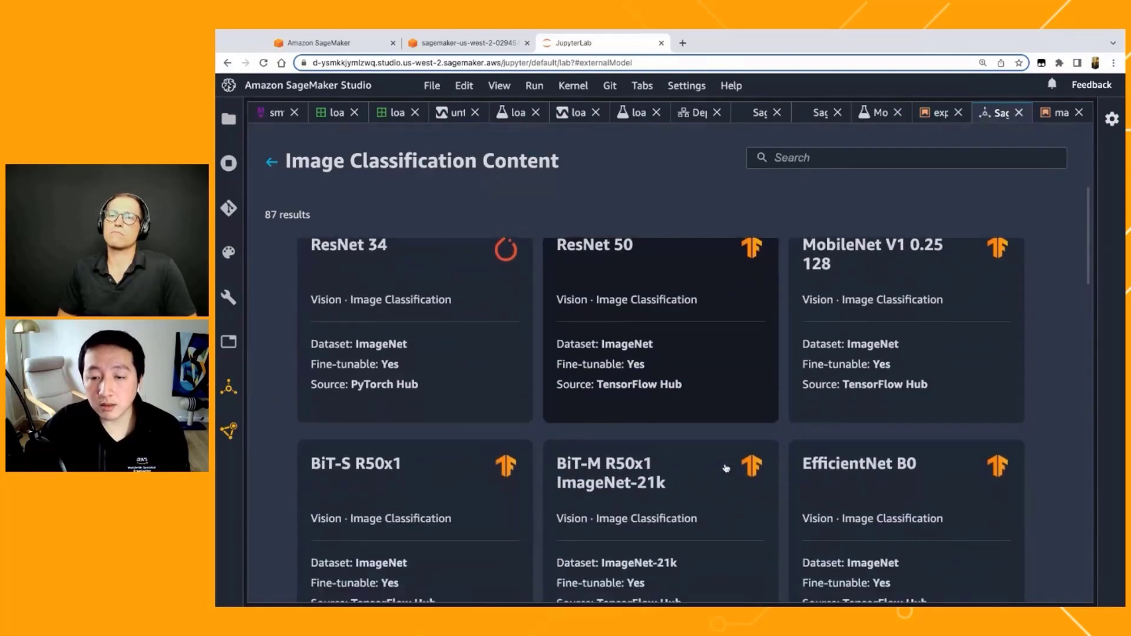
scroll(726, 468, "up", 2)
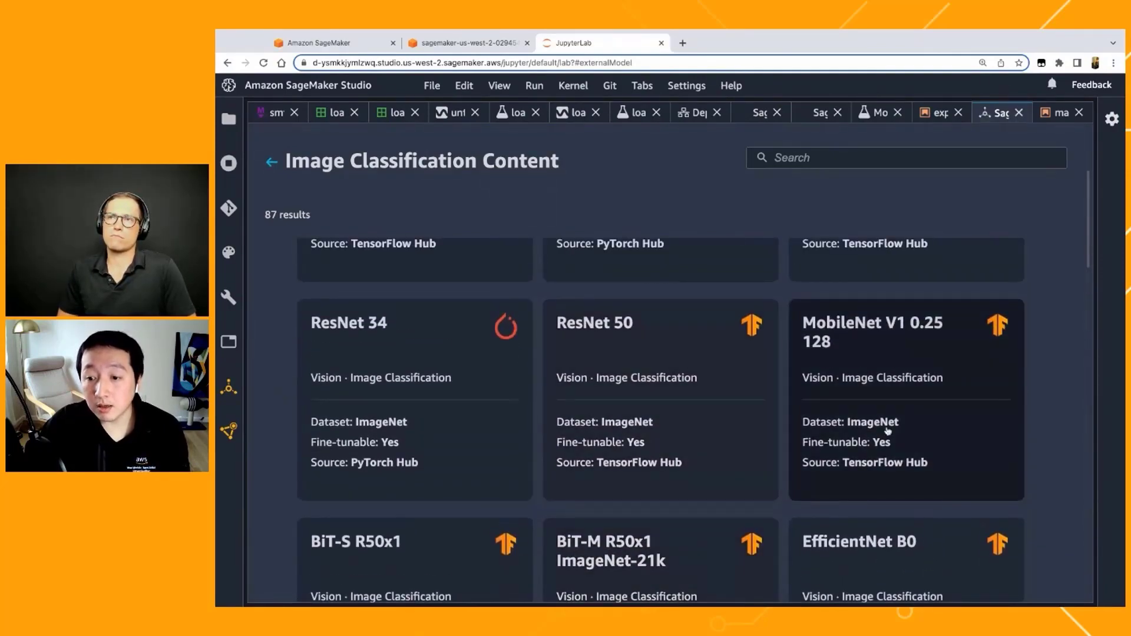
scroll(706, 384, "up", 3)
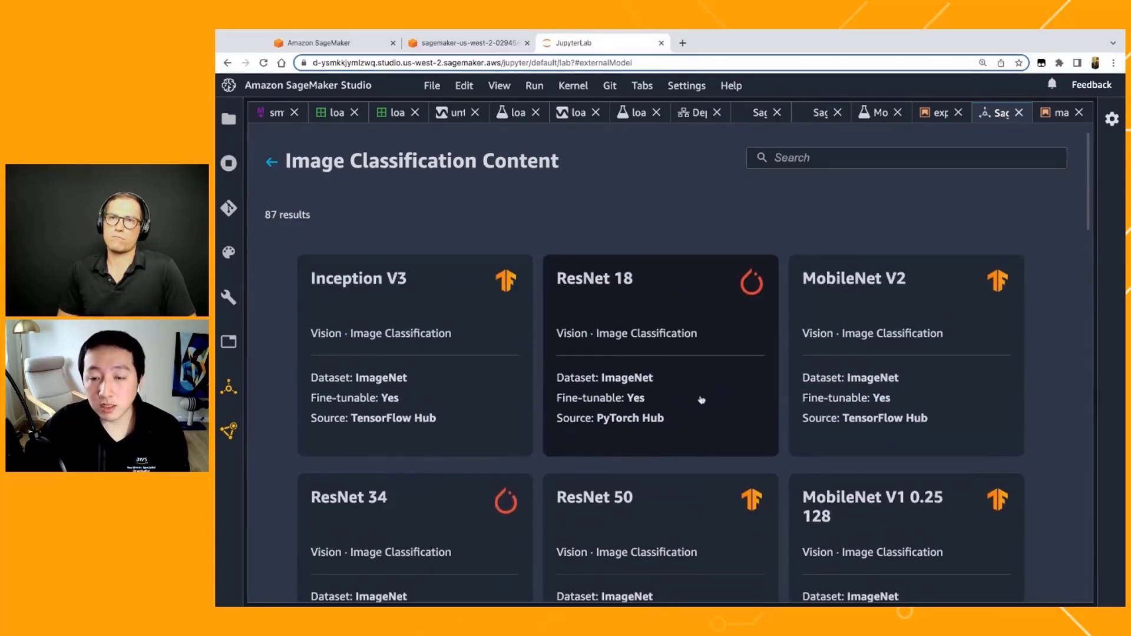
left_click(695, 387)
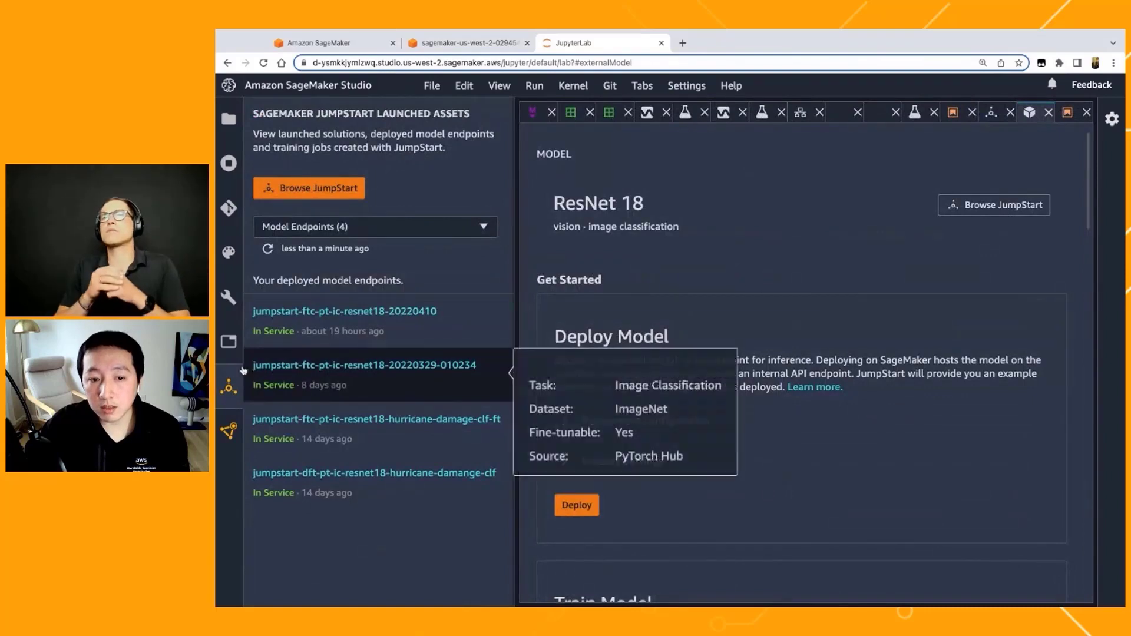
left_click(228, 387)
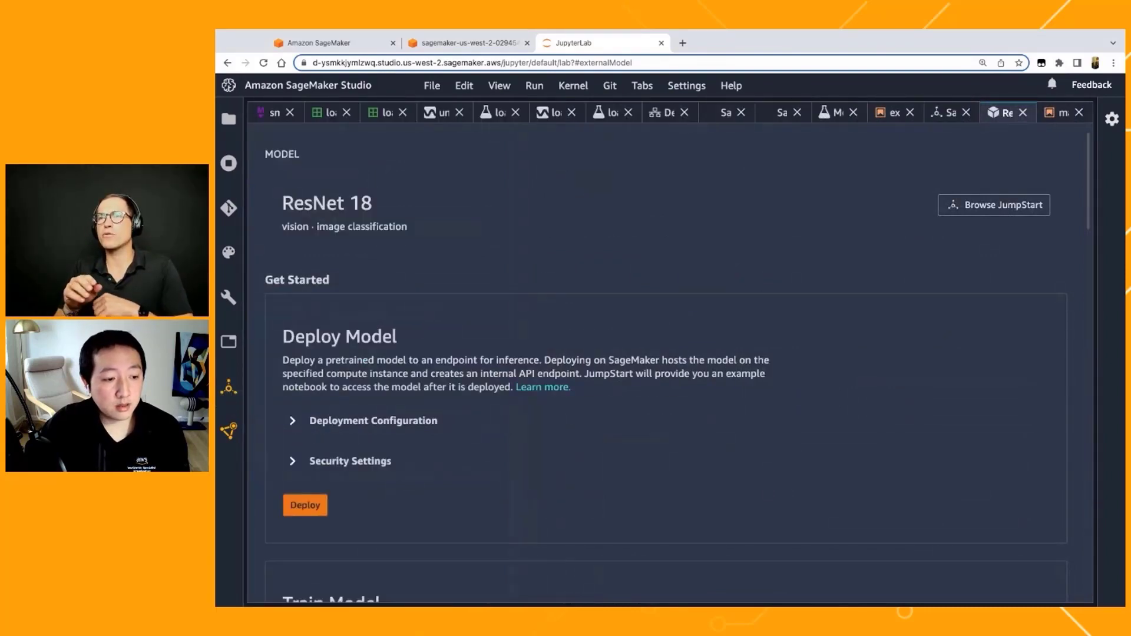
Step: Return to the Image Classification list and compare the datasets, fine-tunability and sources of the available models
left_click(949, 112)
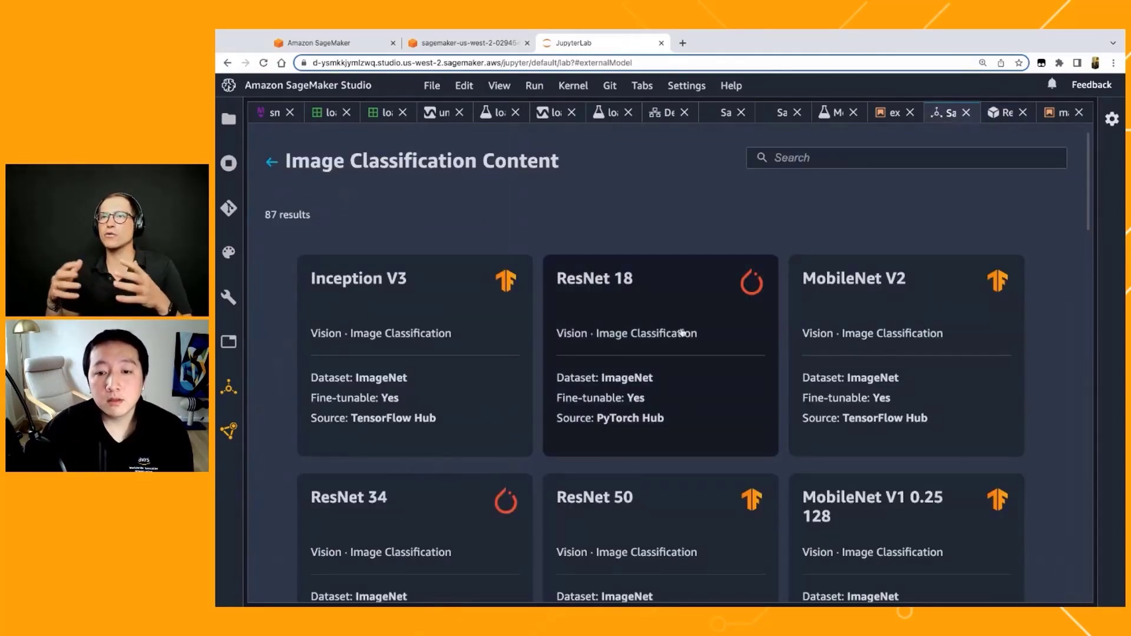
scroll(651, 377, "down", 1)
scroll(643, 408, "down", 1)
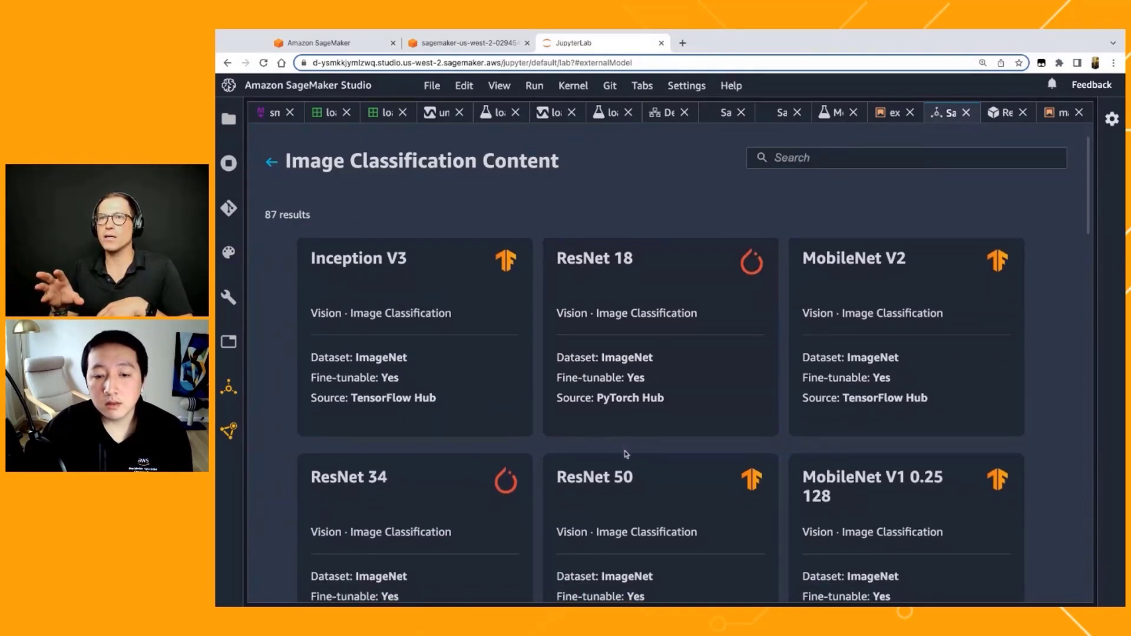
scroll(625, 454, "up", 1)
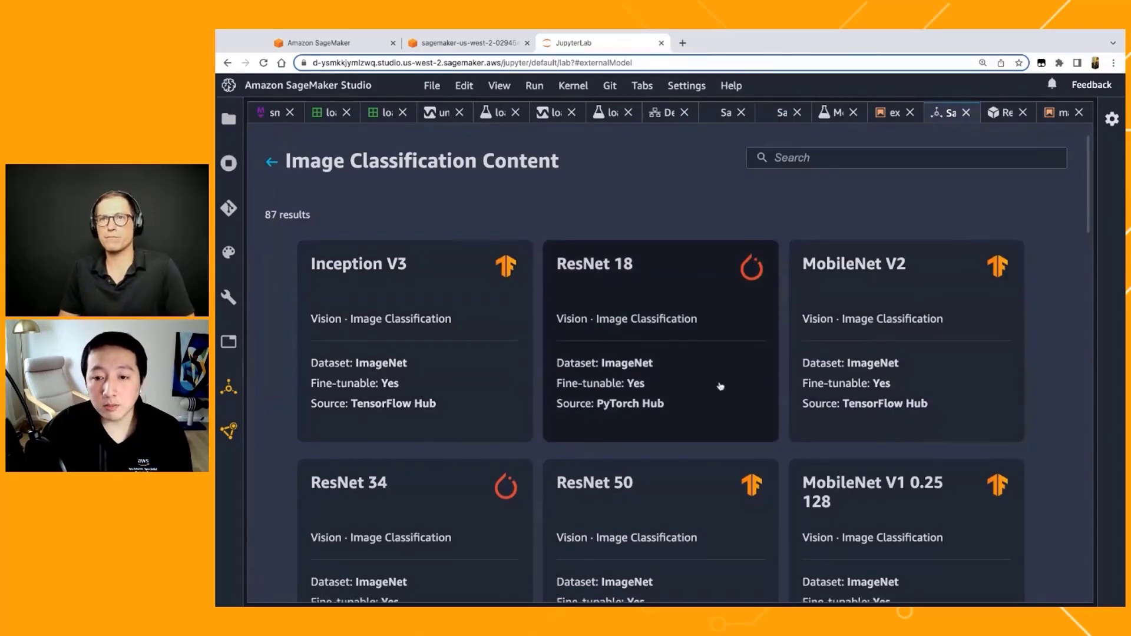
scroll(720, 386, "down", 1)
scroll(720, 386, "up", 1)
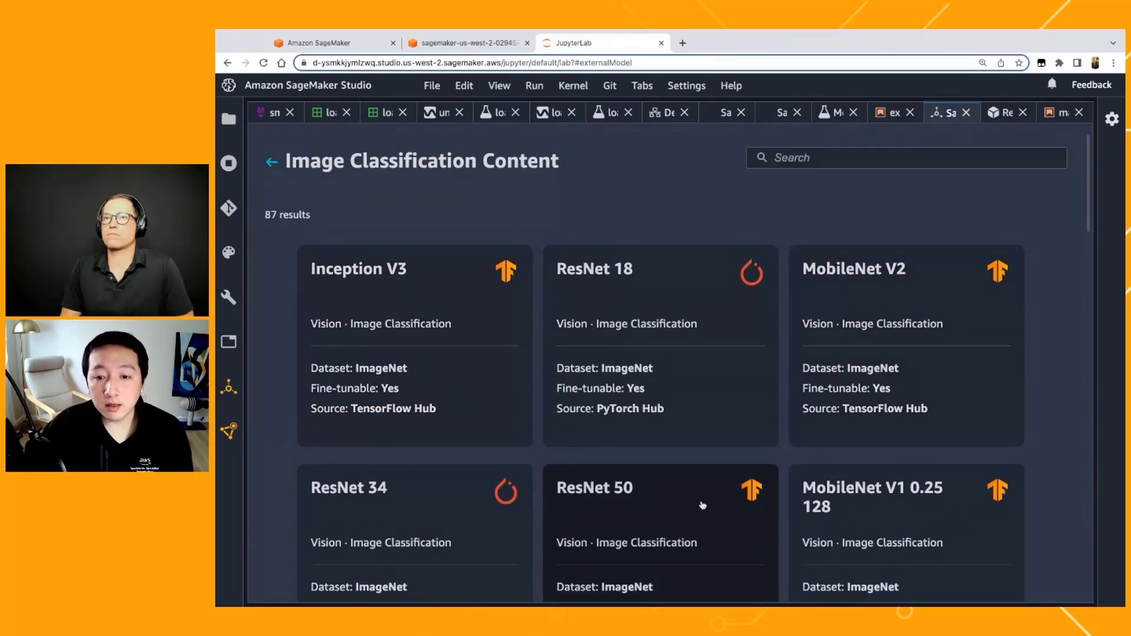
scroll(677, 489, "down", 2)
scroll(673, 484, "down", 1)
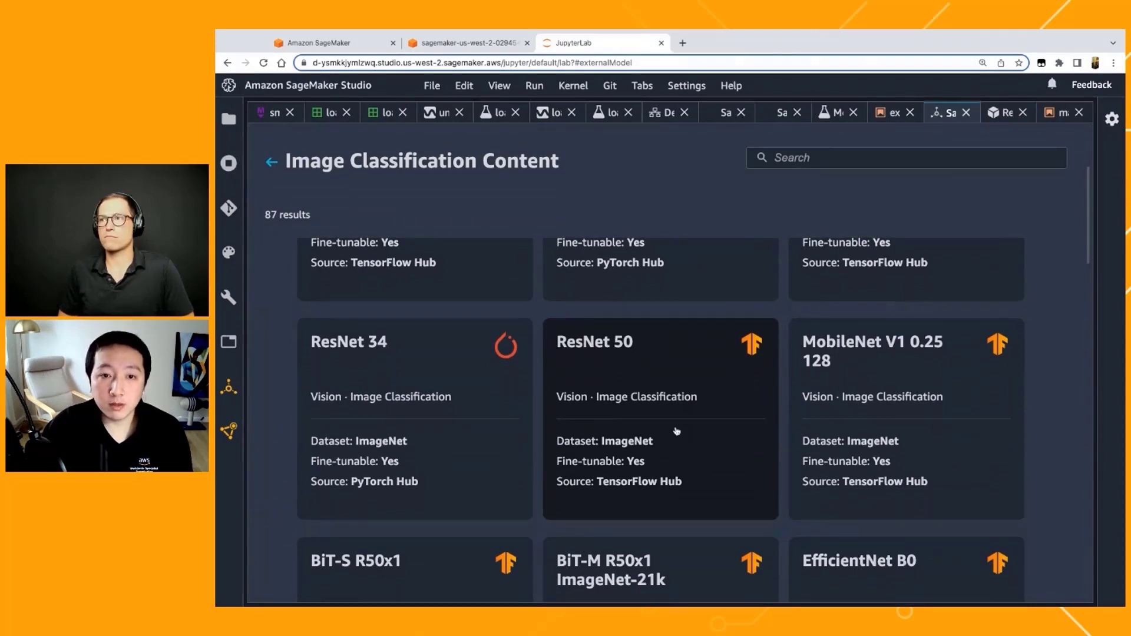
scroll(689, 344, "up", 1)
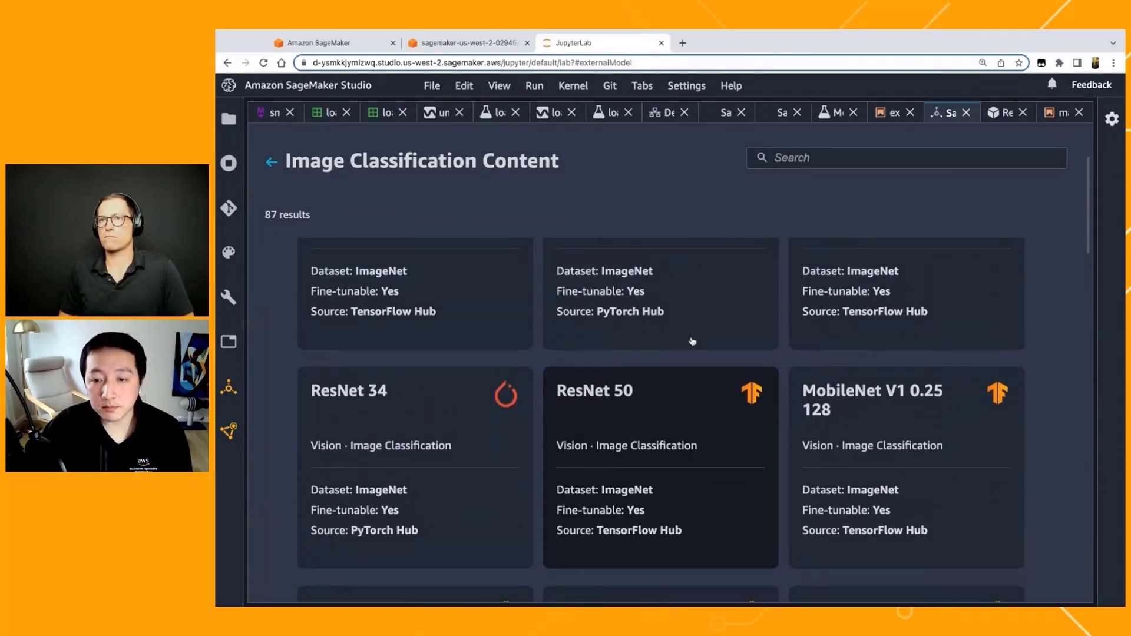
scroll(692, 342, "up", 2)
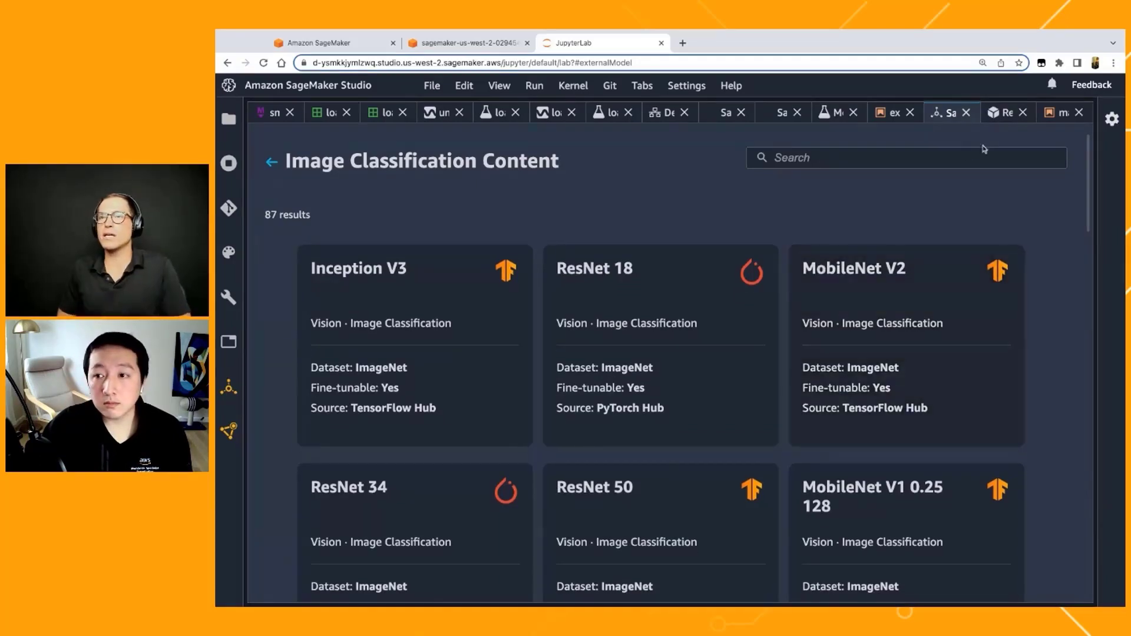
Step: Go back to the ResNet 18 model page and look over its Deploy Model and Train Model sections
left_click(689, 449)
scroll(689, 449, "down", 3)
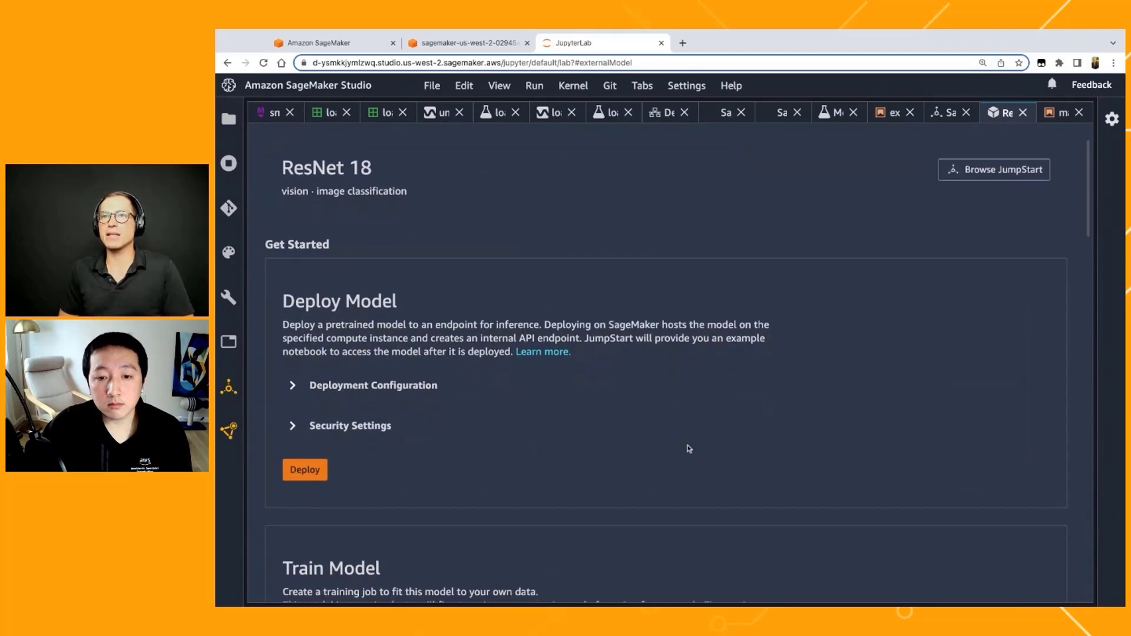
scroll(397, 280, "down", 1)
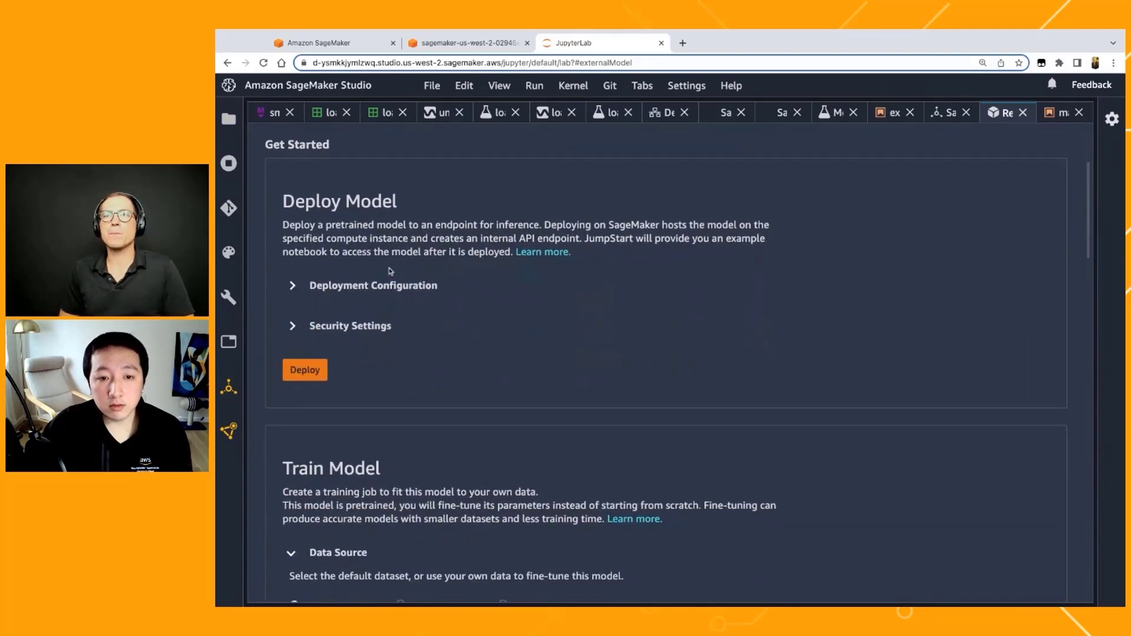
scroll(387, 253, "down", 1)
scroll(387, 246, "up", 1)
scroll(380, 265, "down", 1)
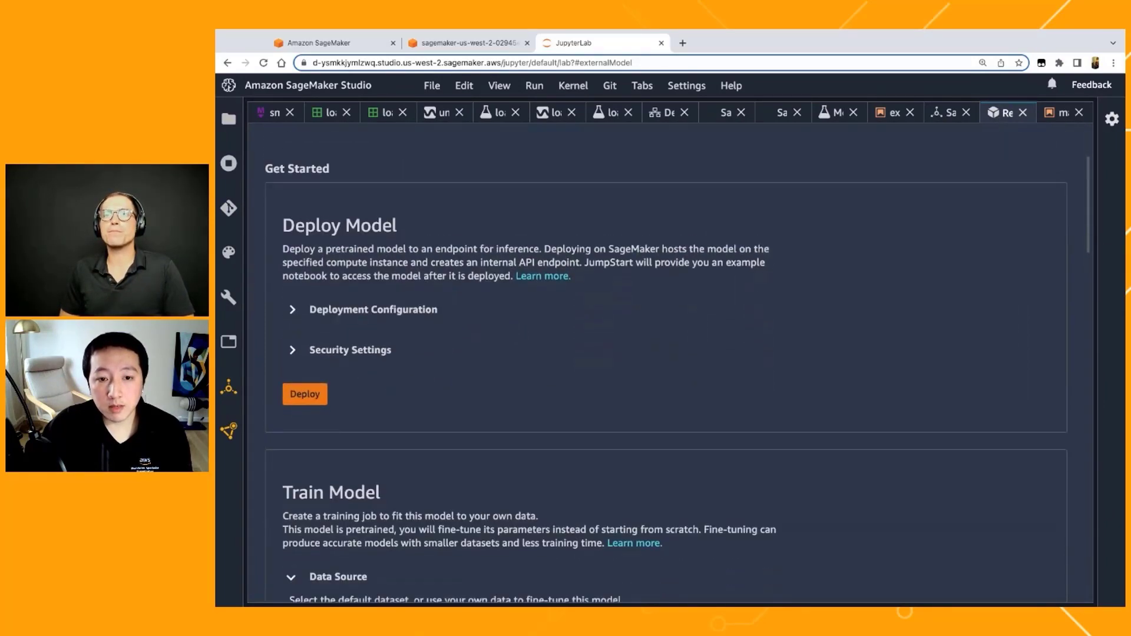
Step: Expand the deployment configuration under Deploy Model and review the hosting instance and endpoint name
left_click(370, 287)
scroll(369, 383, "down", 1)
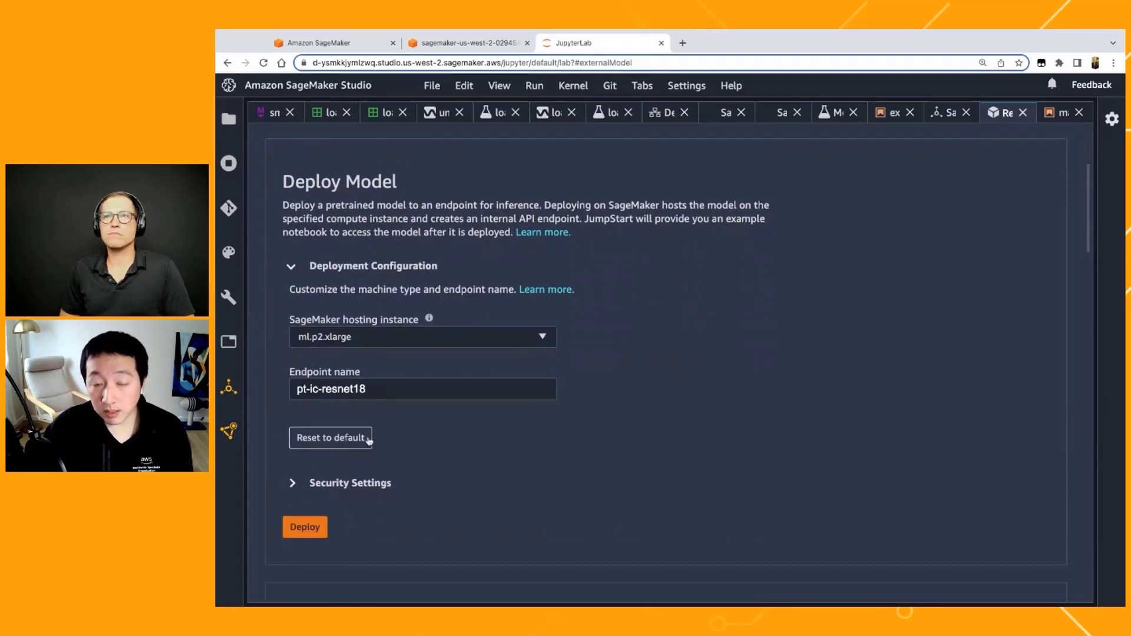
scroll(369, 441, "down", 2)
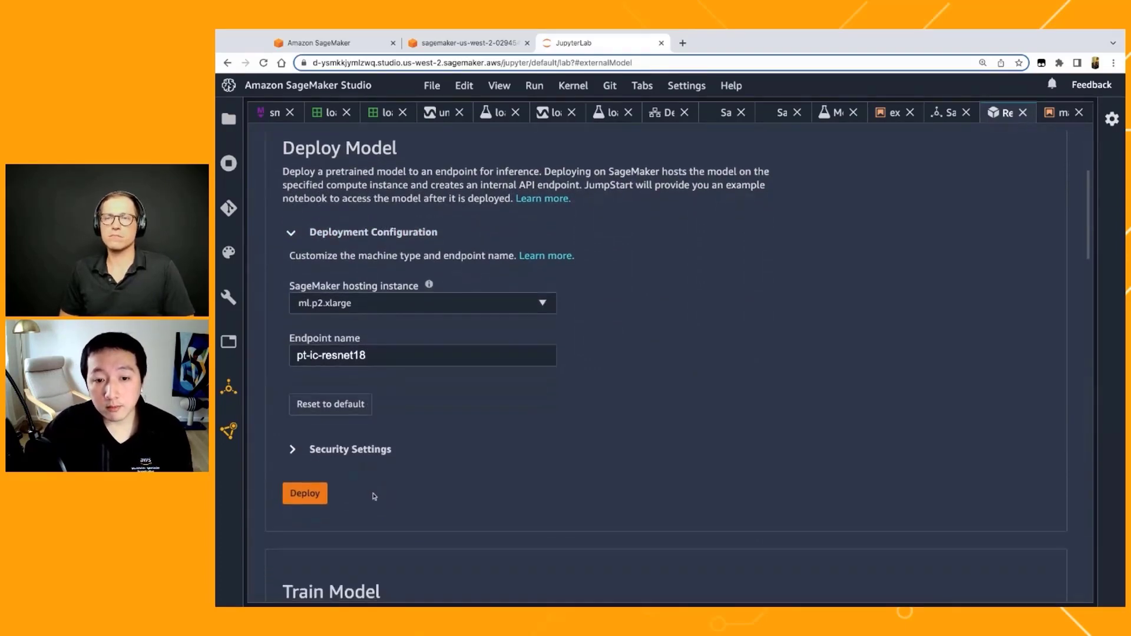
scroll(422, 359, "up", 2)
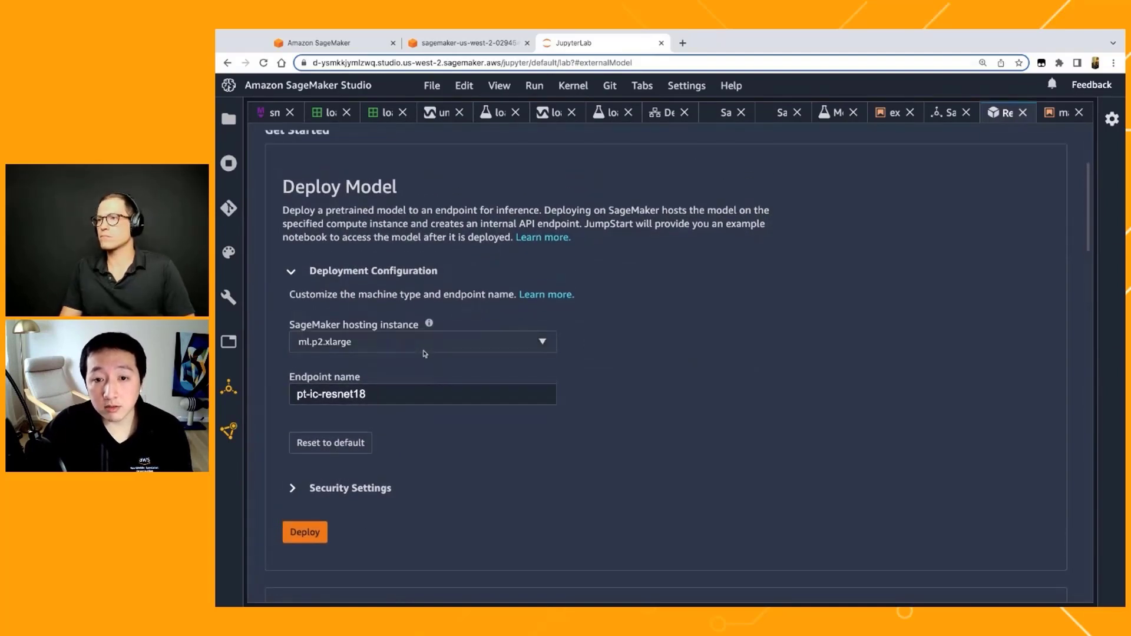
scroll(418, 368, "down", 1)
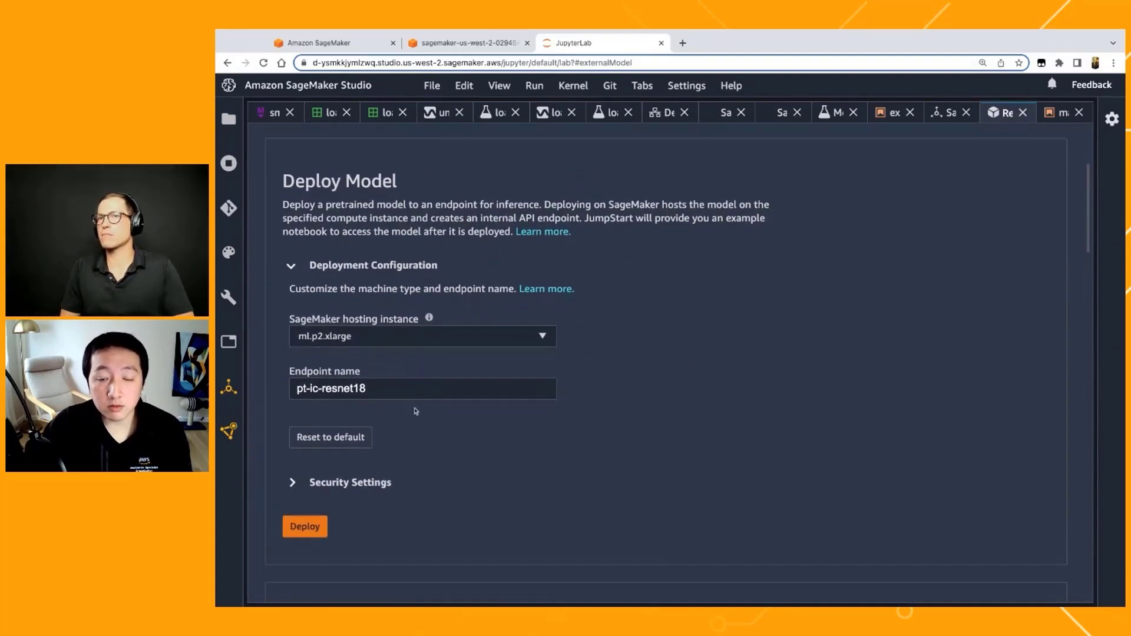
scroll(415, 413, "down", 1)
scroll(416, 412, "down", 3)
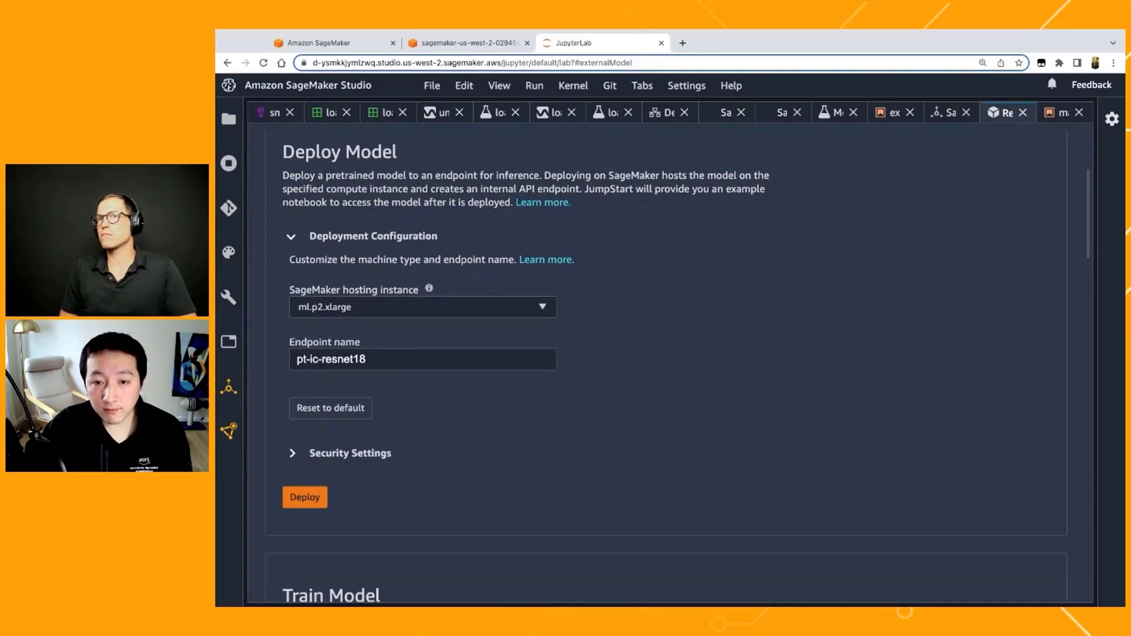
scroll(366, 410, "down", 2)
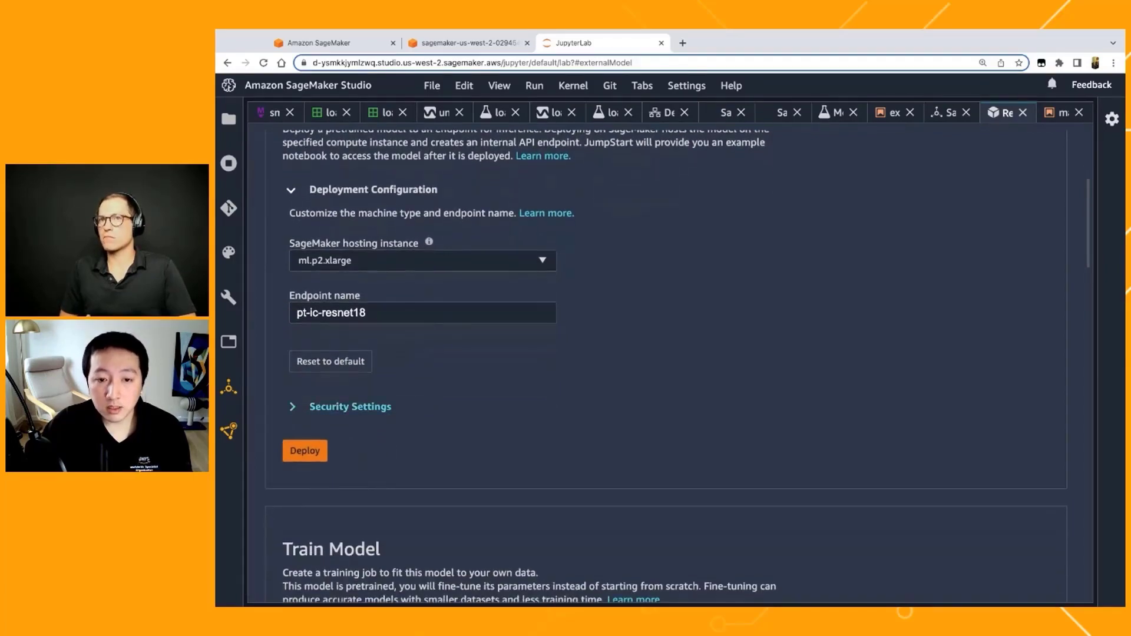
scroll(365, 406, "down", 4)
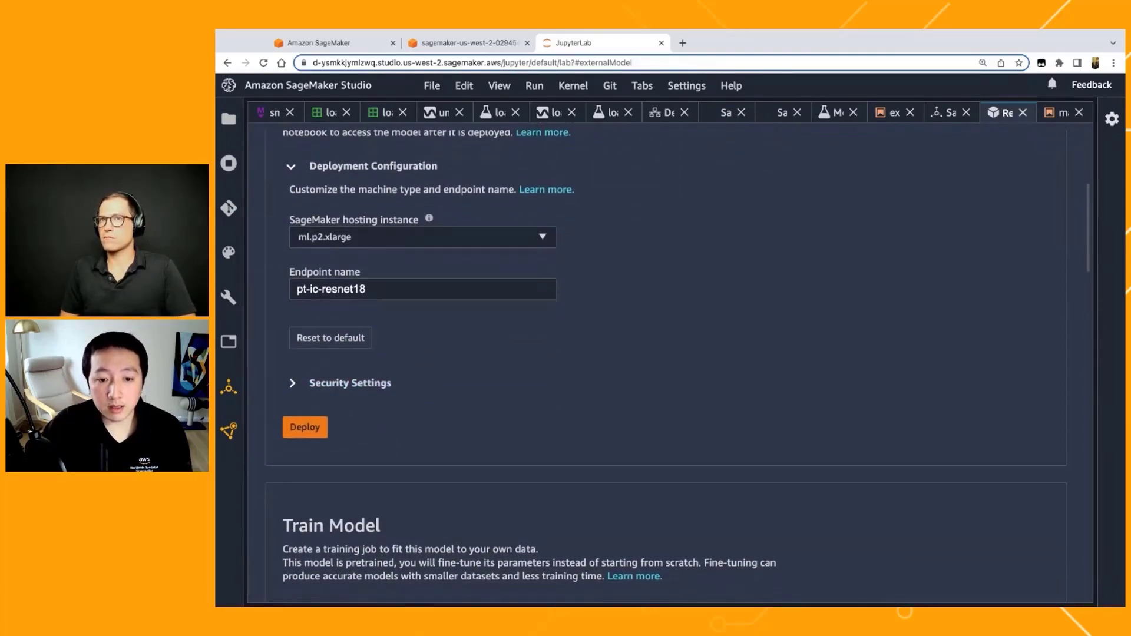
Step: Set the Train Model data source to an entered S3 bucket location, using the address of the damage-clf/train/ folder
scroll(412, 383, "down", 10)
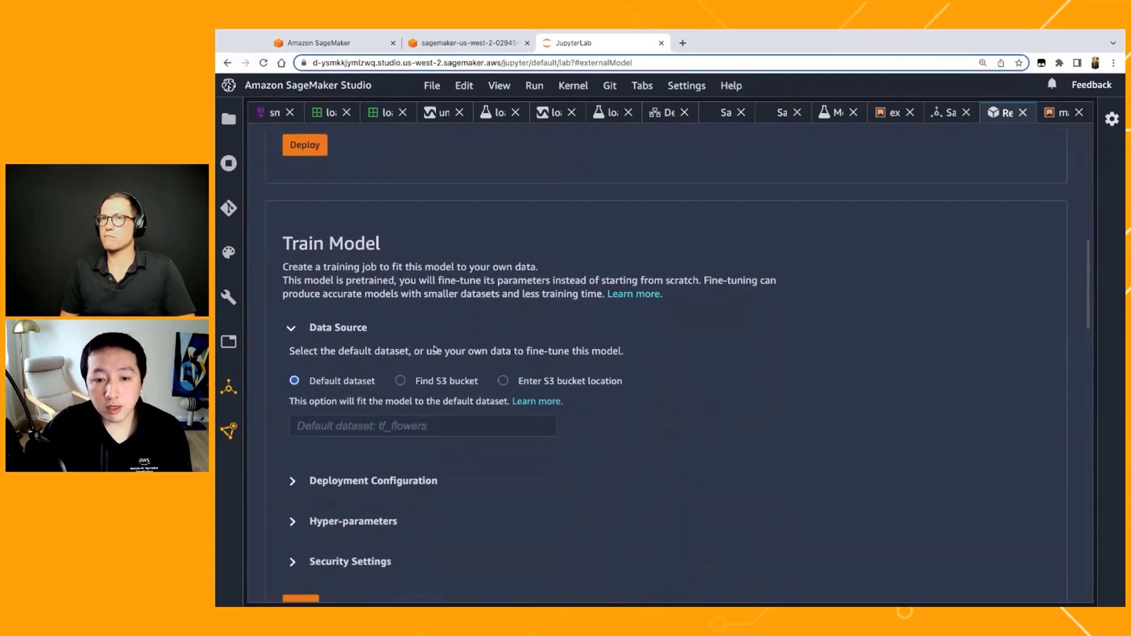
scroll(389, 413, "down", 3)
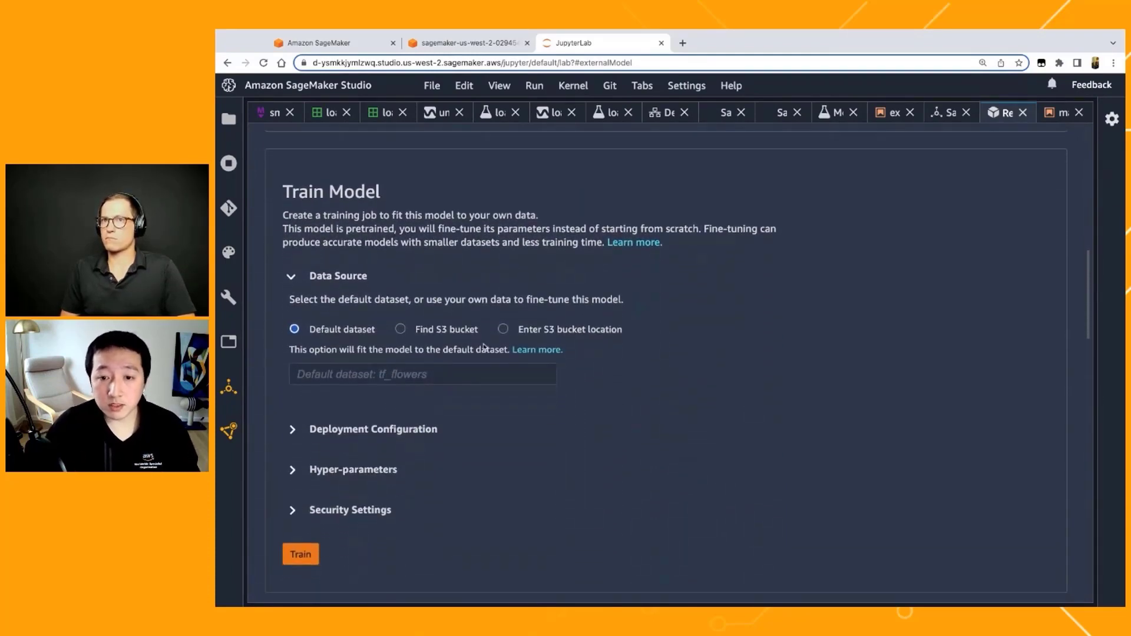
left_click(504, 330)
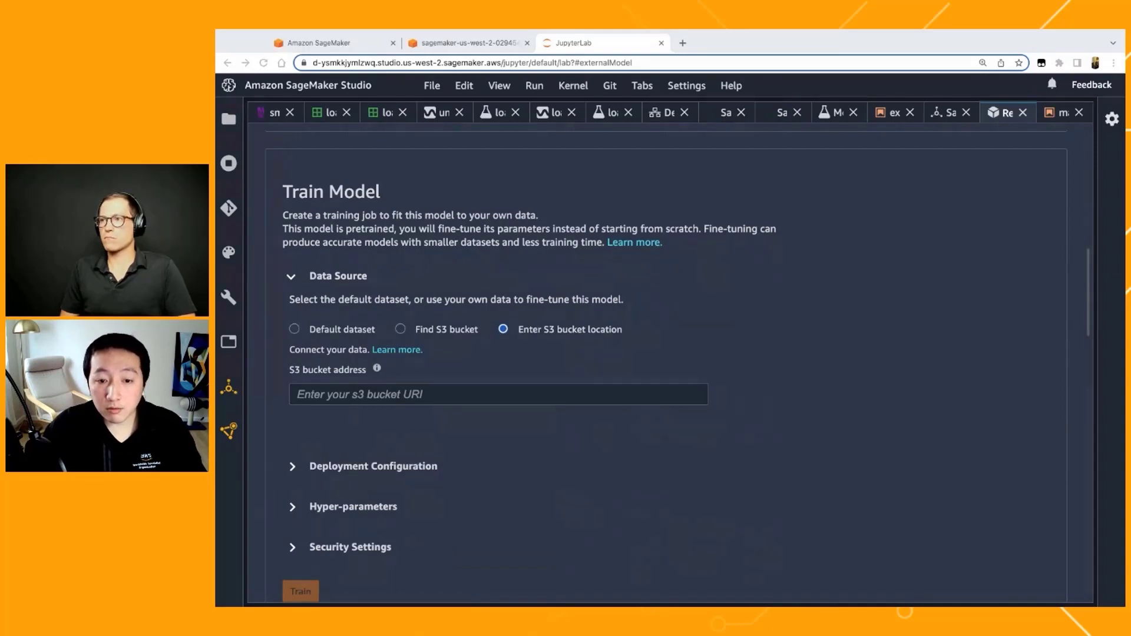
left_click(507, 396)
key("ctrl+v")
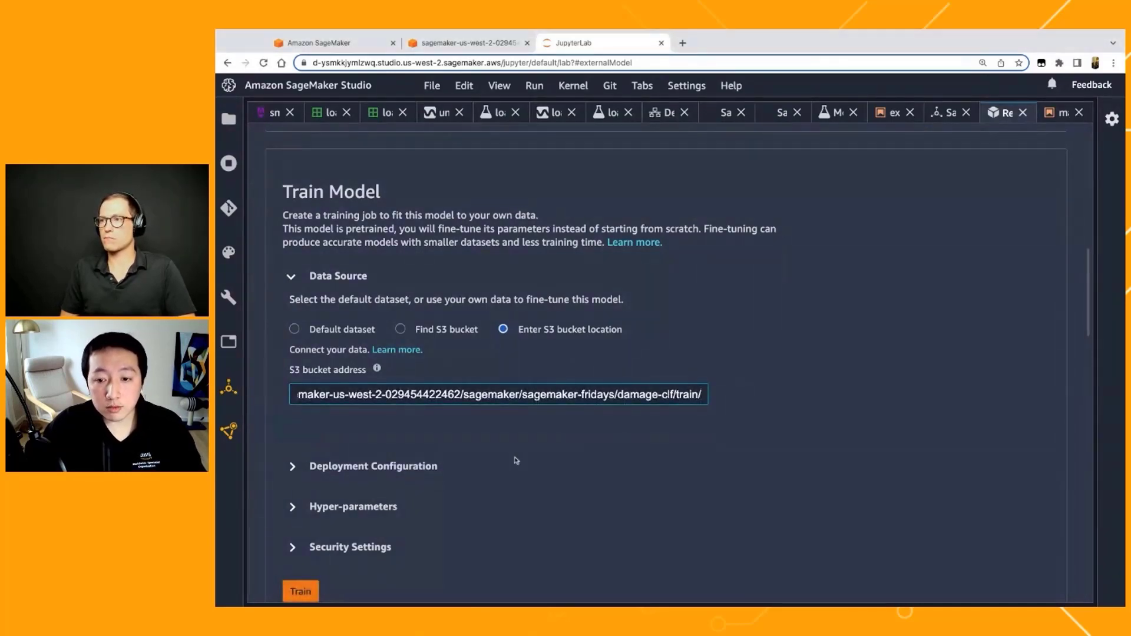
Step: Expand the deployment configuration under Train Model and review the training instance and output model name
scroll(522, 446, "down", 1)
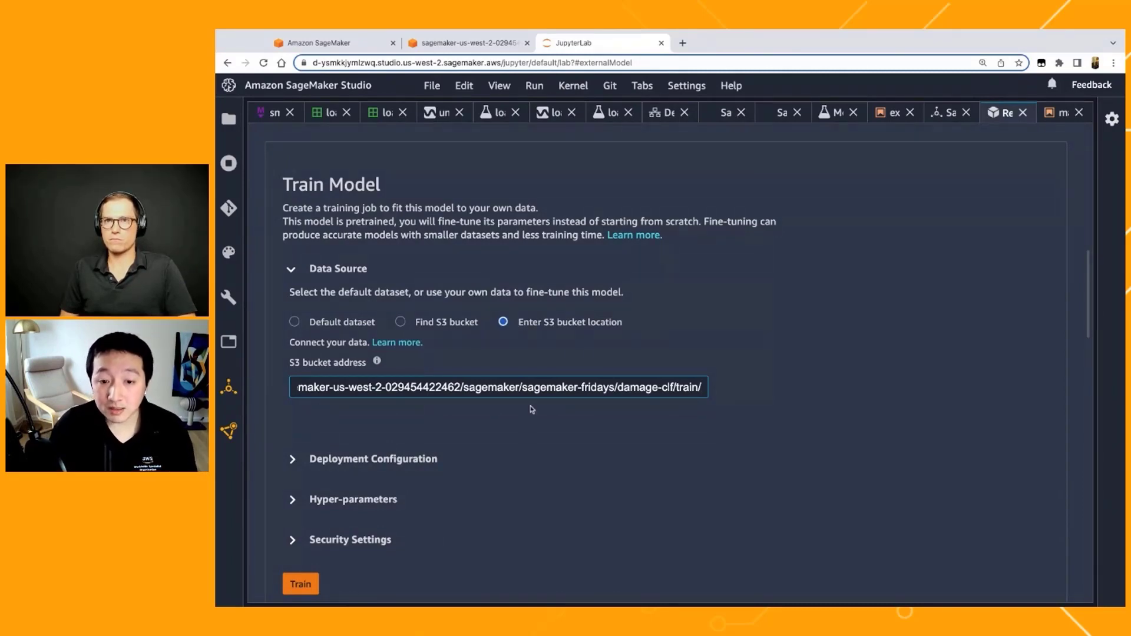
left_click(374, 459)
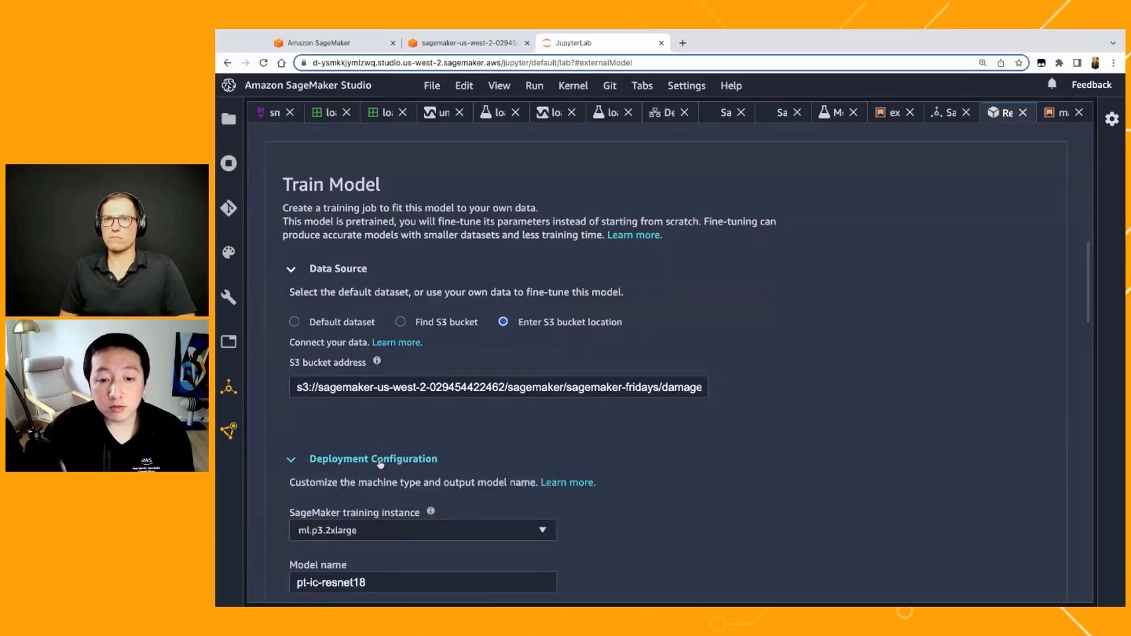
scroll(382, 462, "down", 3)
scroll(387, 476, "down", 2)
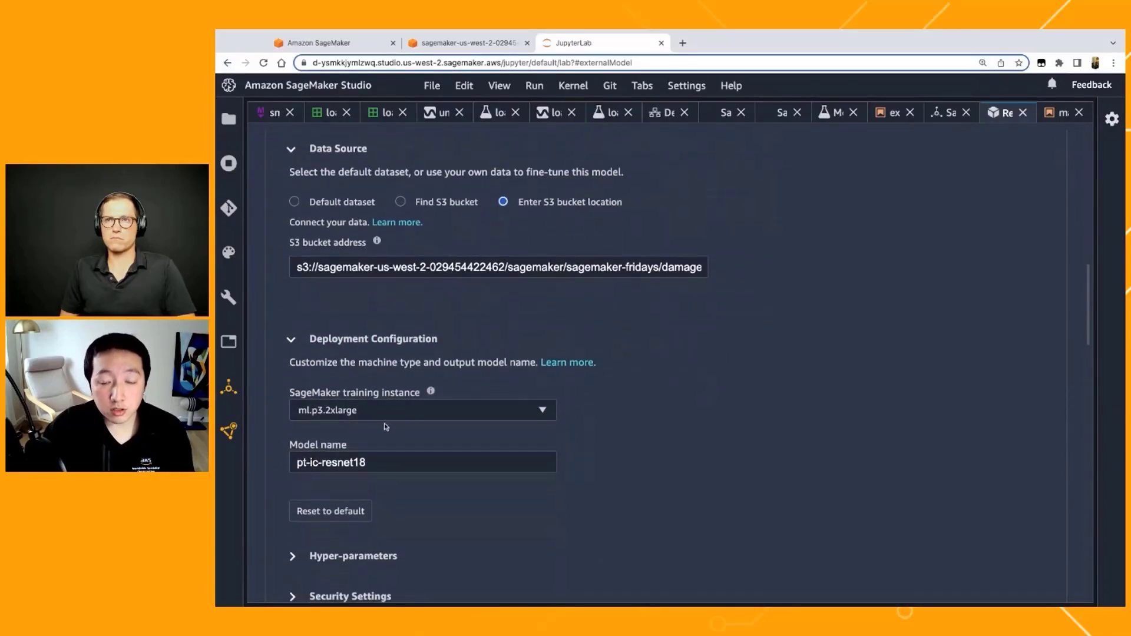
scroll(415, 458, "down", 2)
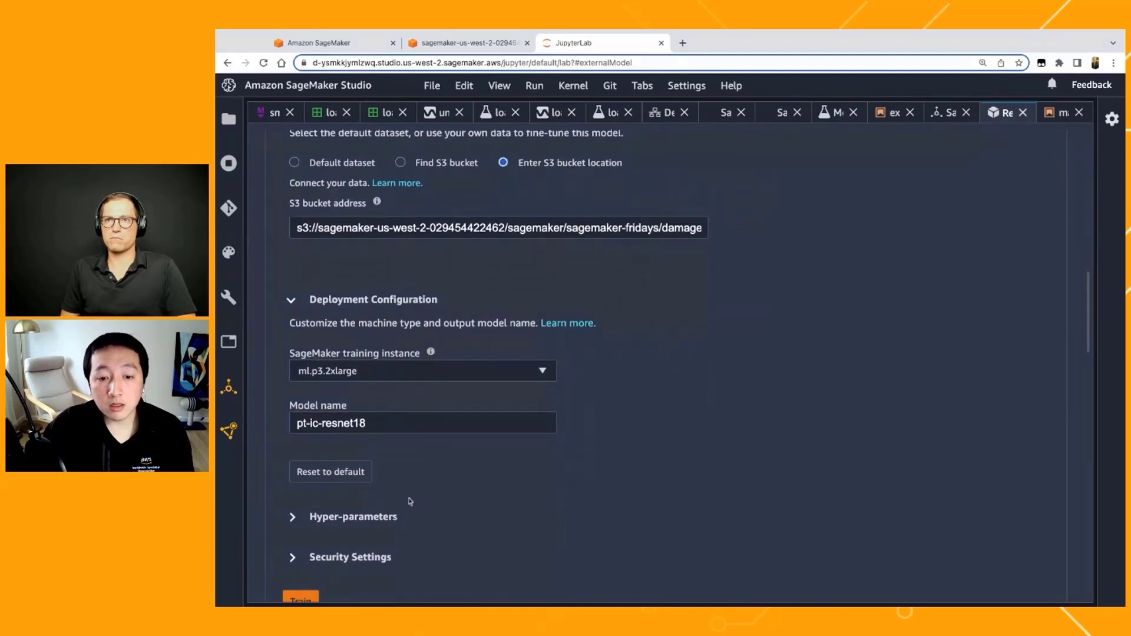
Step: Expand the Train Model hyper-parameters, review epochs, learning rate and batch size, and start the training job with the default values
scroll(412, 471, "down", 2)
left_click(394, 487)
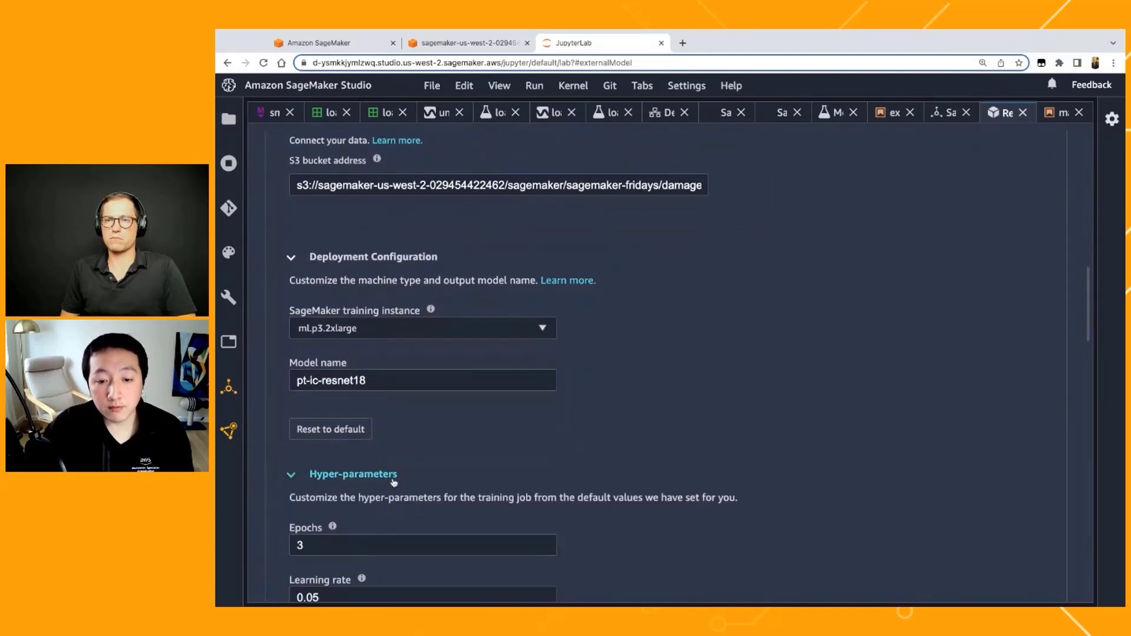
scroll(394, 483, "down", 6)
scroll(394, 483, "down", 3)
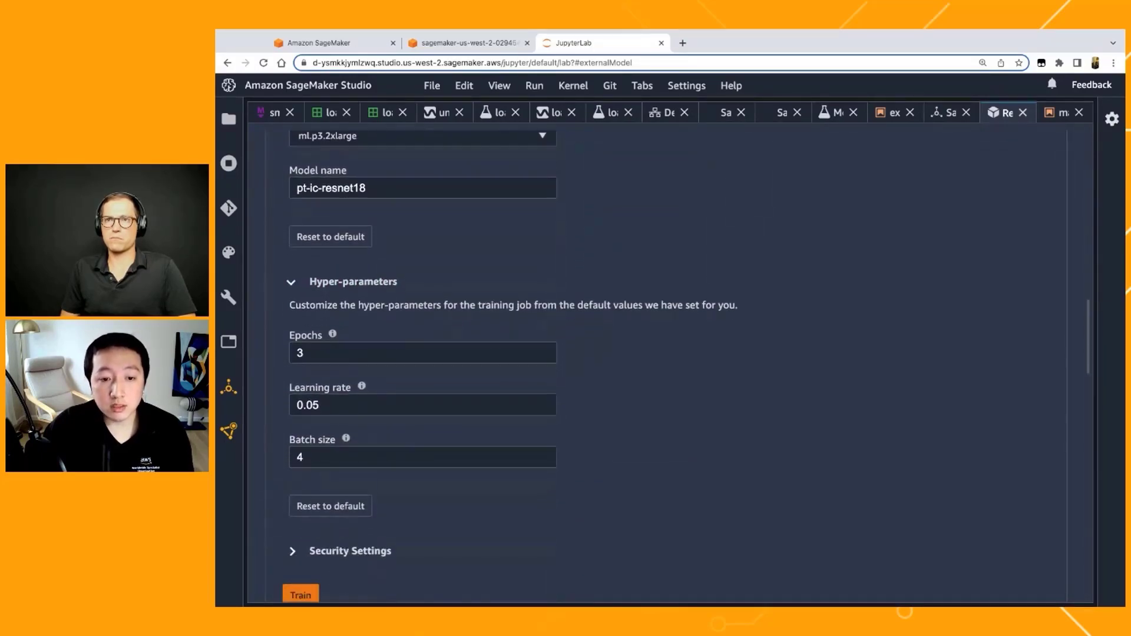
scroll(307, 485, "down", 3)
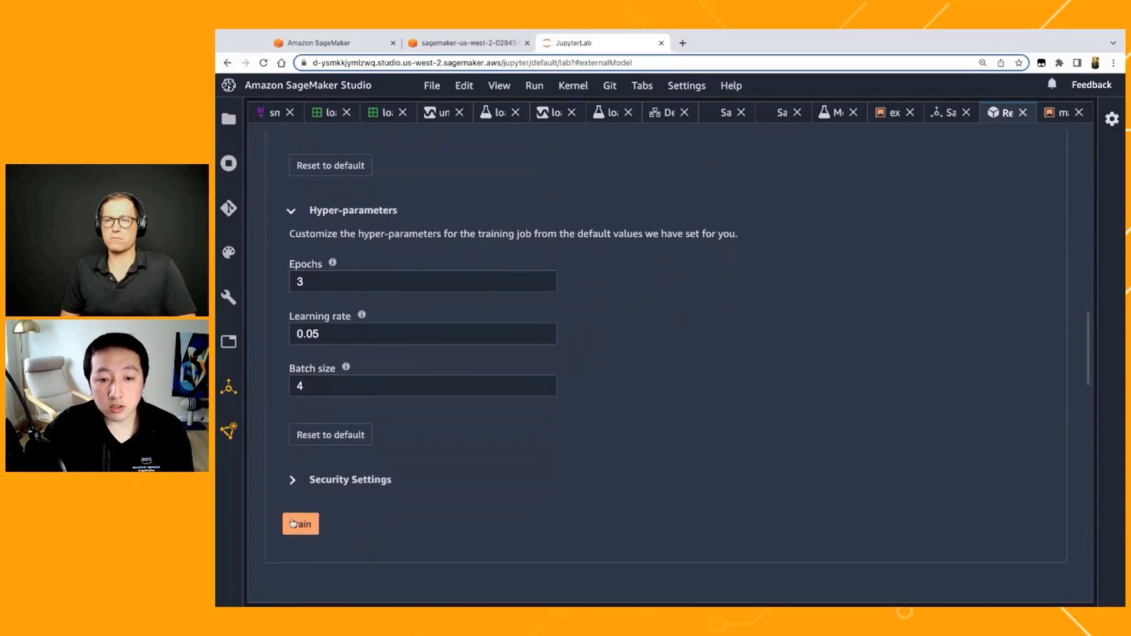
left_click(300, 524)
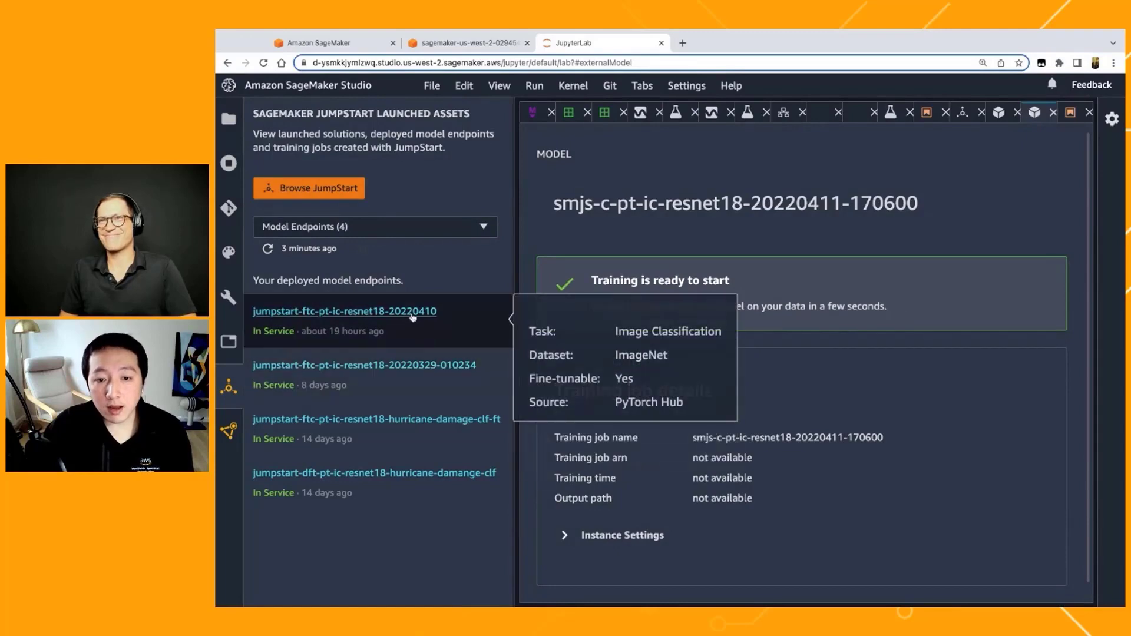
left_click(228, 389)
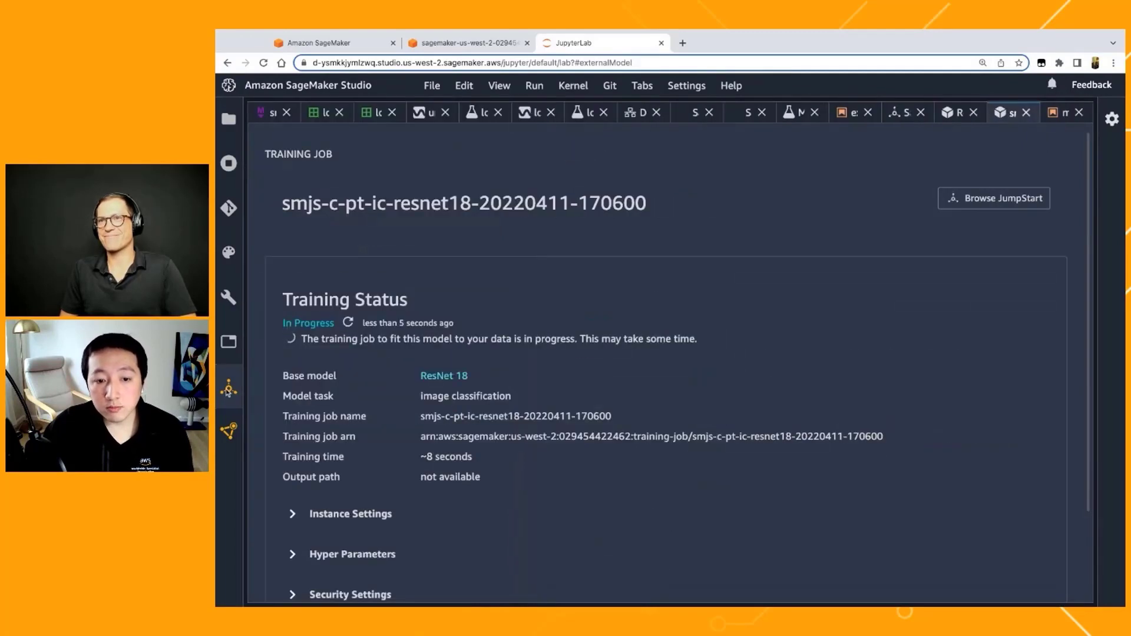
left_click(1060, 113)
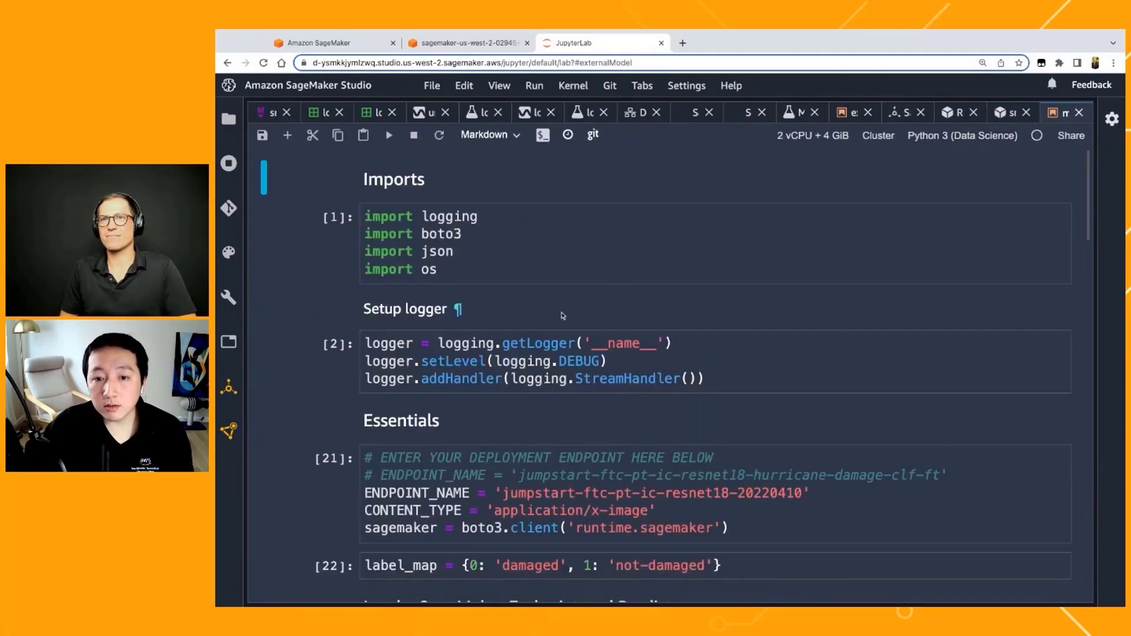
scroll(563, 317, "down", 3)
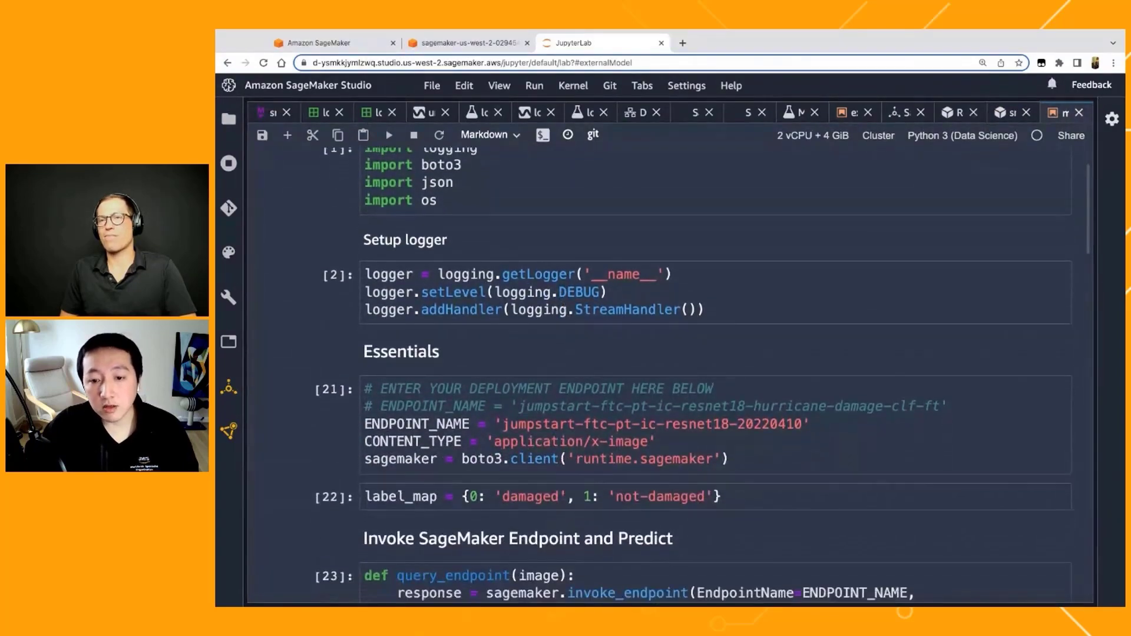
scroll(593, 324, "down", 4)
left_click(505, 321)
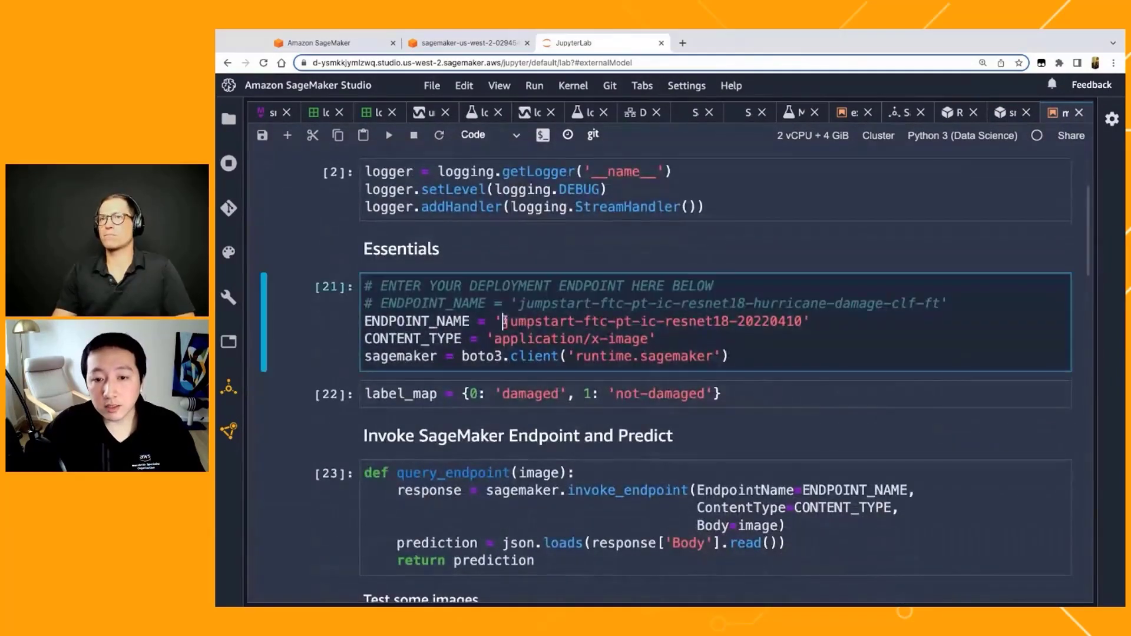
left_click_drag(504, 321, 810, 321)
left_click(841, 332)
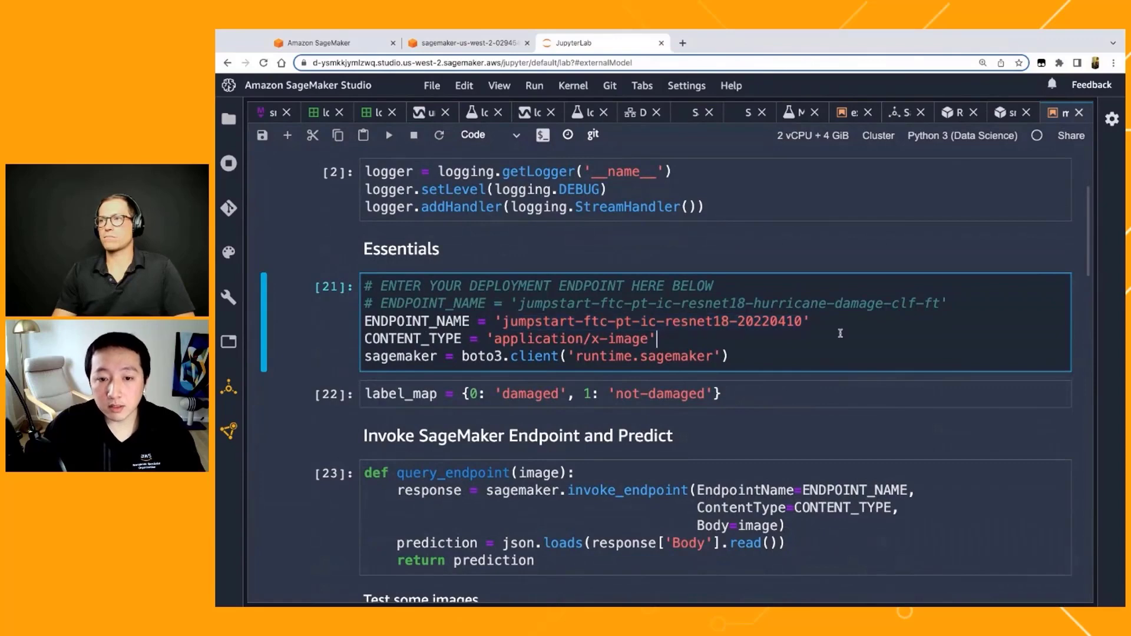
key("shift+Return")
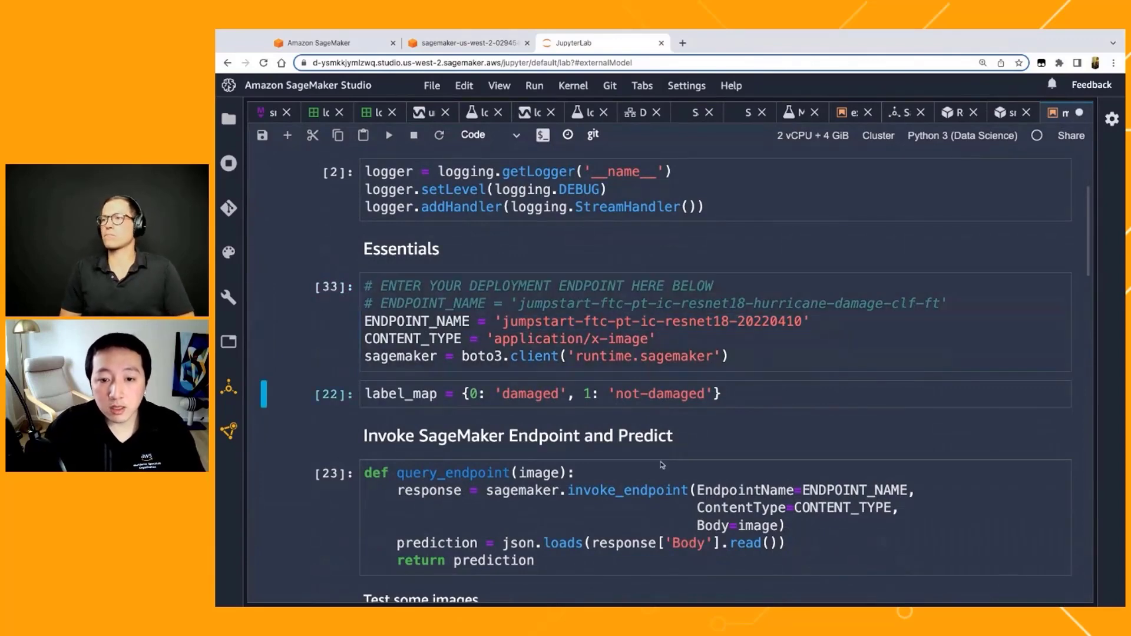
Step: Run the cells that define label_map and the query_endpoint function
scroll(678, 308, "down", 4)
key("shift+Return")
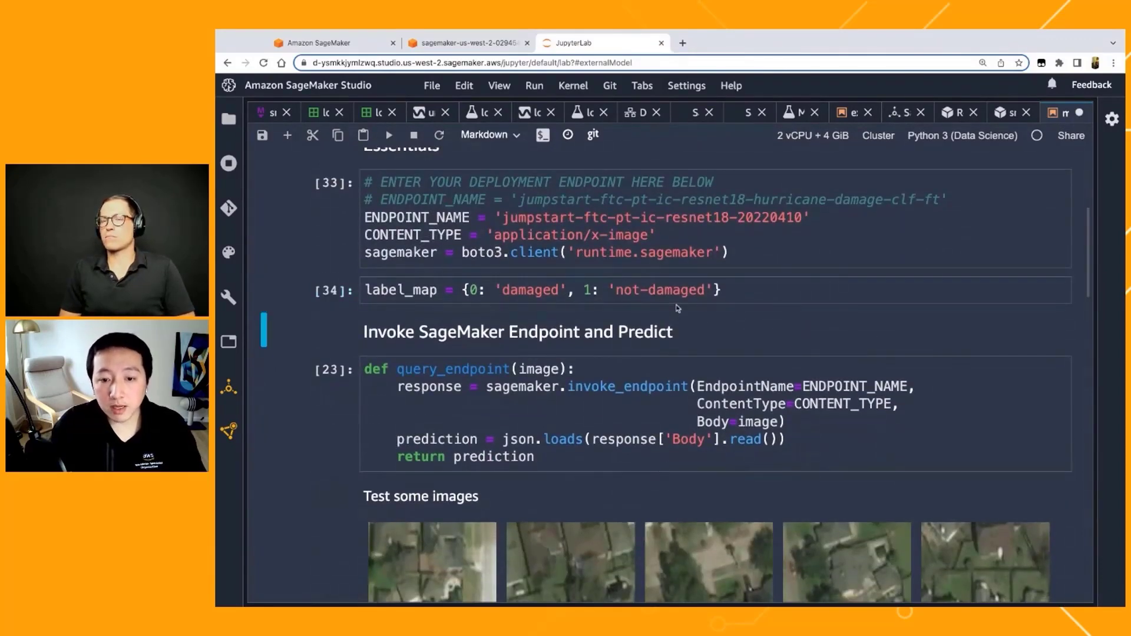
key("shift+Return")
key("shift+Return")
Step: Load the test images from ./data/test/no-damage/ and run the endpoint predictions on them
scroll(677, 307, "down", 6)
scroll(637, 414, "down", 3)
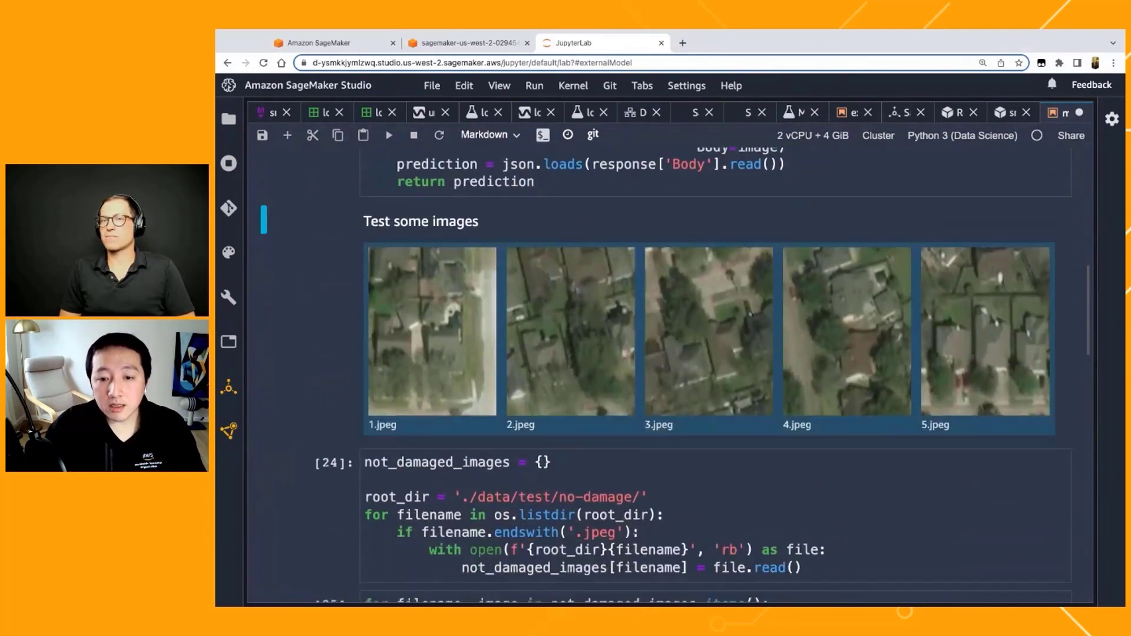
key("shift+Return")
key("shift+Return")
scroll(638, 414, "down", 4)
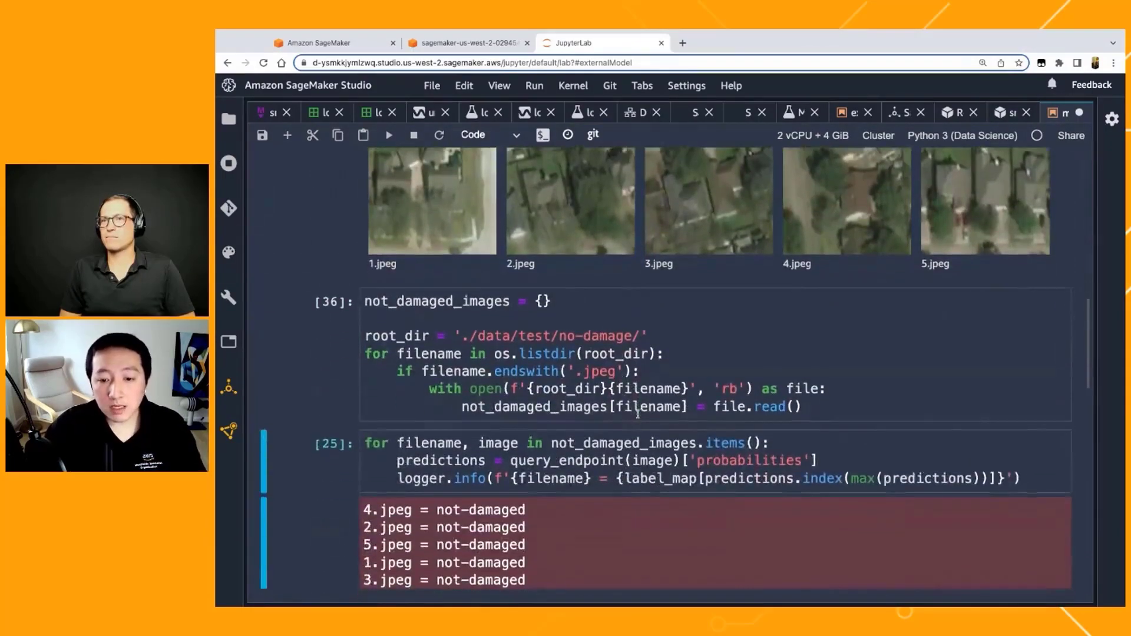
key("shift+Return")
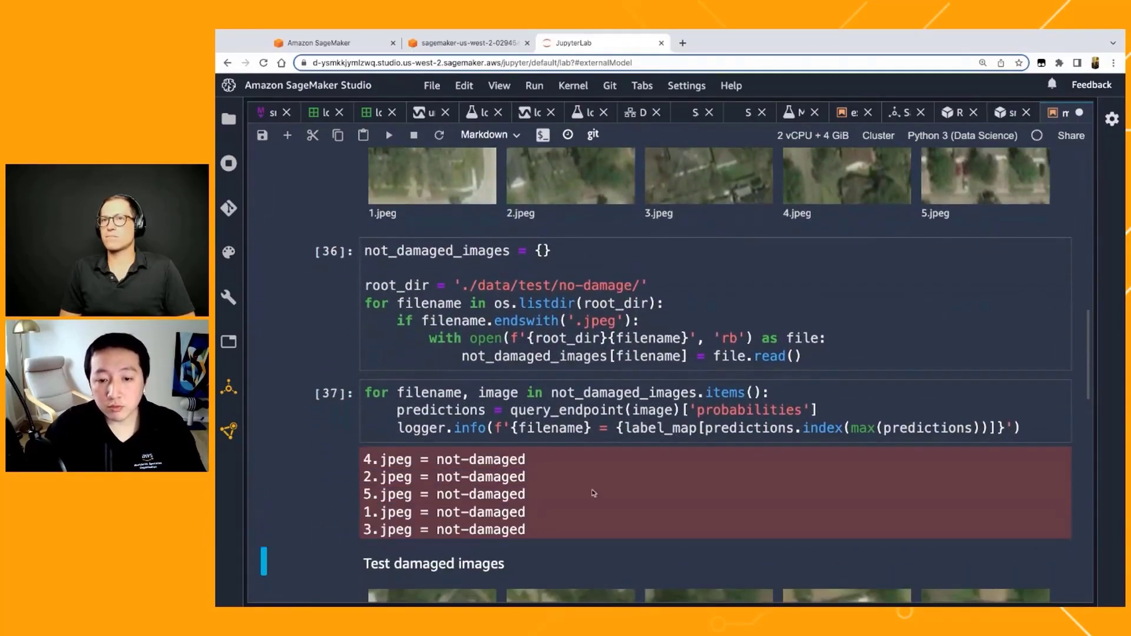
Step: Compare the no-damage test images with the labels predicted for each file
scroll(594, 493, "up", 6)
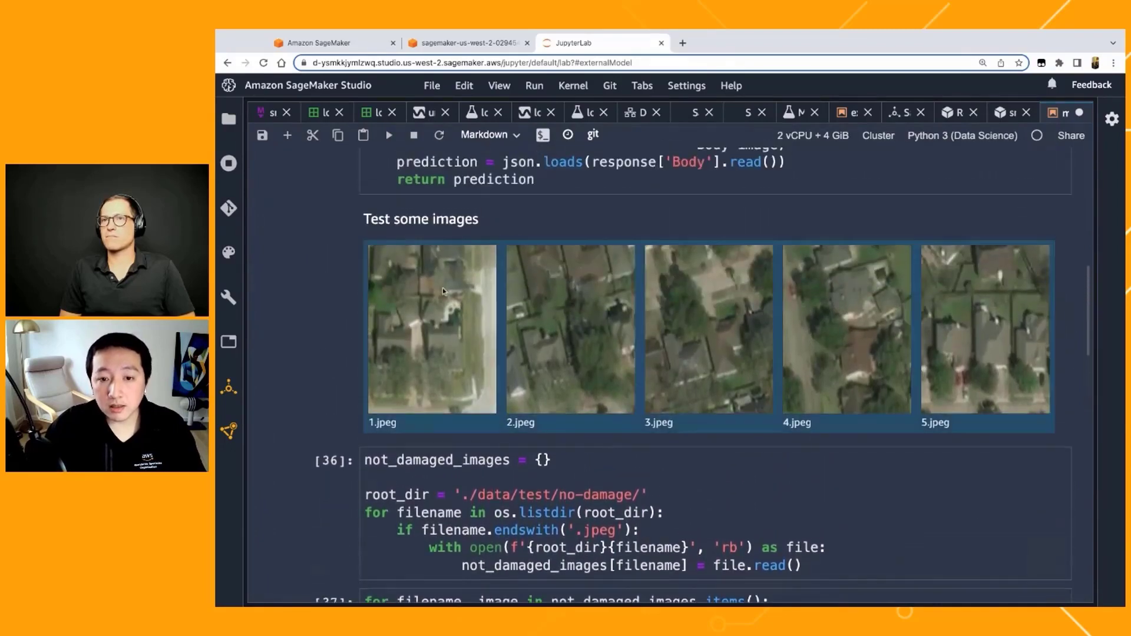
scroll(436, 333, "down", 3)
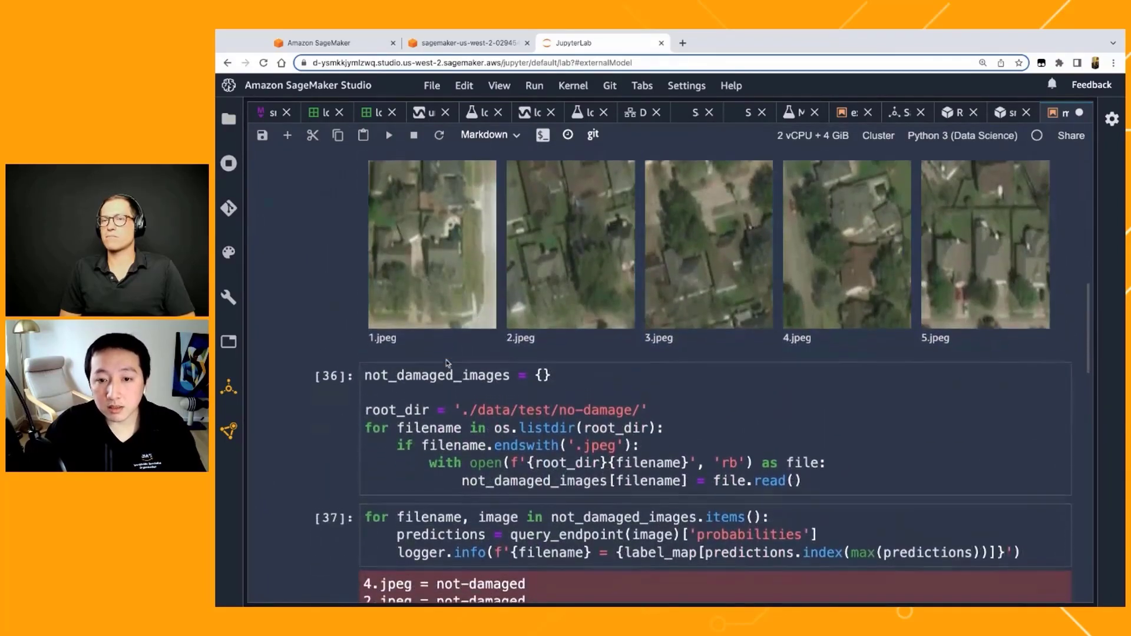
scroll(459, 339, "up", 2)
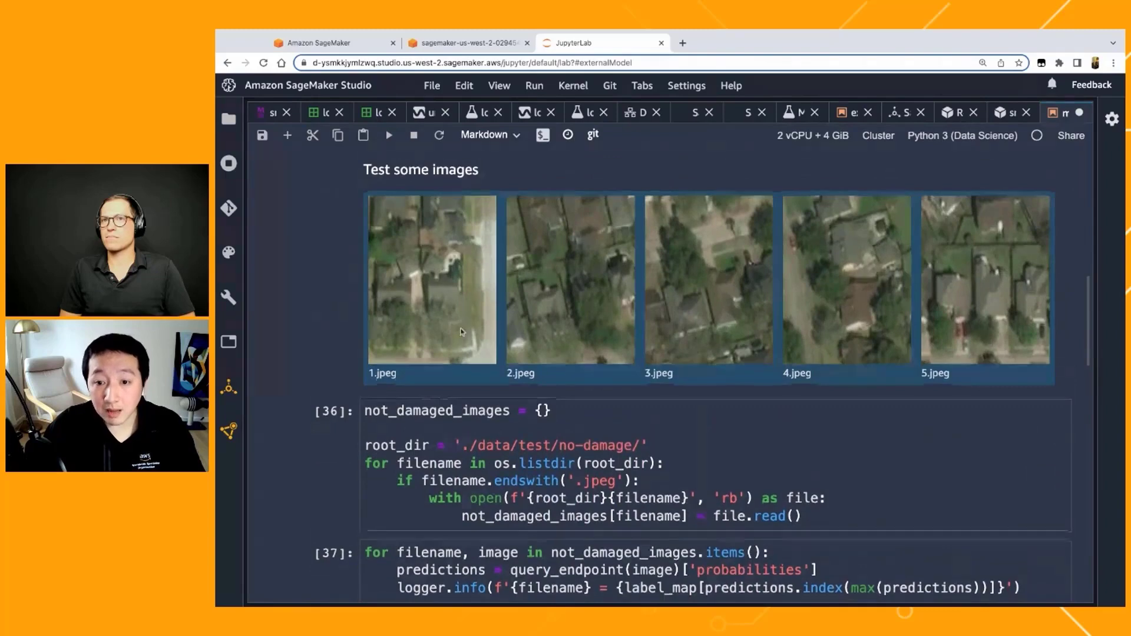
scroll(464, 342, "down", 3)
scroll(448, 412, "up", 1)
scroll(418, 524, "down", 3)
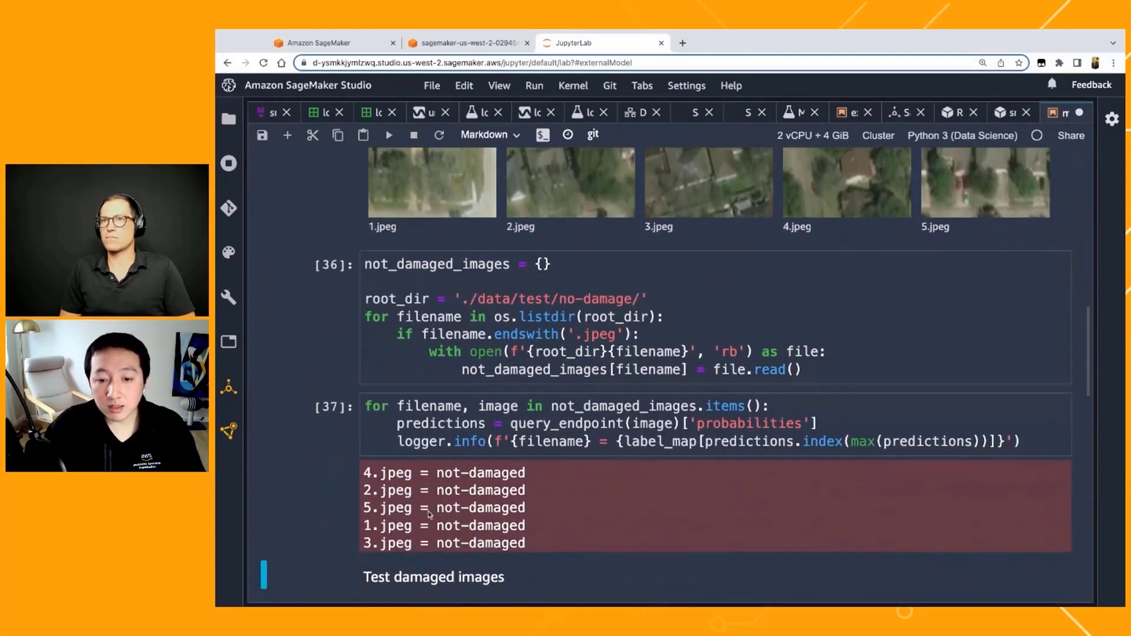
Step: Load the test images from ./data/test/damage/ and run the endpoint predictions on them
scroll(429, 514, "down", 2)
scroll(436, 515, "down", 5)
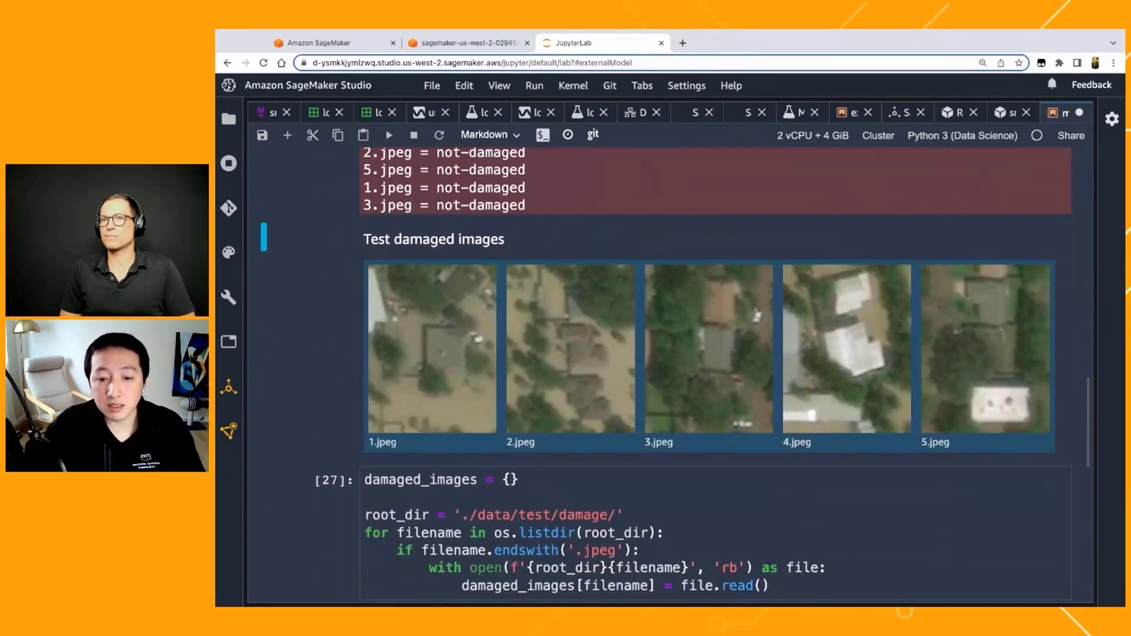
left_click(430, 515)
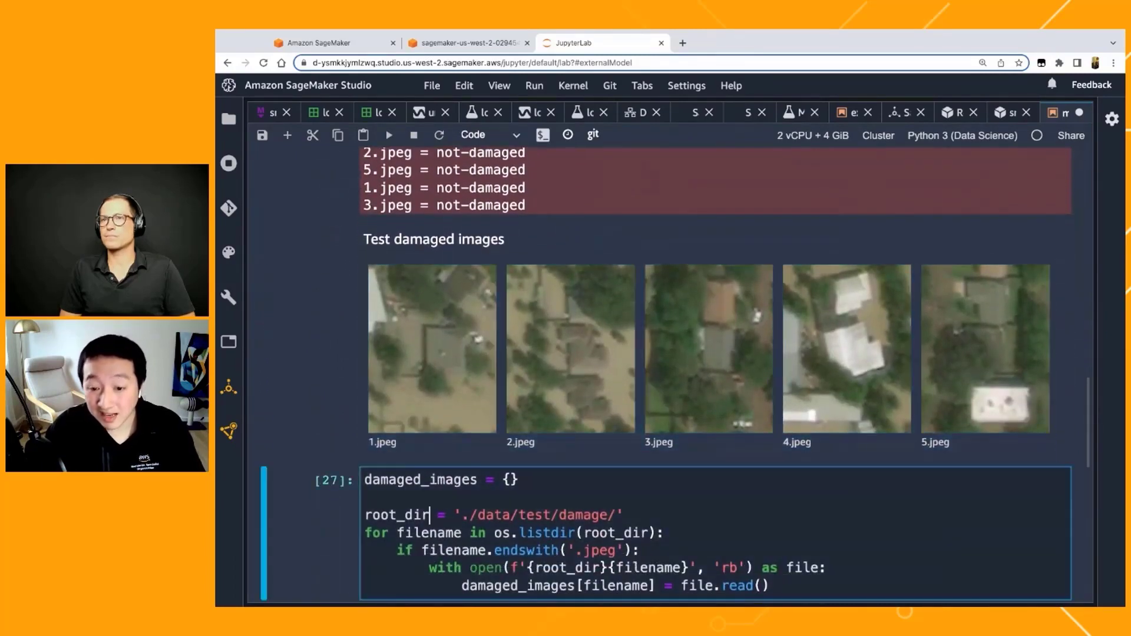
key("shift+Return")
left_click(455, 419)
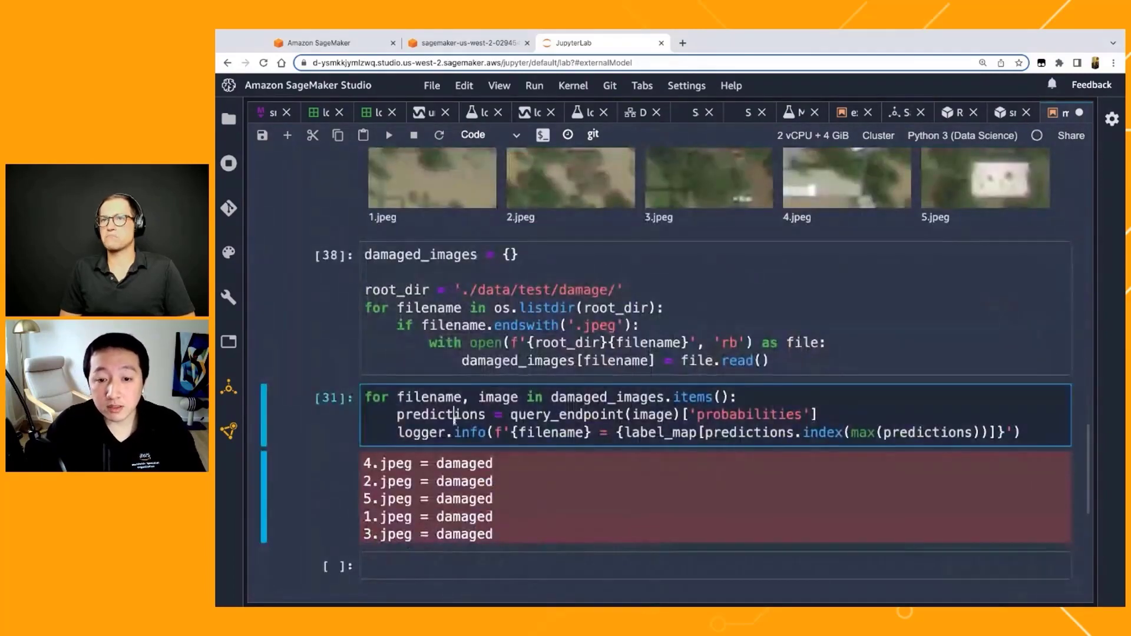
key("shift+Return")
Step: Compare the damaged test images with the labels predicted for each file
scroll(455, 420, "up", 2)
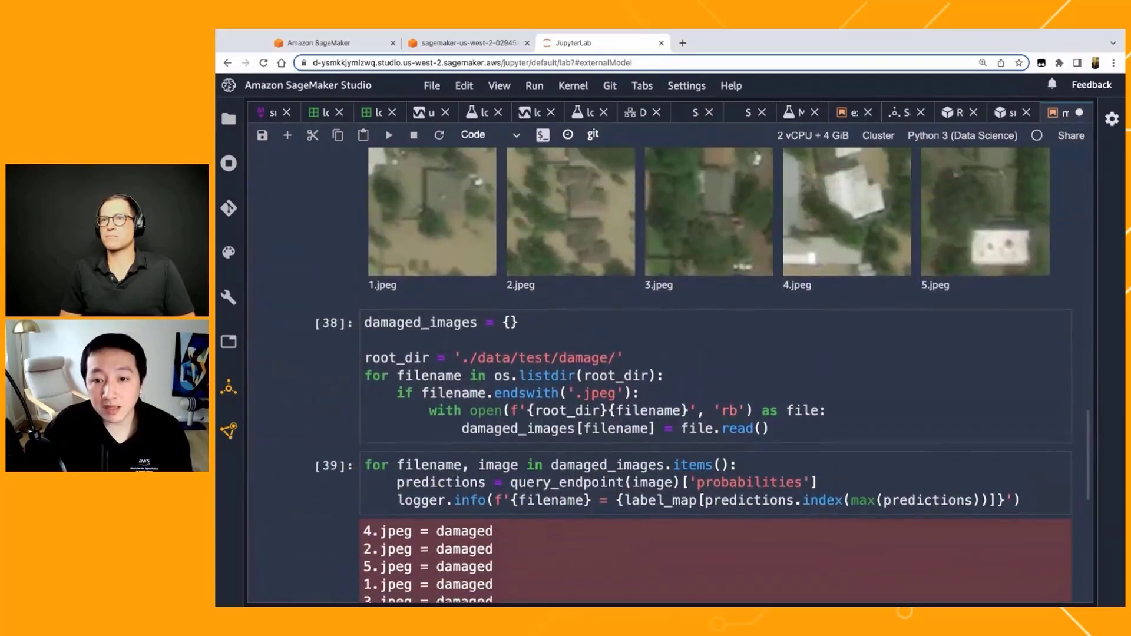
scroll(670, 377, "up", 1)
scroll(670, 377, "down", 1)
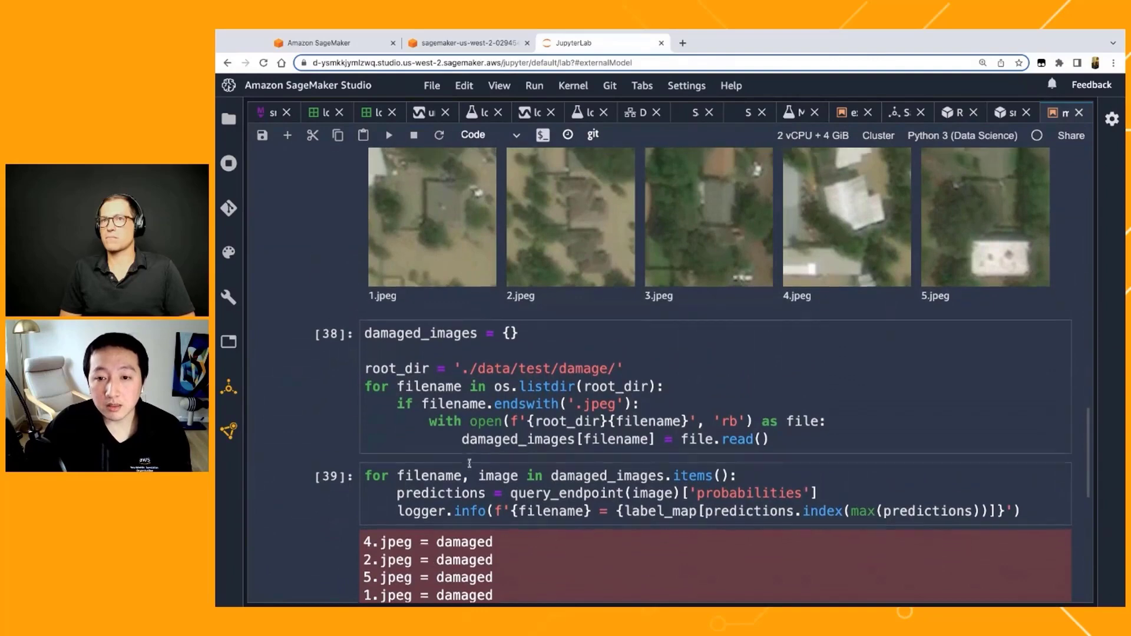
scroll(448, 512, "up", 1)
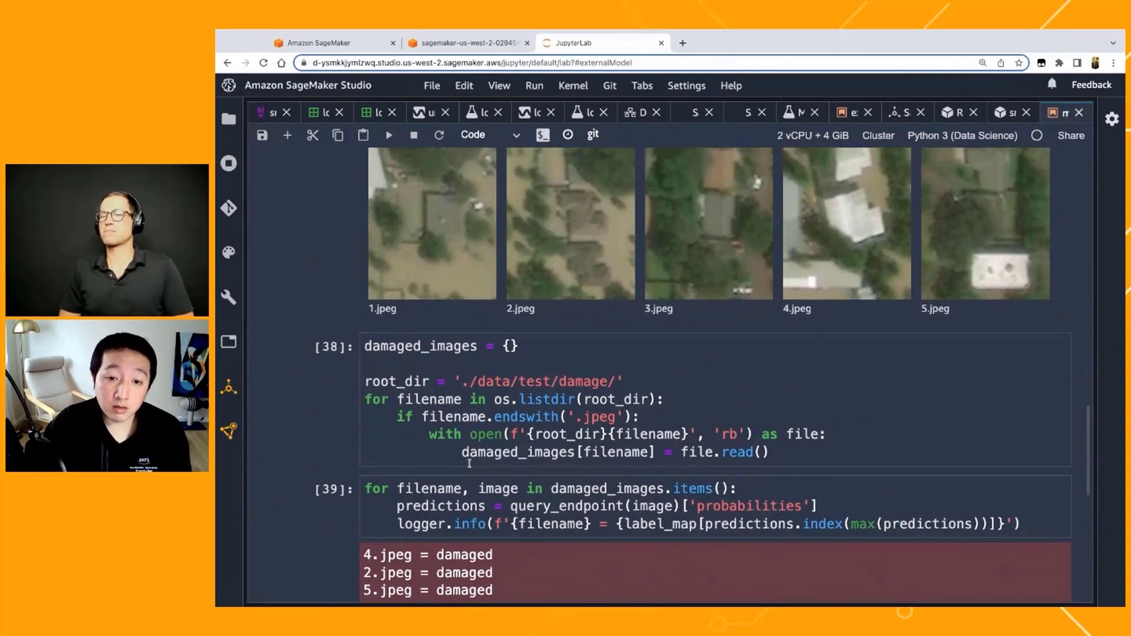
scroll(670, 377, "up", 4)
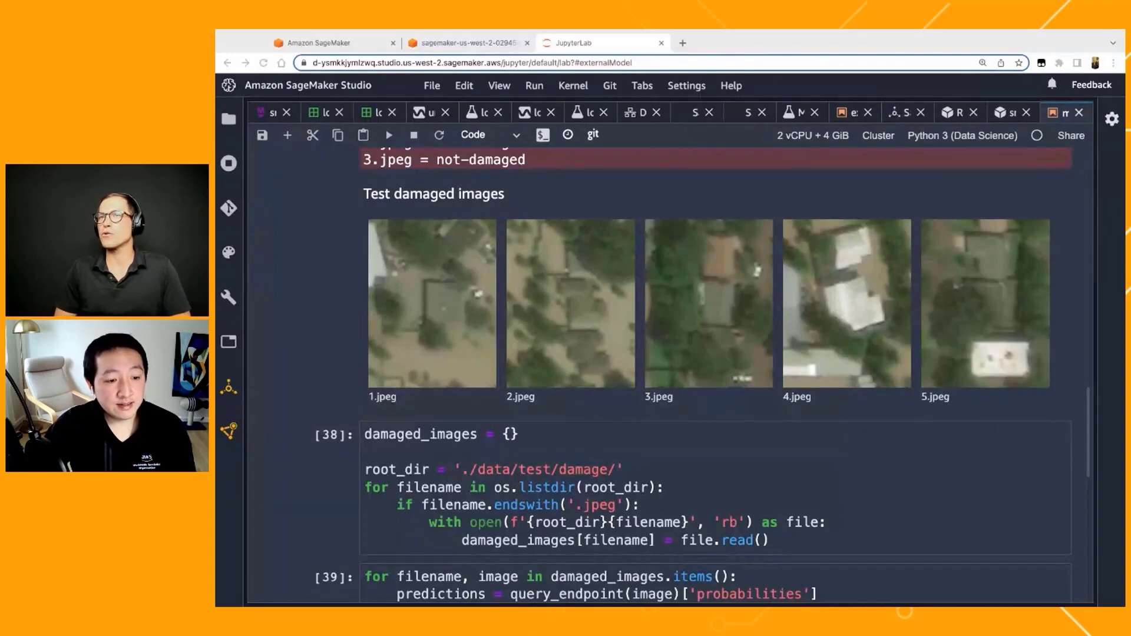
scroll(318, 387, "down", 1)
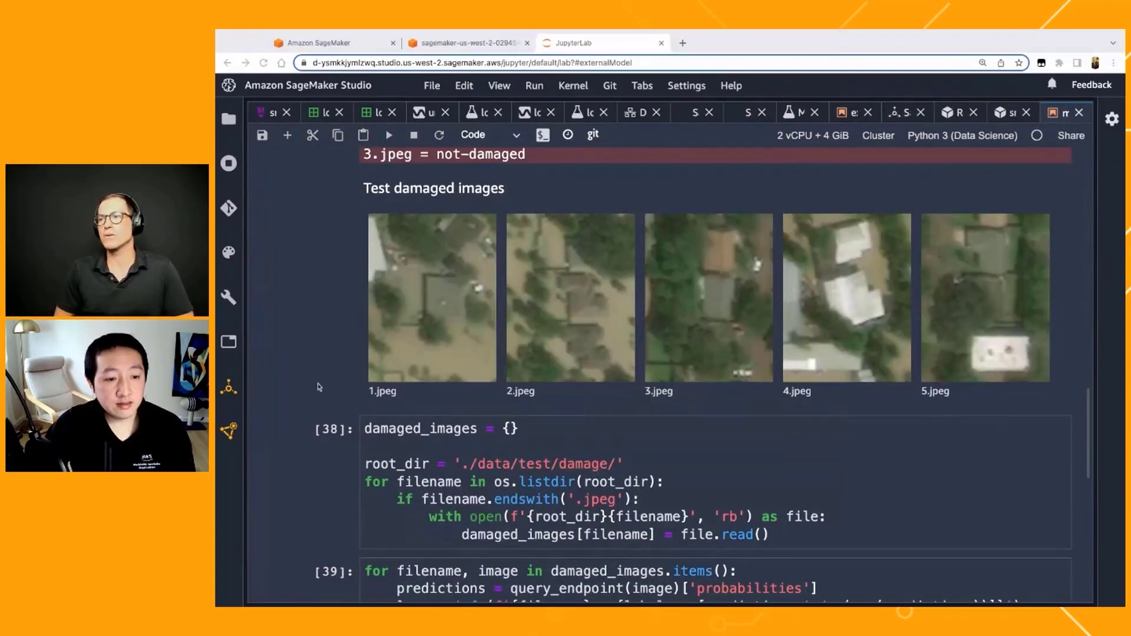
scroll(318, 387, "down", 1)
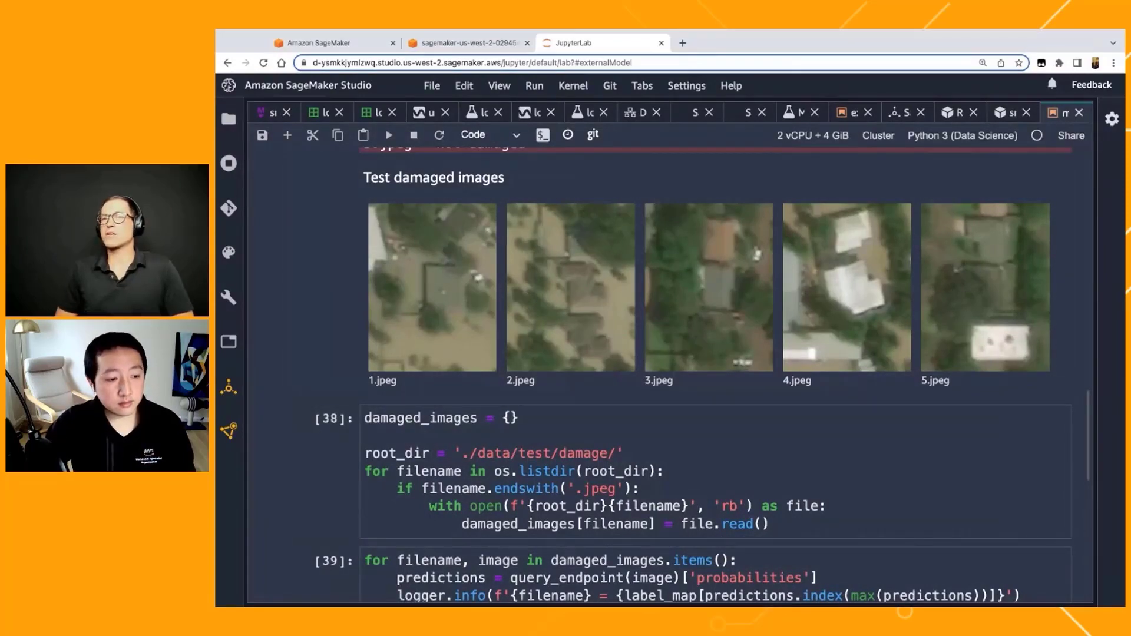
Step: Return to the presentation and show the AWS Offerings on Low-Code / No-Code ML slide
left_click(271, 111)
scroll(361, 358, "down", 20)
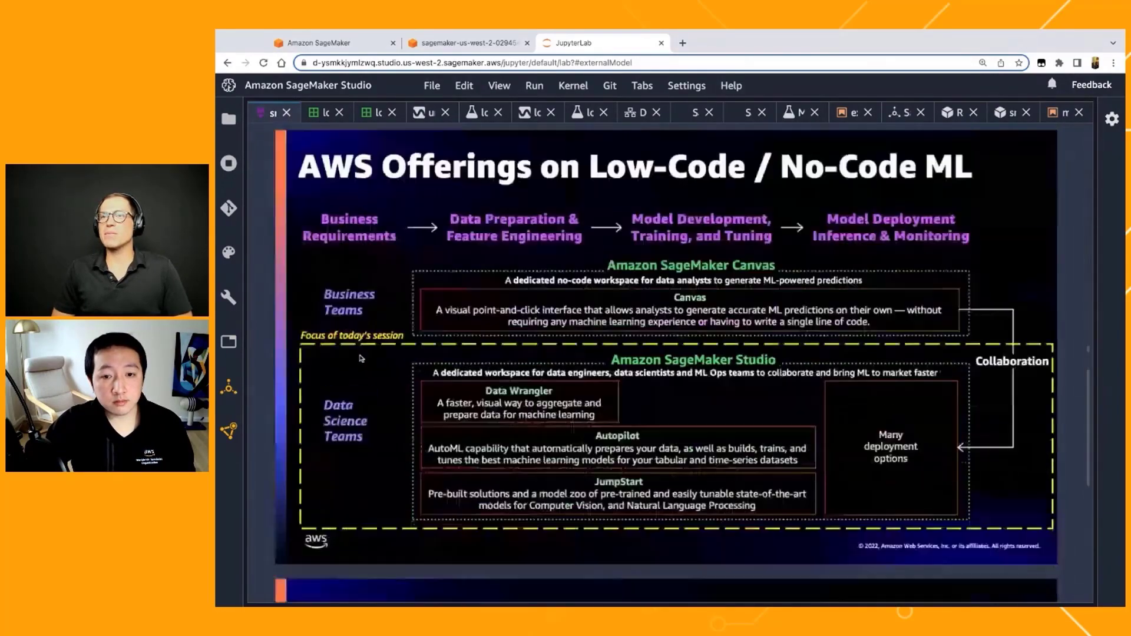